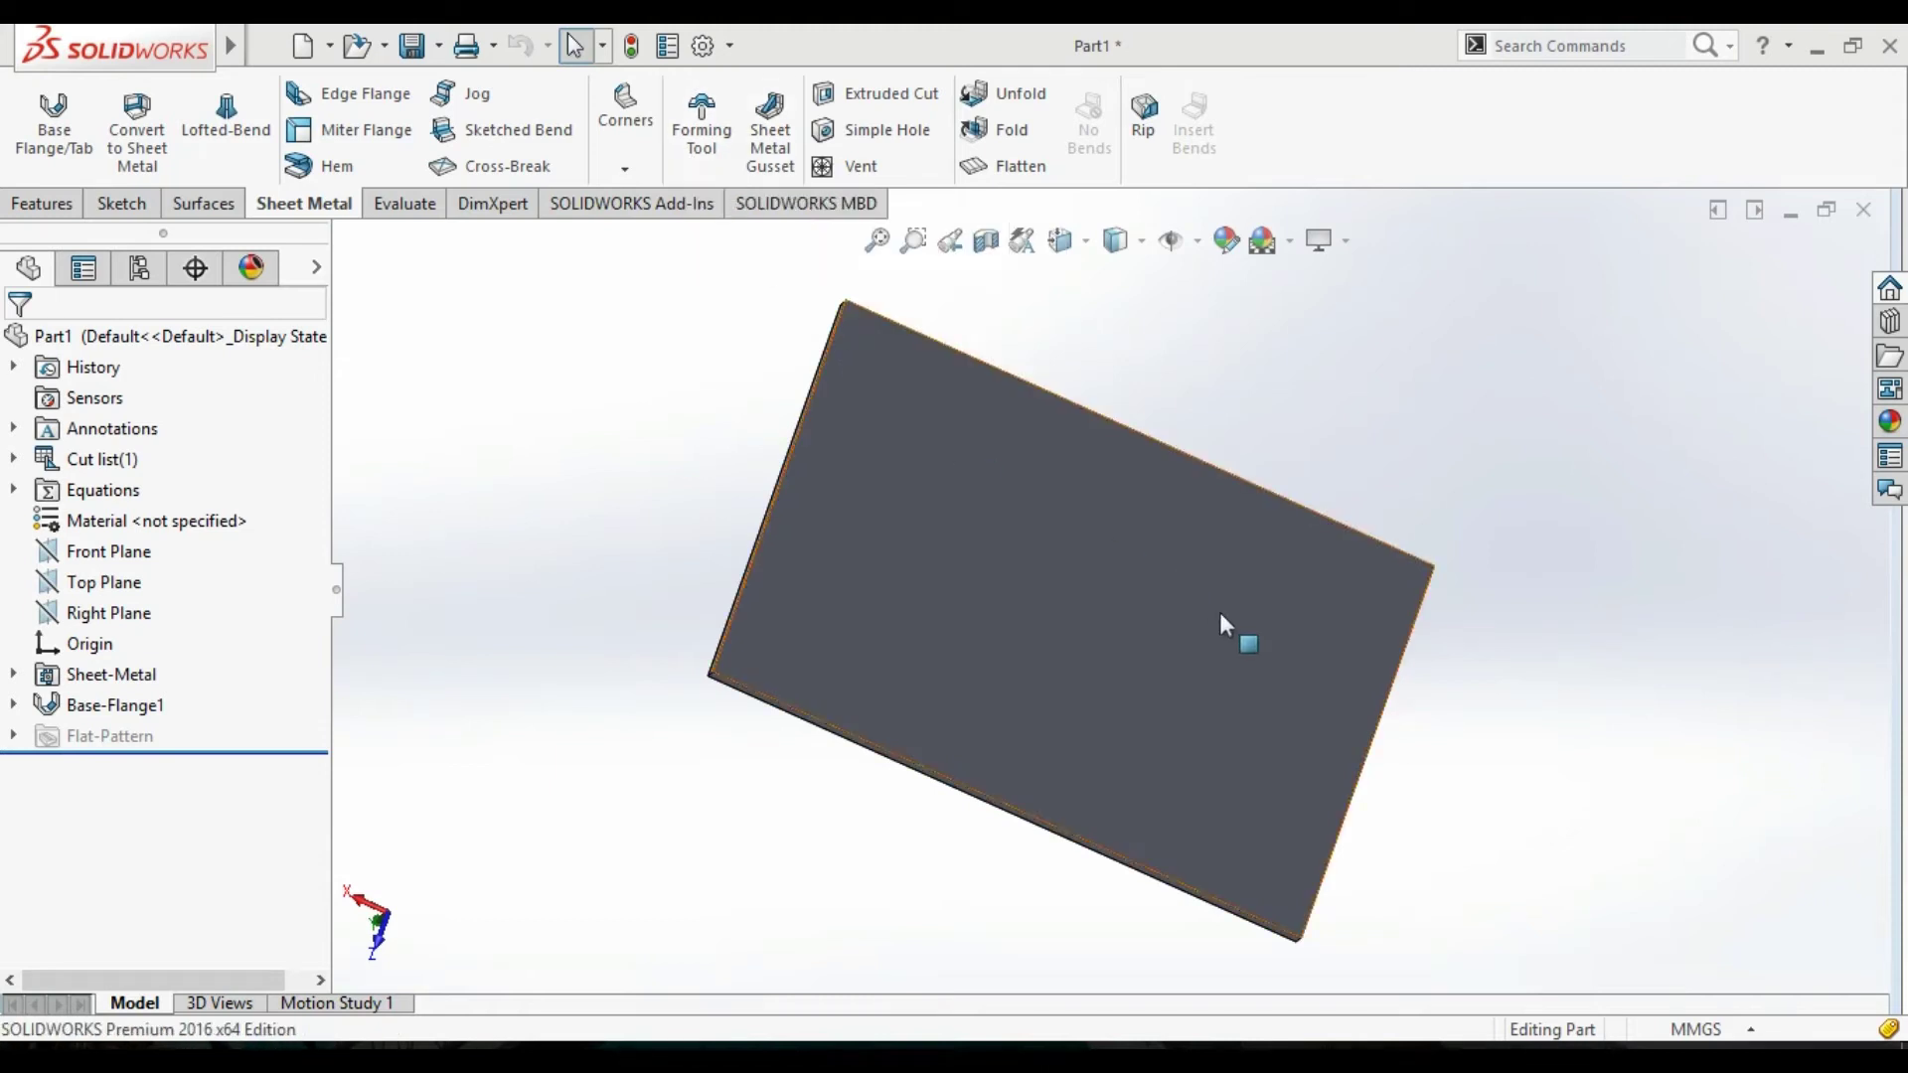
# Orbit the plate, then start and cancel a forming tool placement.
pyautogui.moveTo(1348, 923)
pyautogui.mouseDown(button='middle')
pyautogui.moveTo(1355, 822)
pyautogui.moveTo(1385, 766)
pyautogui.mouseUp(button='middle')
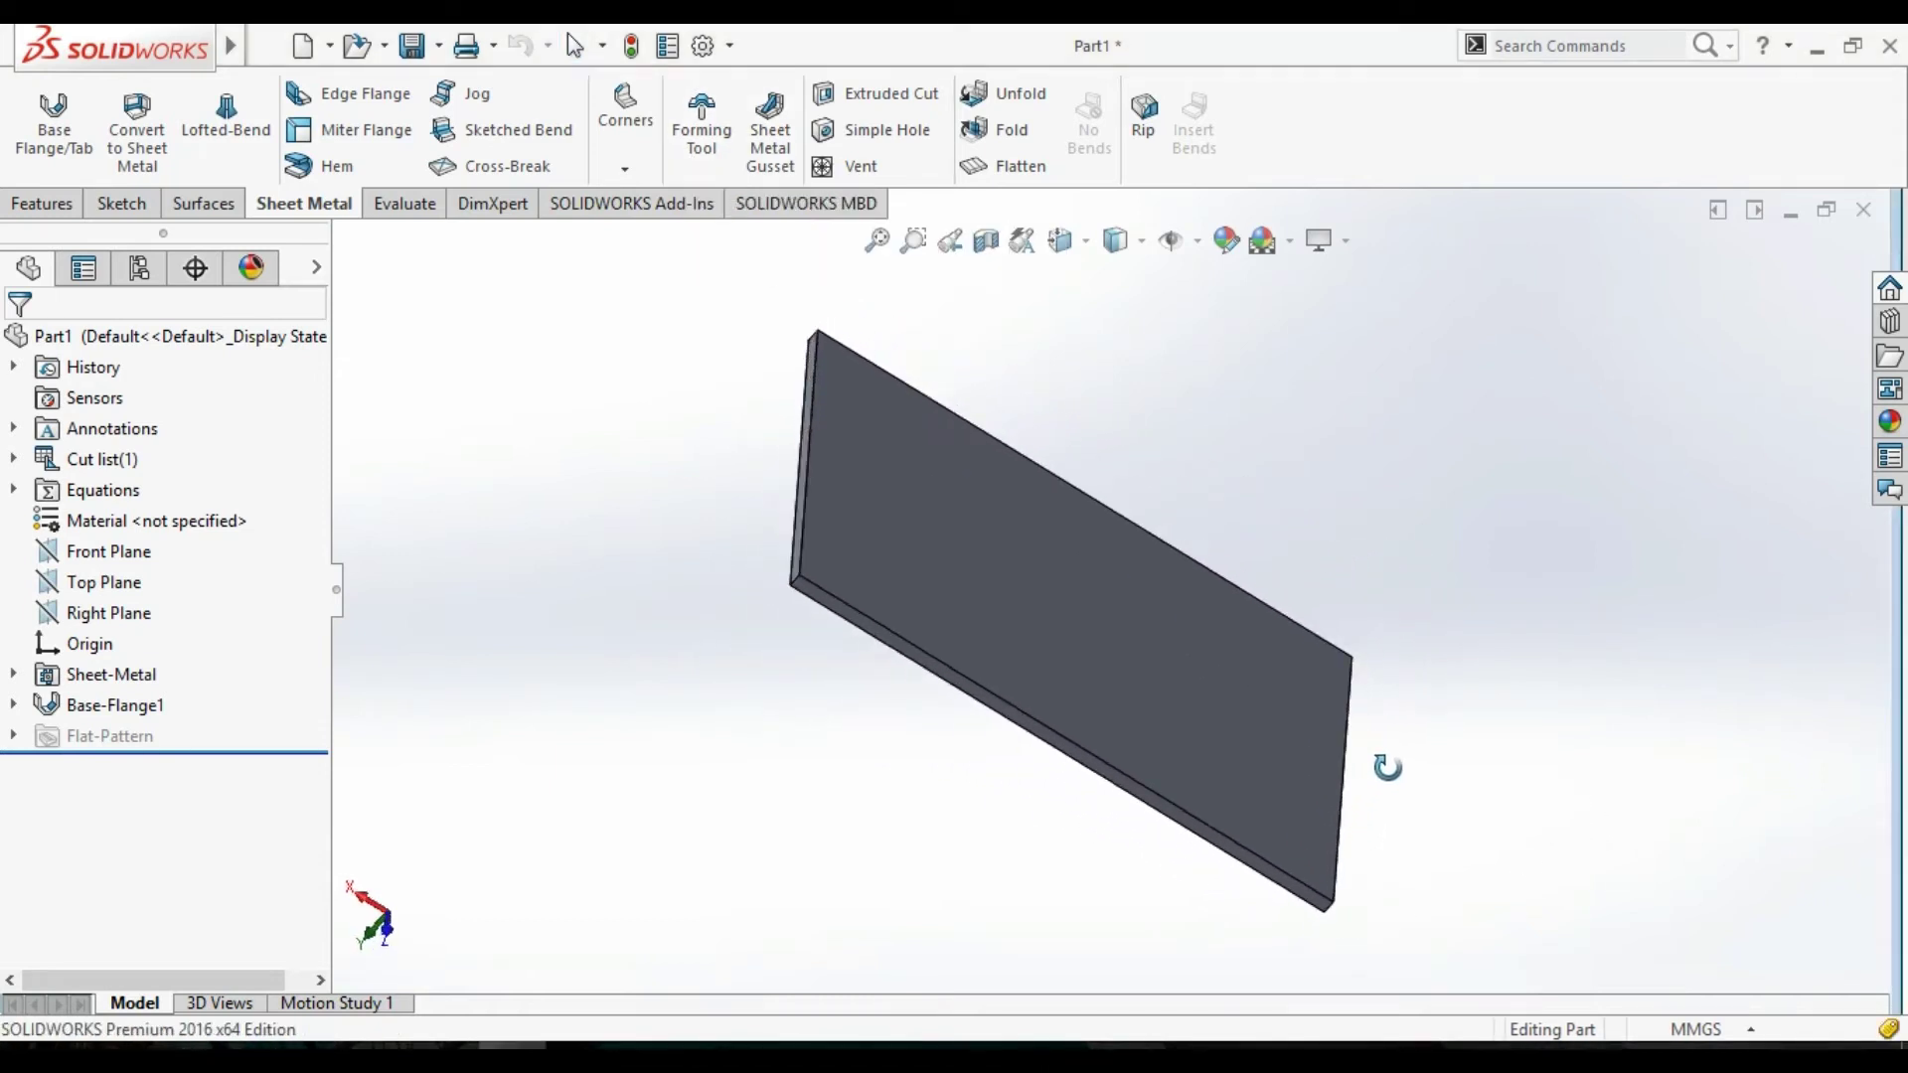
pyautogui.moveTo(711, 447); pyautogui.dragTo(644, 448, button='middle')
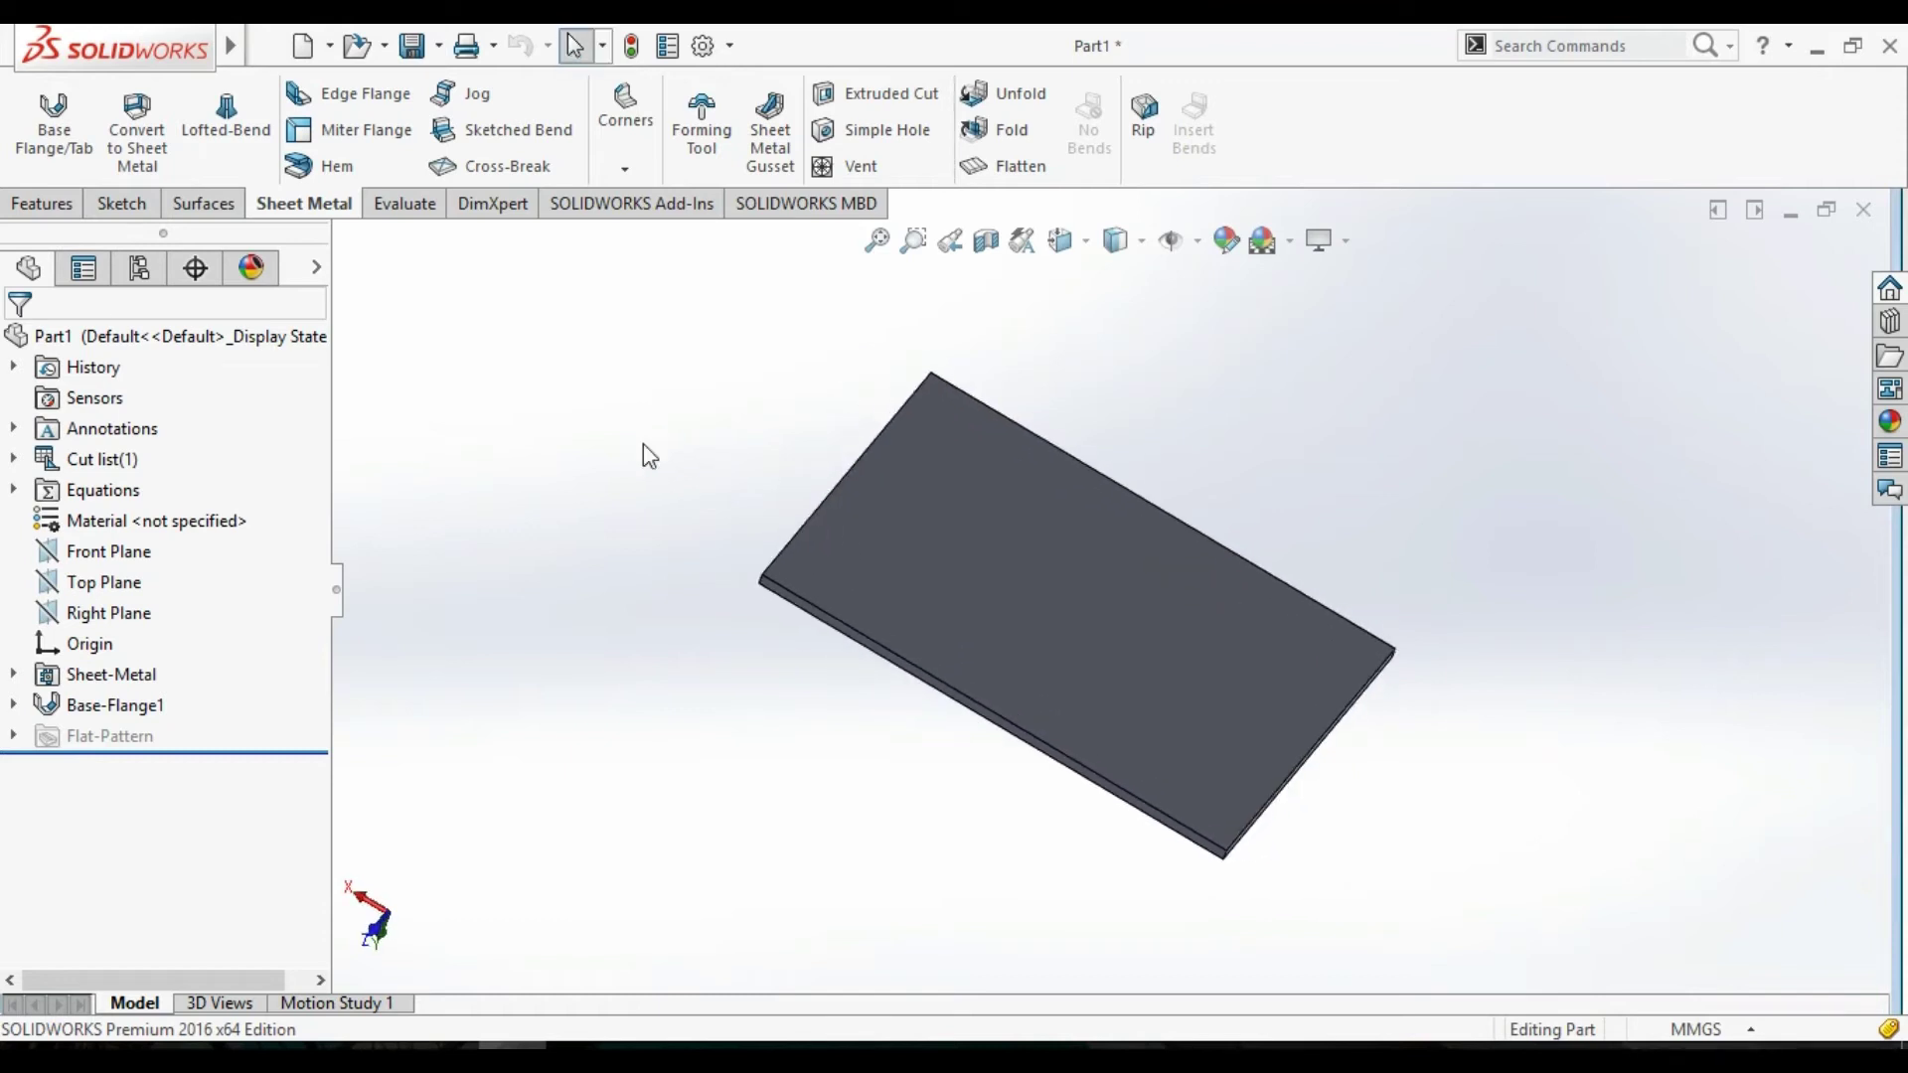
pyautogui.click(720, 179)
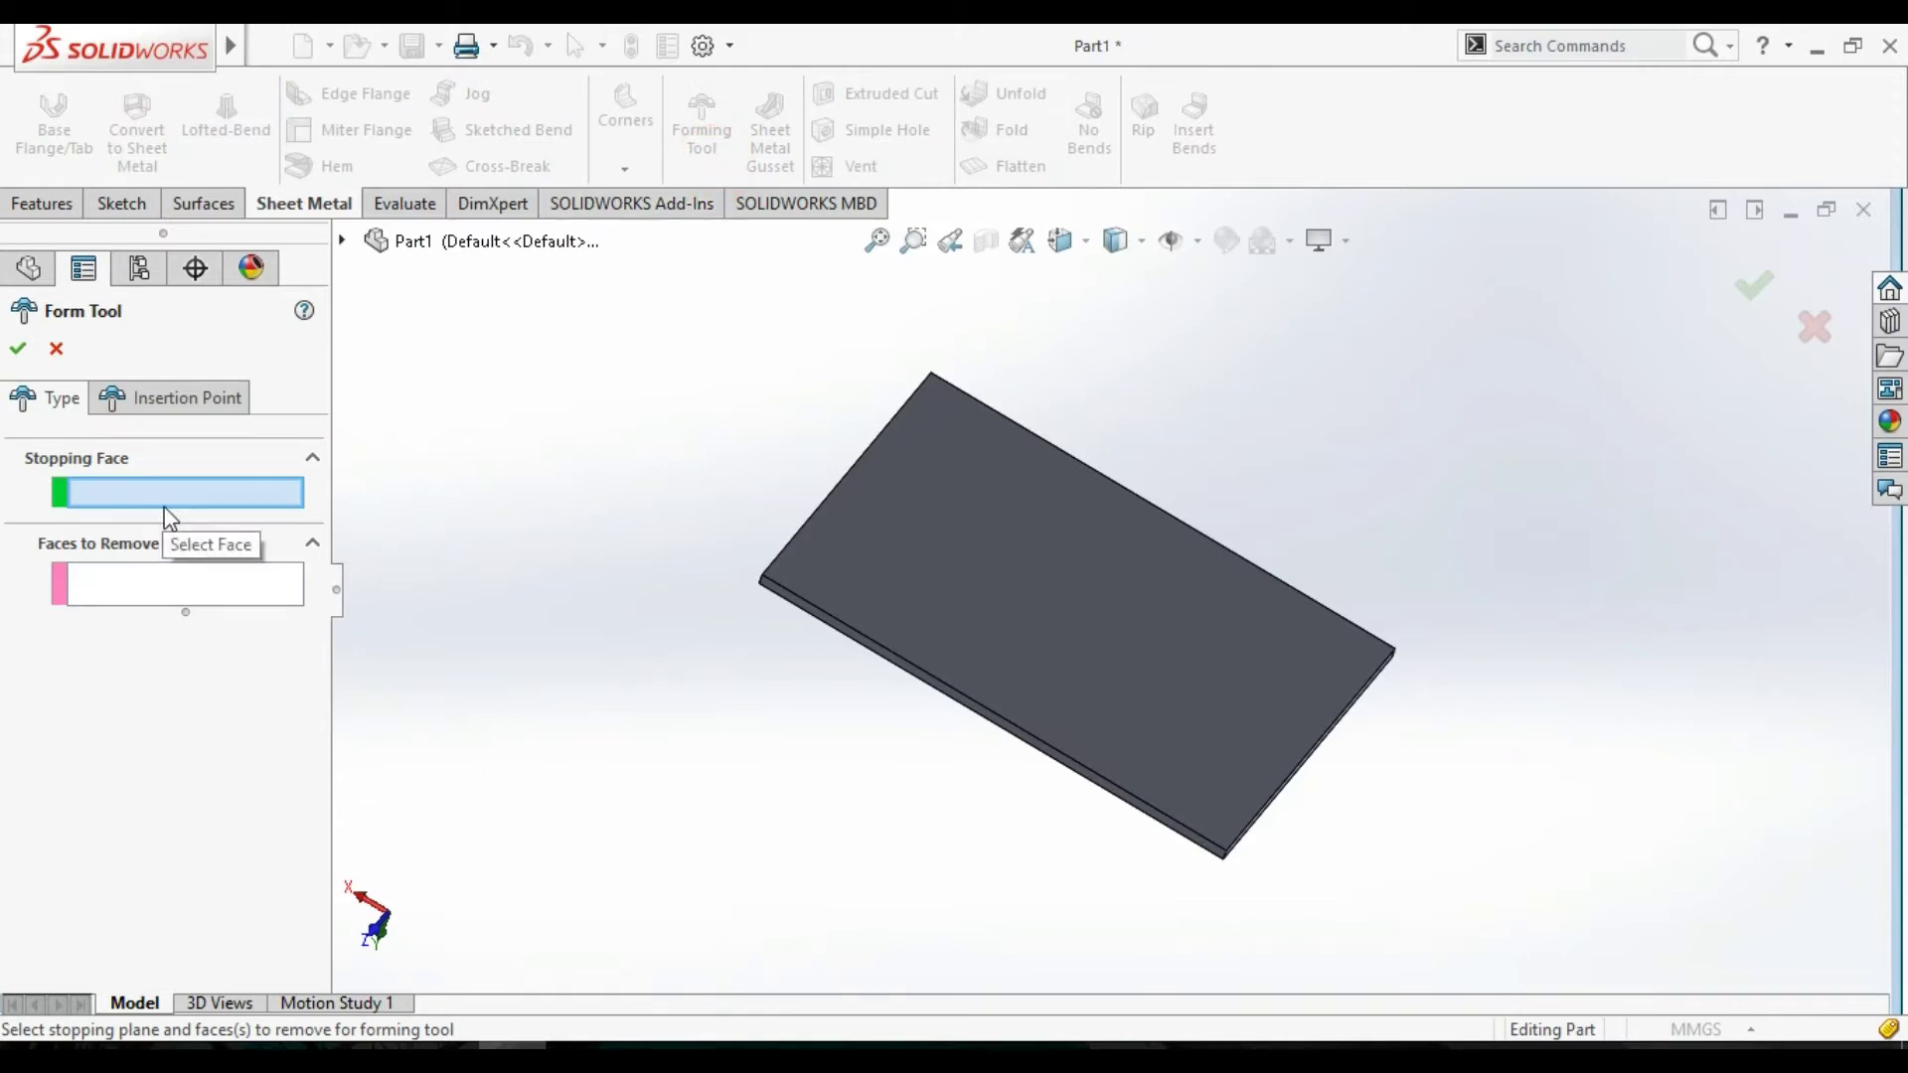
pyautogui.click(56, 356)
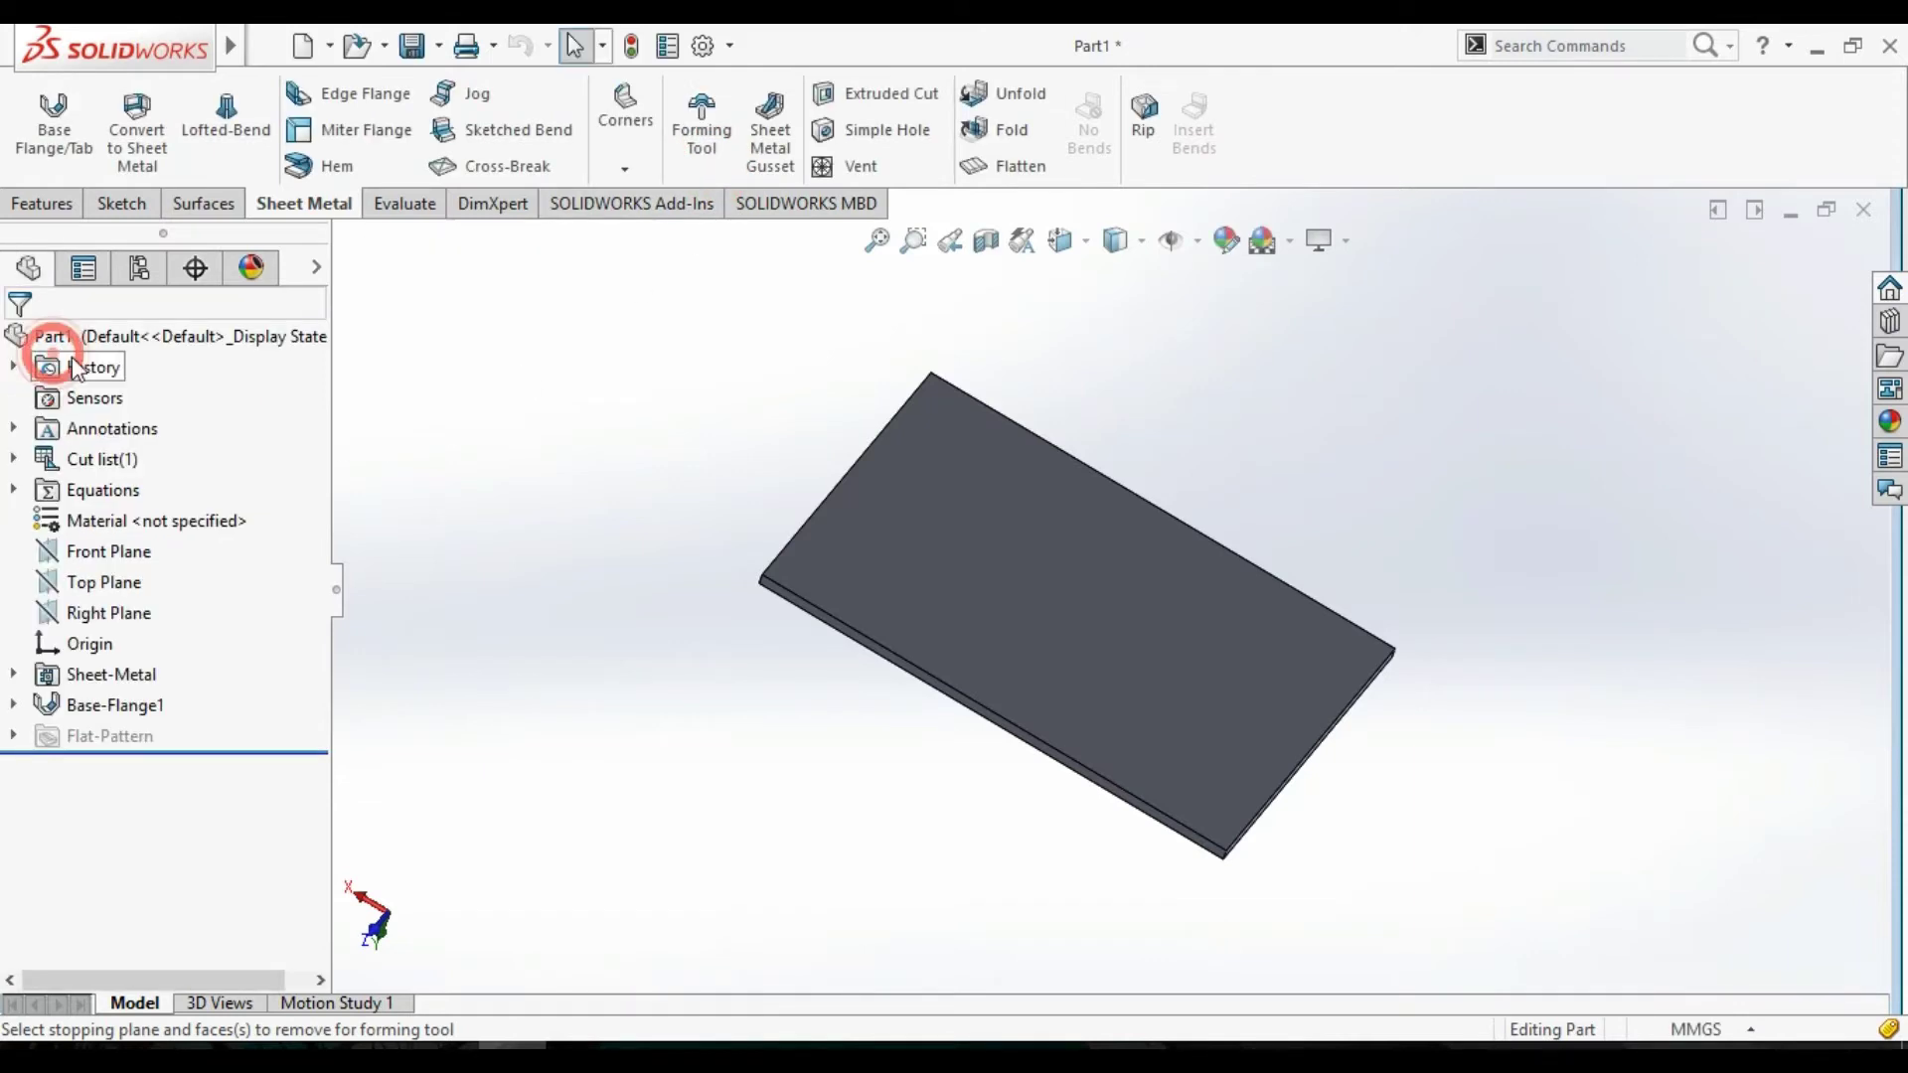
pyautogui.moveTo(839, 407); pyautogui.dragTo(815, 479, button='middle')
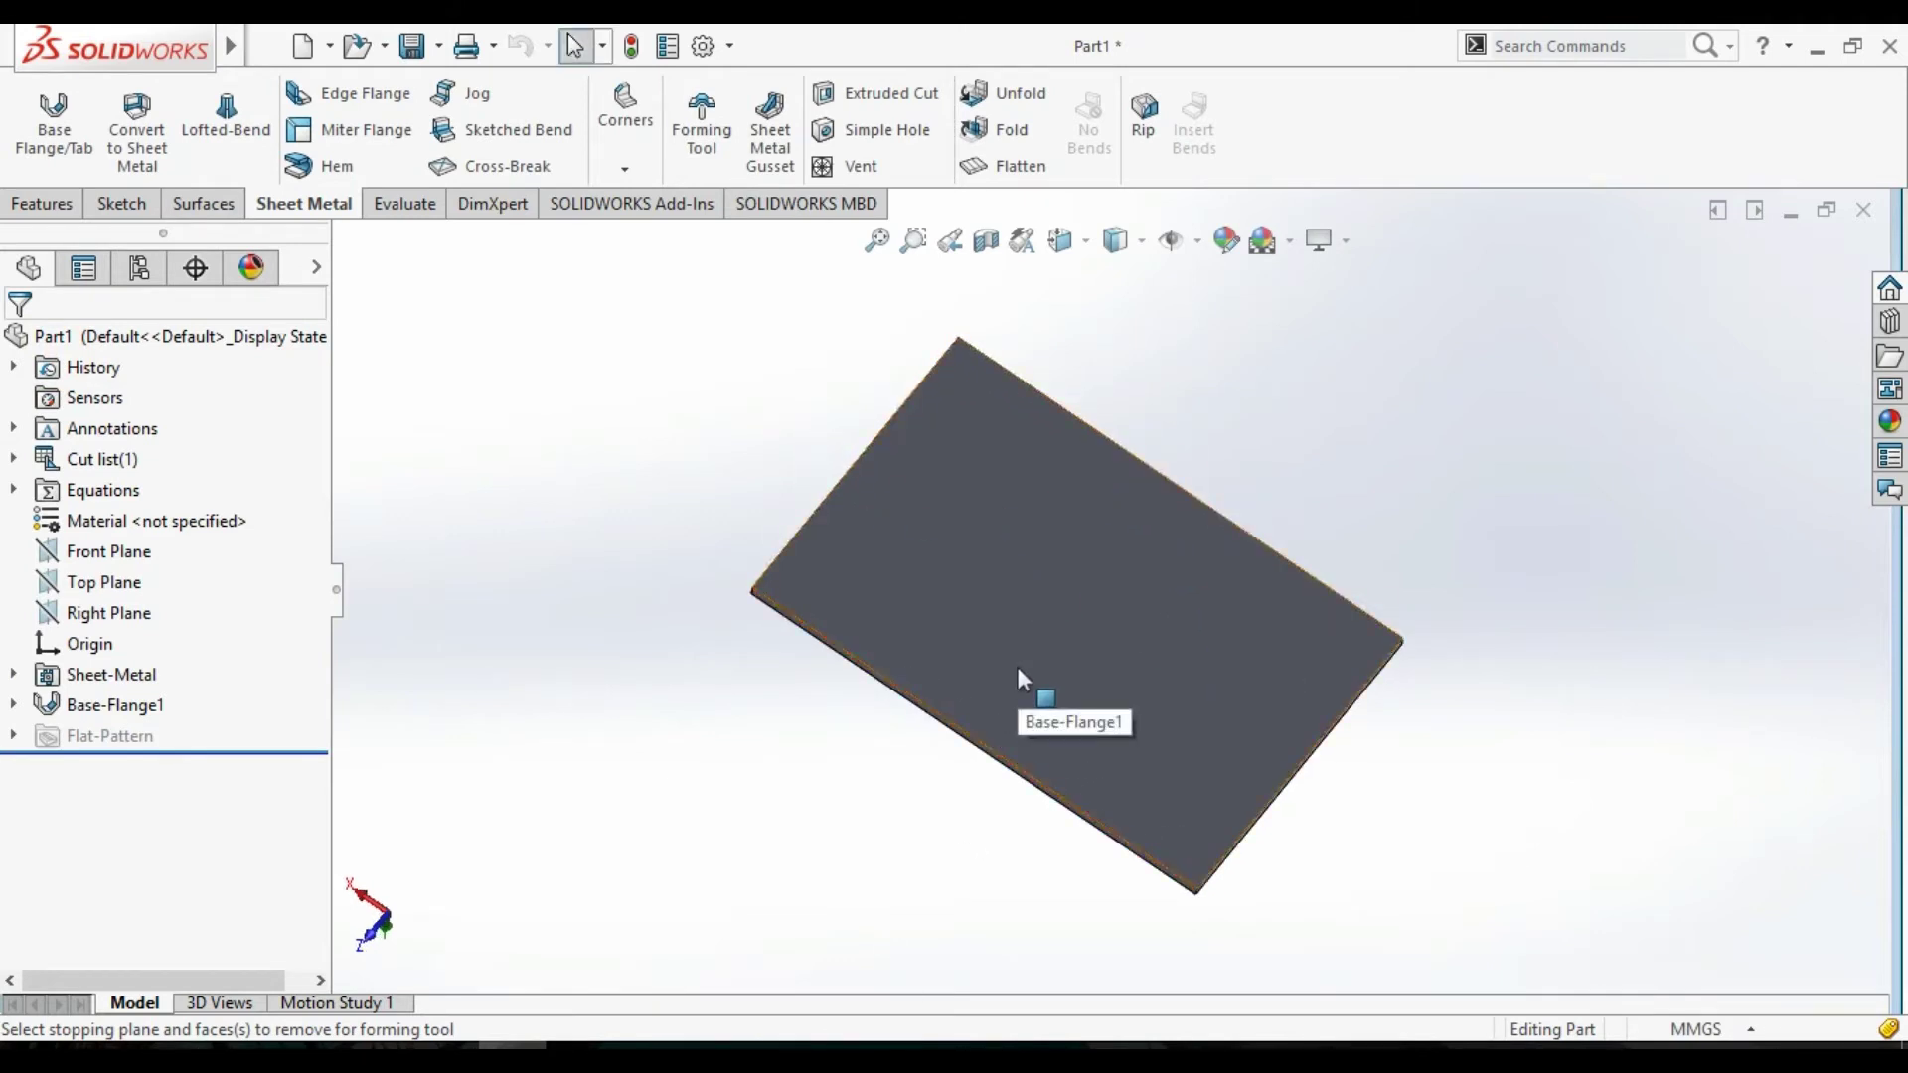
# Select Base-Flange1, toggle between the Sketch and Sheet Metal tools, and clear the selection.
pyautogui.click(1062, 620)
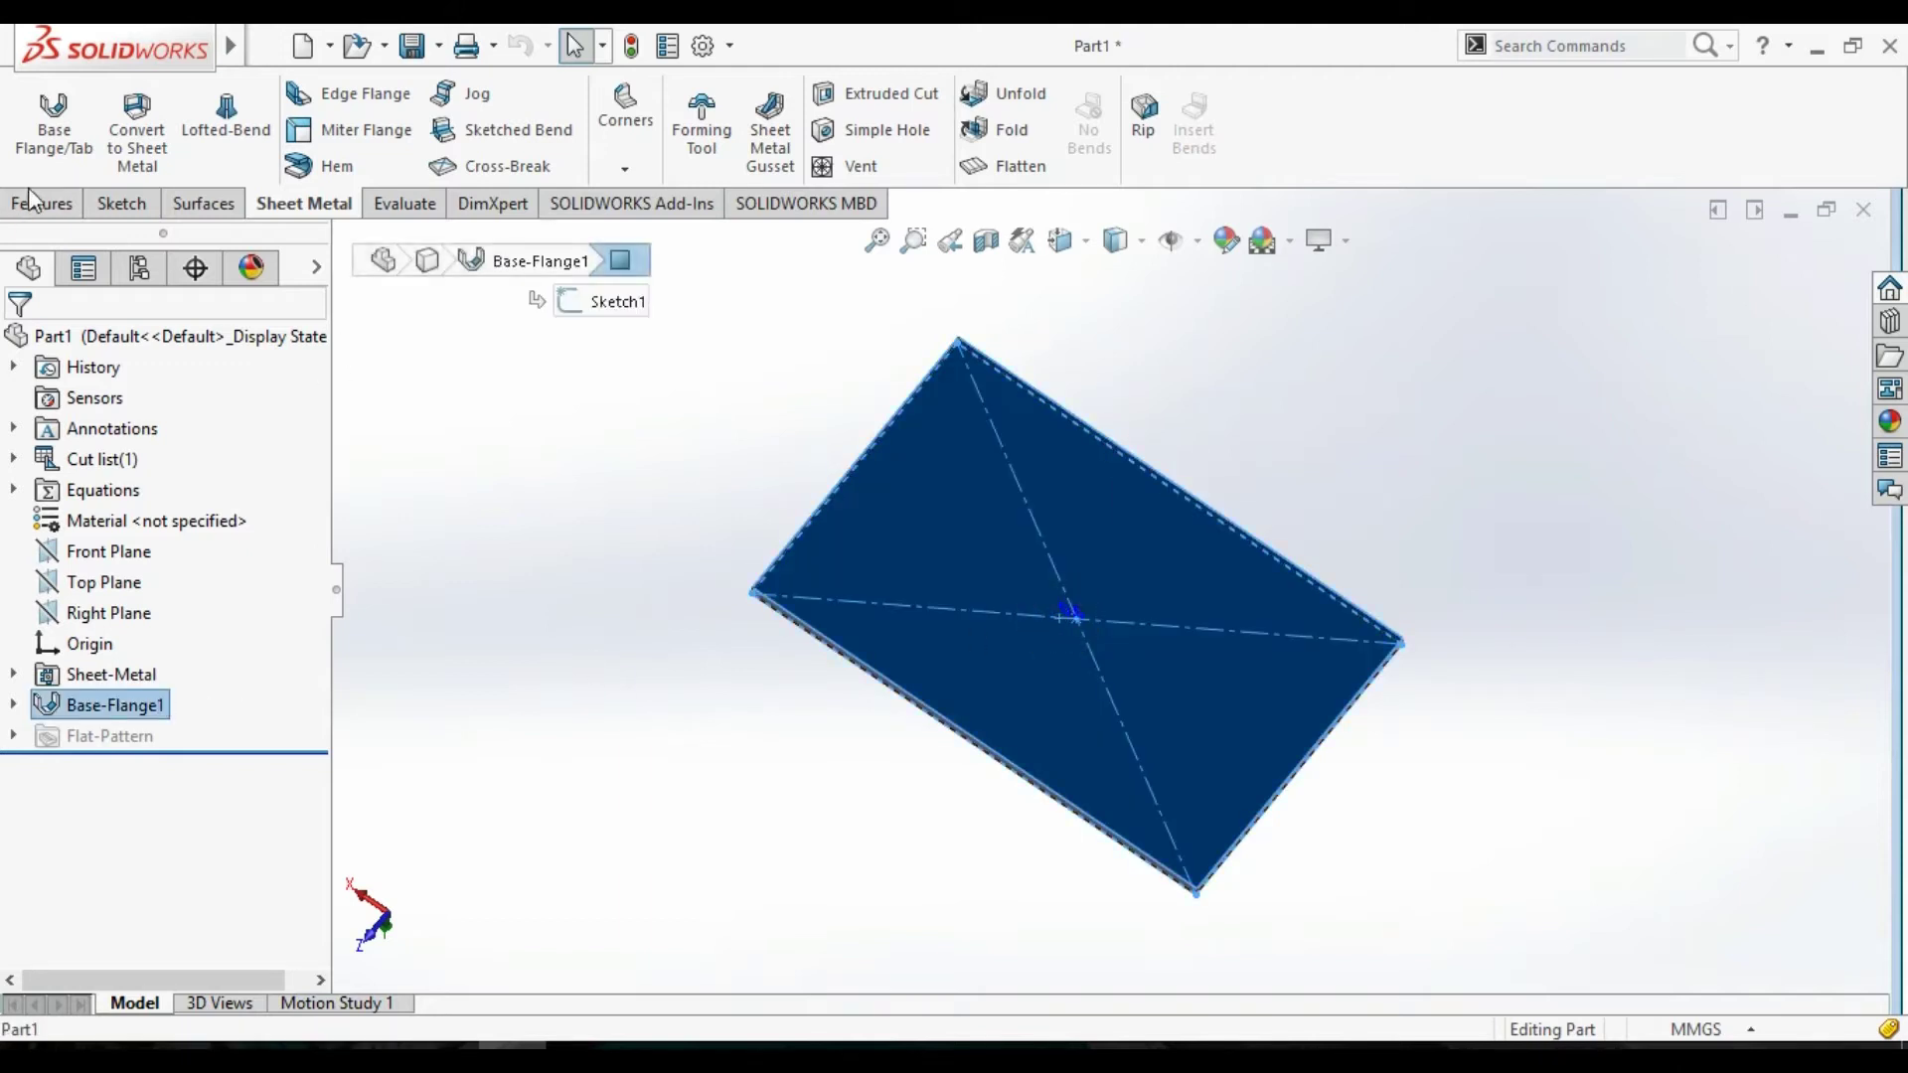
pyautogui.click(119, 204)
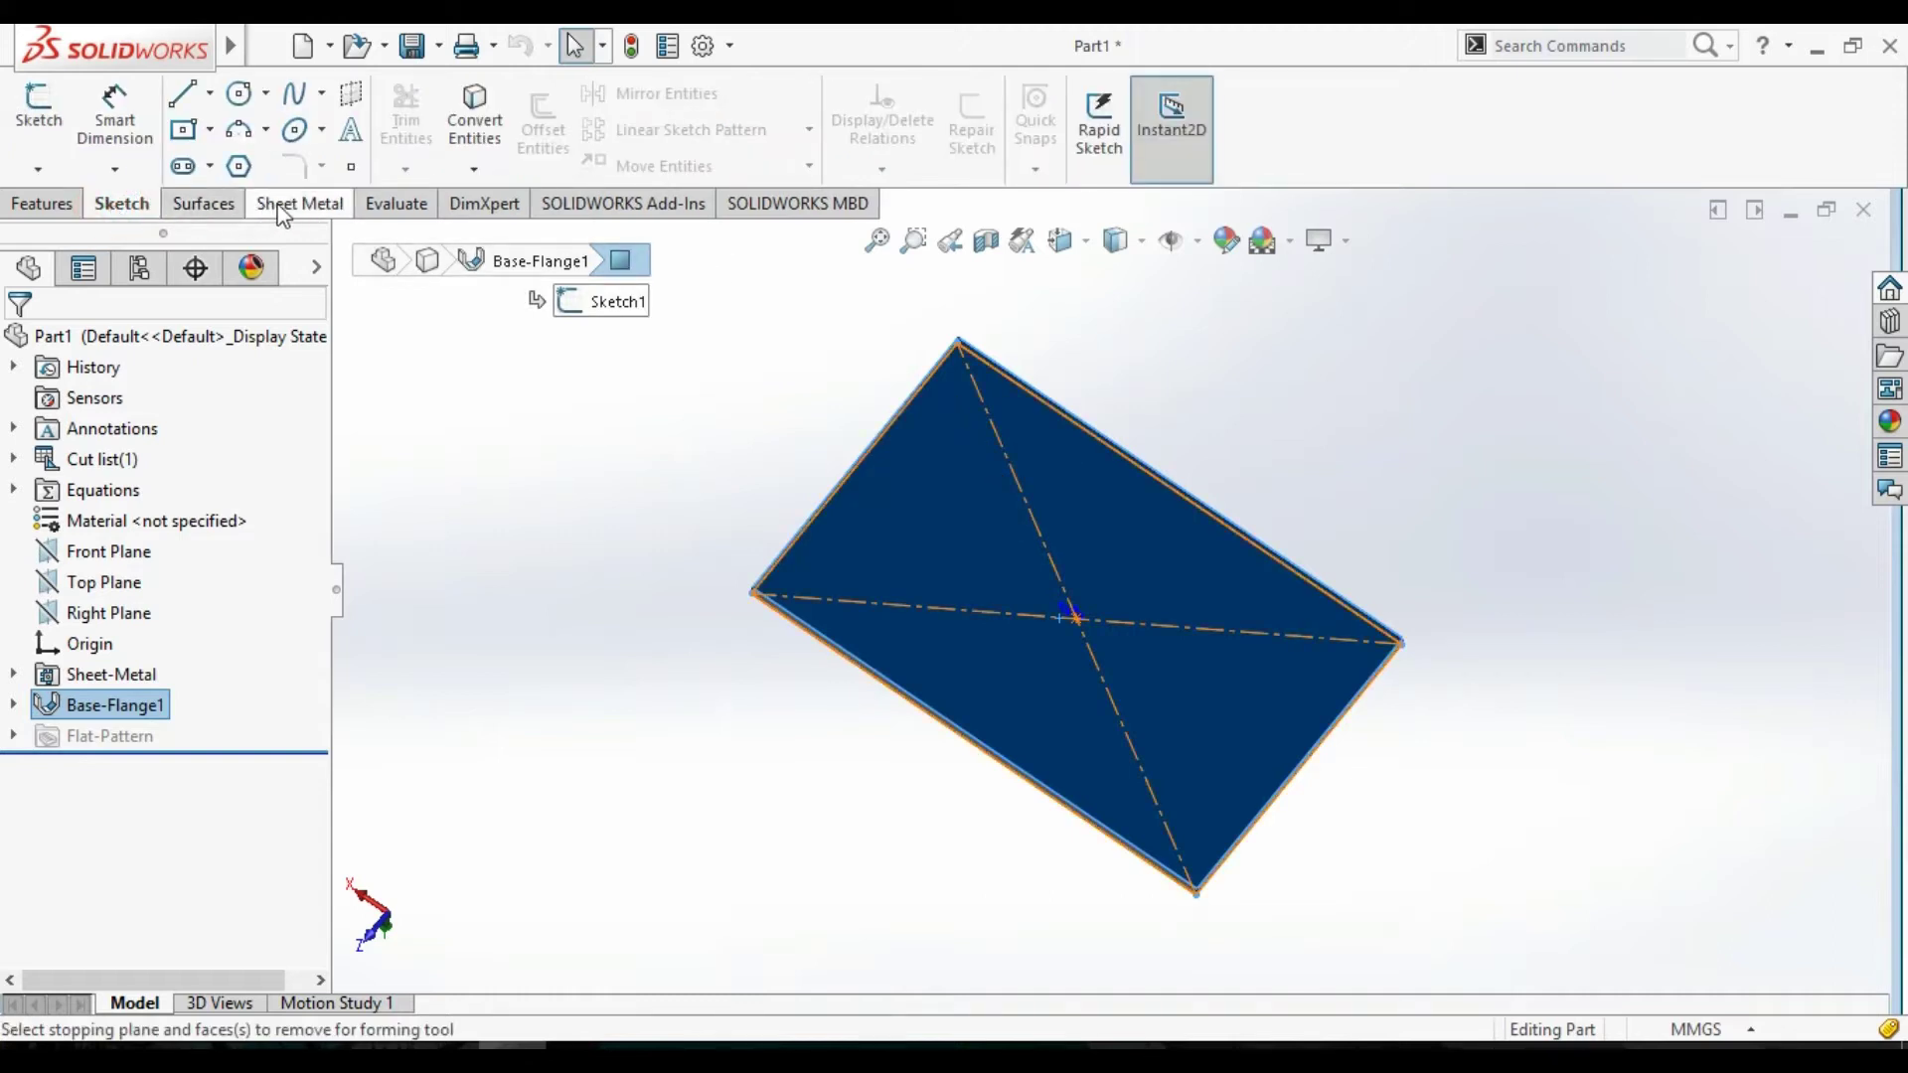
pyautogui.click(303, 205)
pyautogui.click(587, 515)
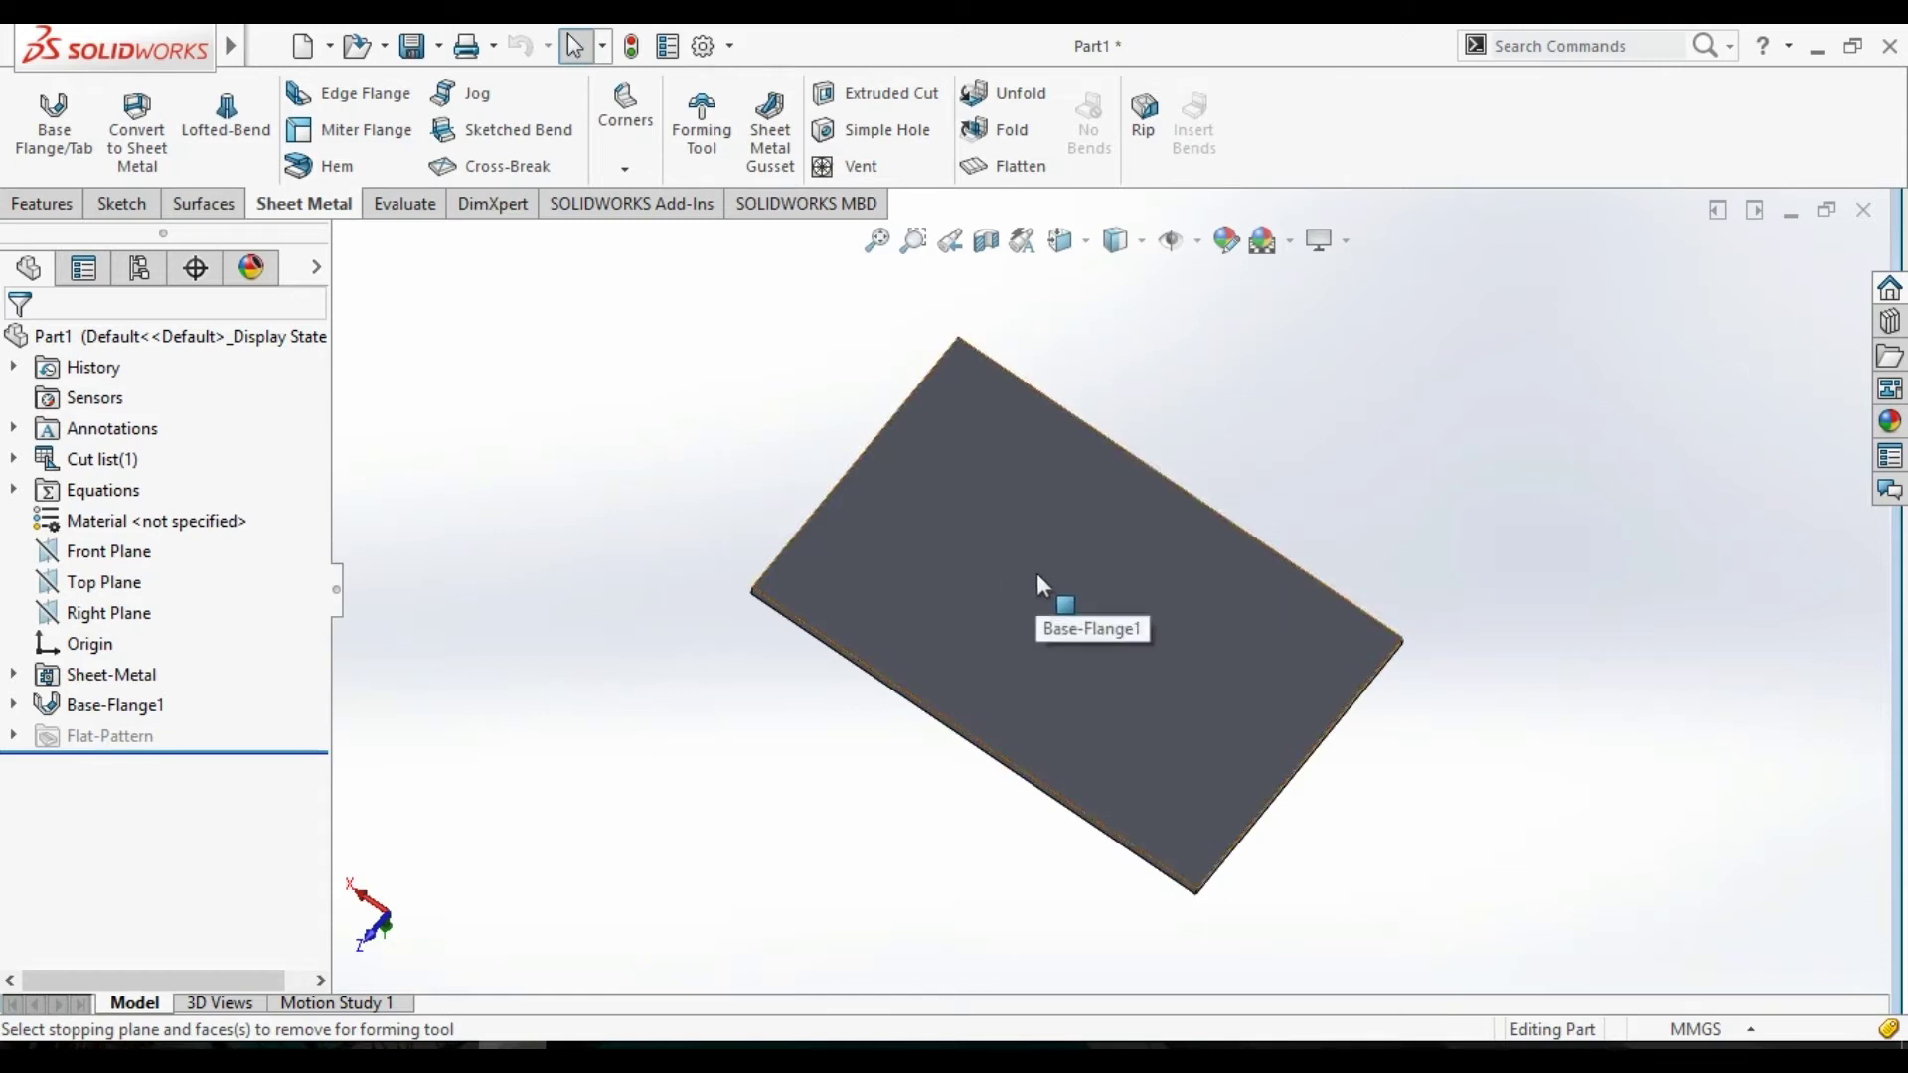
pyautogui.moveTo(1371, 831)
pyautogui.mouseDown(button='middle')
pyautogui.moveTo(1366, 856)
pyautogui.moveTo(1299, 869)
pyautogui.moveTo(1137, 613)
pyautogui.moveTo(1090, 503)
pyautogui.moveTo(1088, 402)
pyautogui.mouseUp(button='middle')
pyautogui.press('Escape')
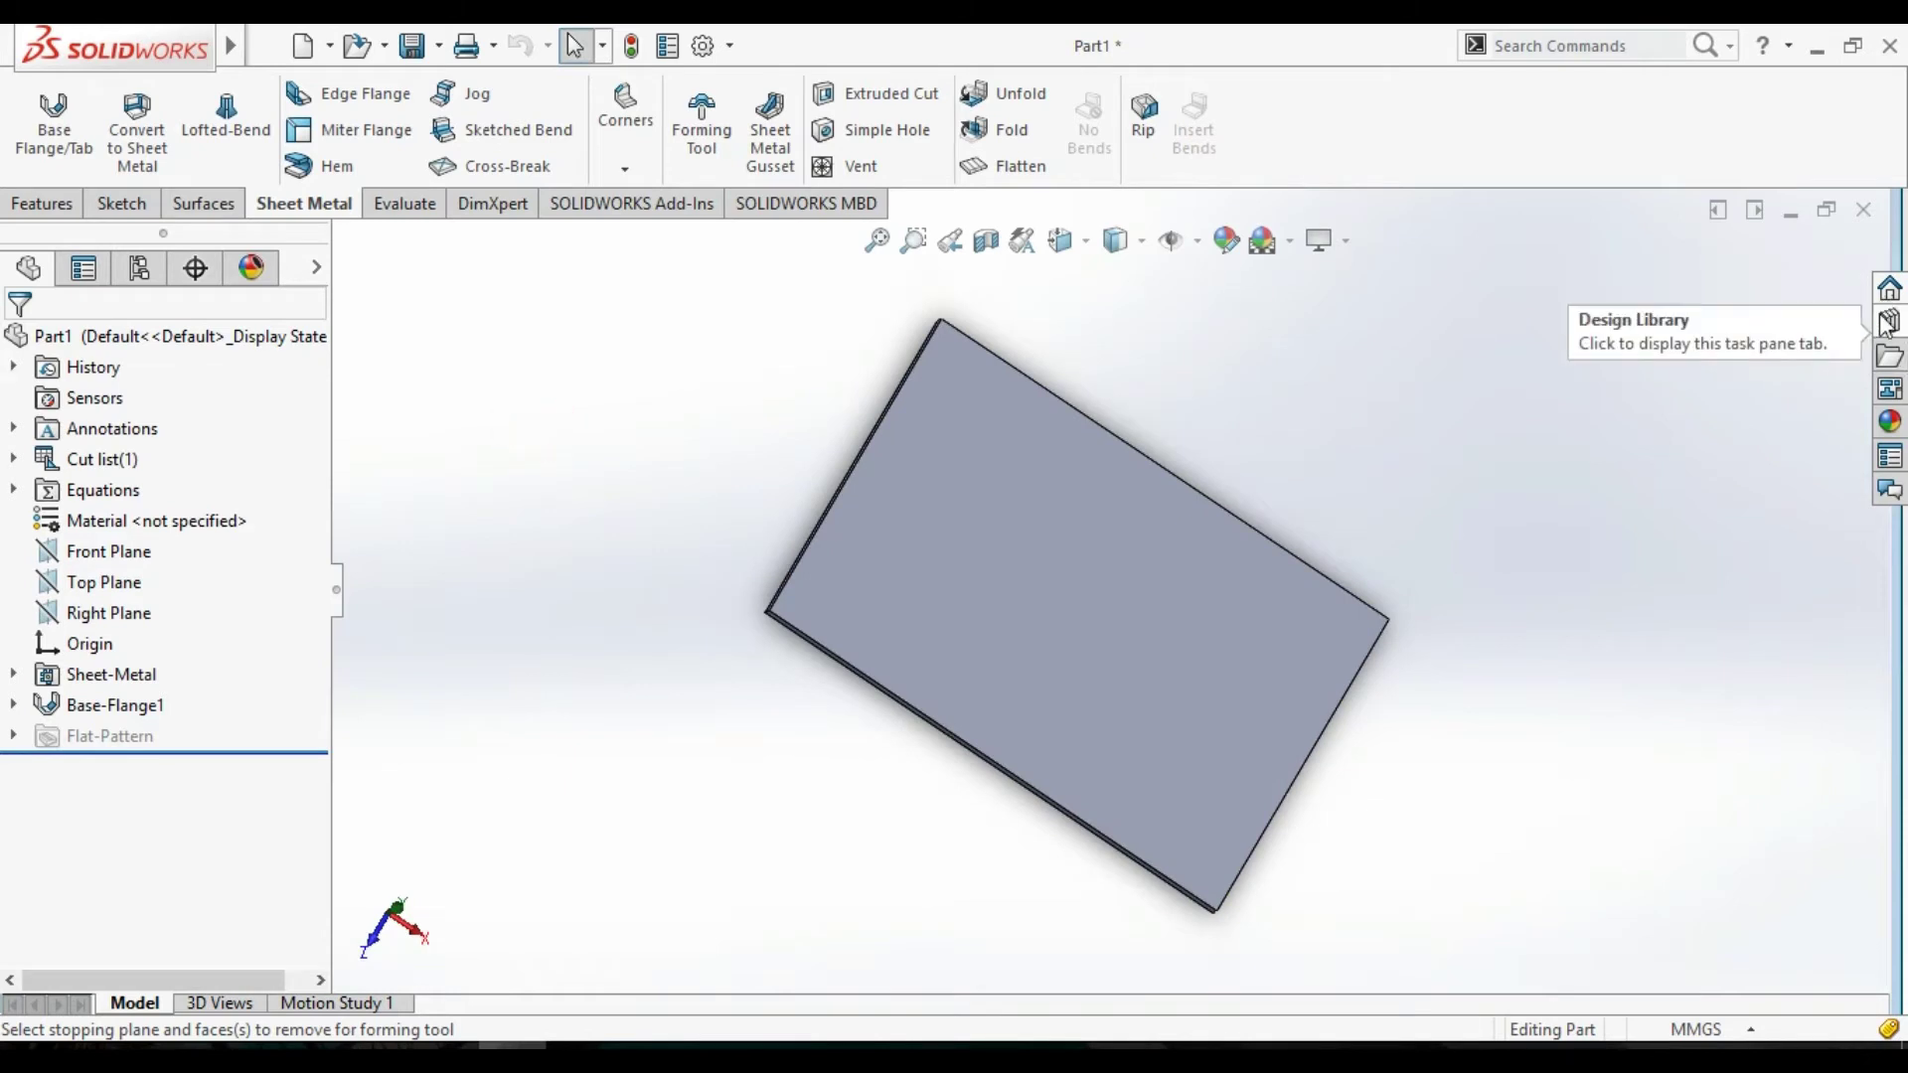
# Open the Design Library, try the Toolbox add-in, and return to the library folders.
pyautogui.click(1890, 322)
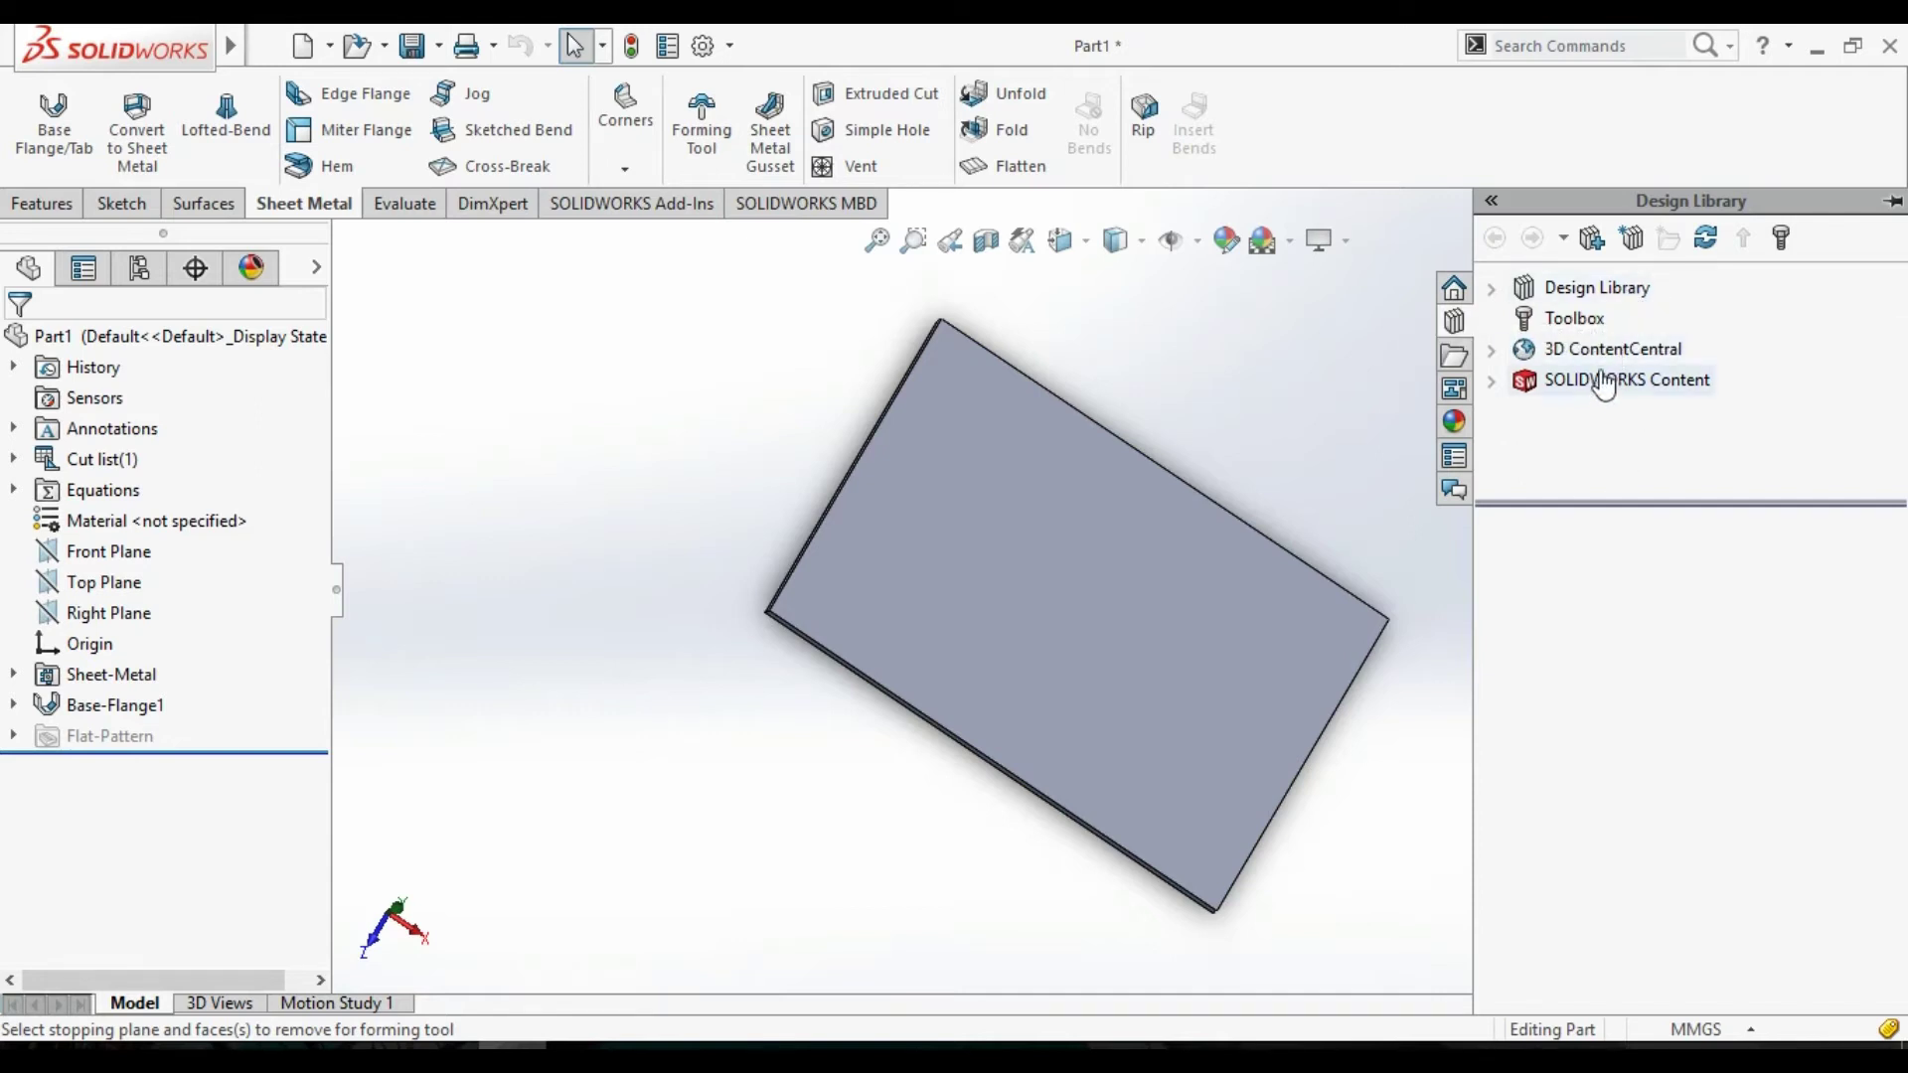
pyautogui.click(1573, 320)
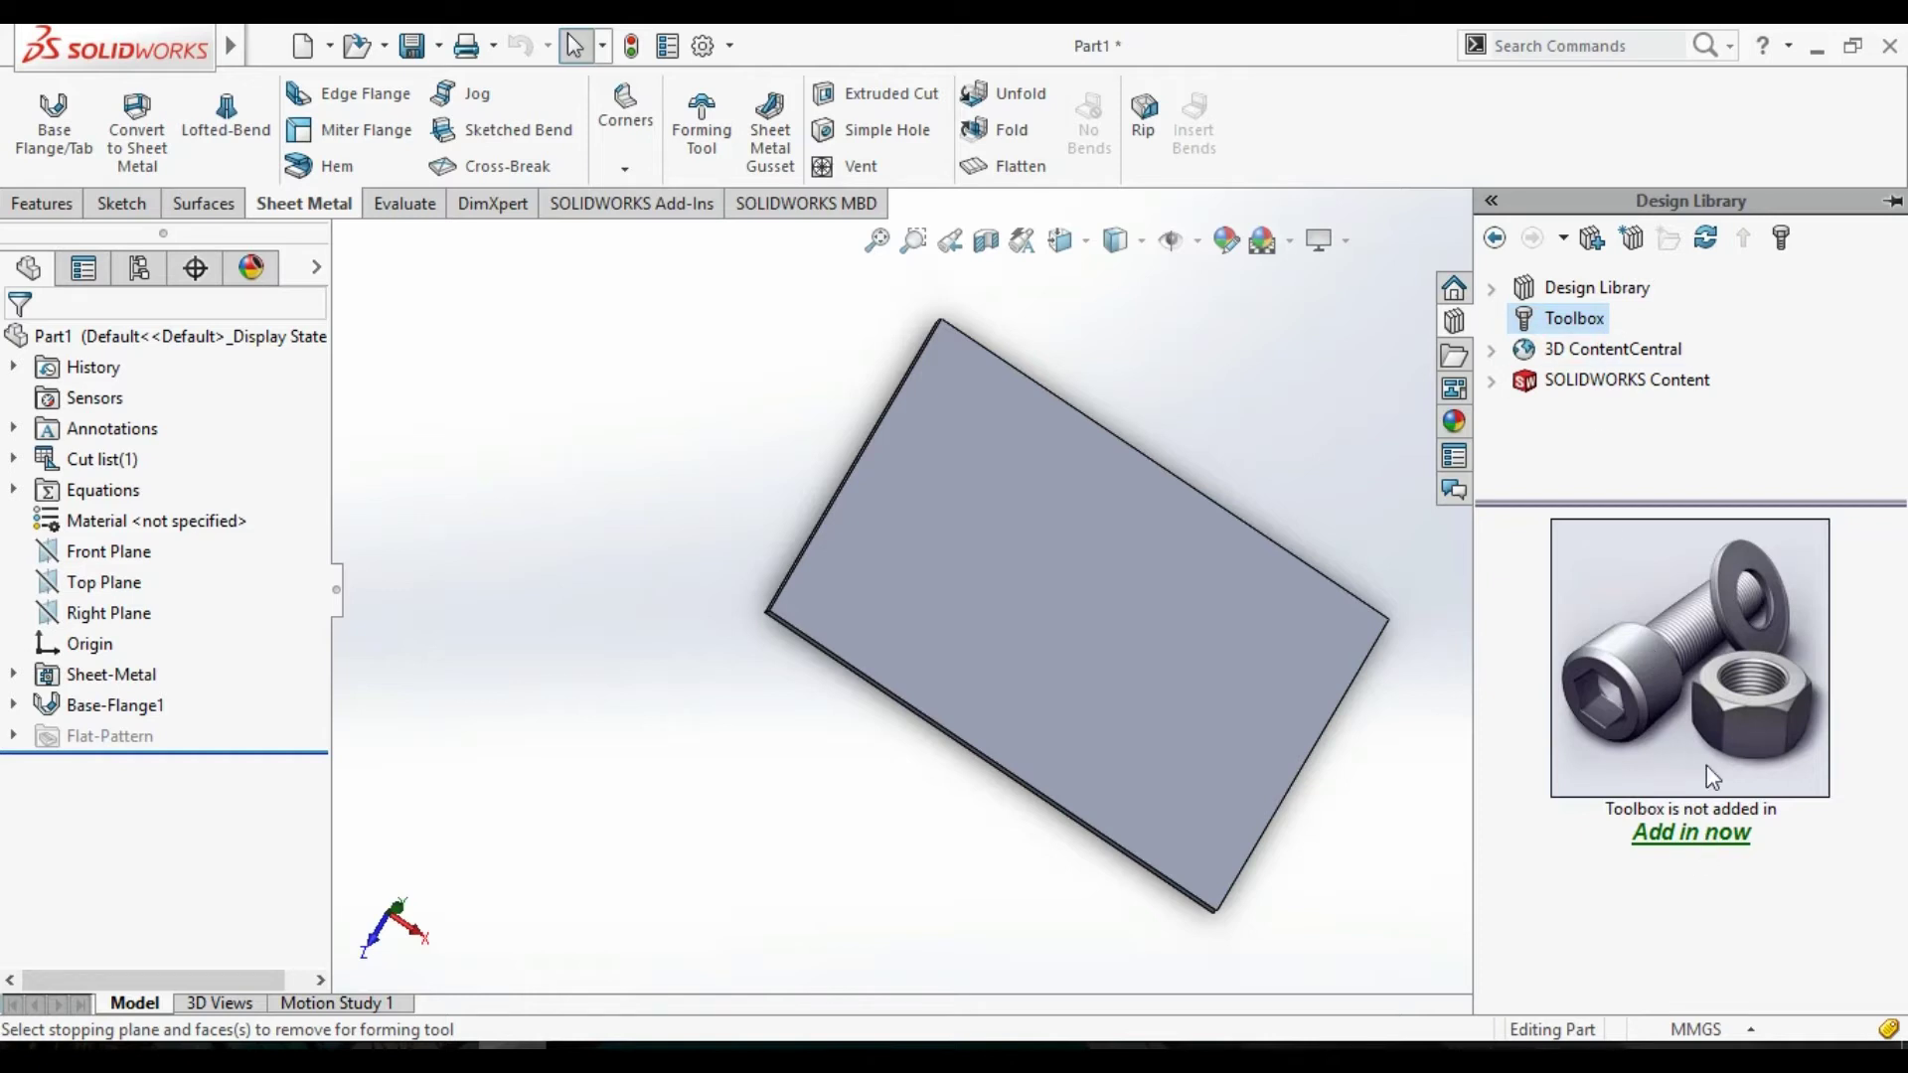
pyautogui.click(1586, 320)
pyautogui.click(1709, 843)
pyautogui.click(1590, 292)
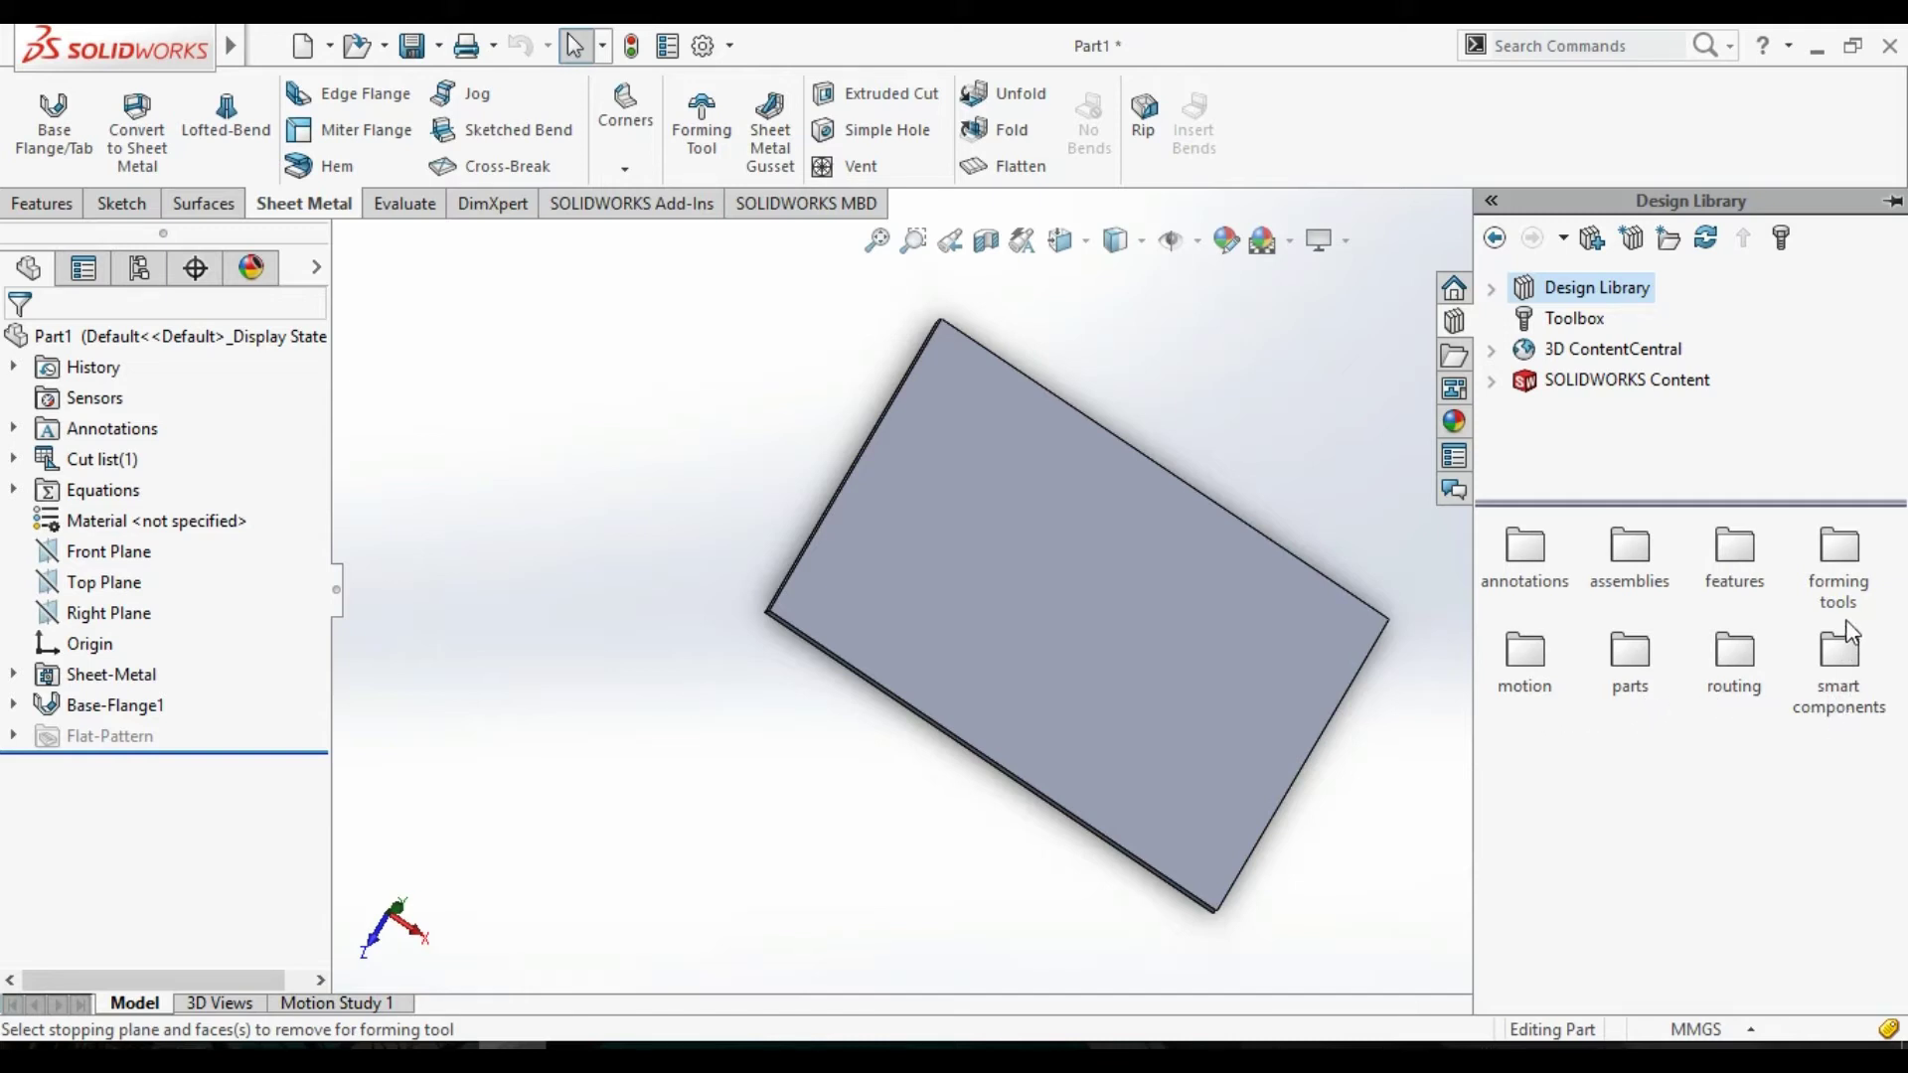
# Browse the forming tools, look in louvers, then open the lances folder.
pyautogui.doubleClick(1845, 550)
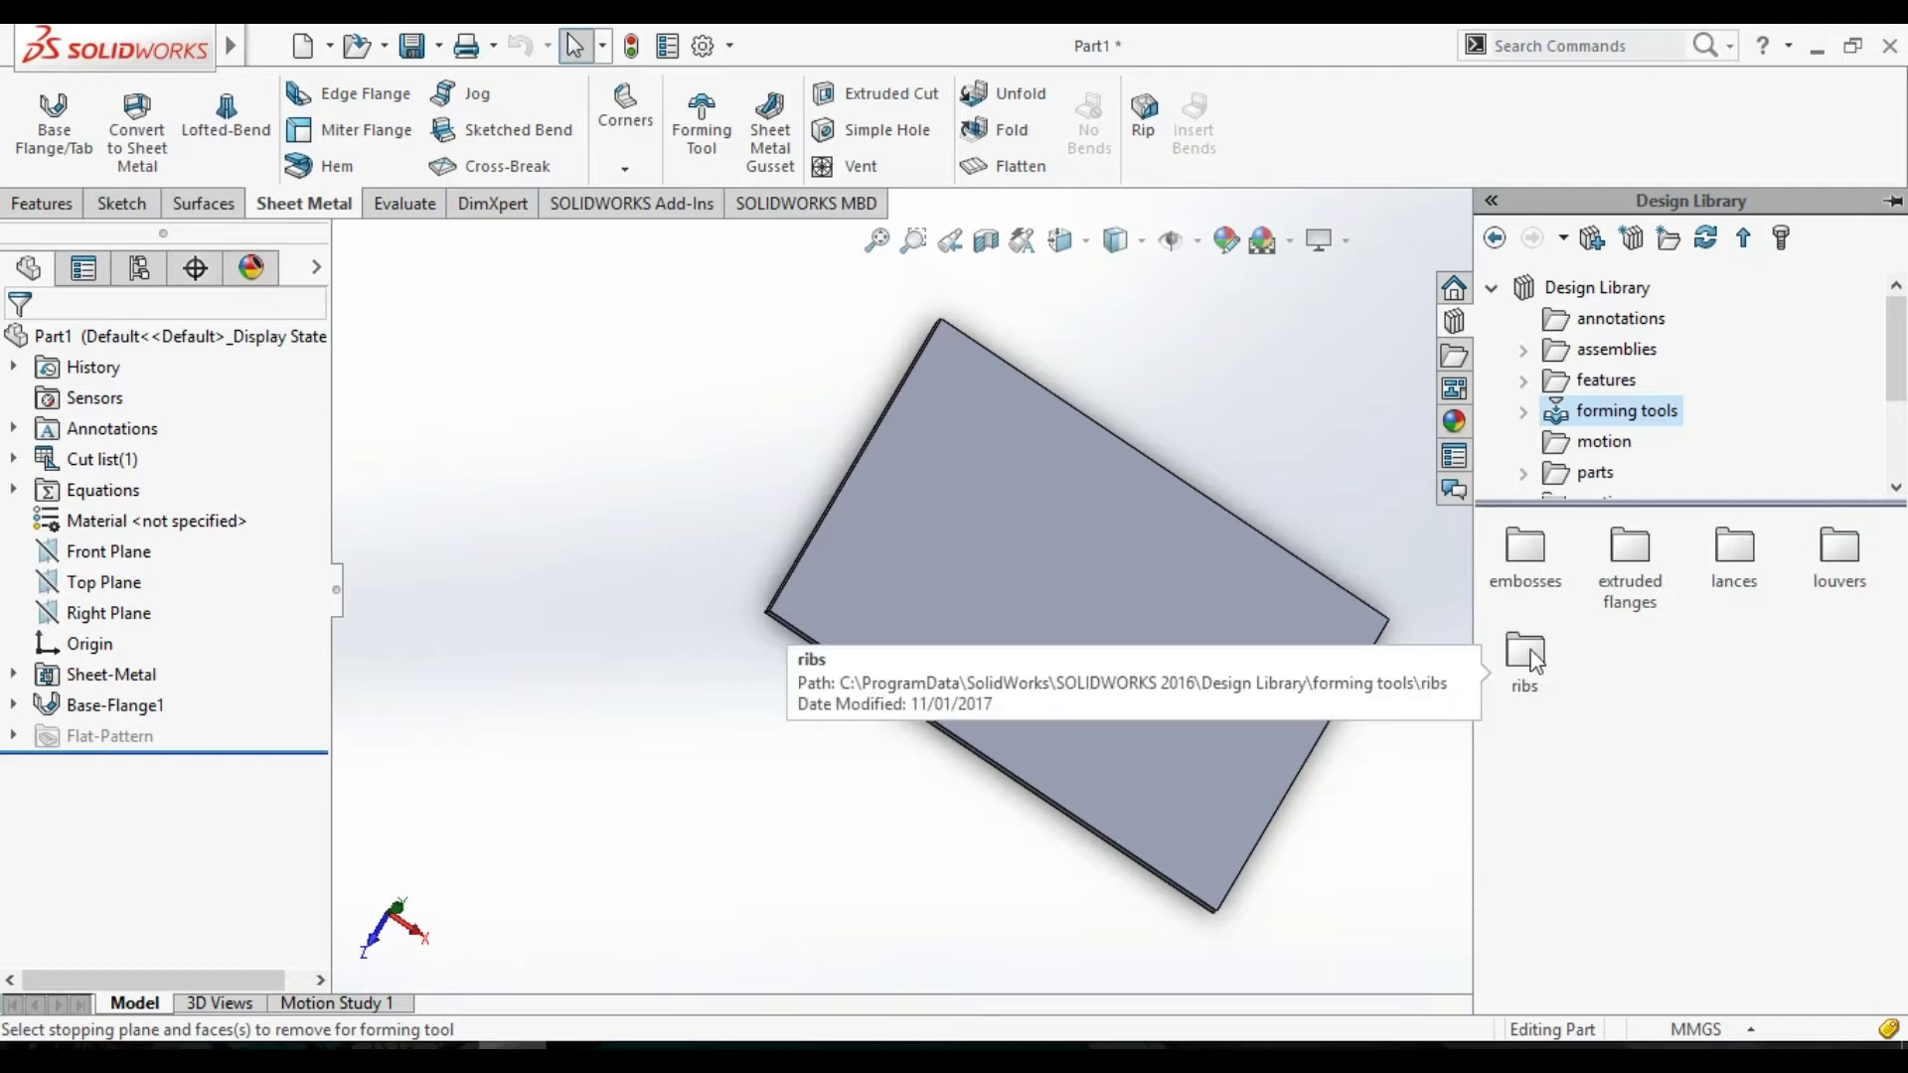
pyautogui.doubleClick(1841, 557)
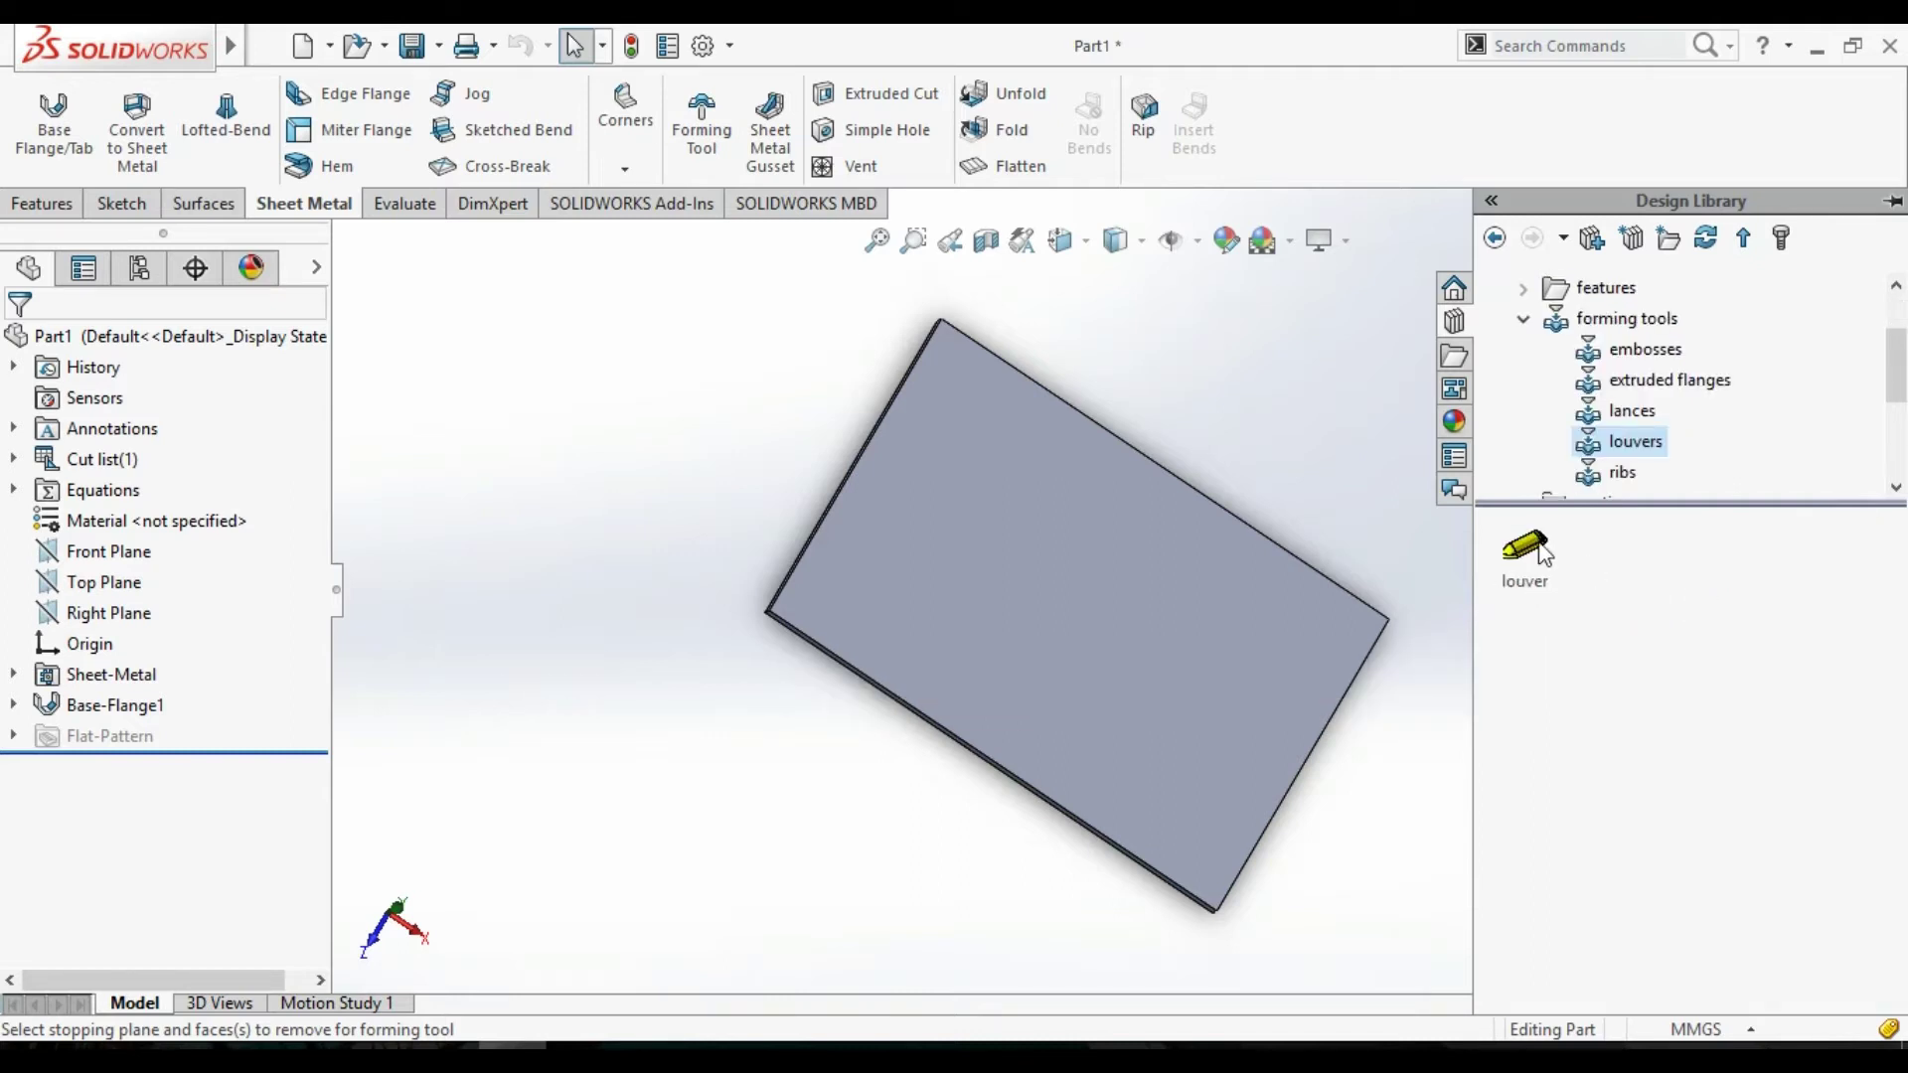
pyautogui.click(1497, 240)
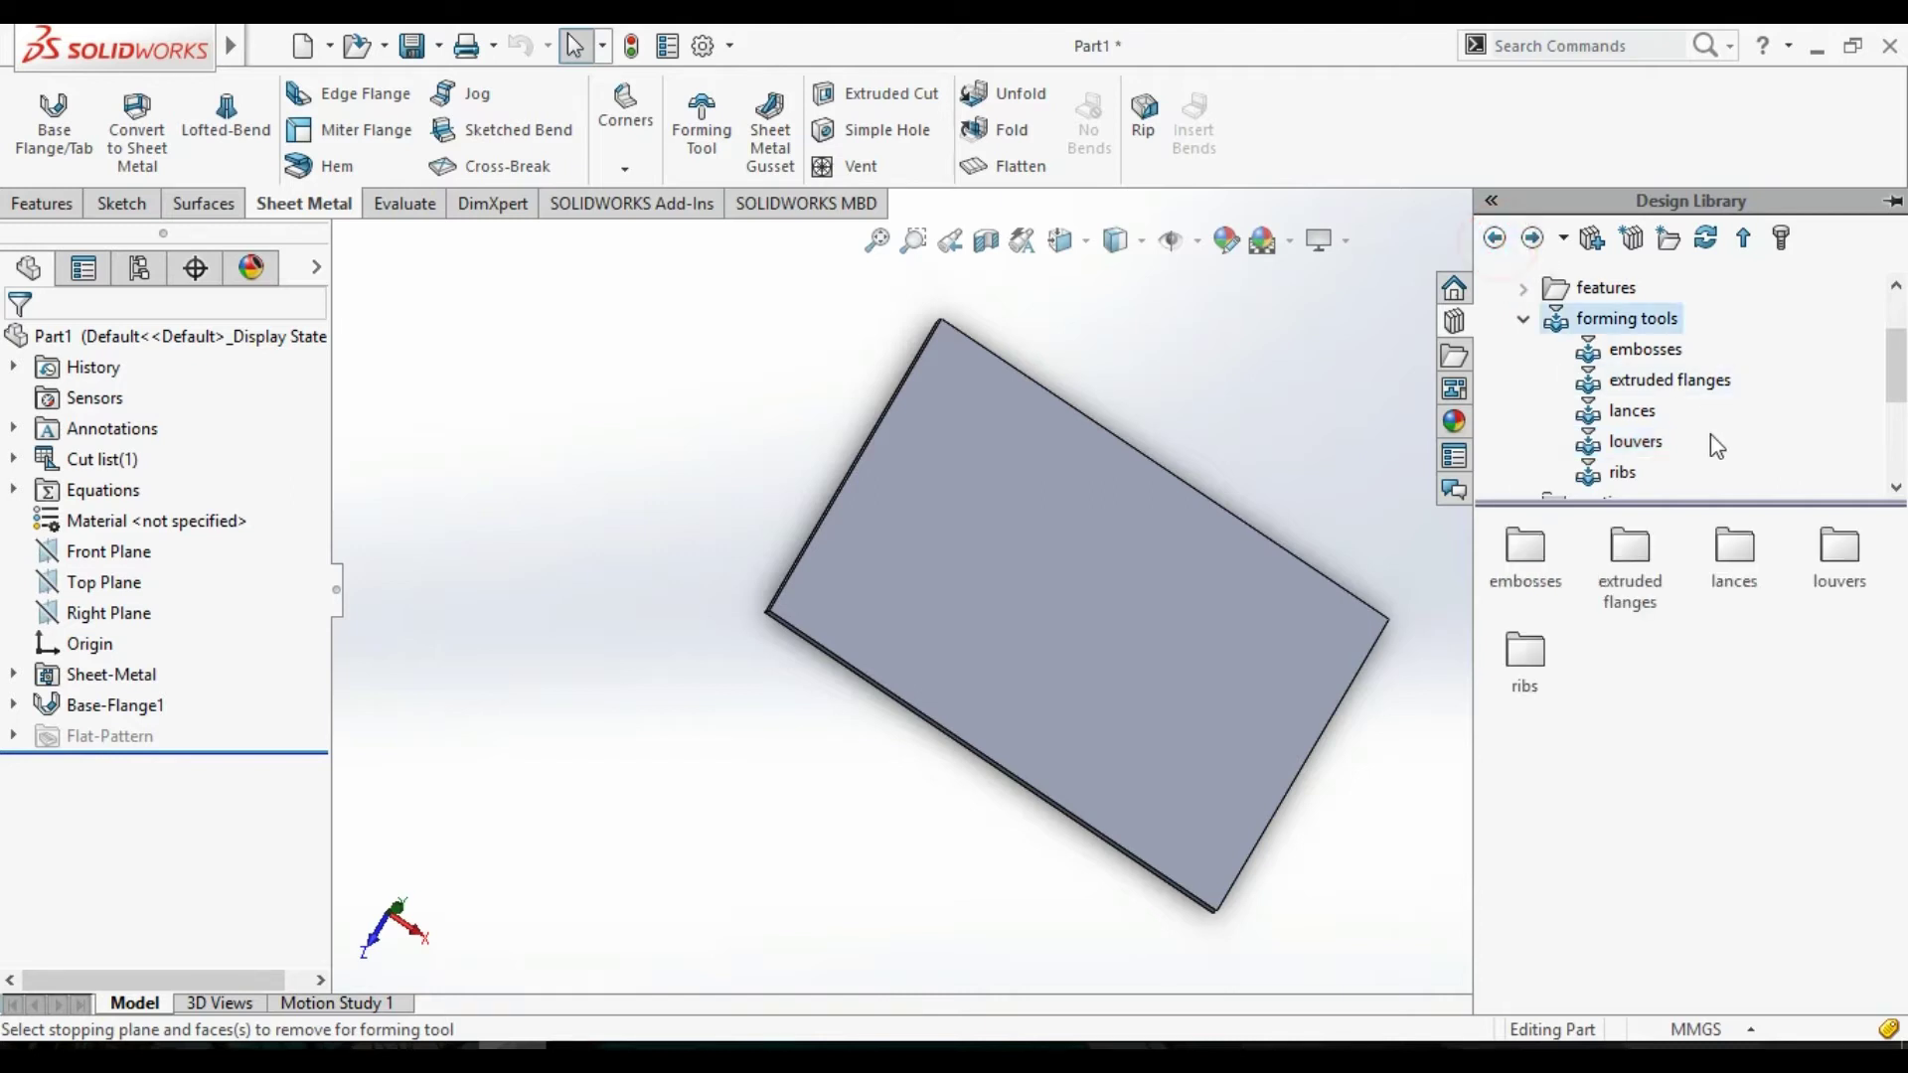
pyautogui.doubleClick(1733, 546)
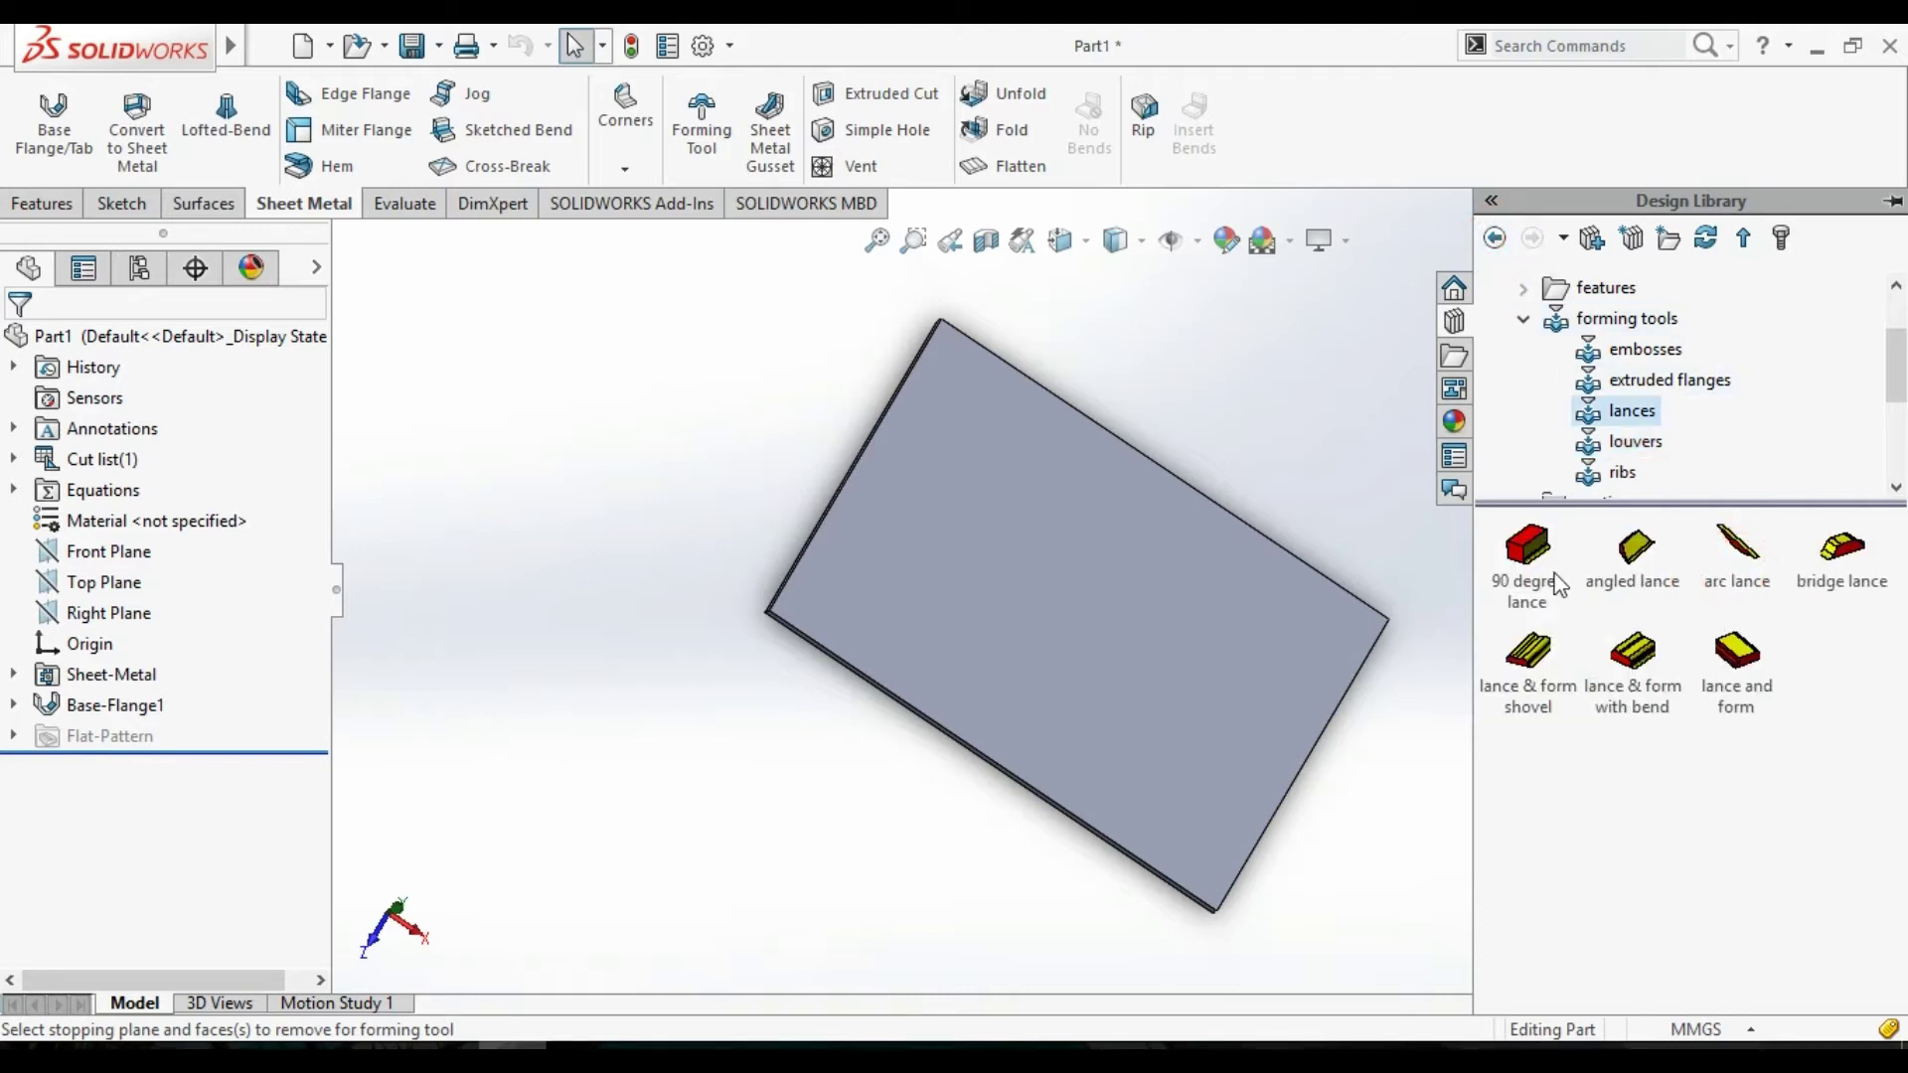
# Drag the 90 degree lance from the Design Library onto the plate face.
pyautogui.moveTo(1531, 582)
pyautogui.mouseDown()
pyautogui.moveTo(1419, 571)
pyautogui.moveTo(1037, 608)
pyautogui.mouseUp()
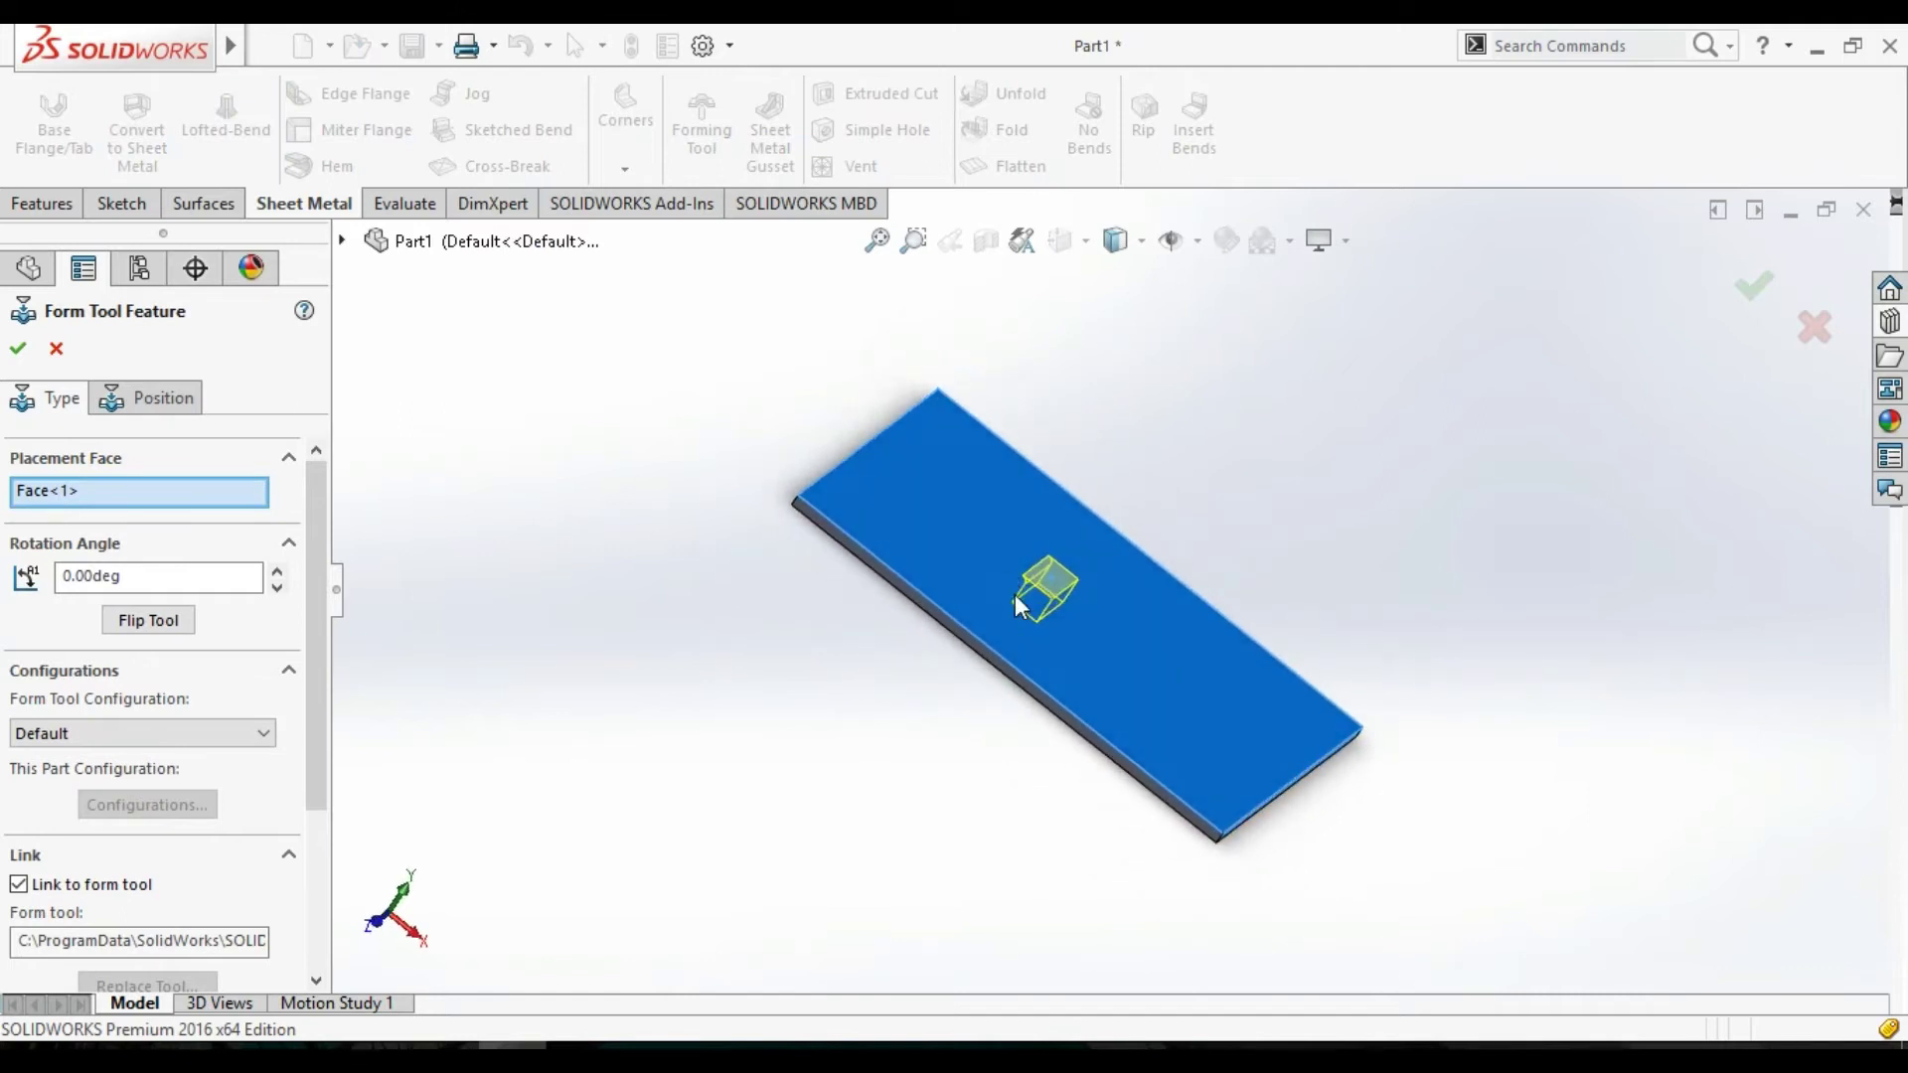
pyautogui.click(164, 398)
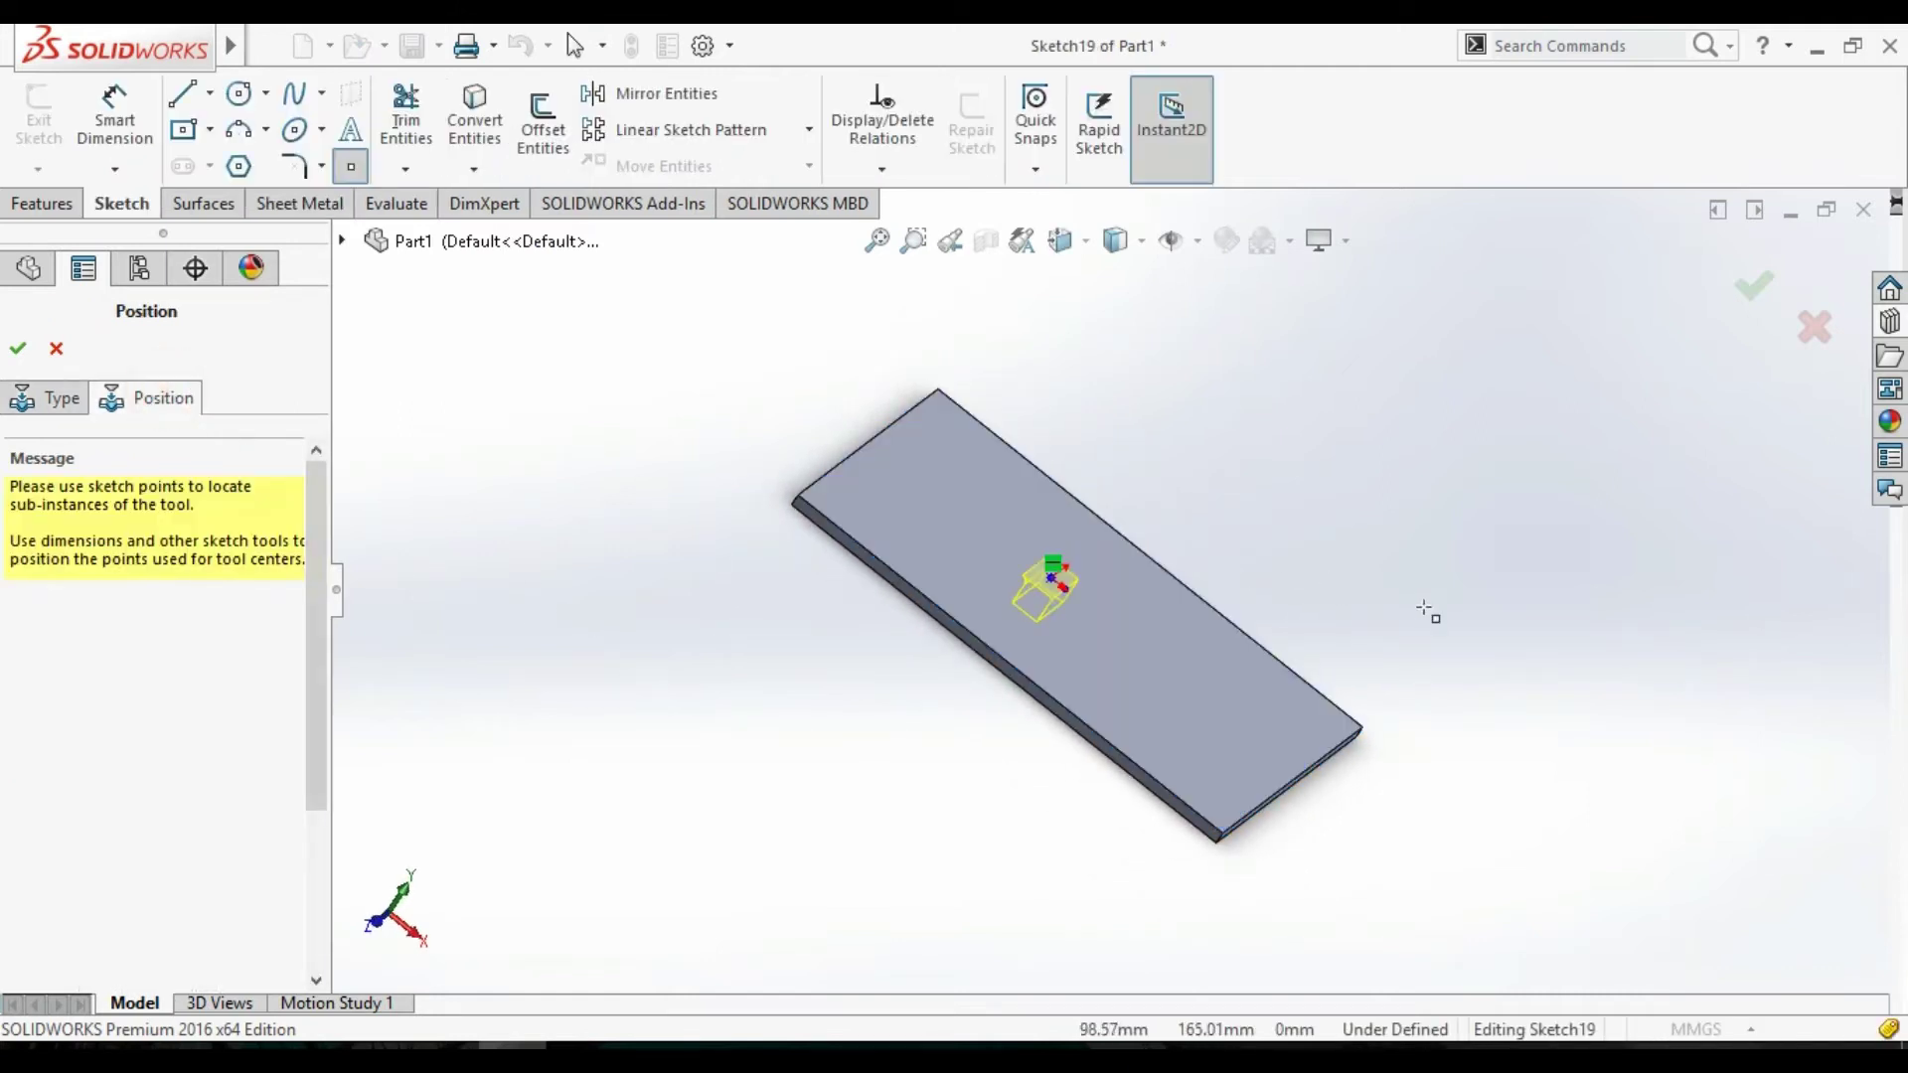
pyautogui.scroll(-4, 1168, 532)
pyautogui.scroll(5, 1046, 563)
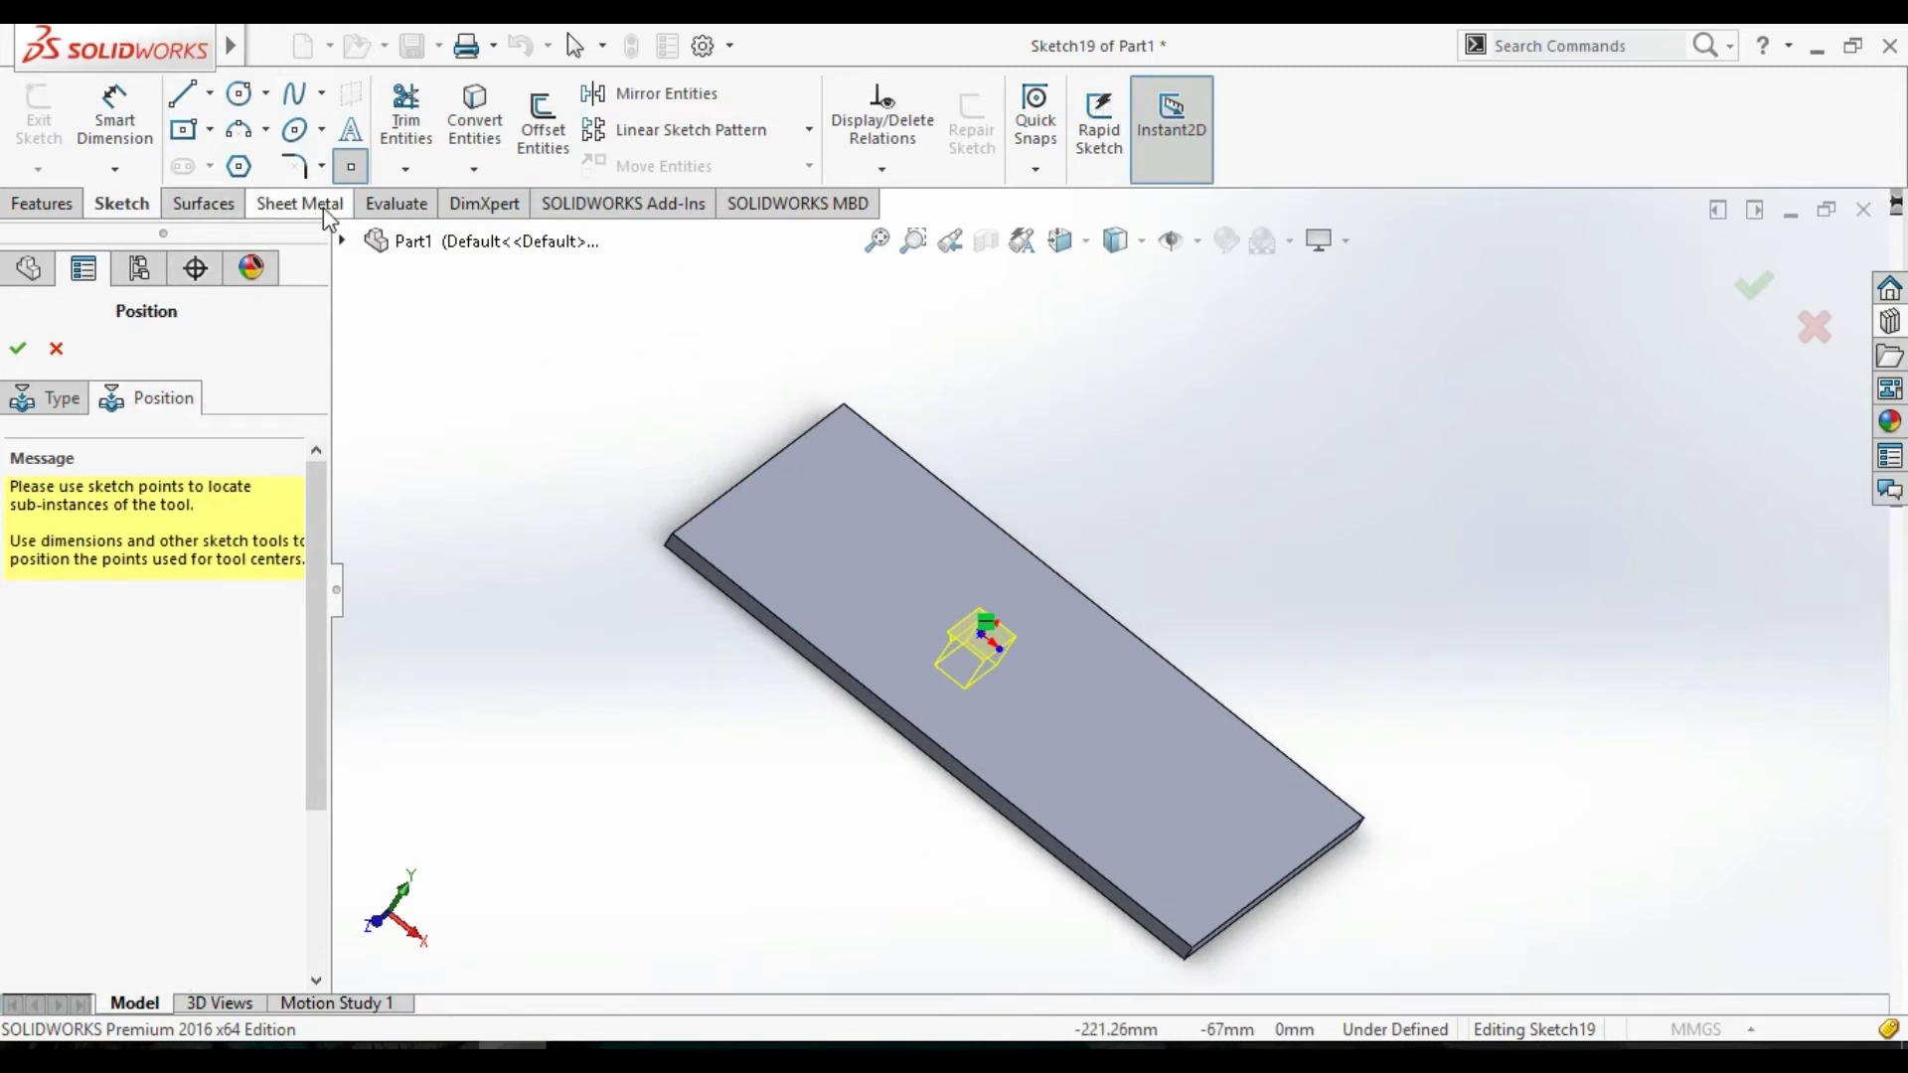
# In a Normal To view, dimension the lance point 86.25 mm from the left edge.
pyautogui.click(115, 114)
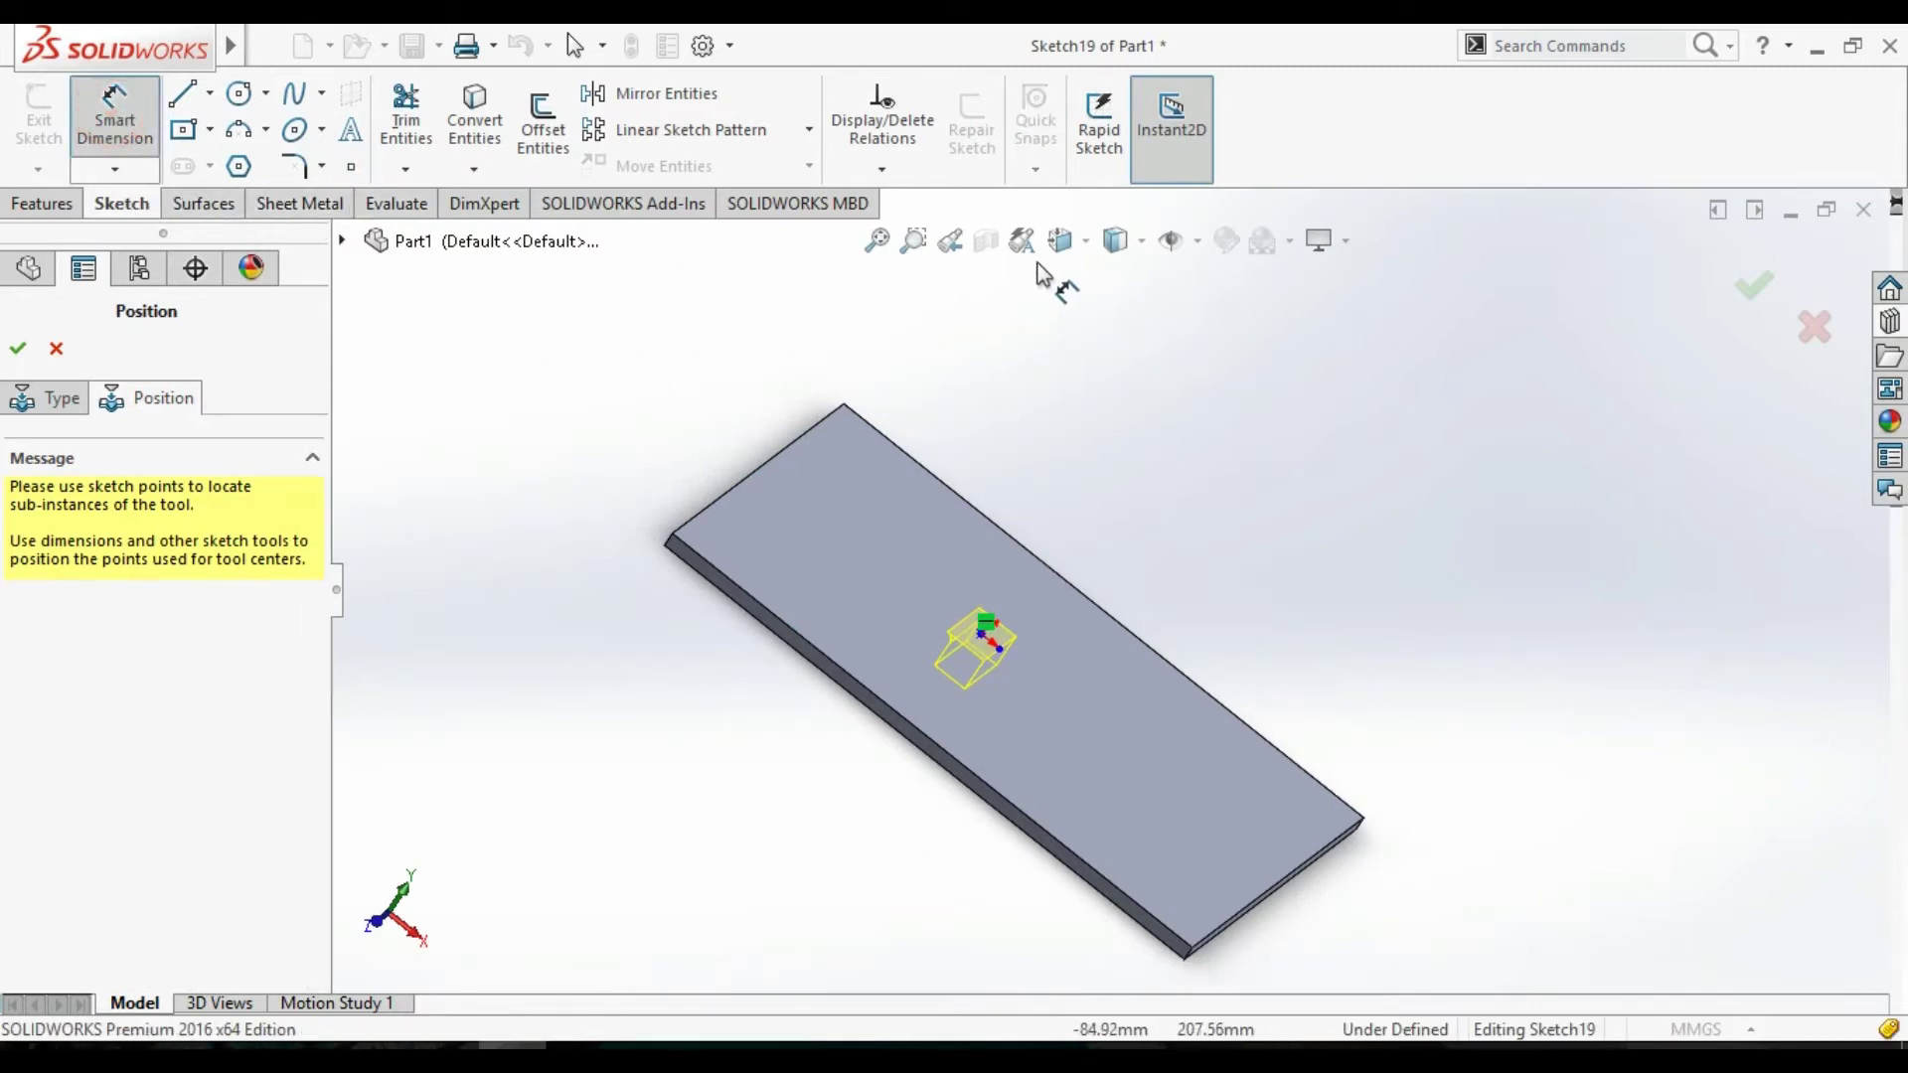
pyautogui.click(1066, 242)
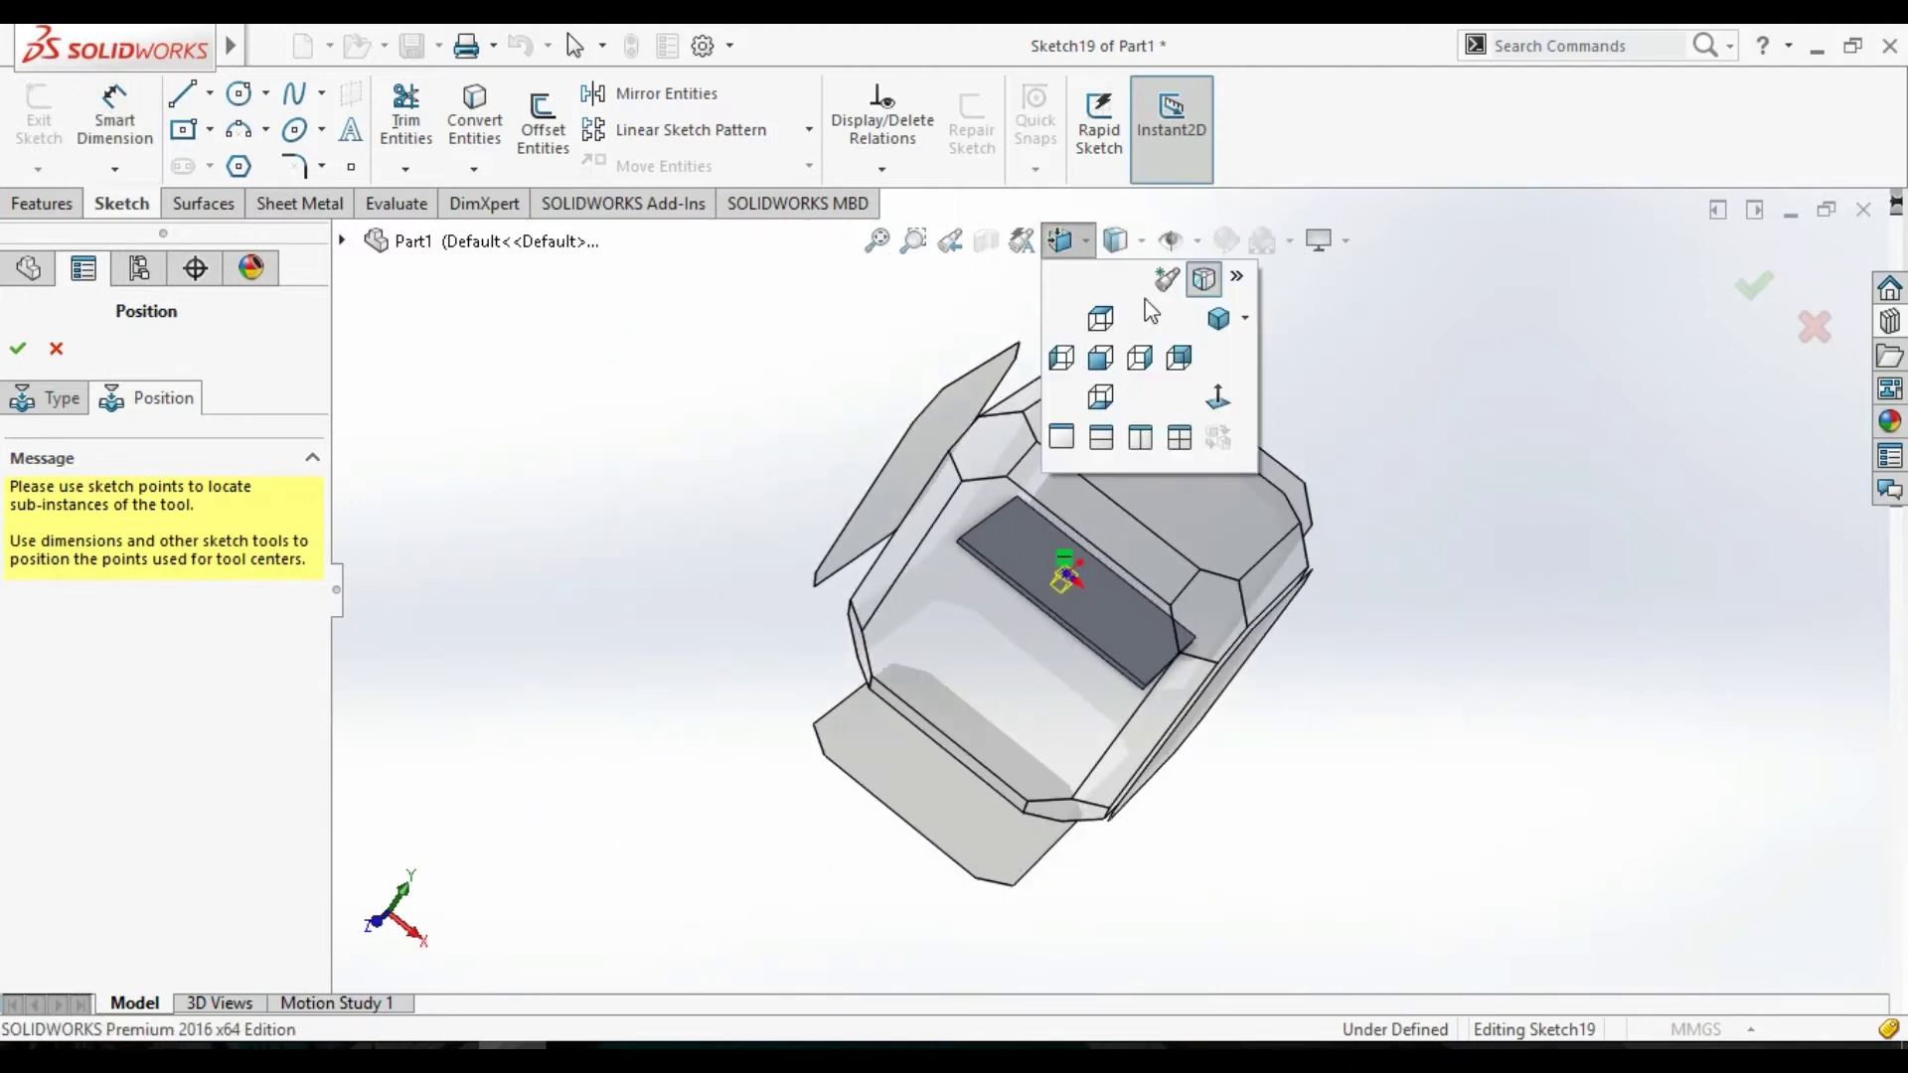
pyautogui.click(1217, 398)
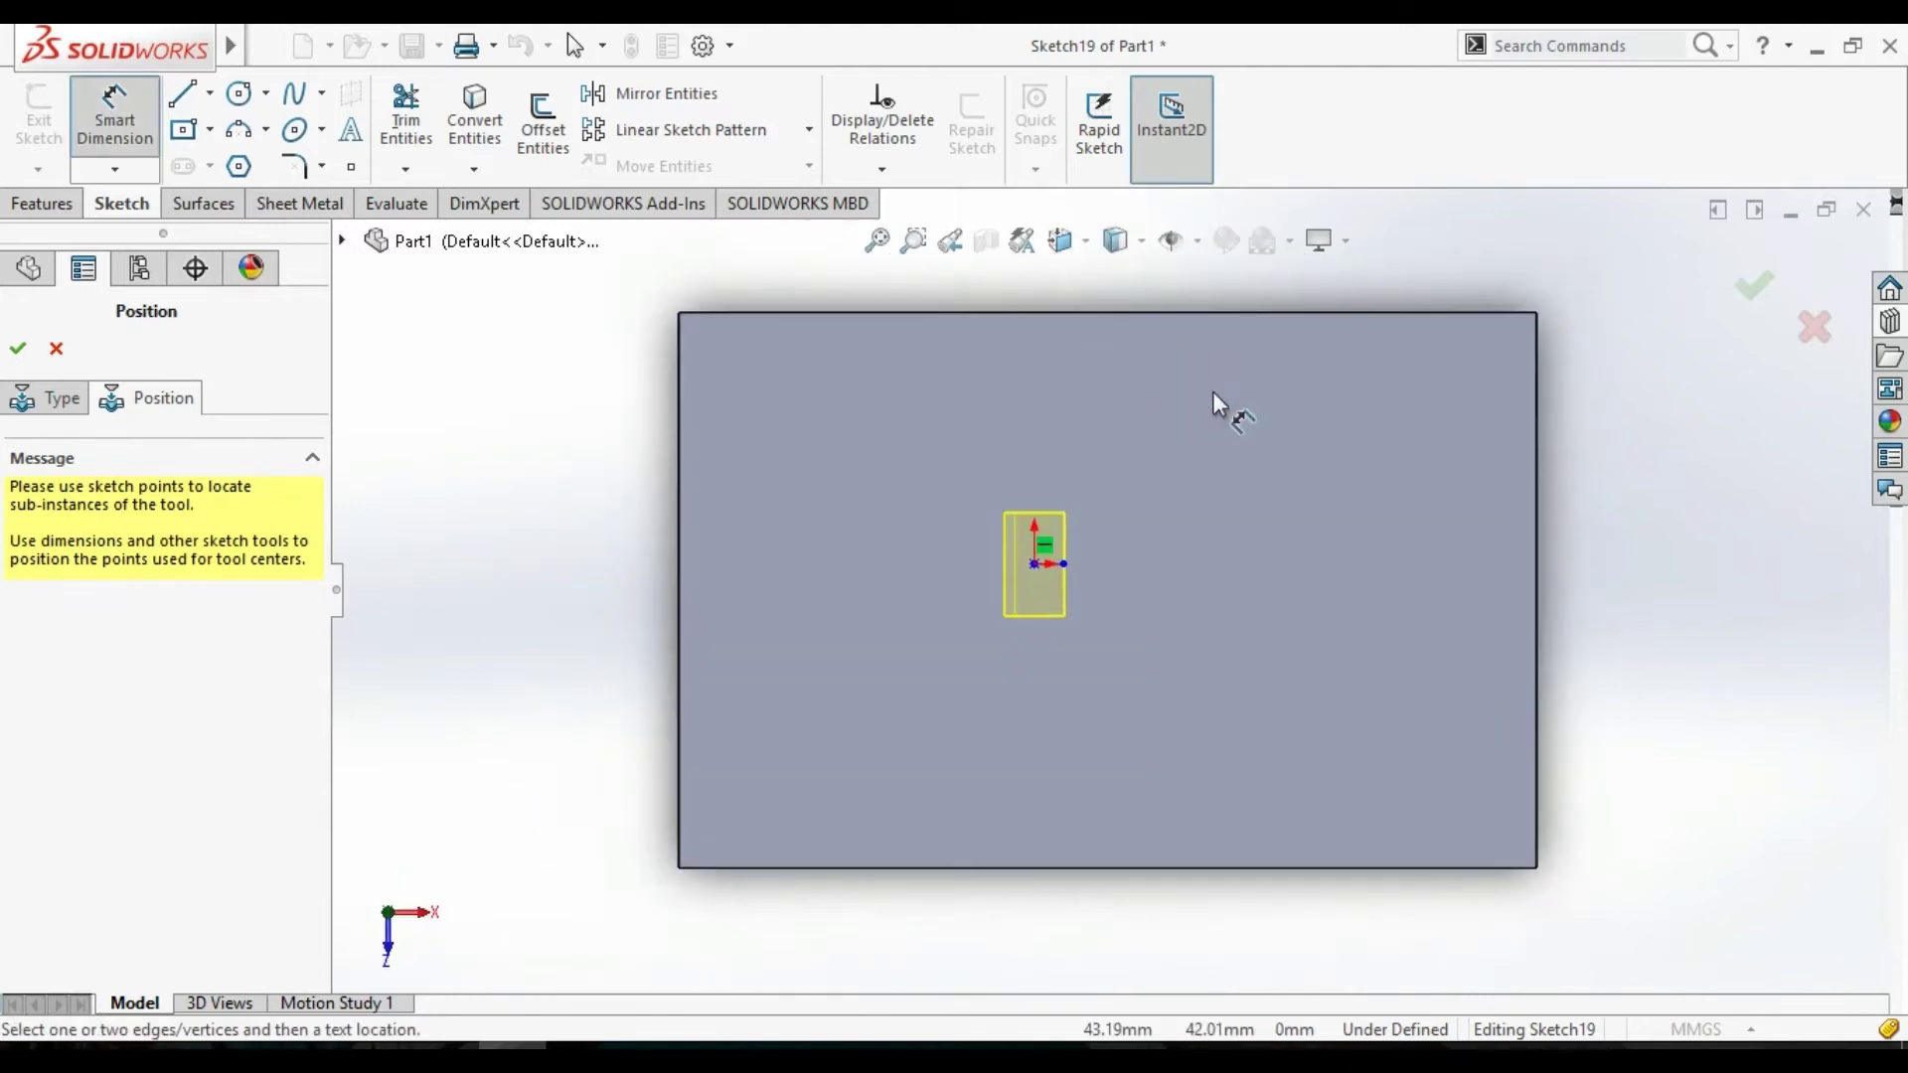
pyautogui.click(1037, 564)
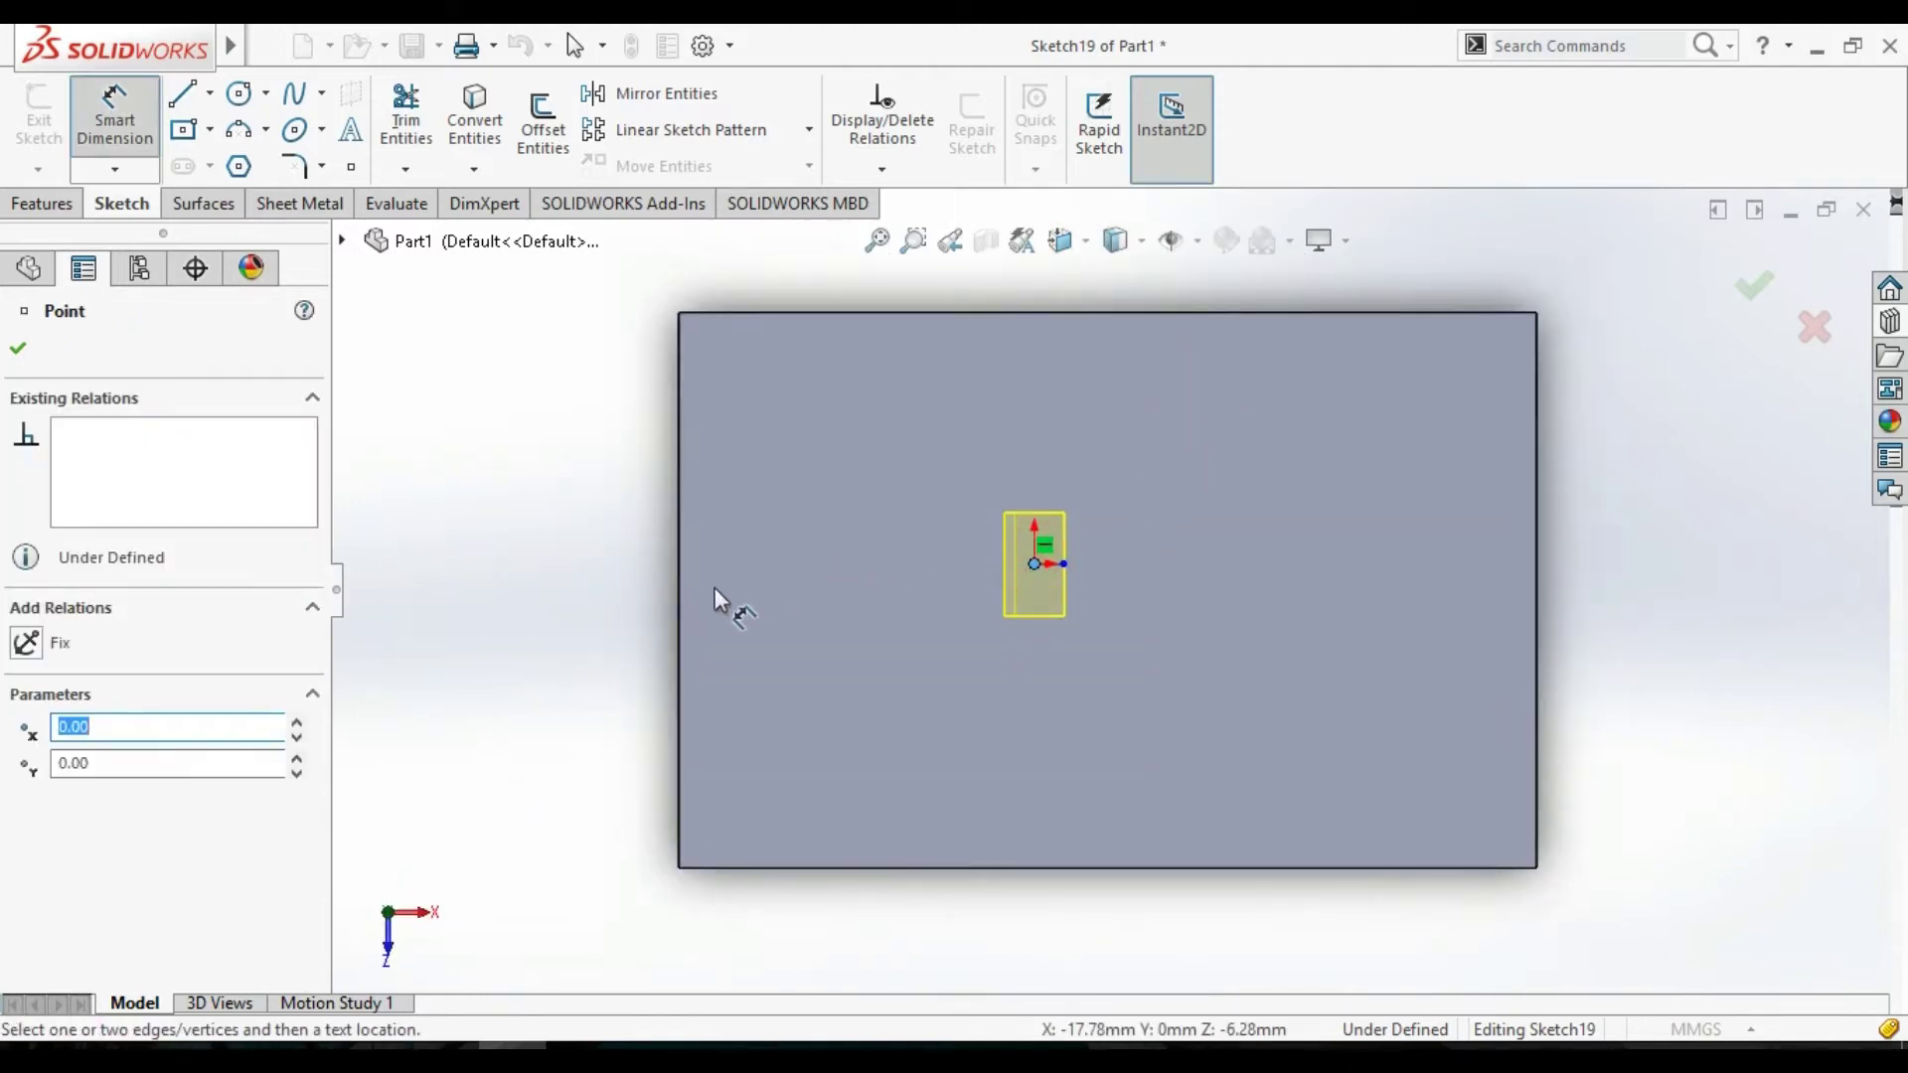
pyautogui.click(680, 596)
pyautogui.click(558, 462)
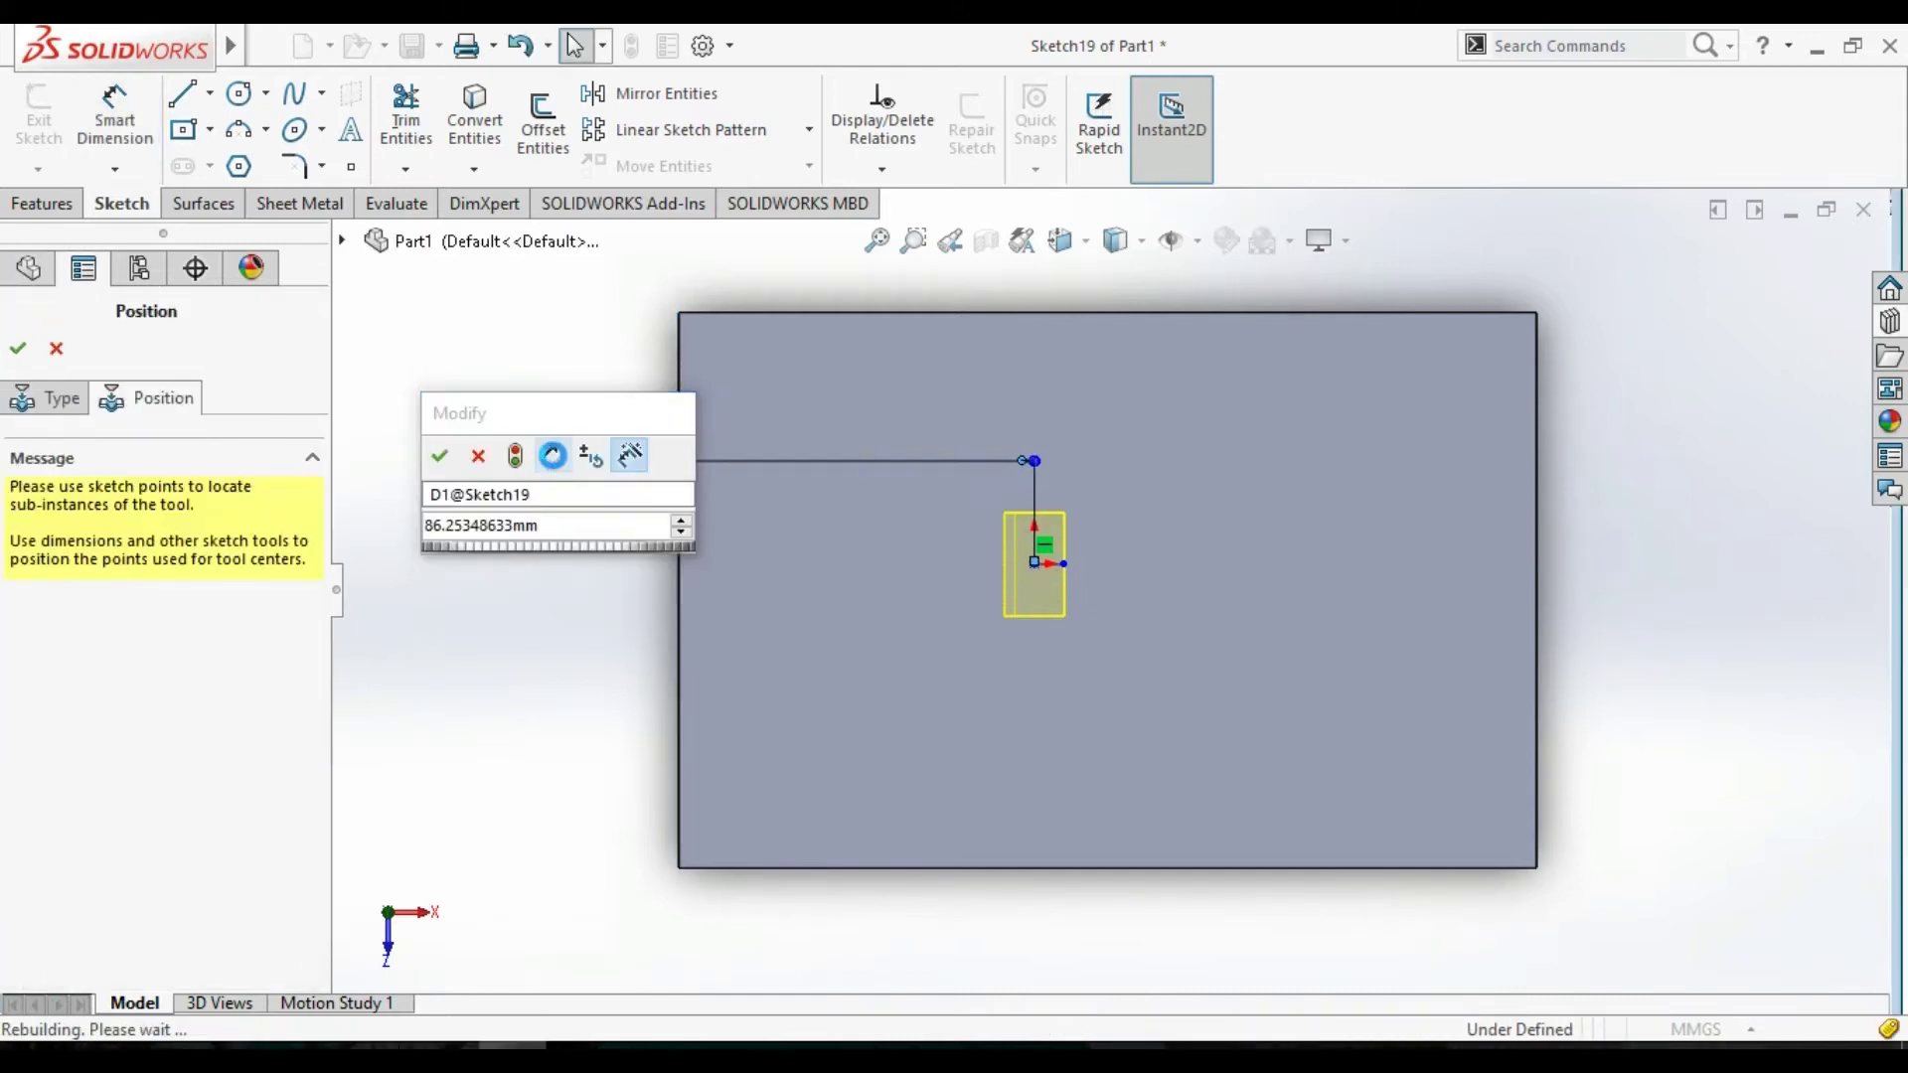
pyautogui.press('Return')
pyautogui.press('Return')
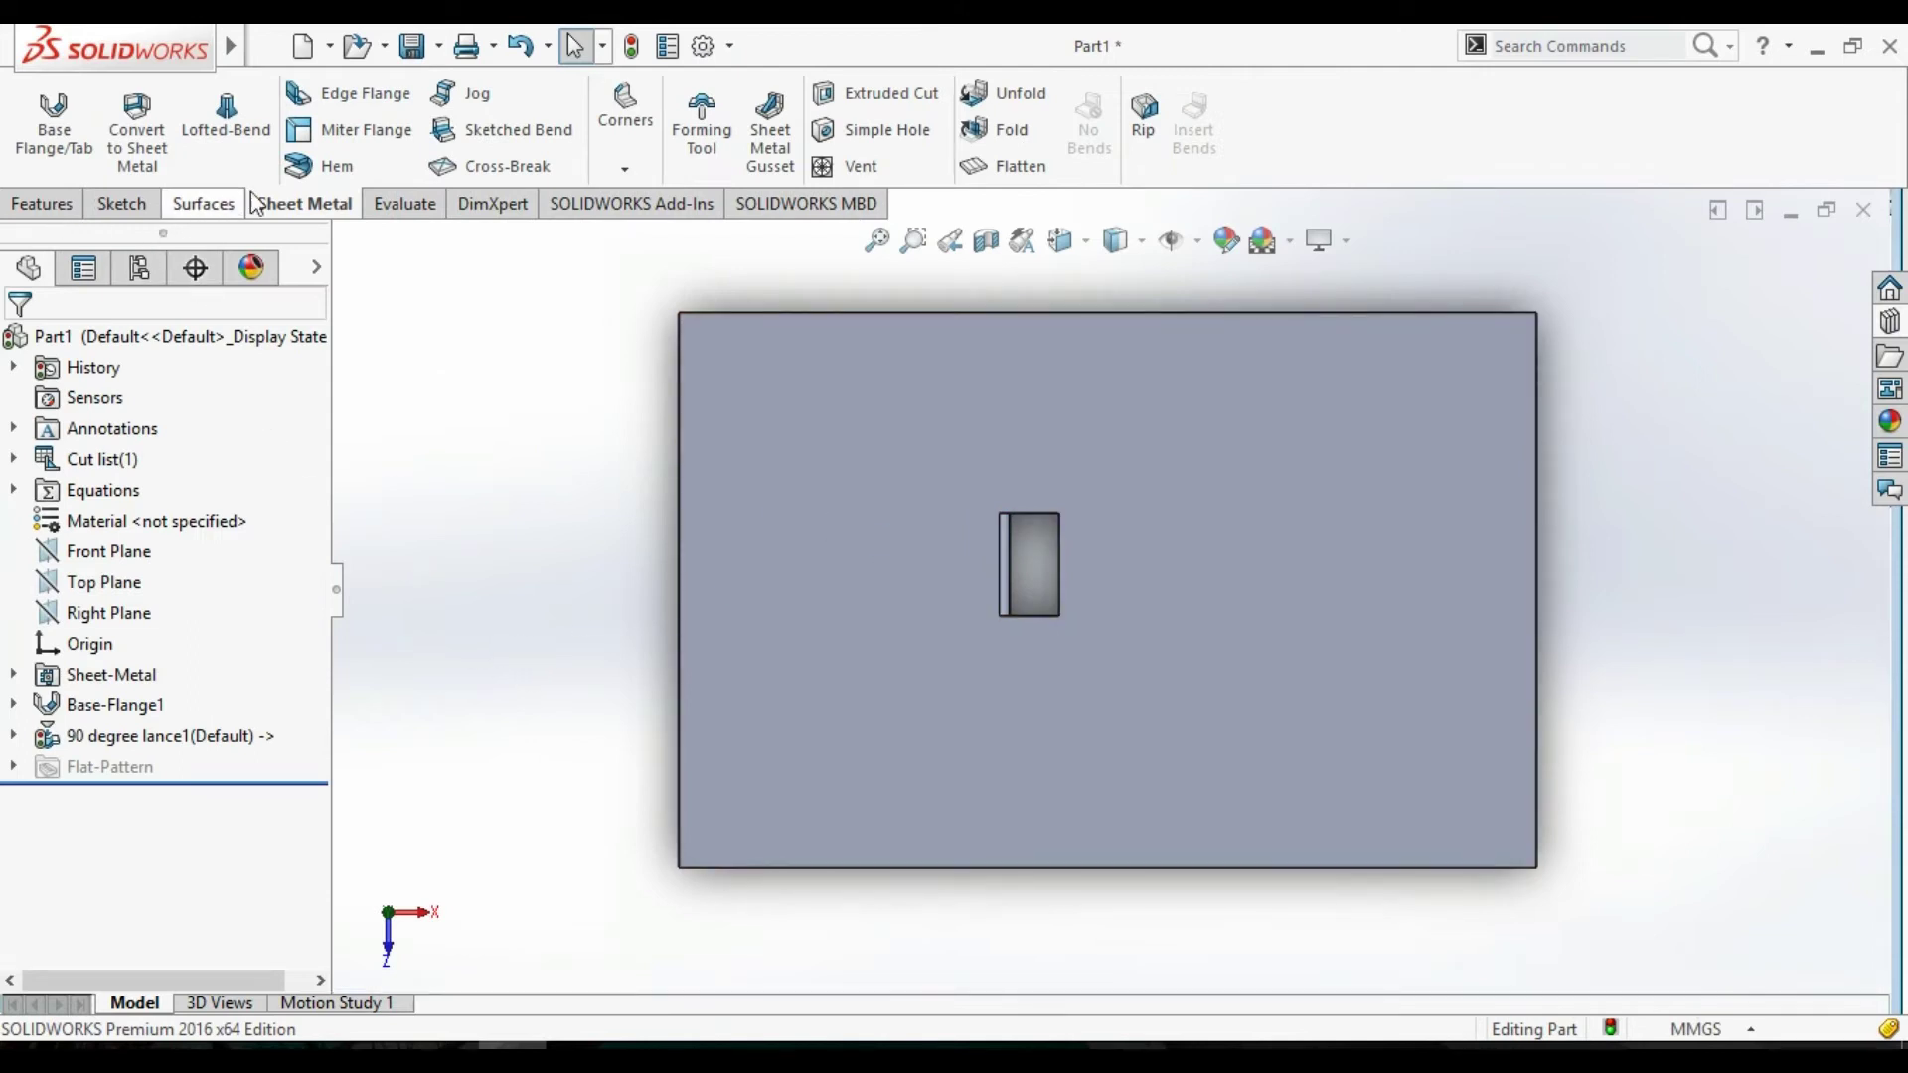
# Orbit to inspect the 90 degree lance in 3D, then undo the lance feature.
pyautogui.scroll(-3, 566, 477)
pyautogui.scroll(5, 626, 656)
pyautogui.moveTo(646, 676)
pyautogui.mouseDown(button='middle')
pyautogui.moveTo(711, 468)
pyautogui.moveTo(1099, 524)
pyautogui.mouseUp(button='middle')
pyautogui.scroll(-4, 1223, 584)
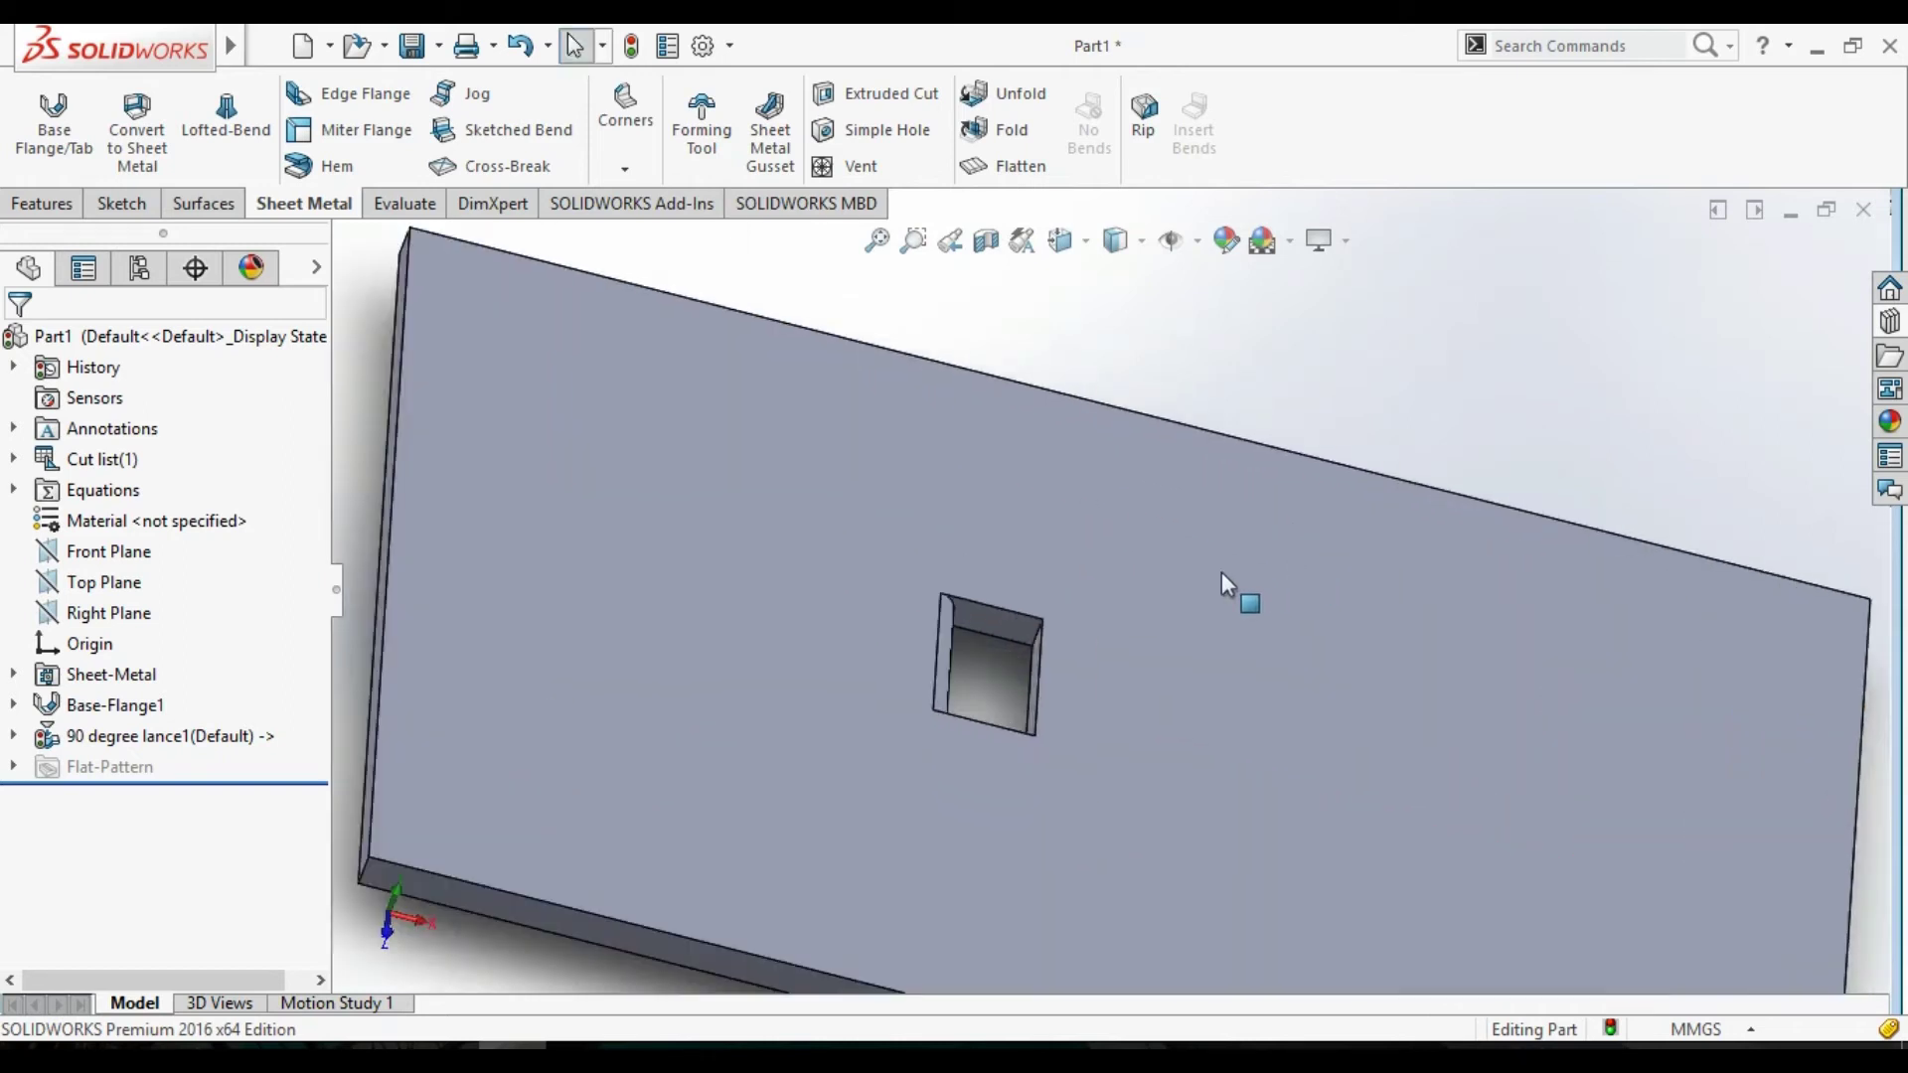
pyautogui.scroll(3, 1221, 575)
pyautogui.moveTo(1089, 638)
pyautogui.mouseDown(button='middle')
pyautogui.moveTo(1064, 434)
pyautogui.moveTo(1099, 298)
pyautogui.mouseUp(button='middle')
pyautogui.scroll(-2, 1090, 711)
pyautogui.scroll(-4, 1001, 666)
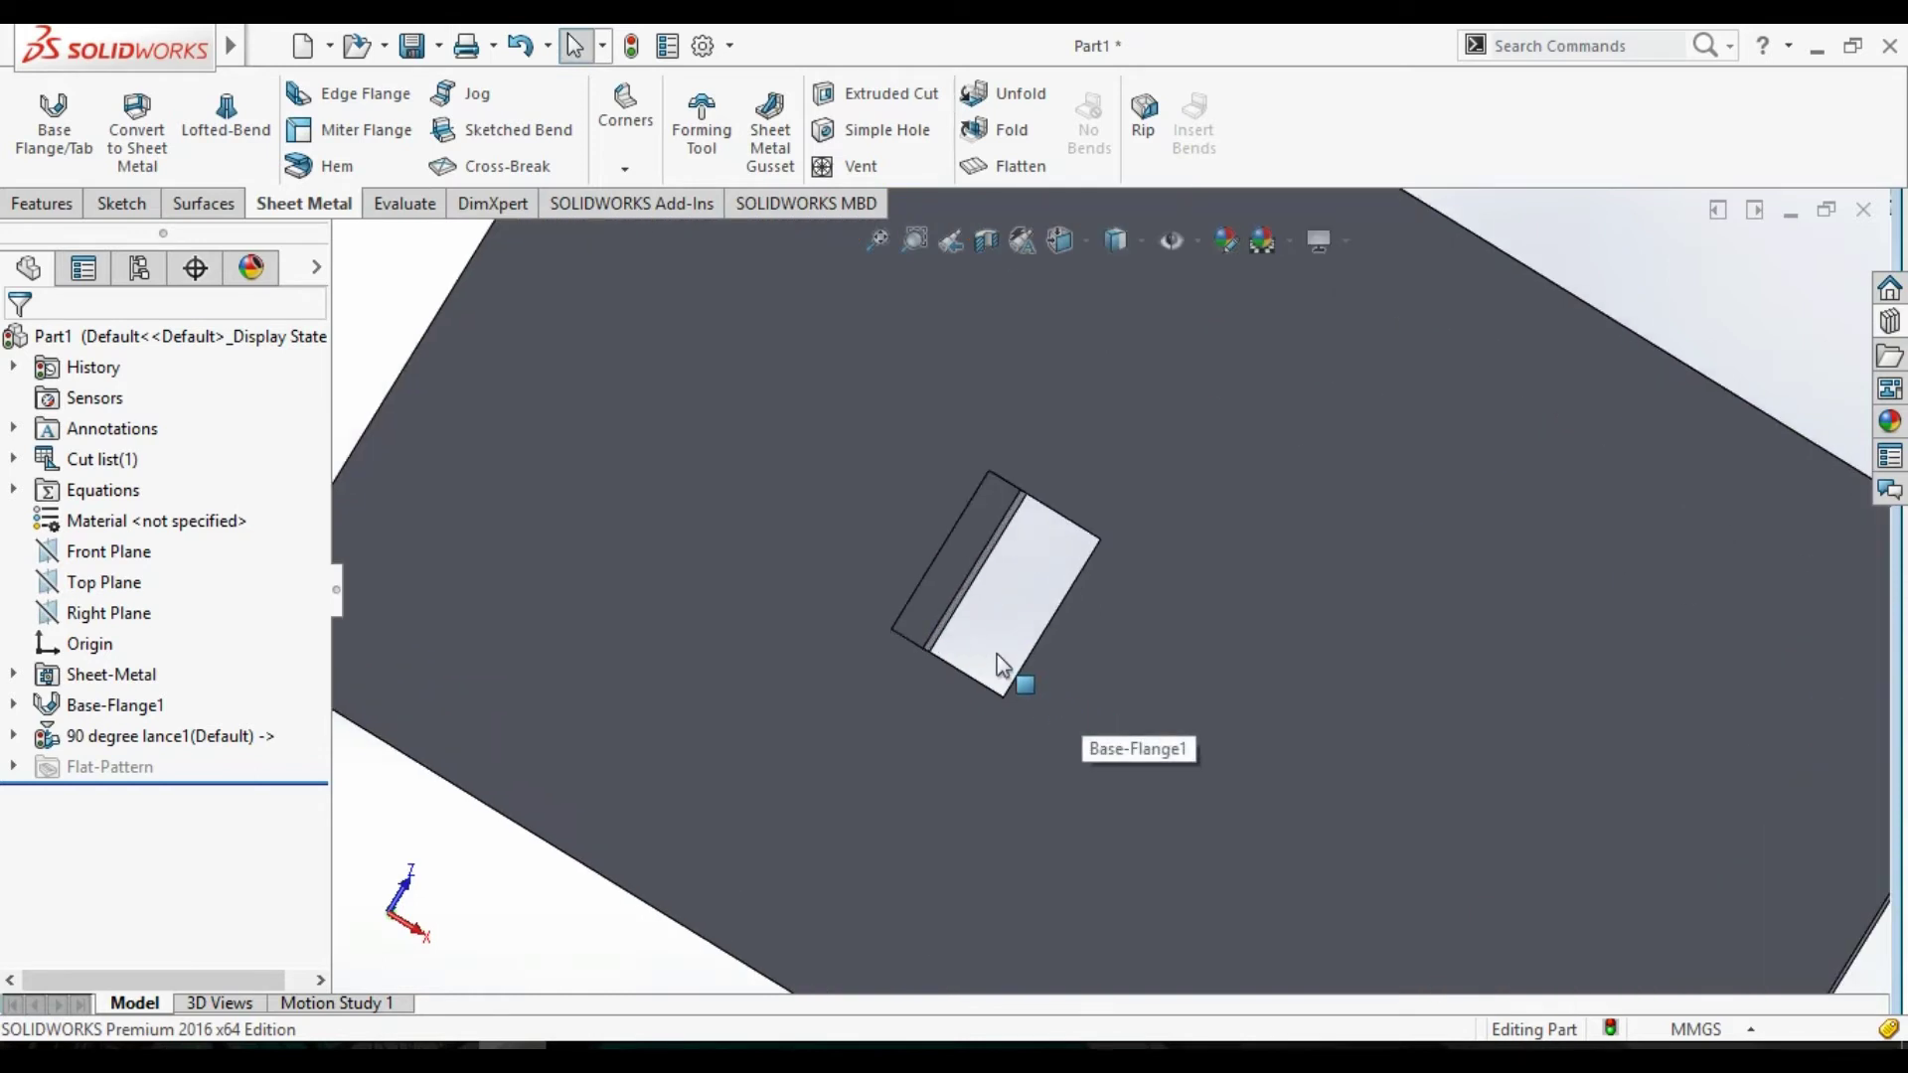
pyautogui.moveTo(1192, 528)
pyautogui.mouseDown(button='middle')
pyautogui.moveTo(1074, 639)
pyautogui.moveTo(964, 699)
pyautogui.moveTo(975, 647)
pyautogui.moveTo(803, 723)
pyautogui.mouseUp(button='middle')
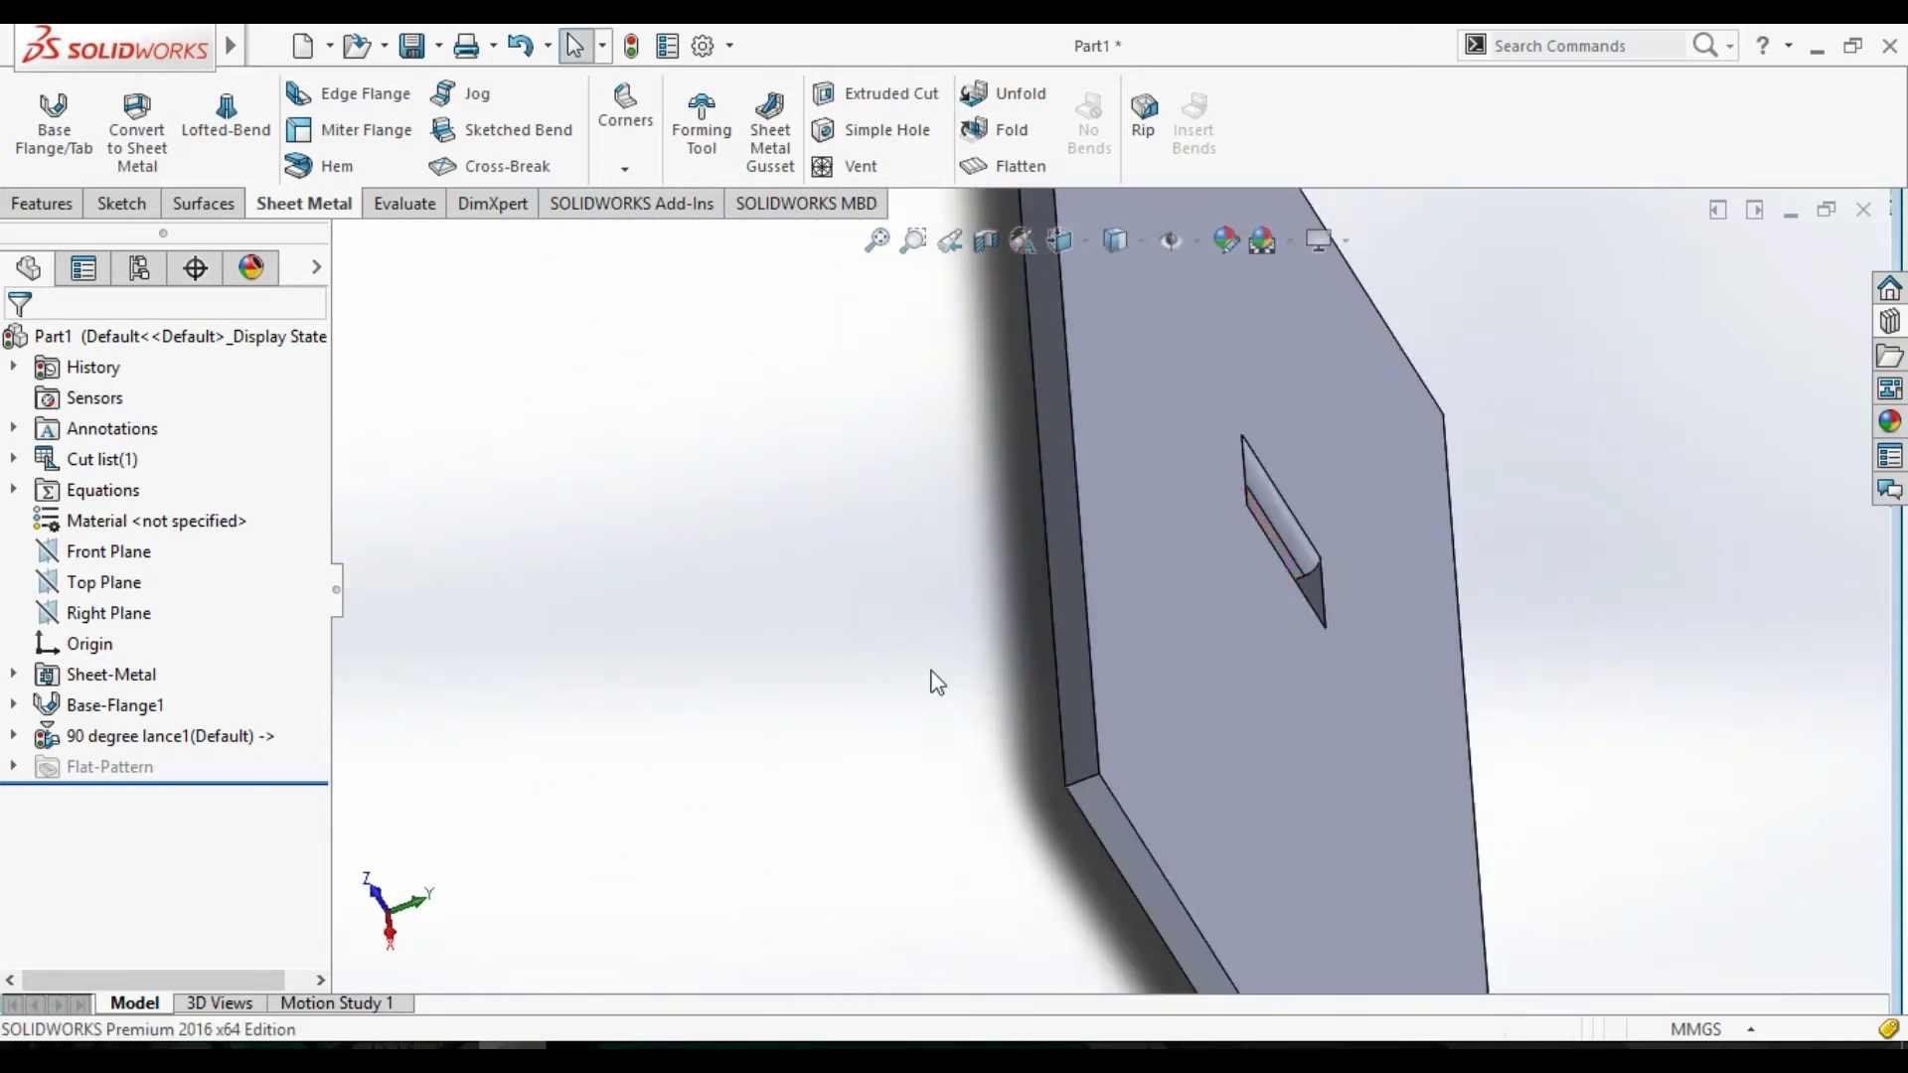
pyautogui.hotkey('ctrl', 'z')
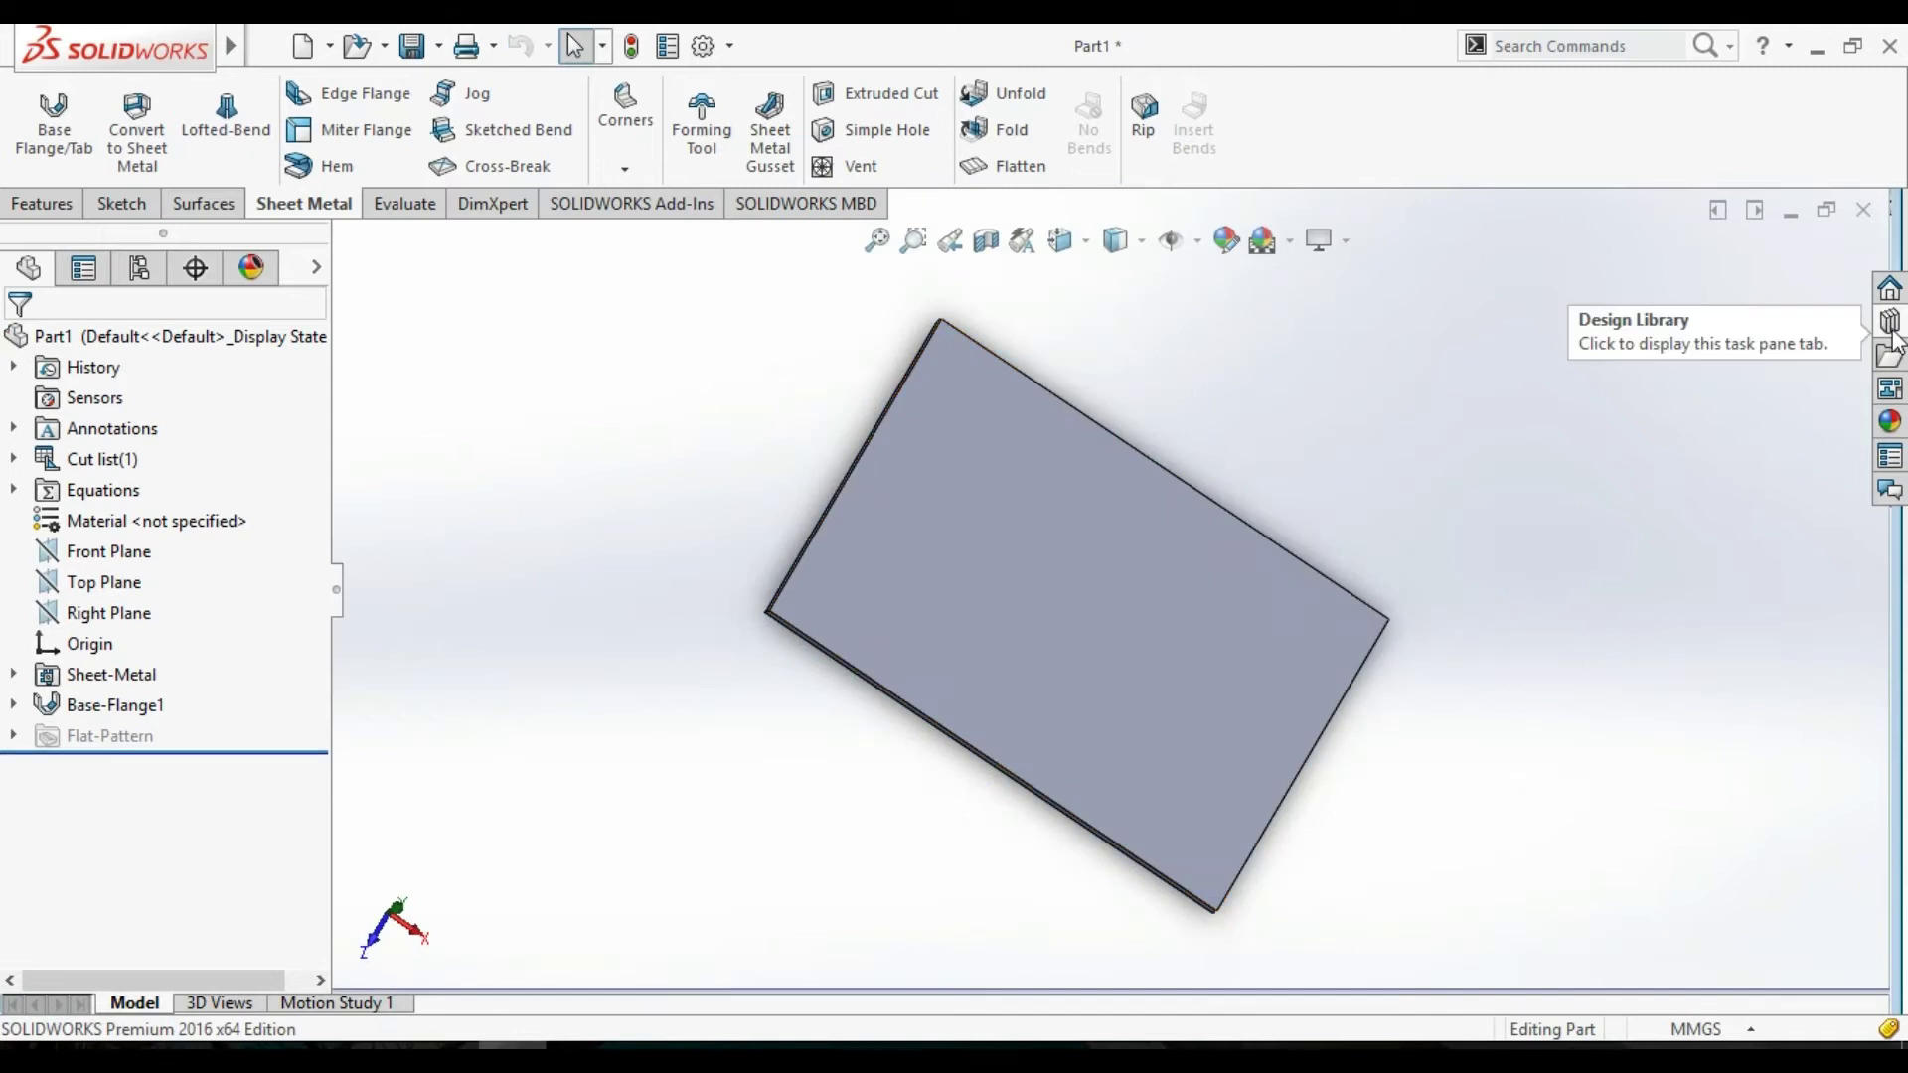
pyautogui.click(1891, 323)
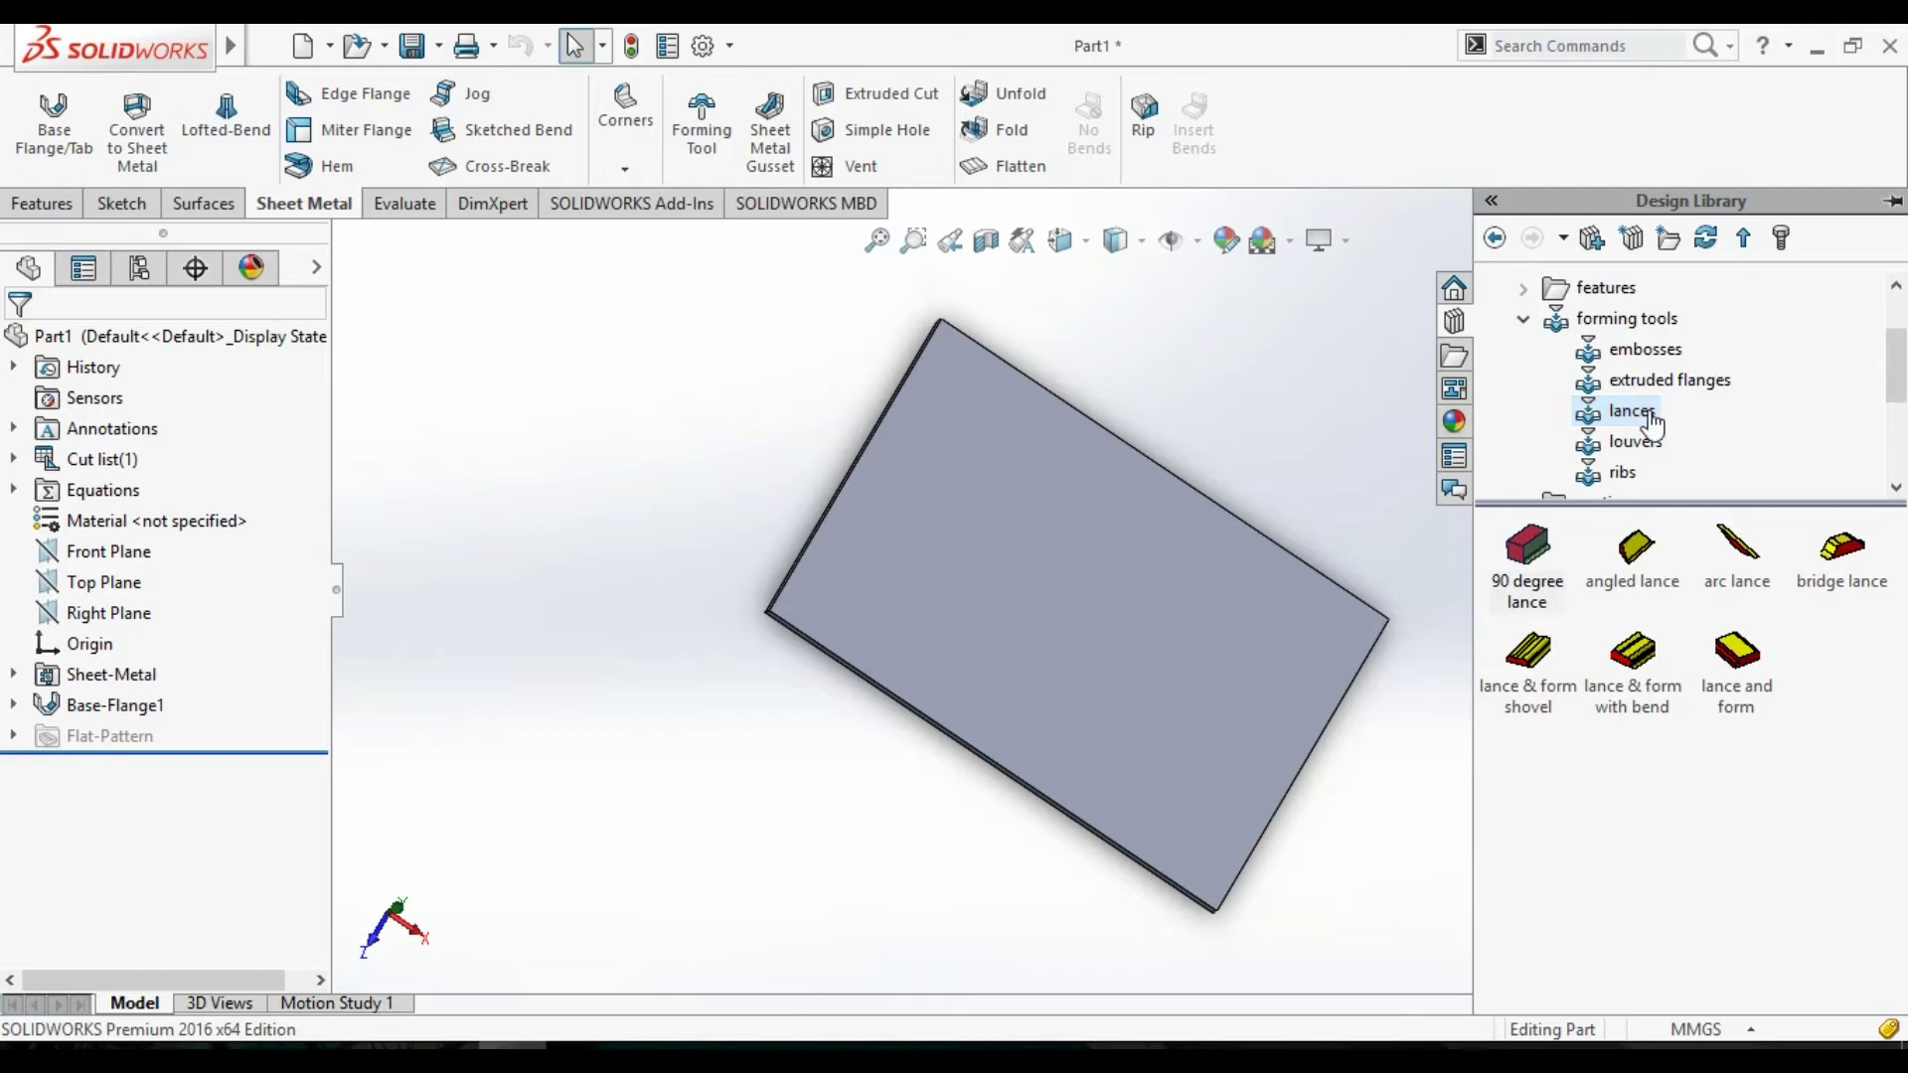
pyautogui.click(1630, 319)
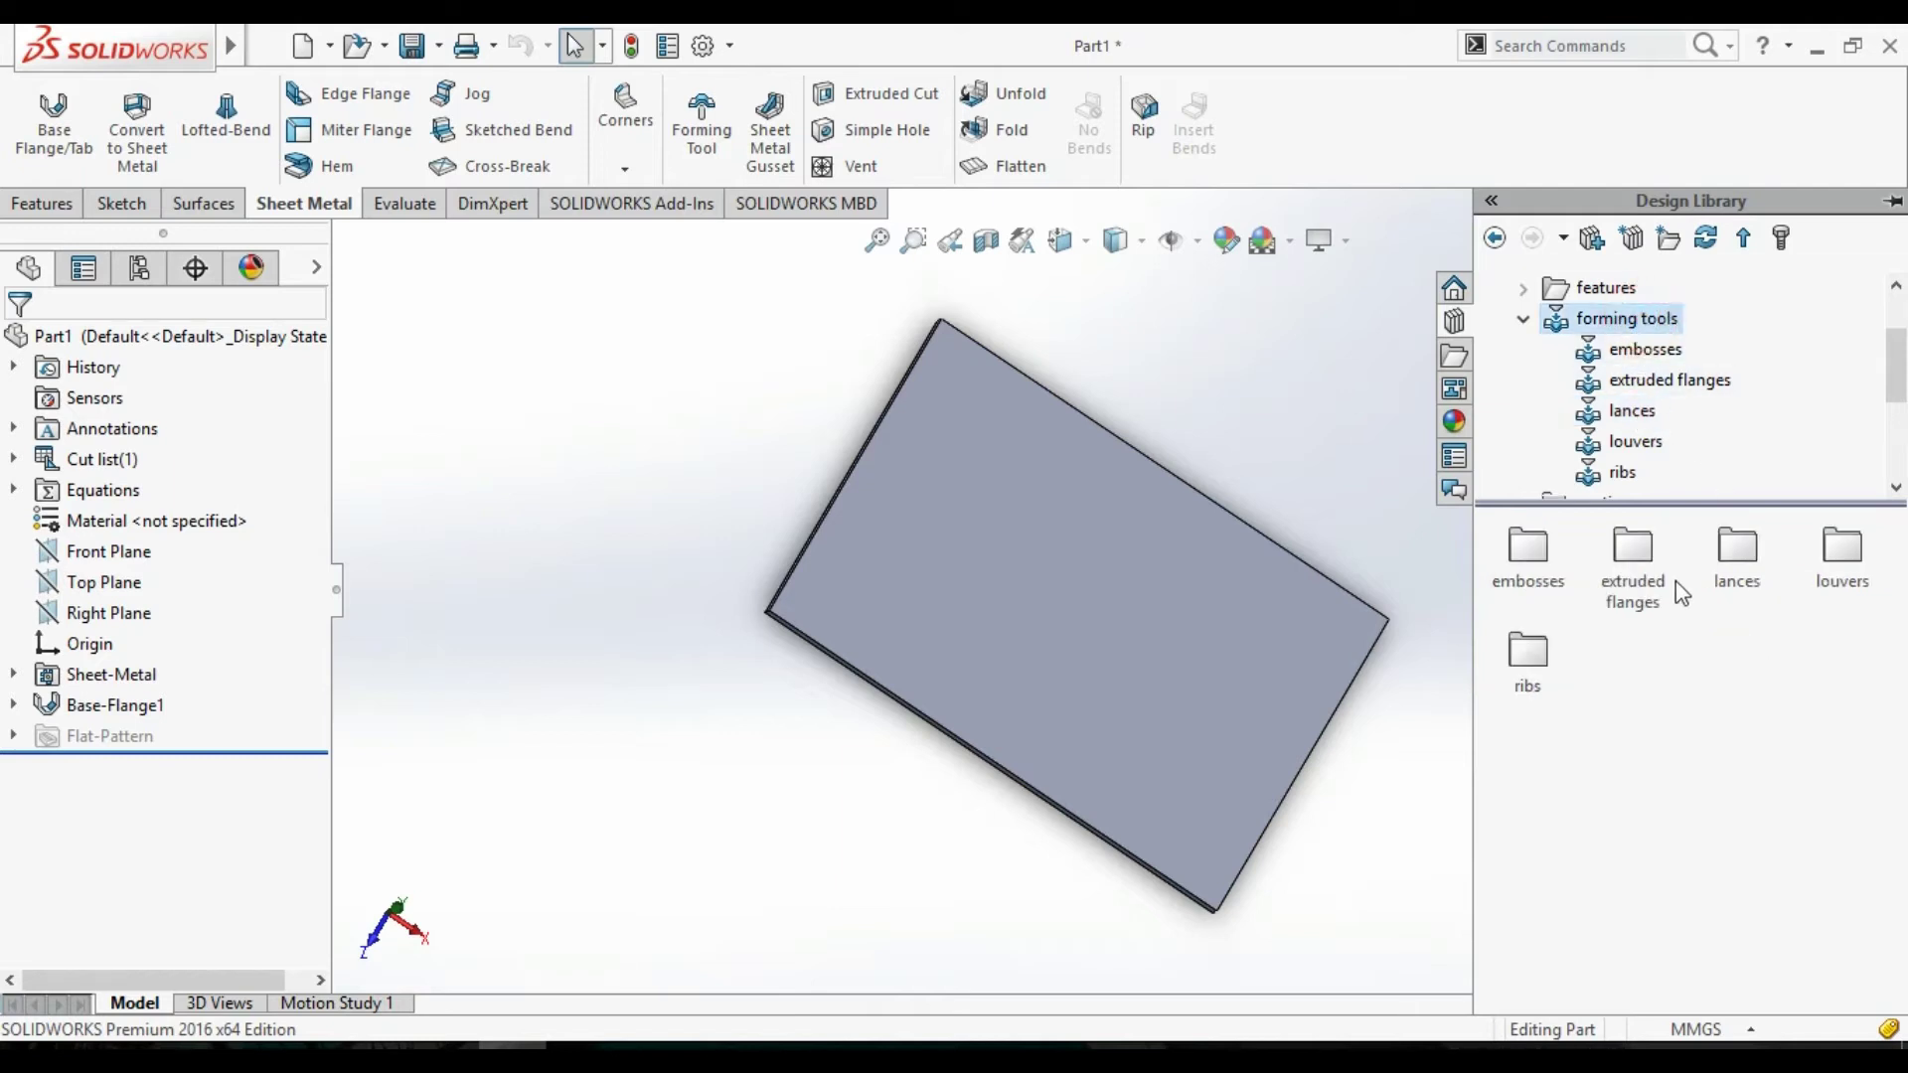
pyautogui.doubleClick(1642, 596)
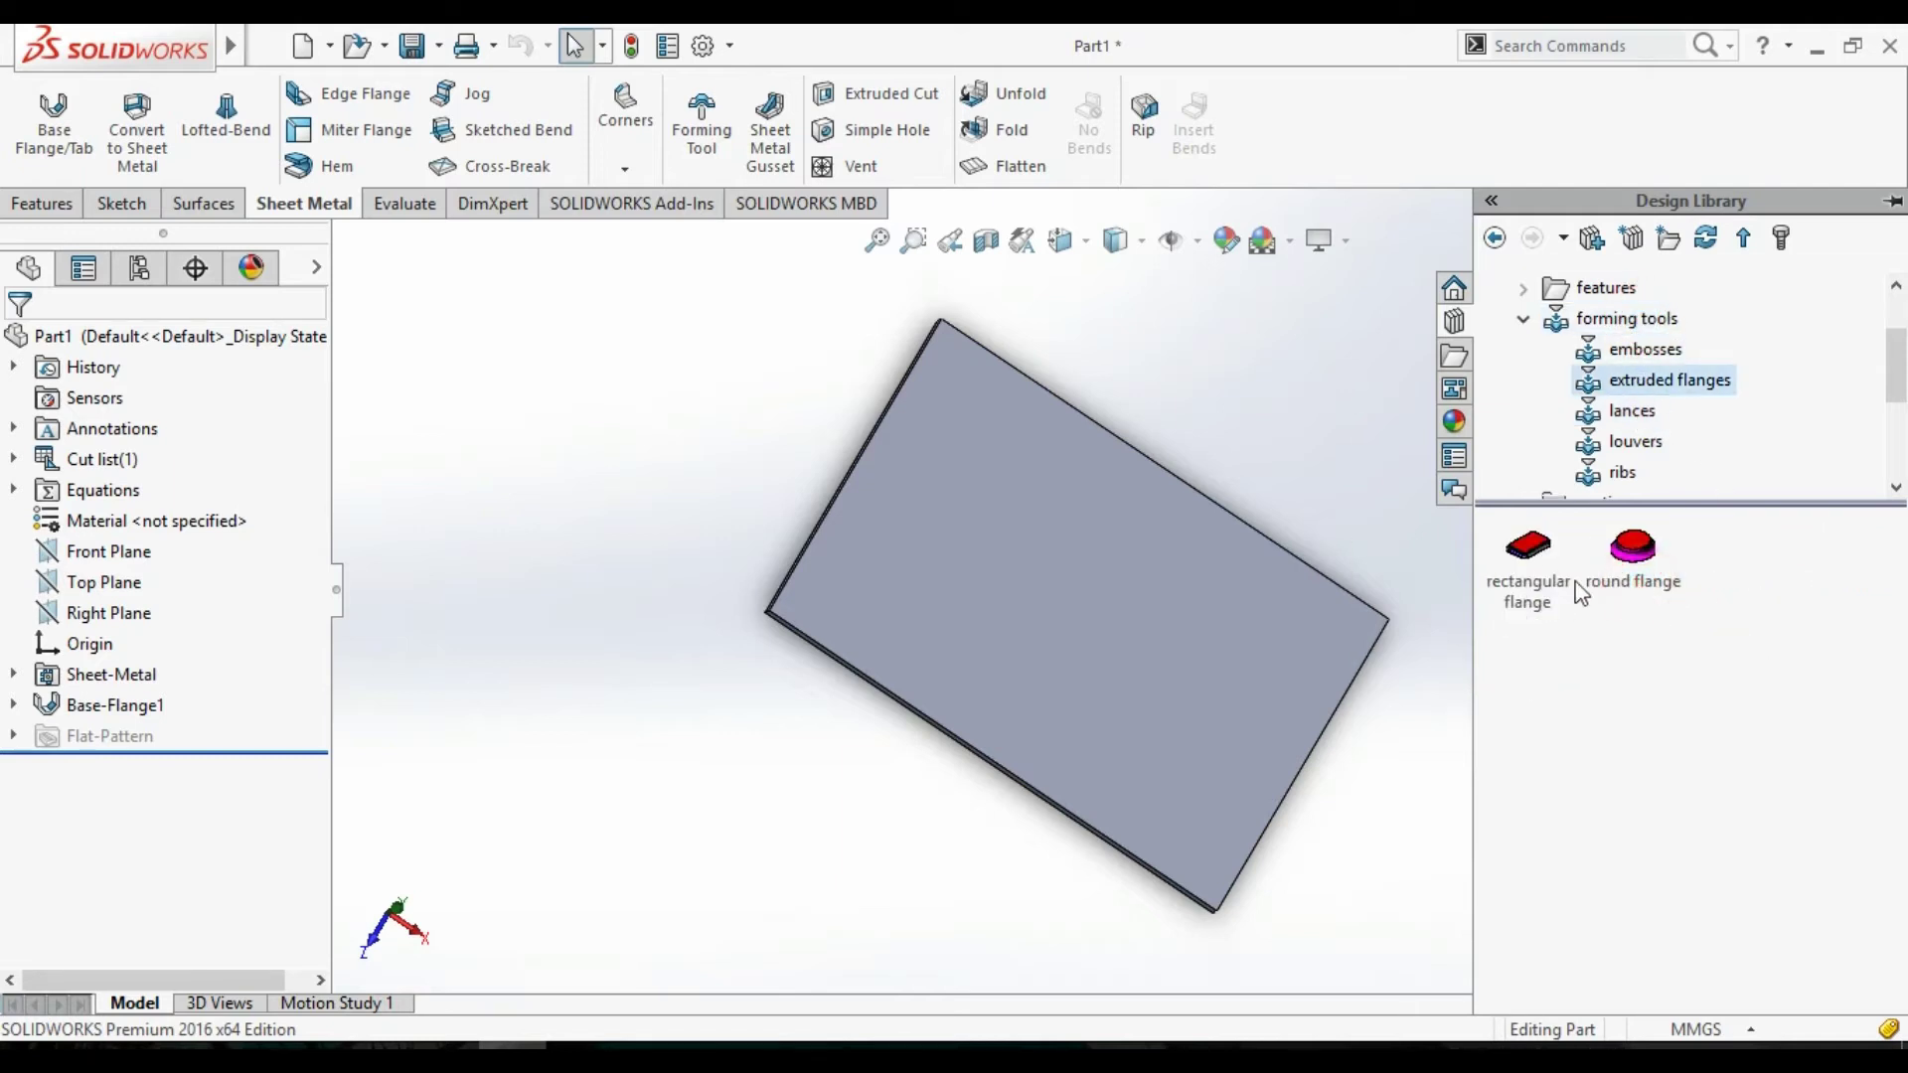
pyautogui.moveTo(1650, 571); pyautogui.dragTo(1076, 618)
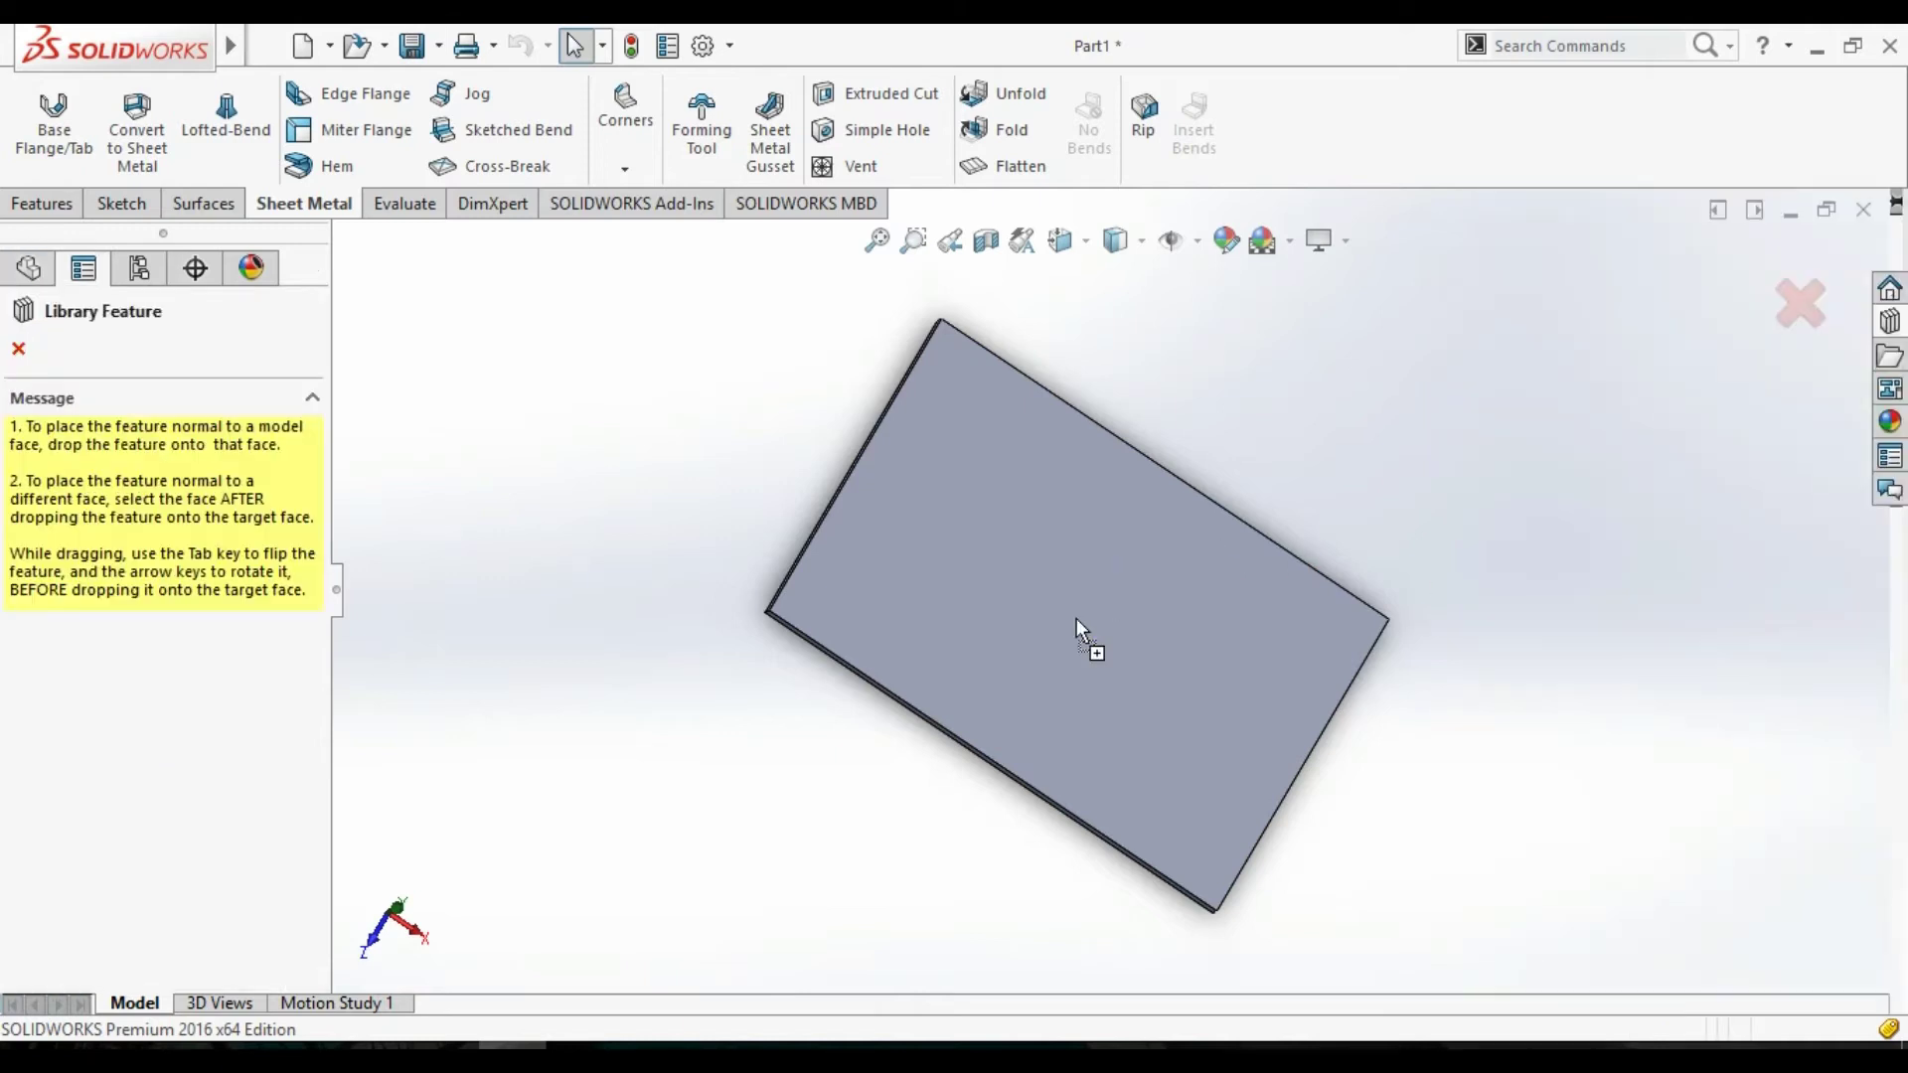
pyautogui.scroll(-2, 1158, 624)
pyautogui.scroll(2, 1153, 626)
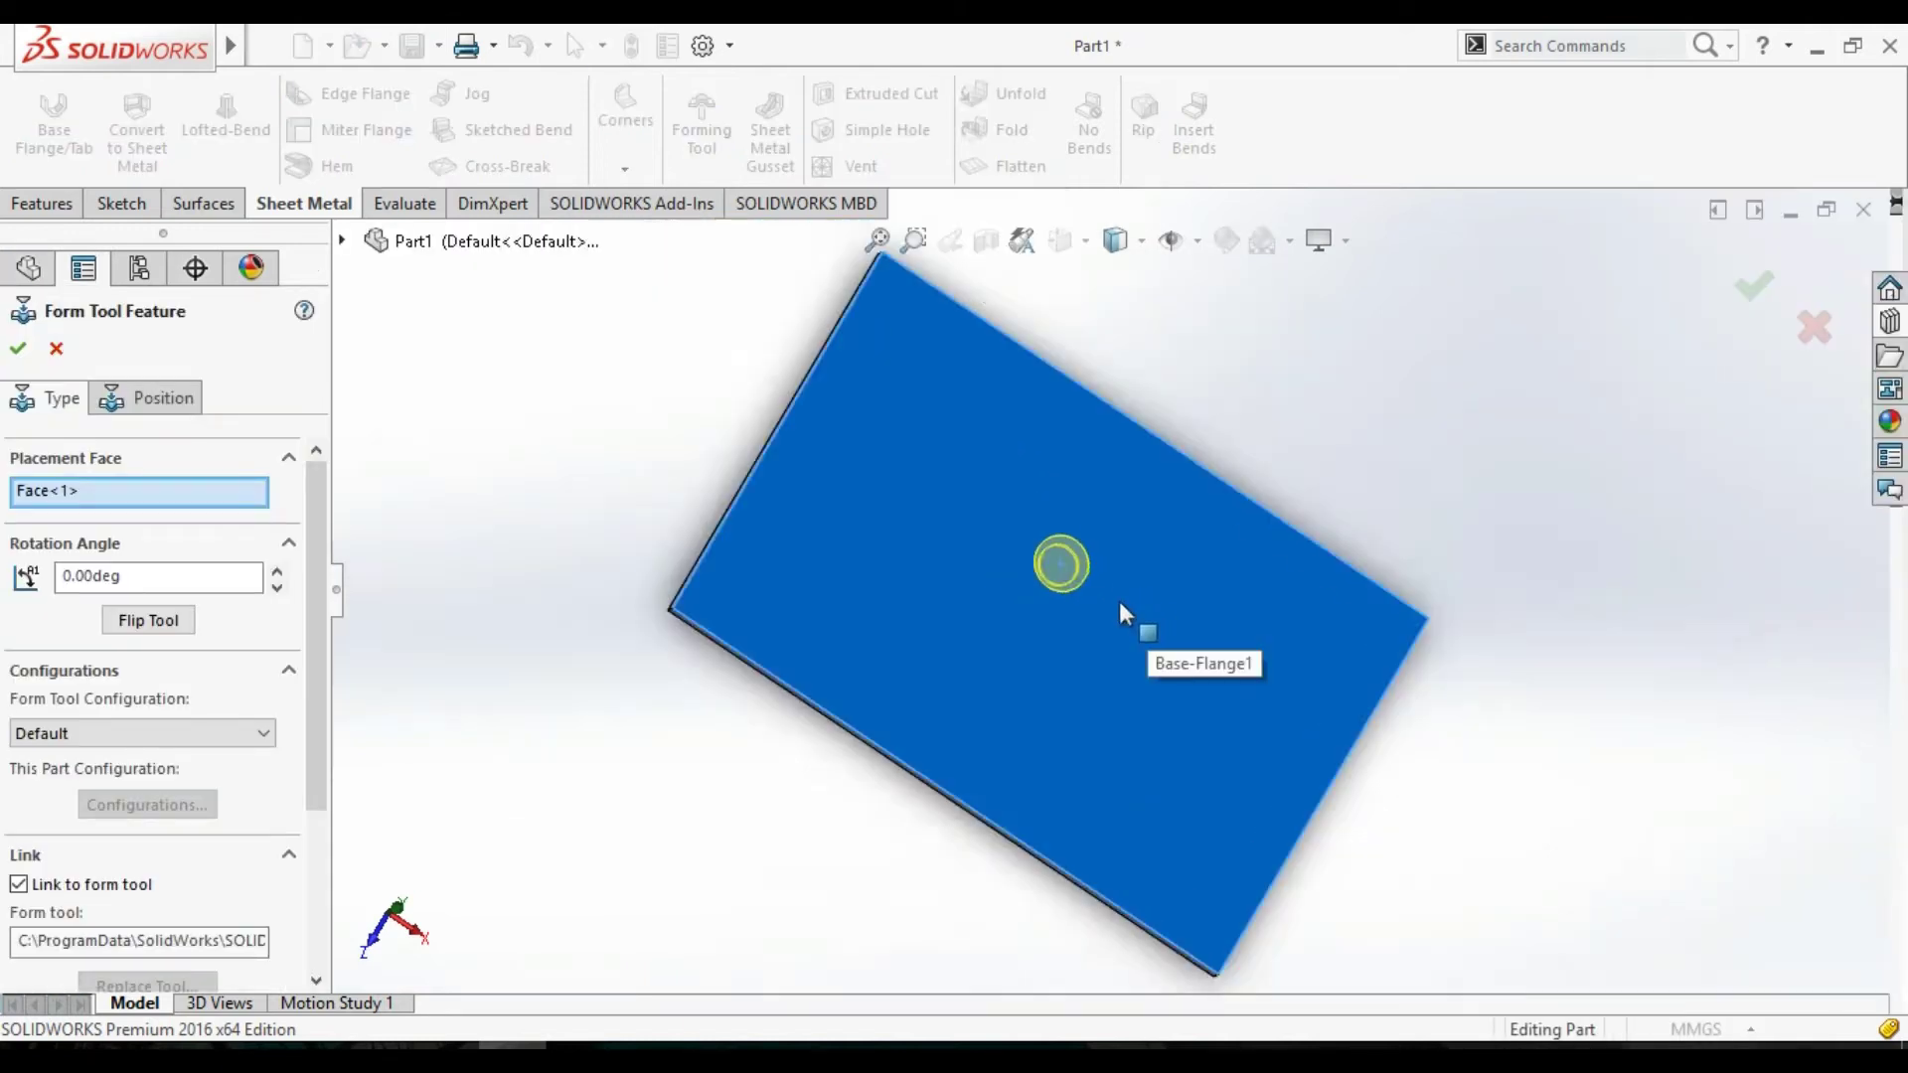
pyautogui.scroll(1, 1143, 626)
pyautogui.moveTo(314, 616); pyautogui.dragTo(343, 840)
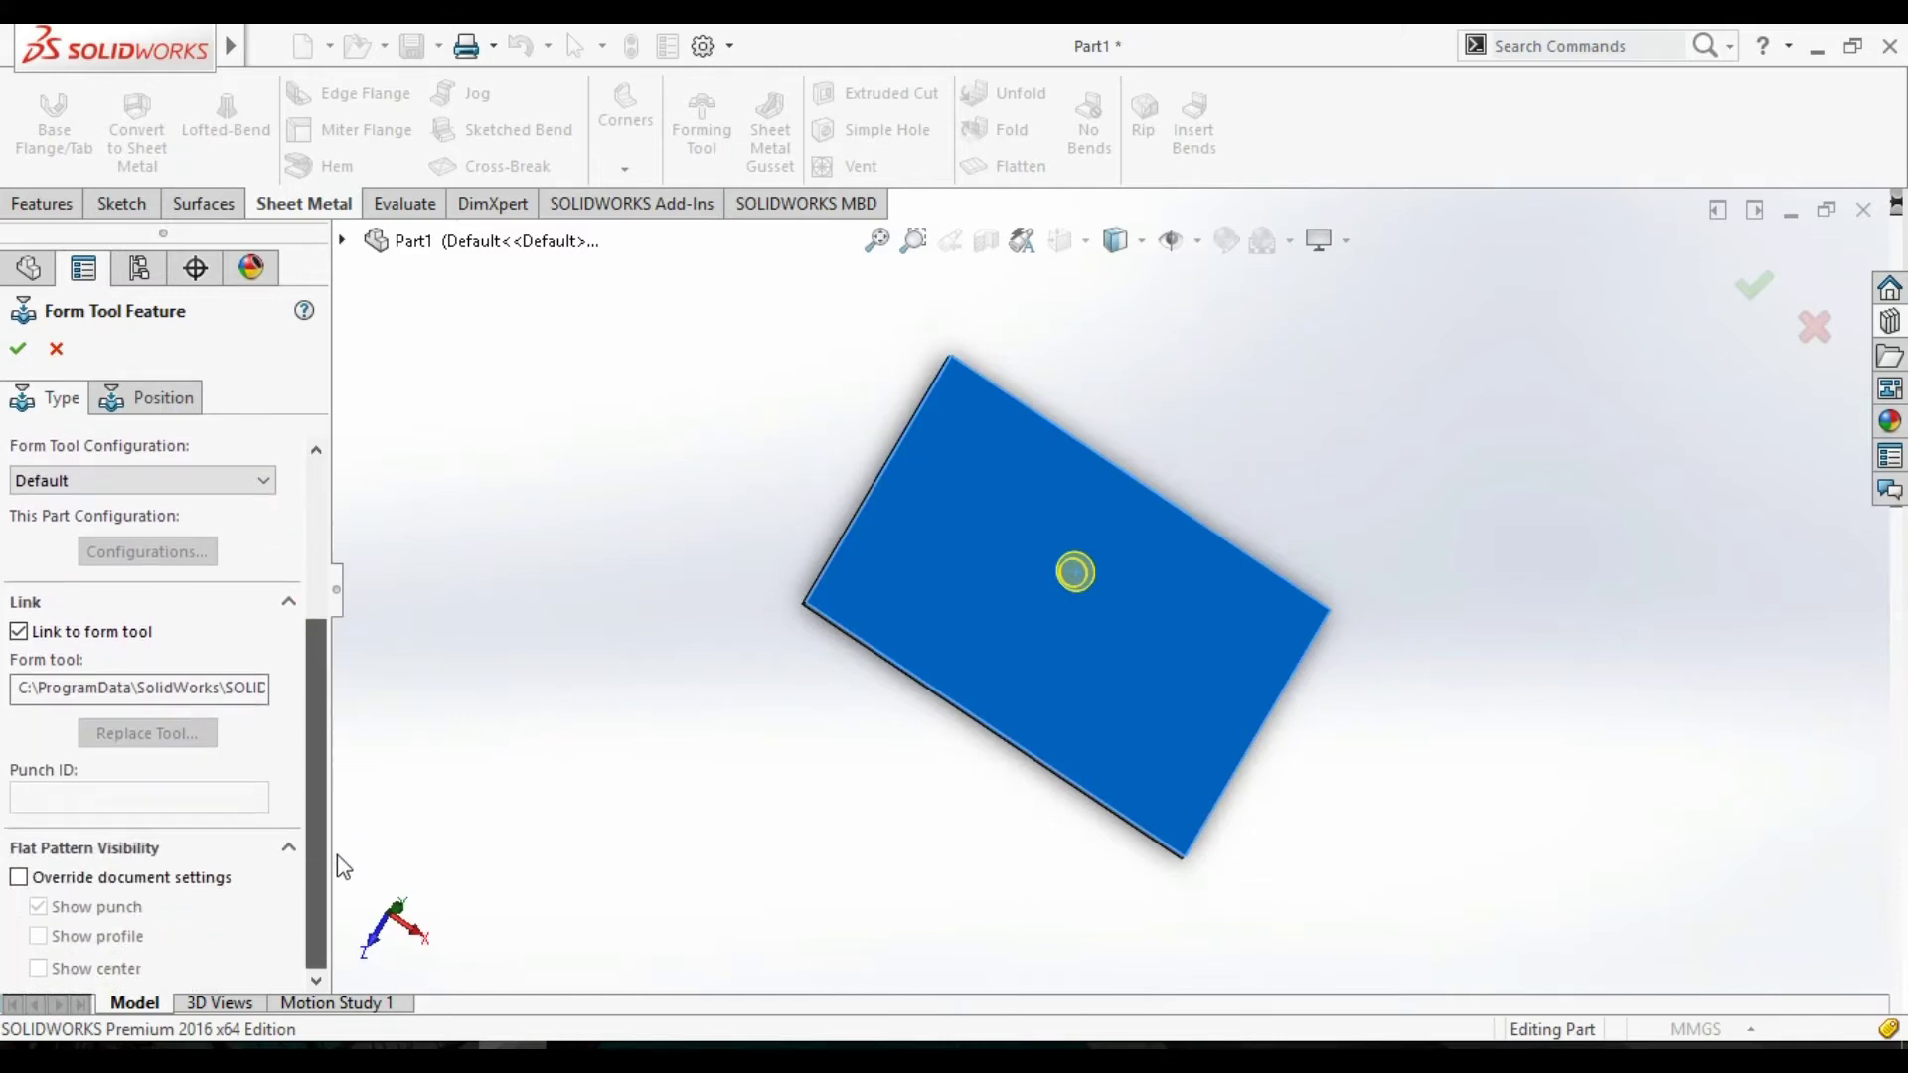
pyautogui.scroll(-3, 882, 715)
pyautogui.scroll(-2, 1312, 455)
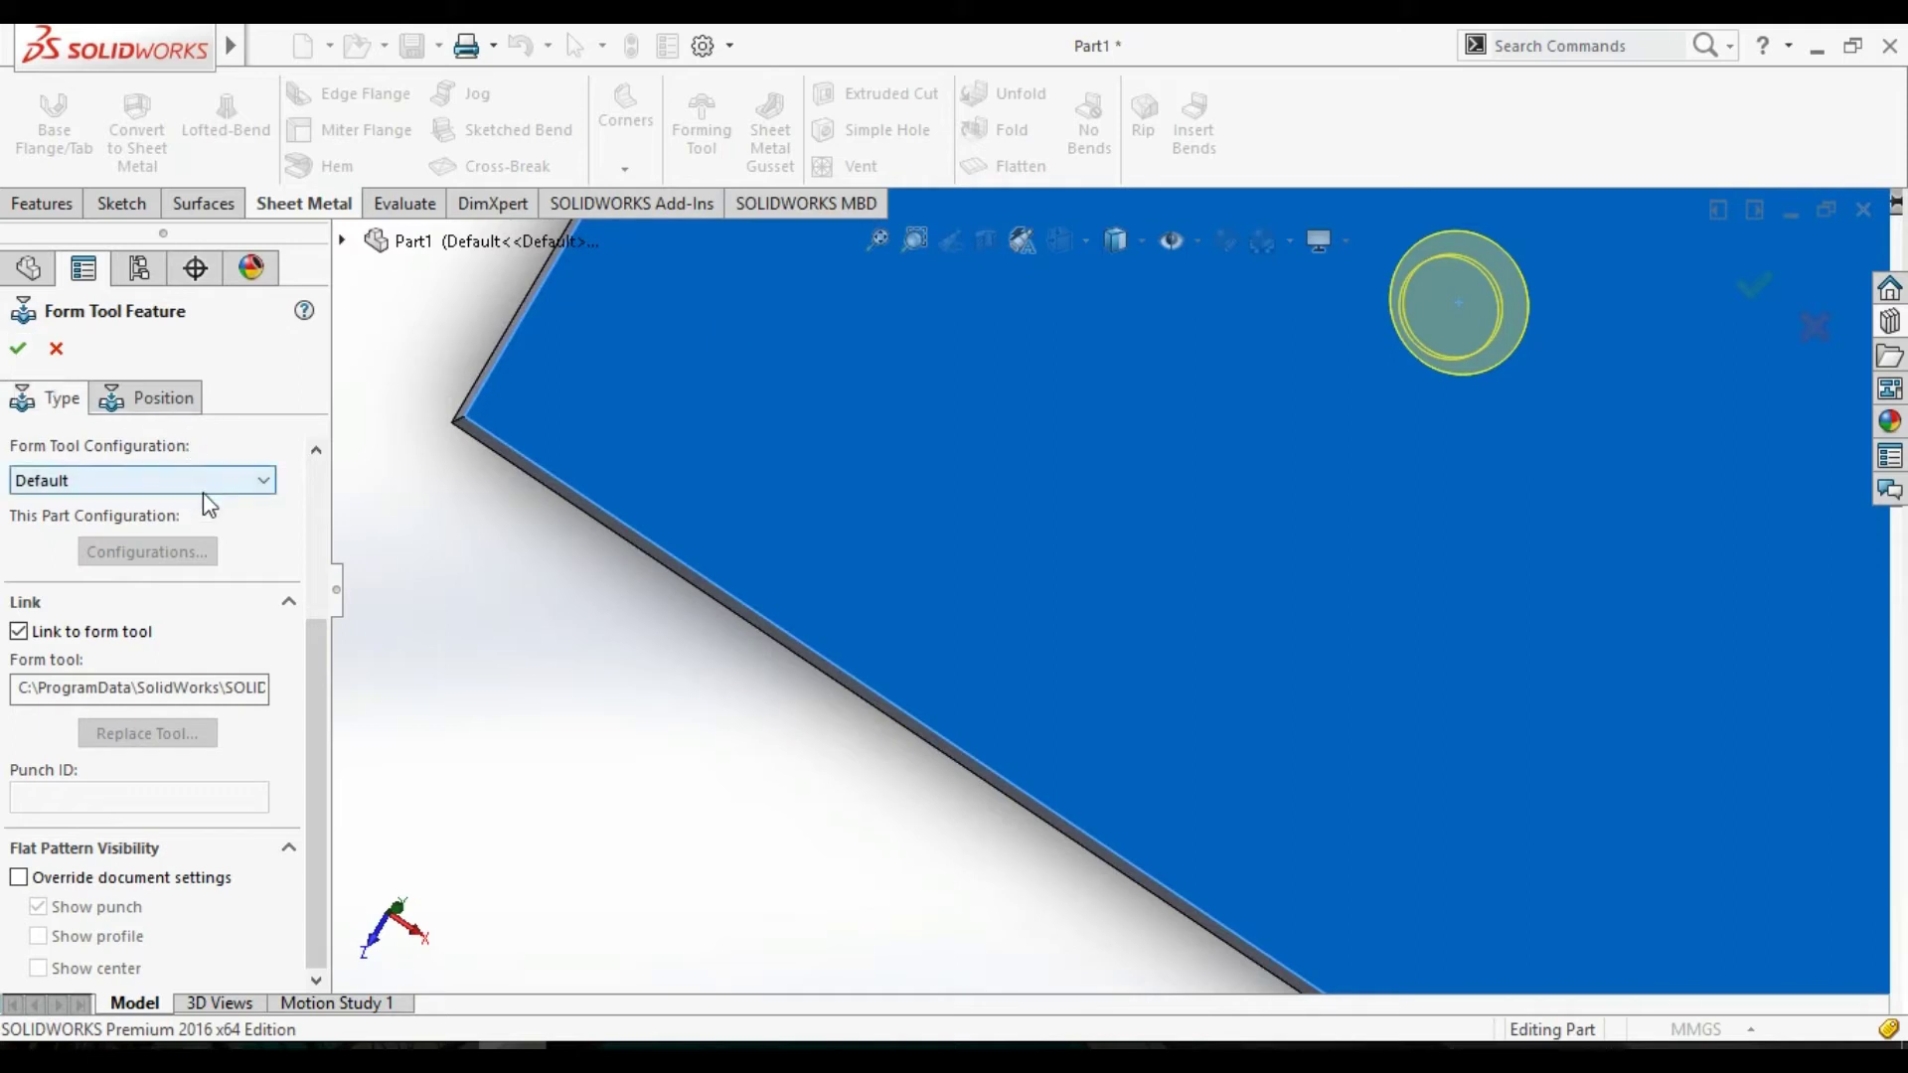
pyautogui.click(216, 487)
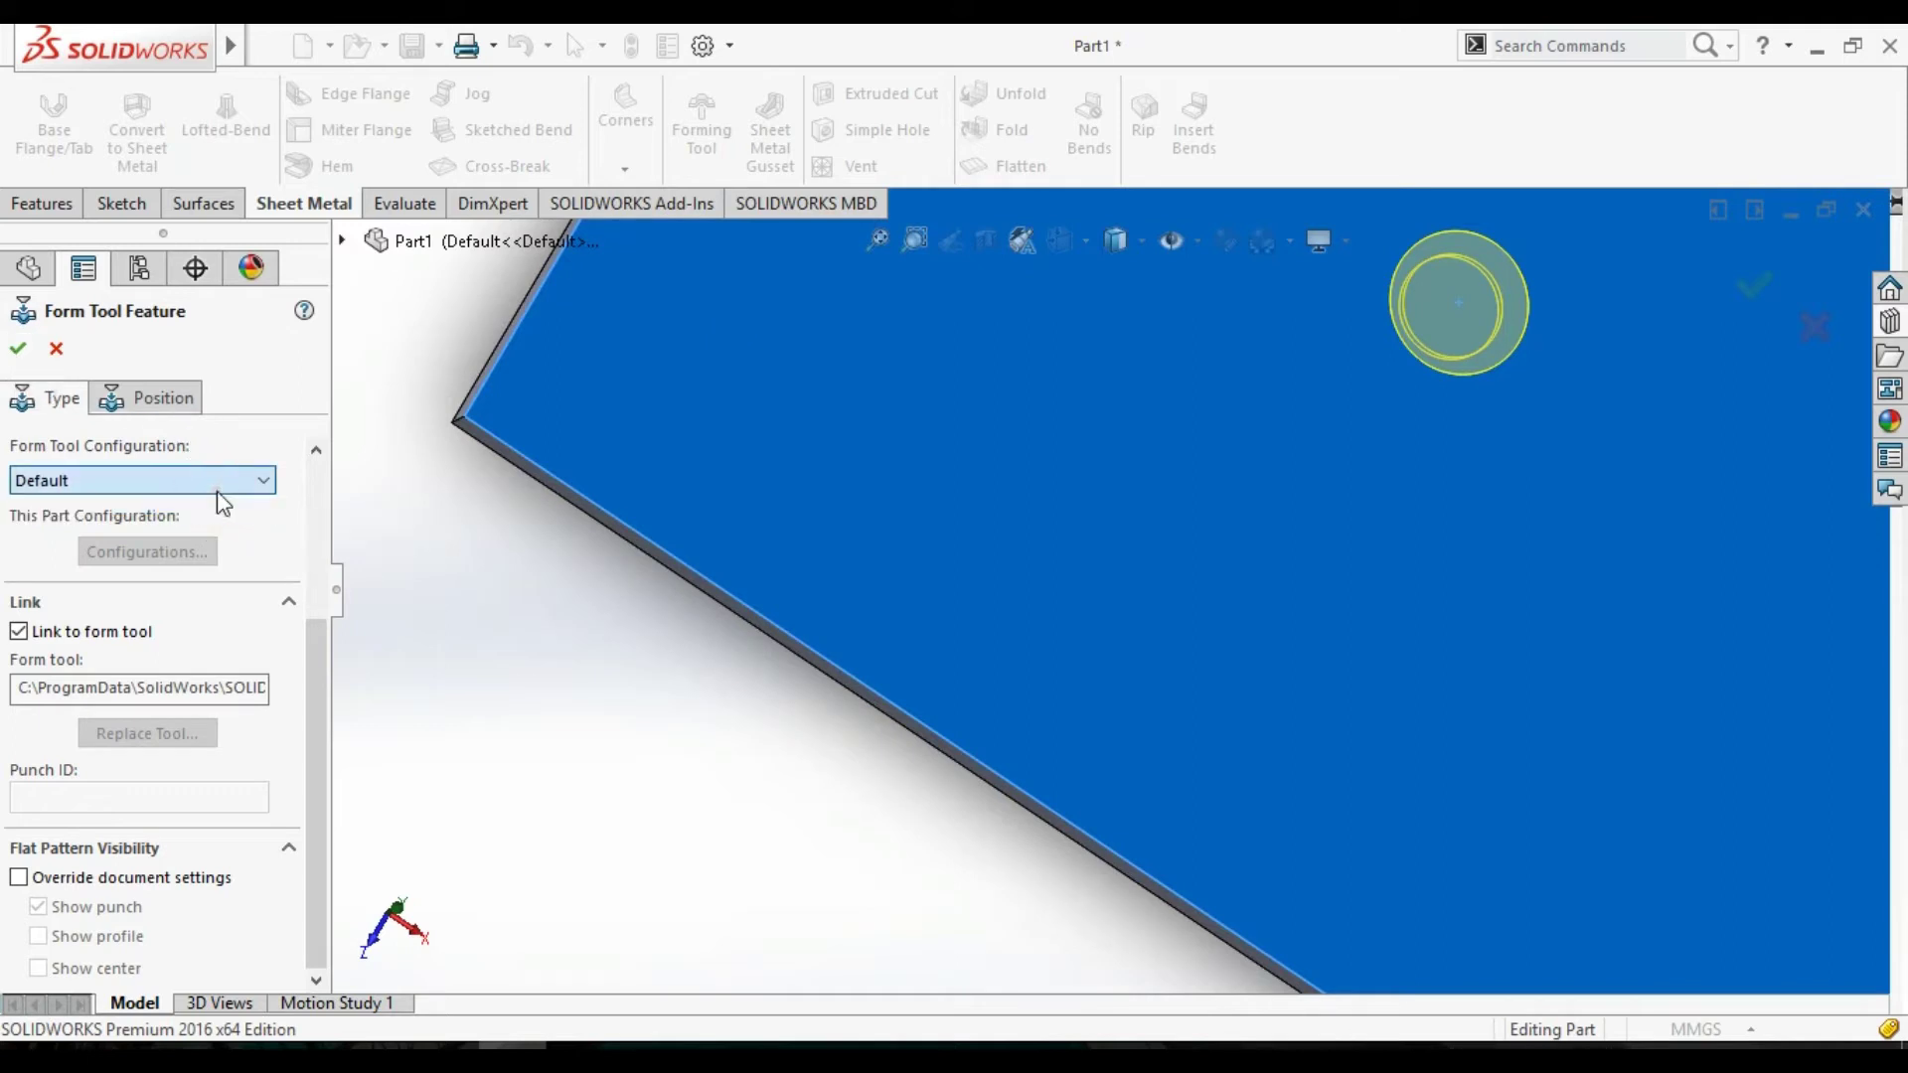
pyautogui.press('Escape')
pyautogui.moveTo(1468, 682)
pyautogui.mouseDown(button='middle')
pyautogui.moveTo(1555, 639)
pyautogui.moveTo(1418, 762)
pyautogui.moveTo(1372, 601)
pyautogui.moveTo(1457, 570)
pyautogui.moveTo(593, 554)
pyautogui.mouseUp(button='middle')
pyautogui.scroll(-2, 576, 554)
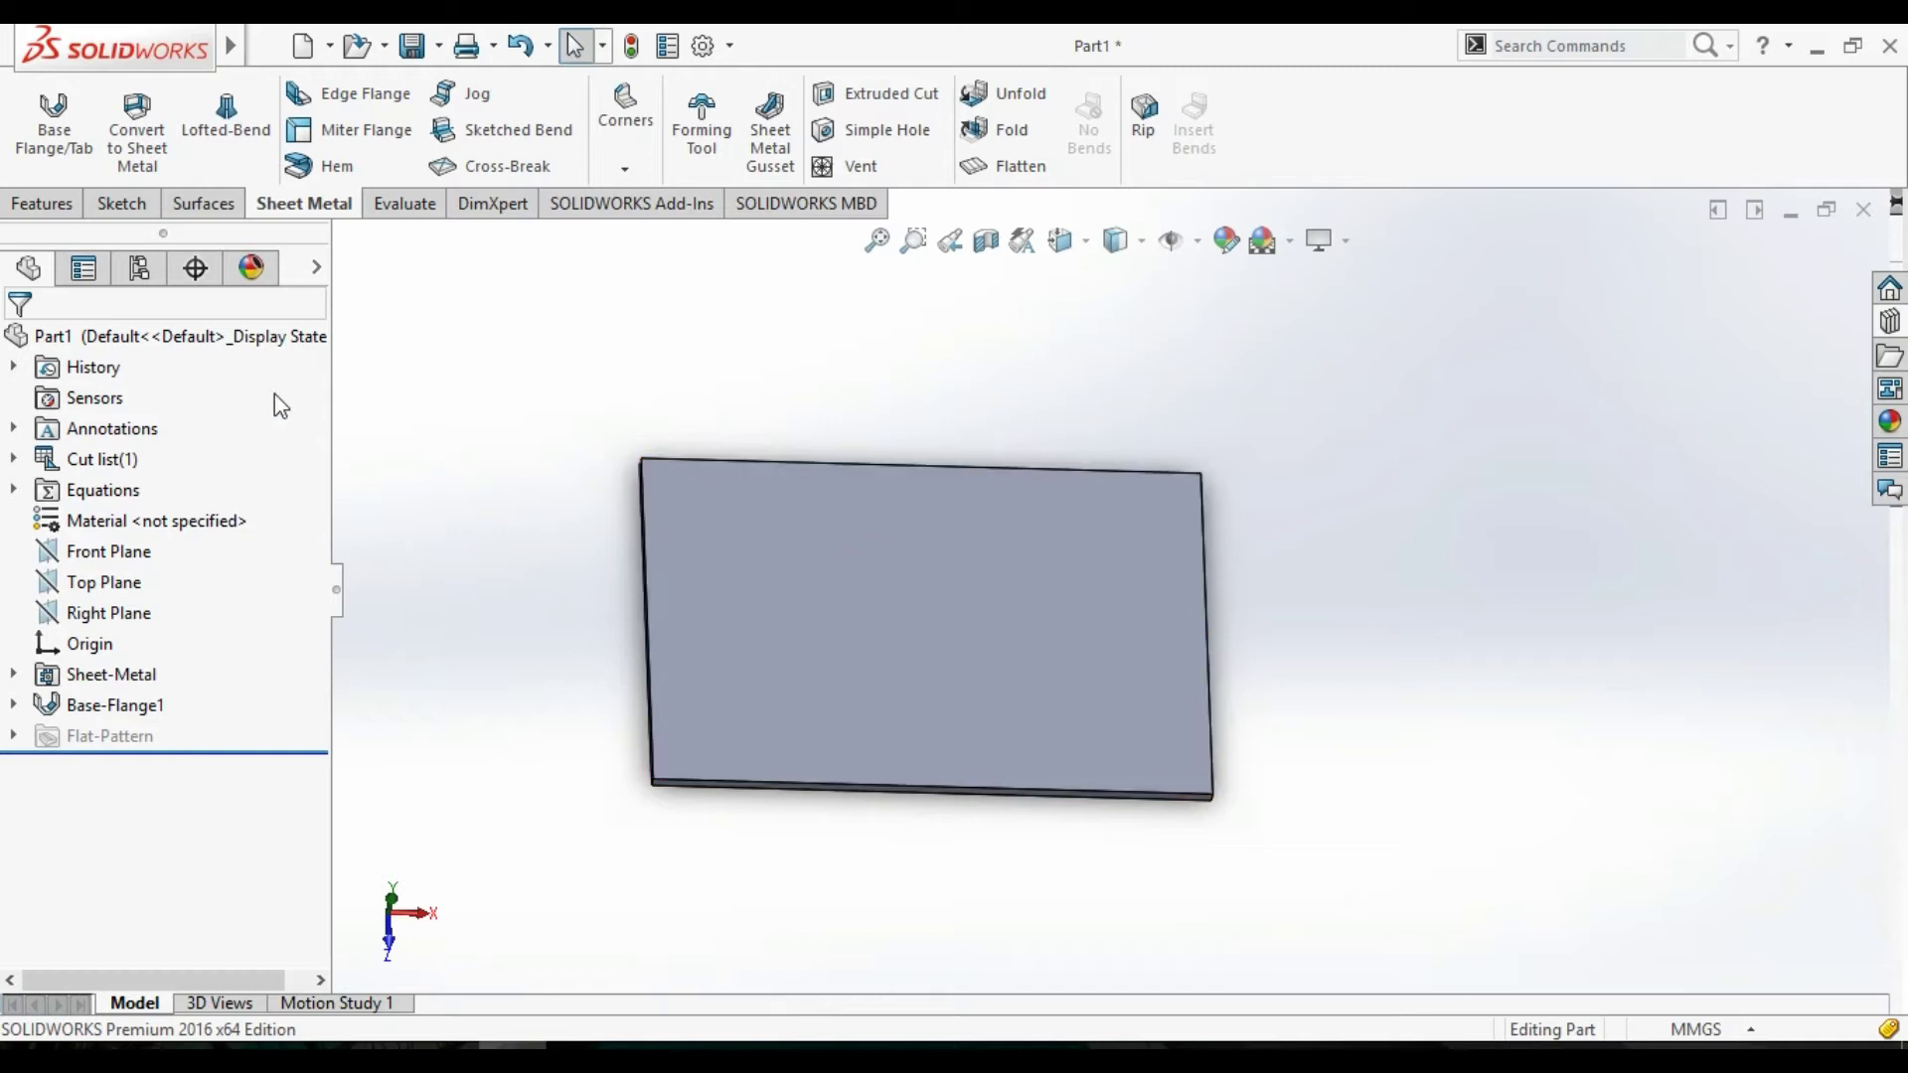
# Sketch a narrow tilted ellipse on the plate face.
pyautogui.click(133, 215)
pyautogui.click(966, 629)
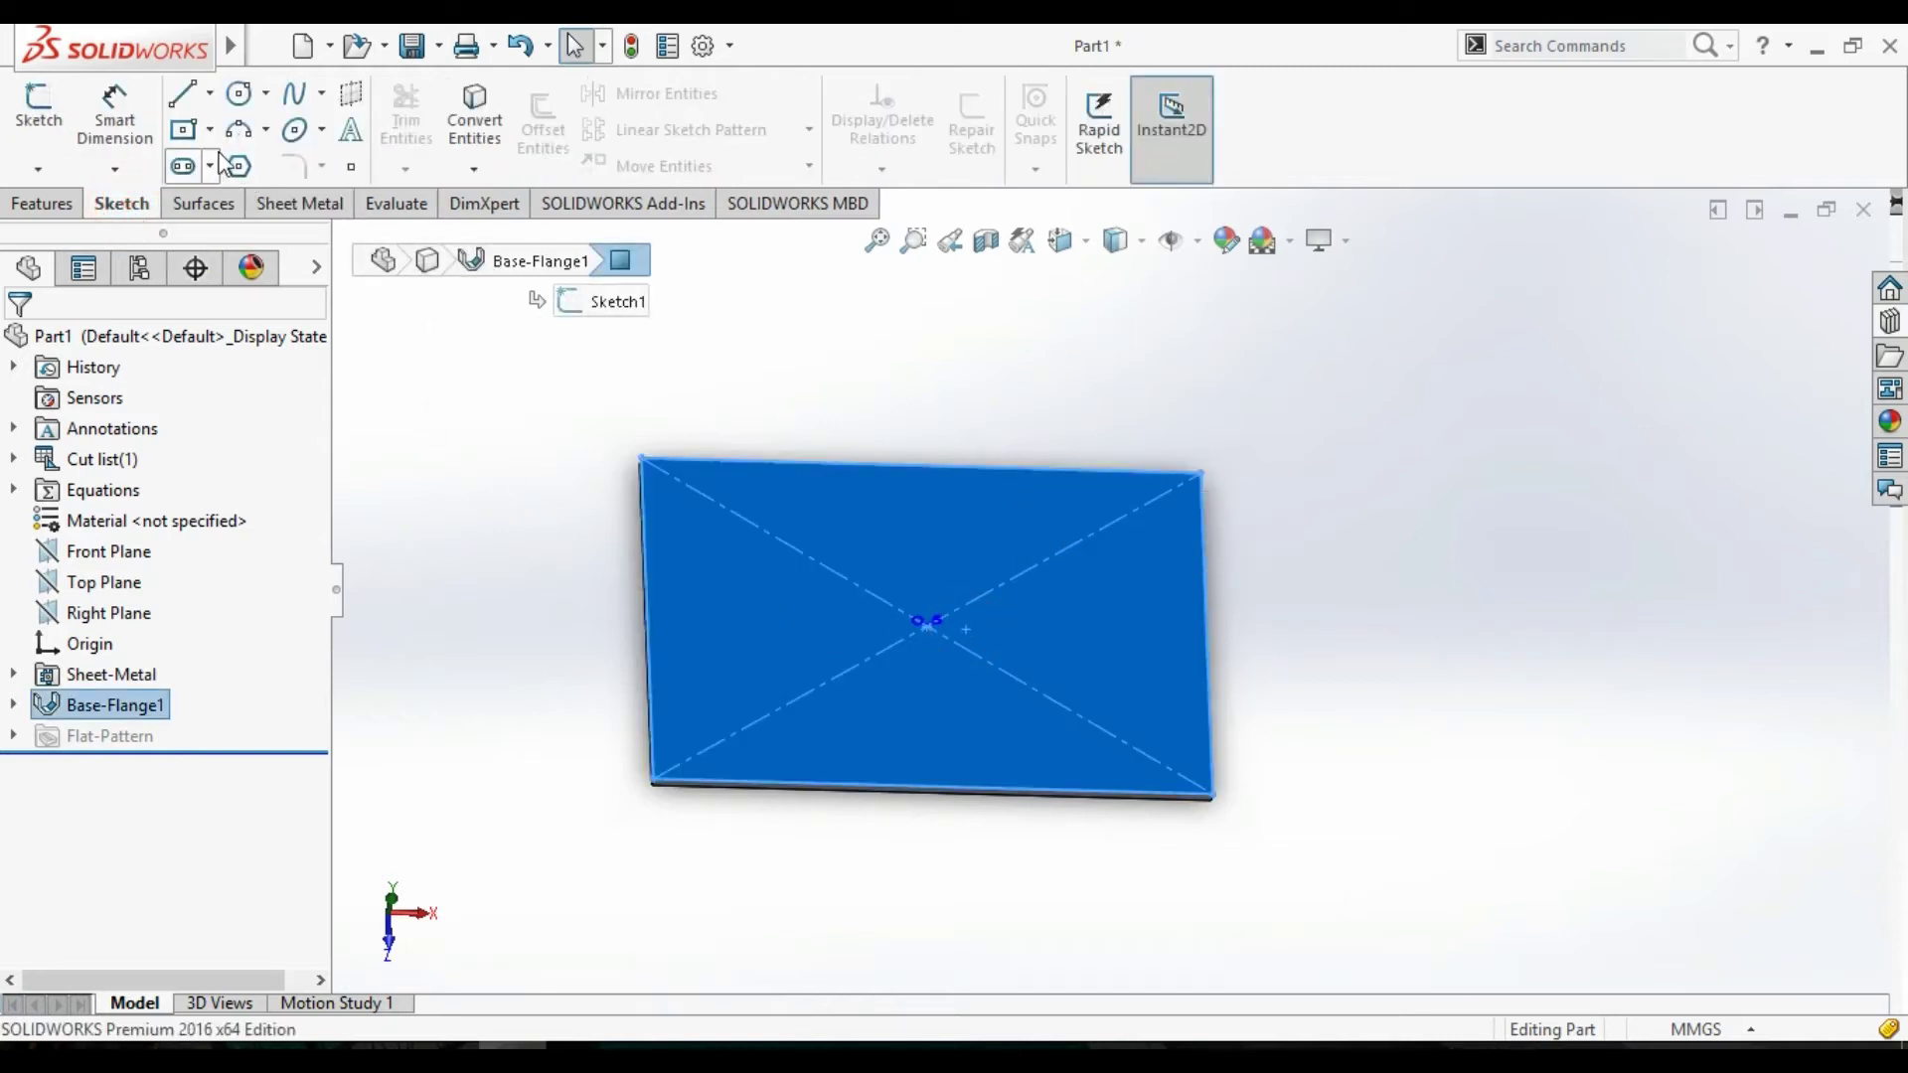
pyautogui.click(293, 130)
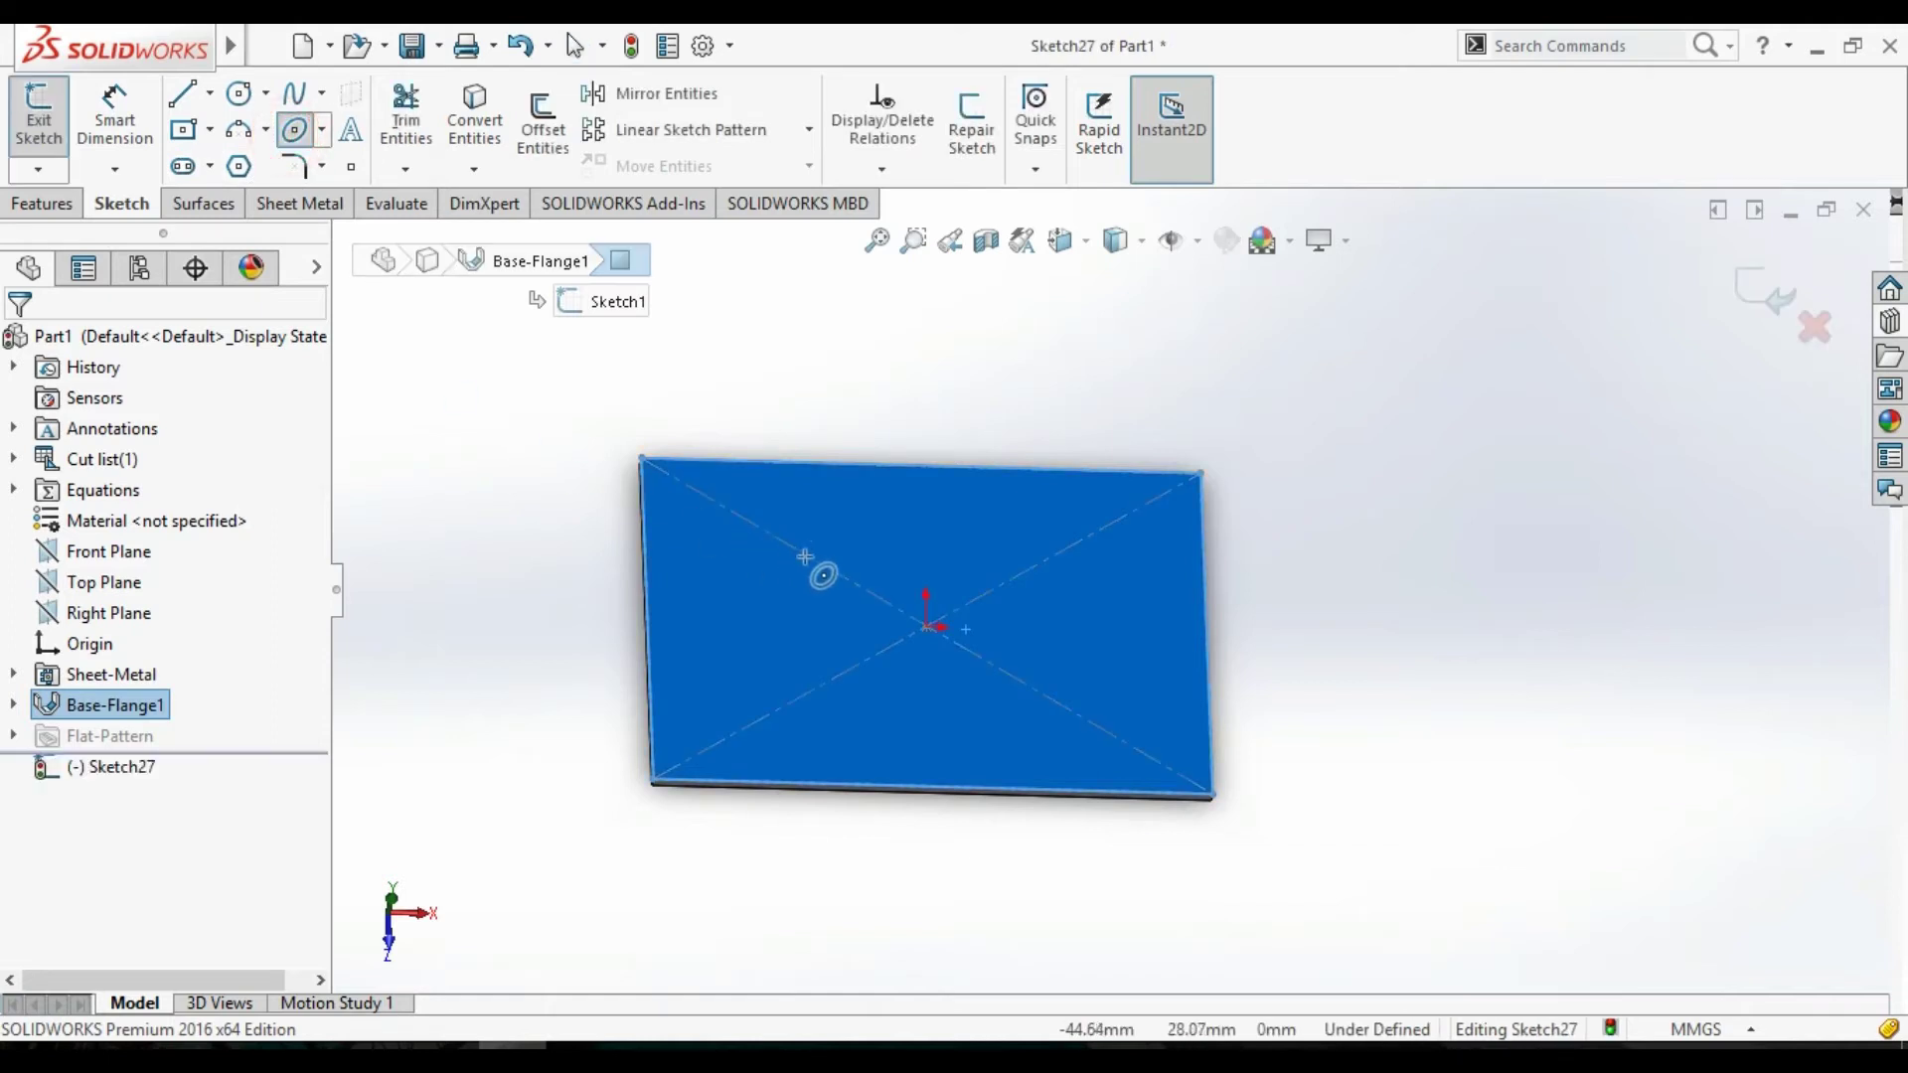
pyautogui.click(897, 569)
pyautogui.click(853, 686)
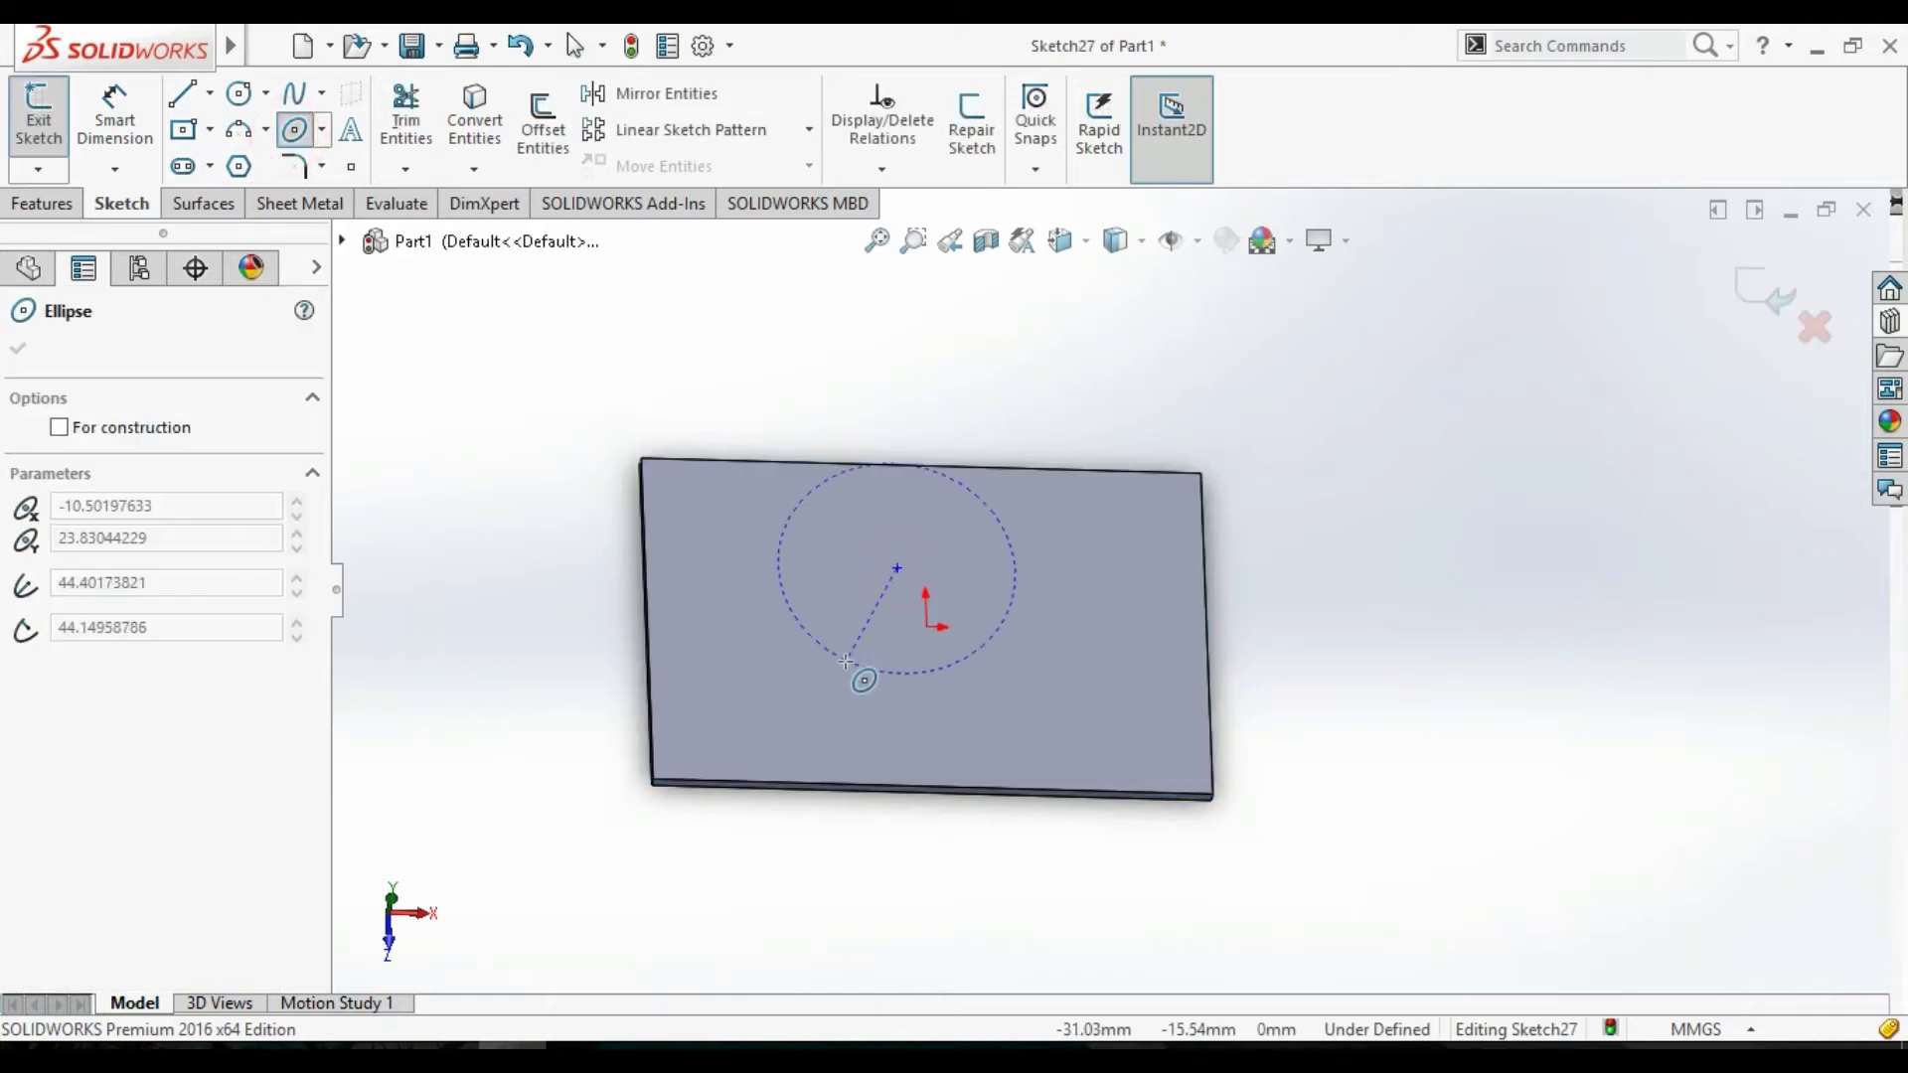
pyautogui.click(1009, 612)
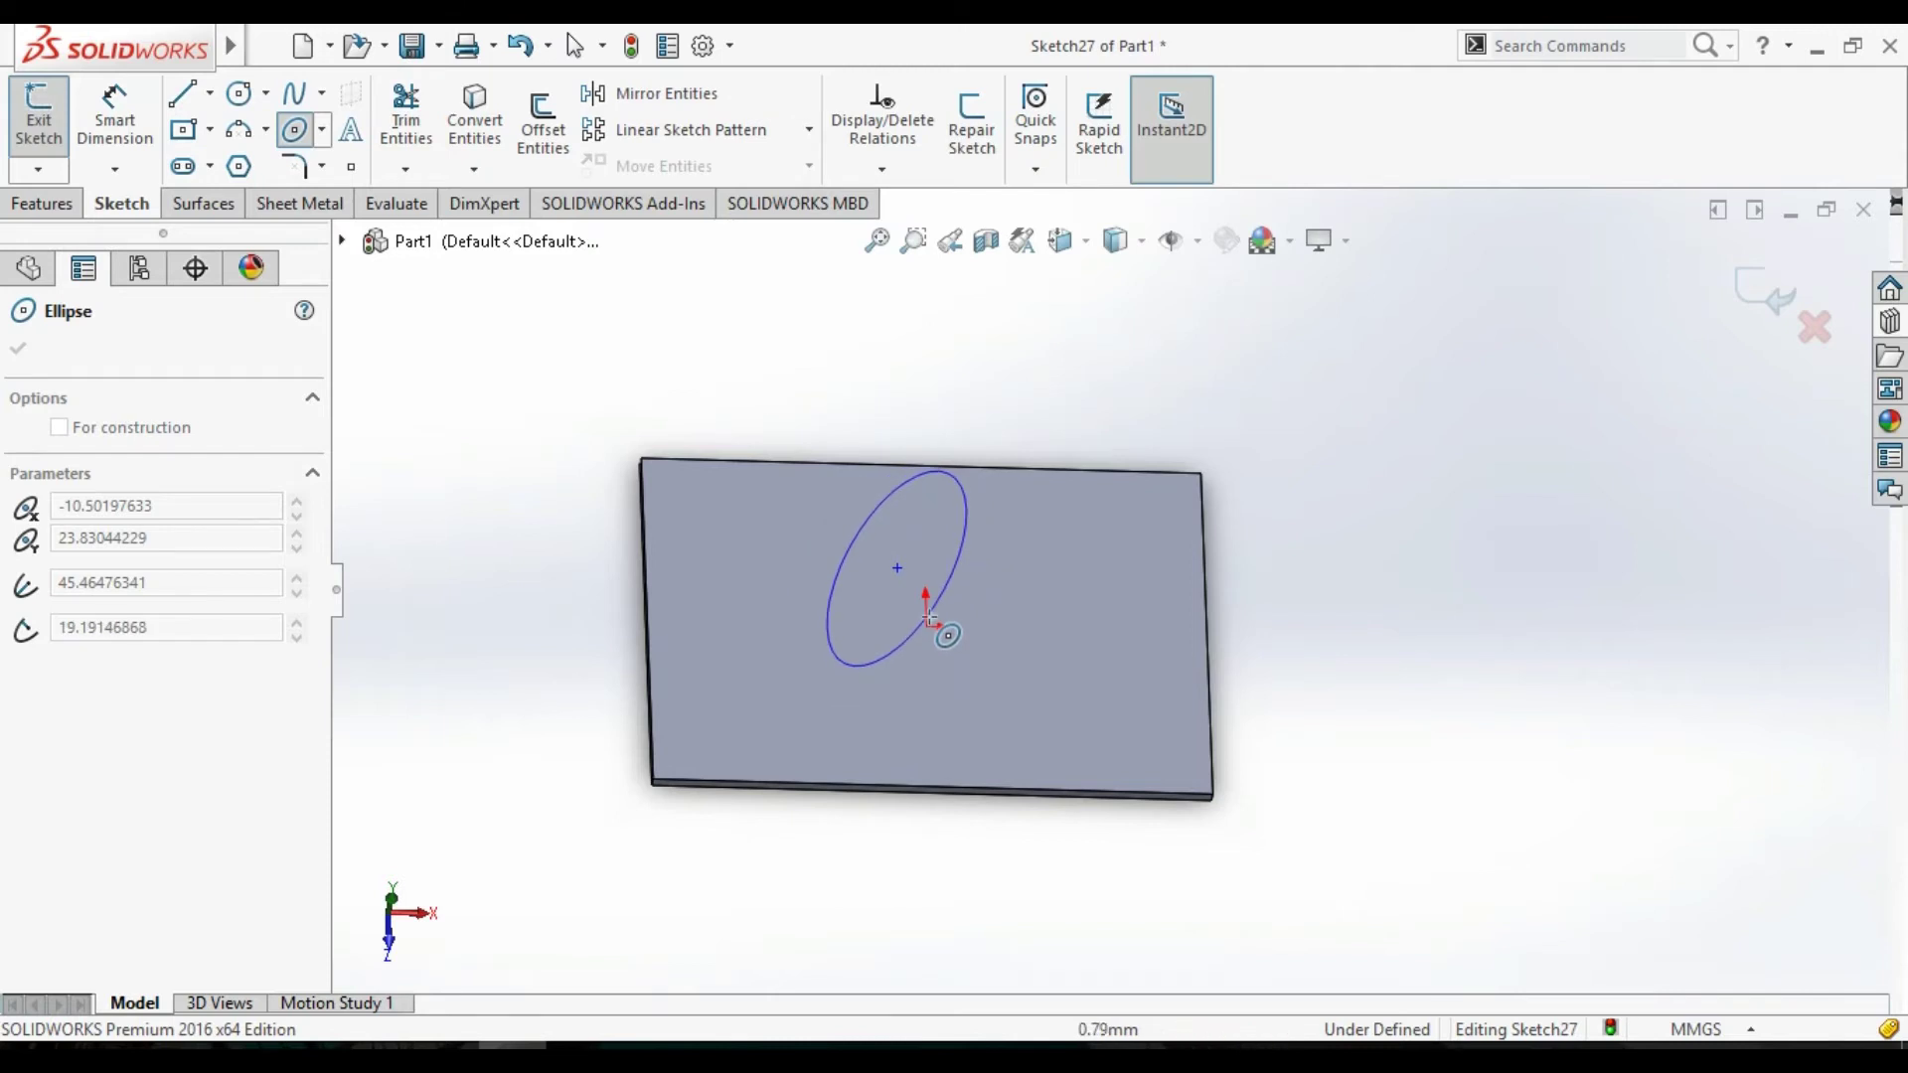
pyautogui.click(926, 585)
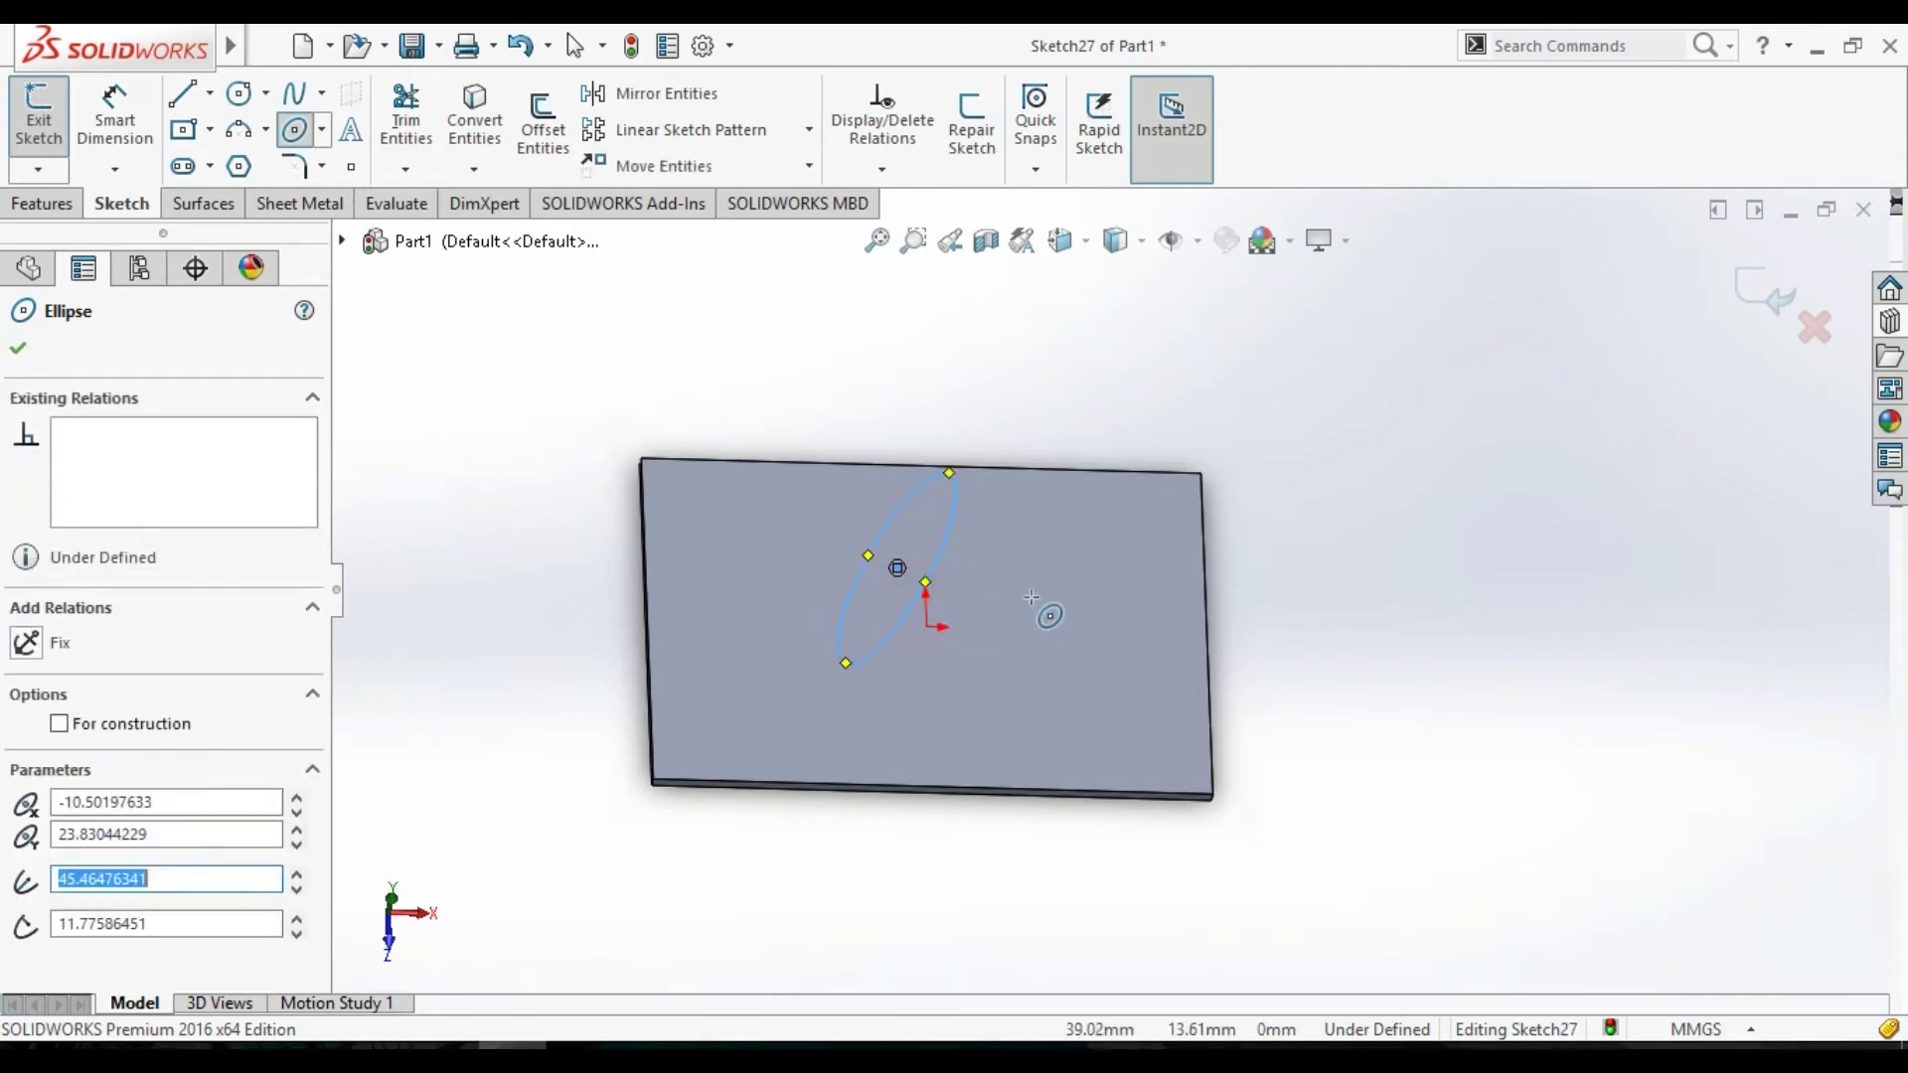
pyautogui.click(19, 338)
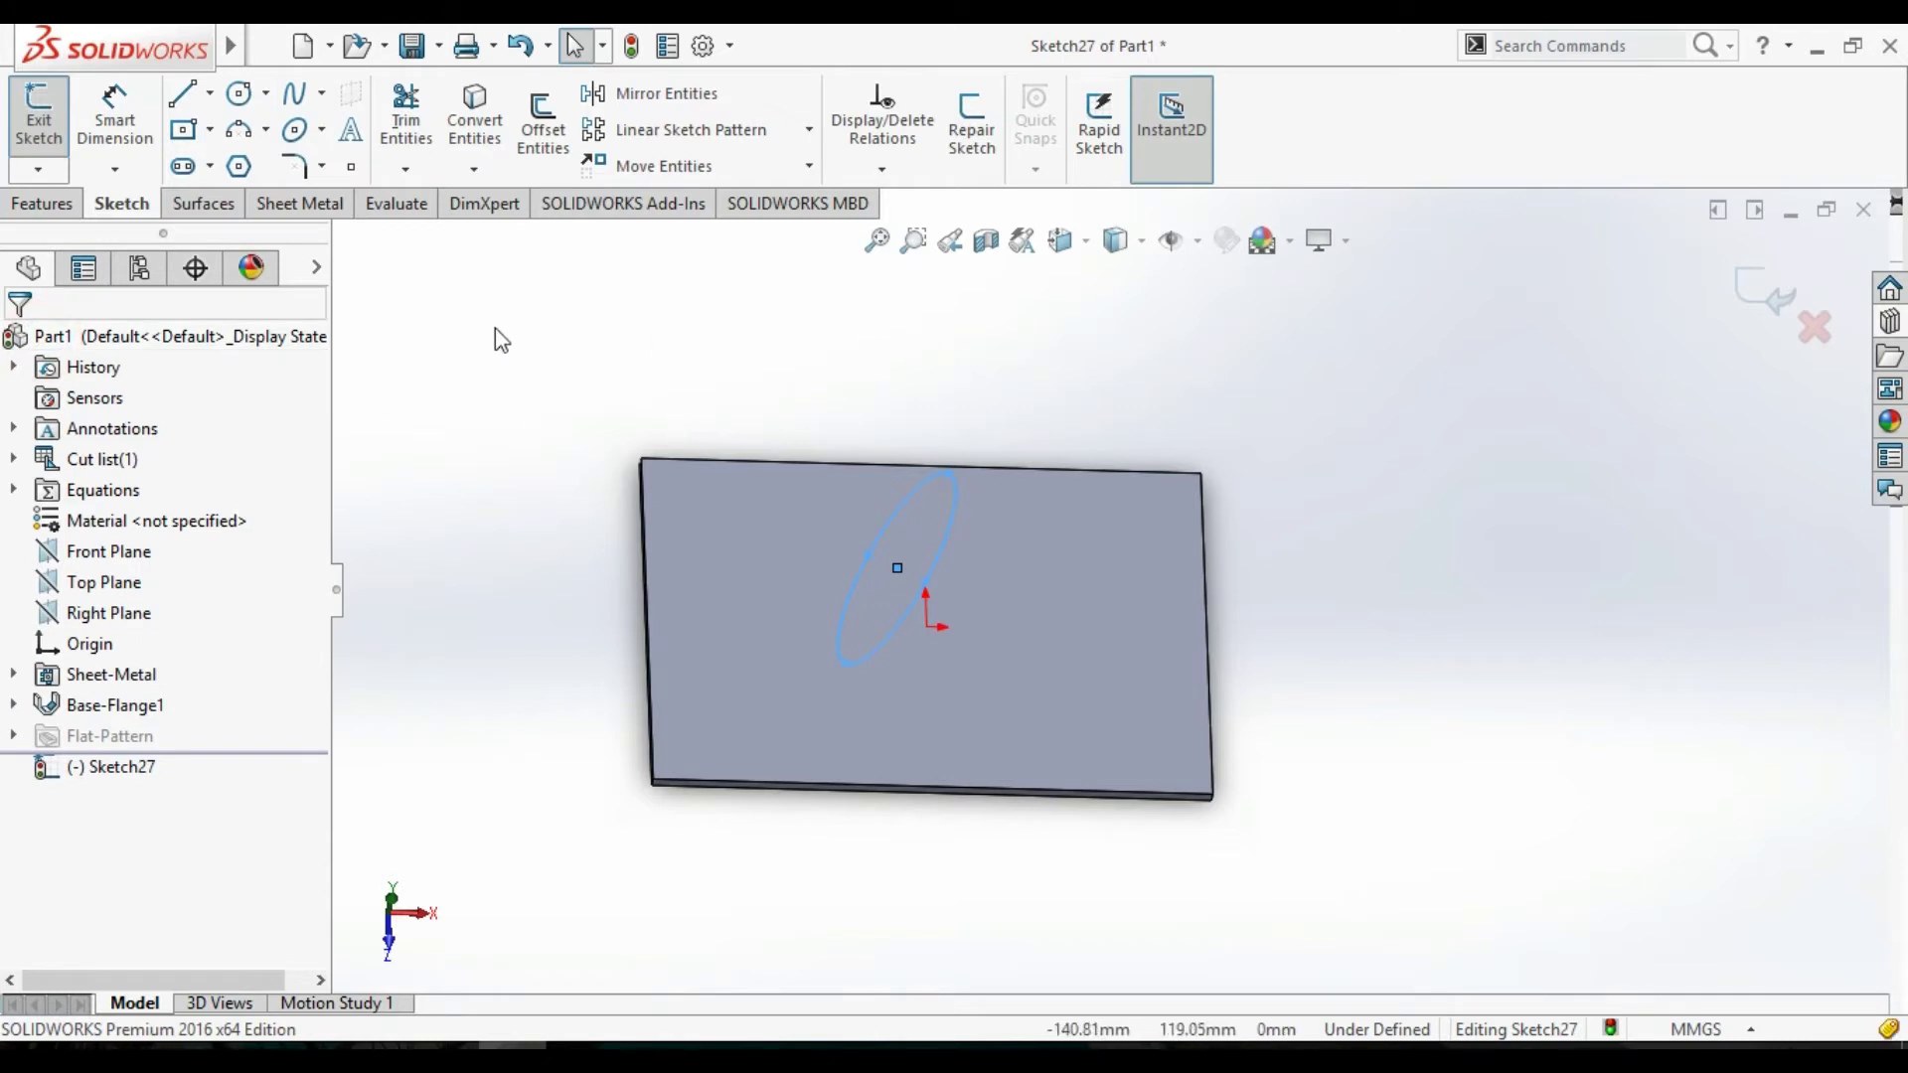
# Select the ellipse sketch and preview a 10.00 mm Extruded Boss/Base.
pyautogui.click(40, 217)
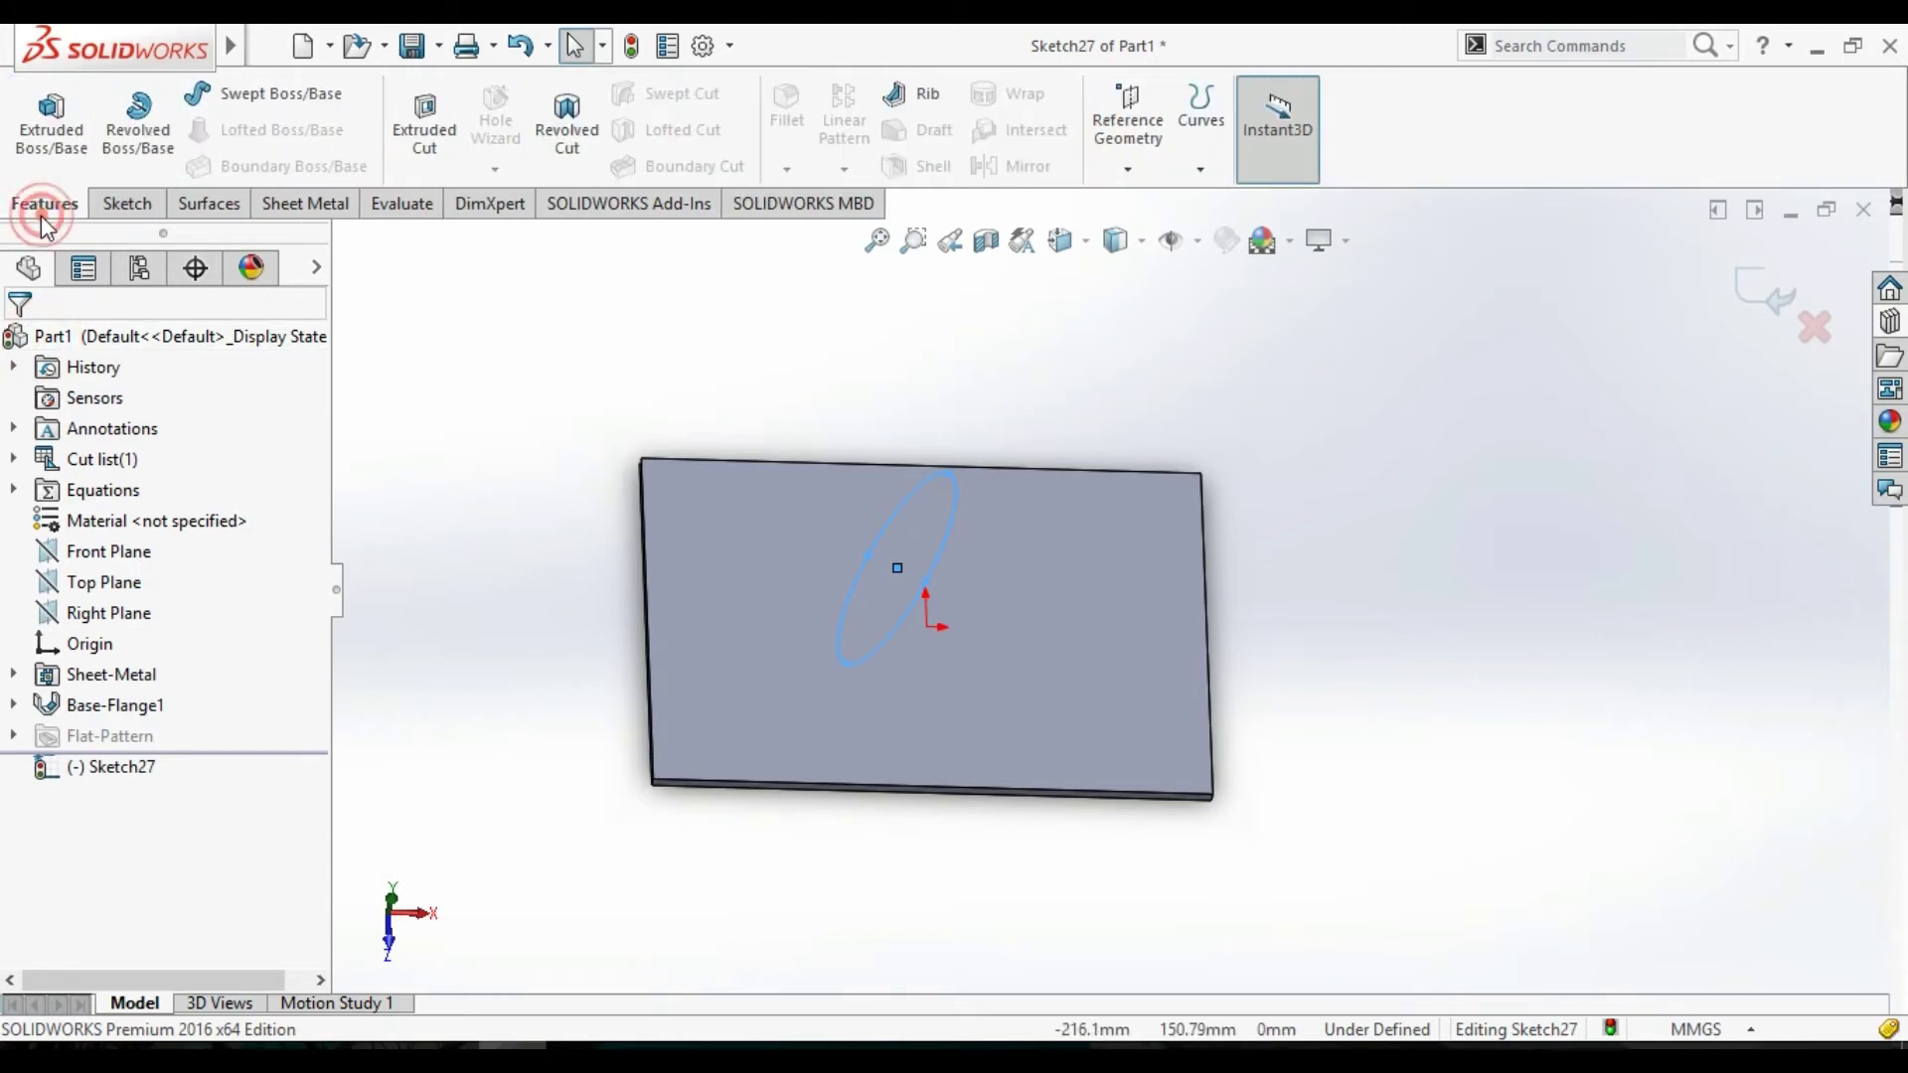
pyautogui.click(871, 655)
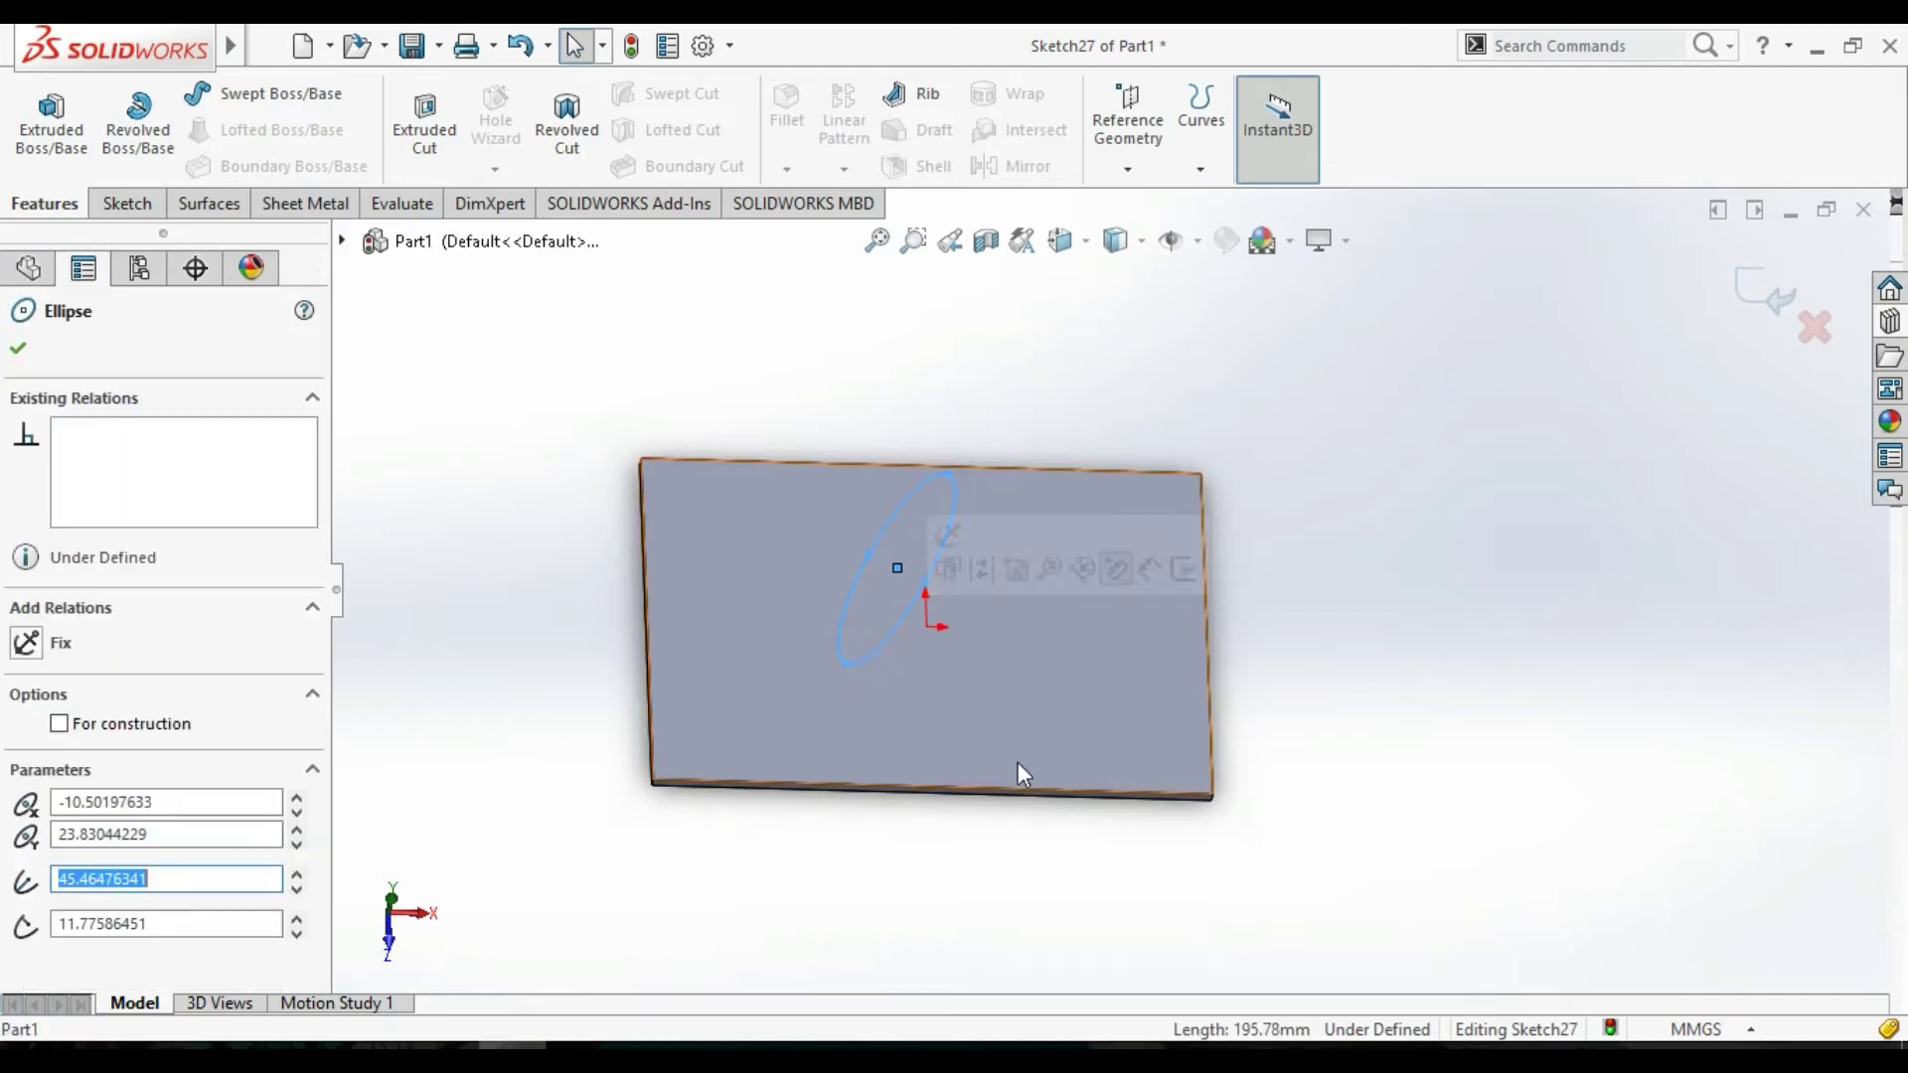
pyautogui.moveTo(942, 908)
pyautogui.mouseDown(button='middle')
pyautogui.moveTo(941, 775)
pyautogui.moveTo(898, 749)
pyautogui.moveTo(809, 789)
pyautogui.mouseUp(button='middle')
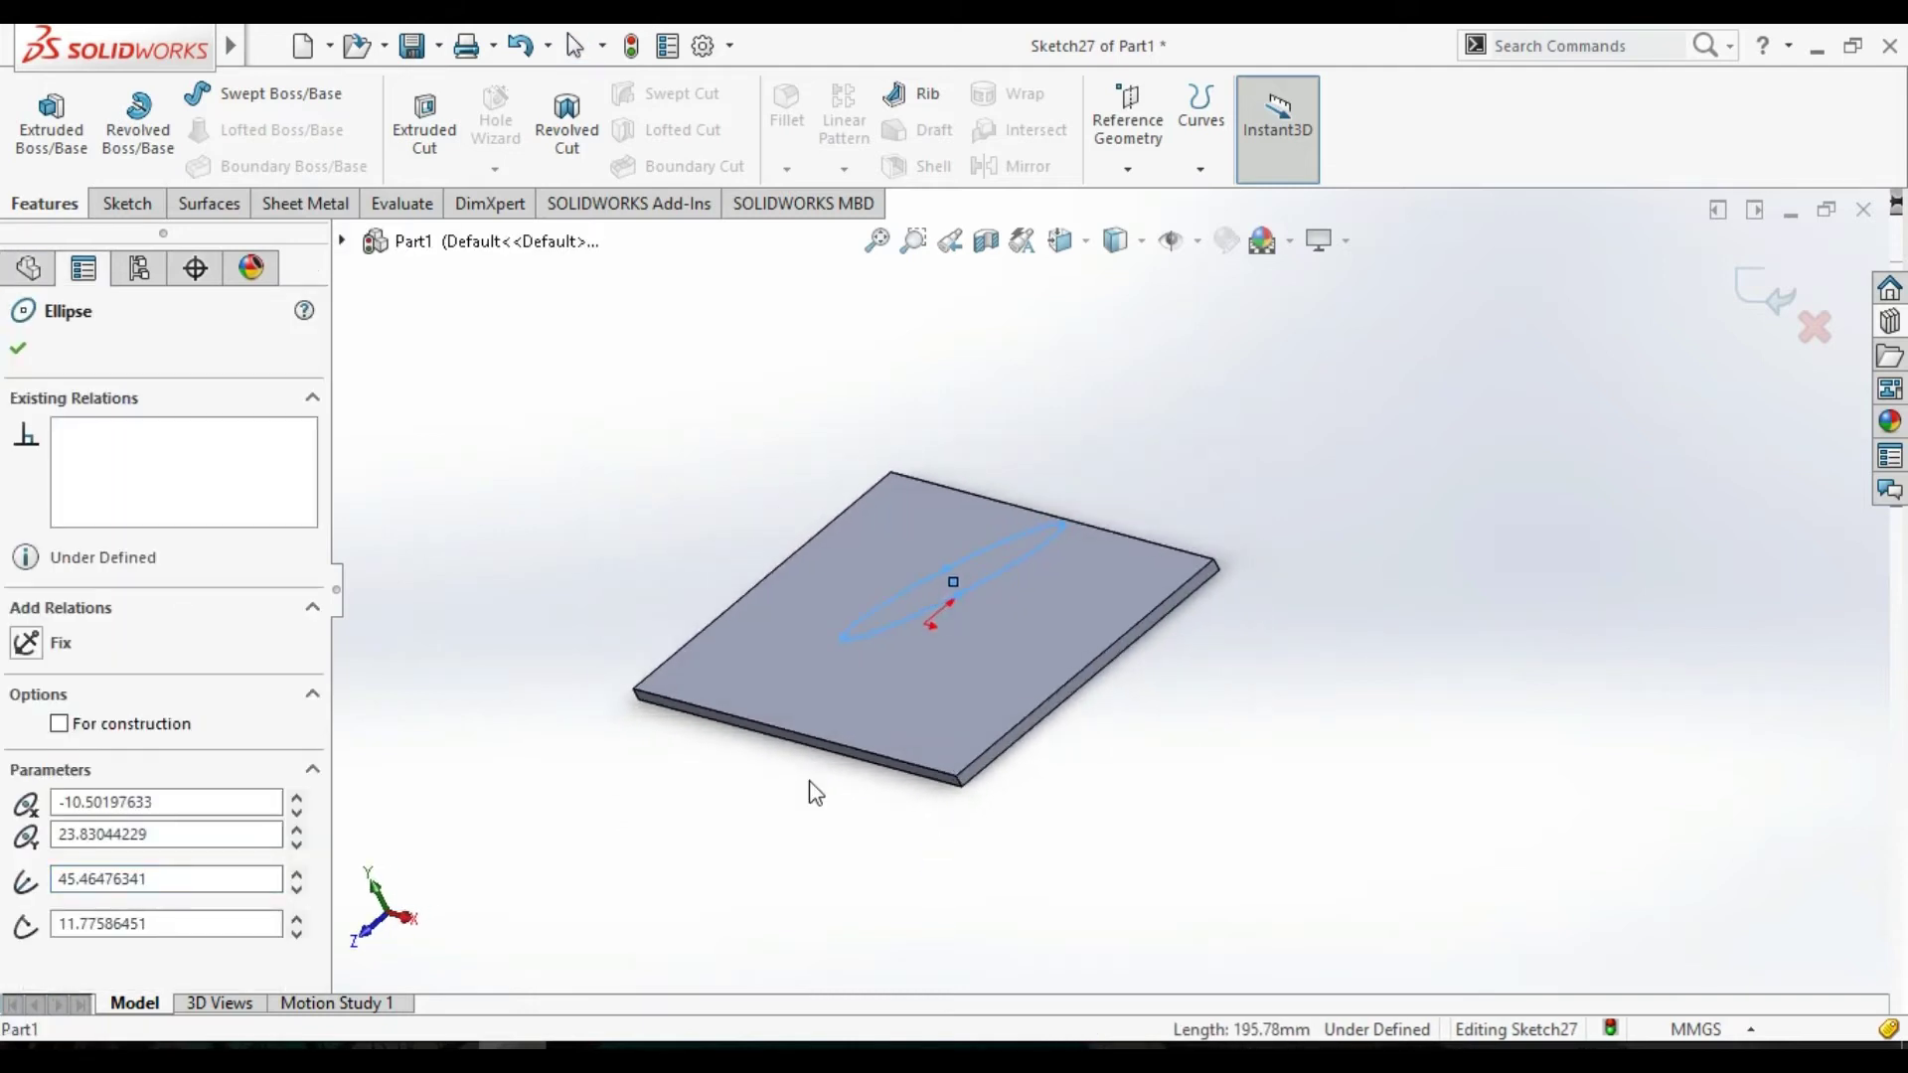
pyautogui.click(51, 144)
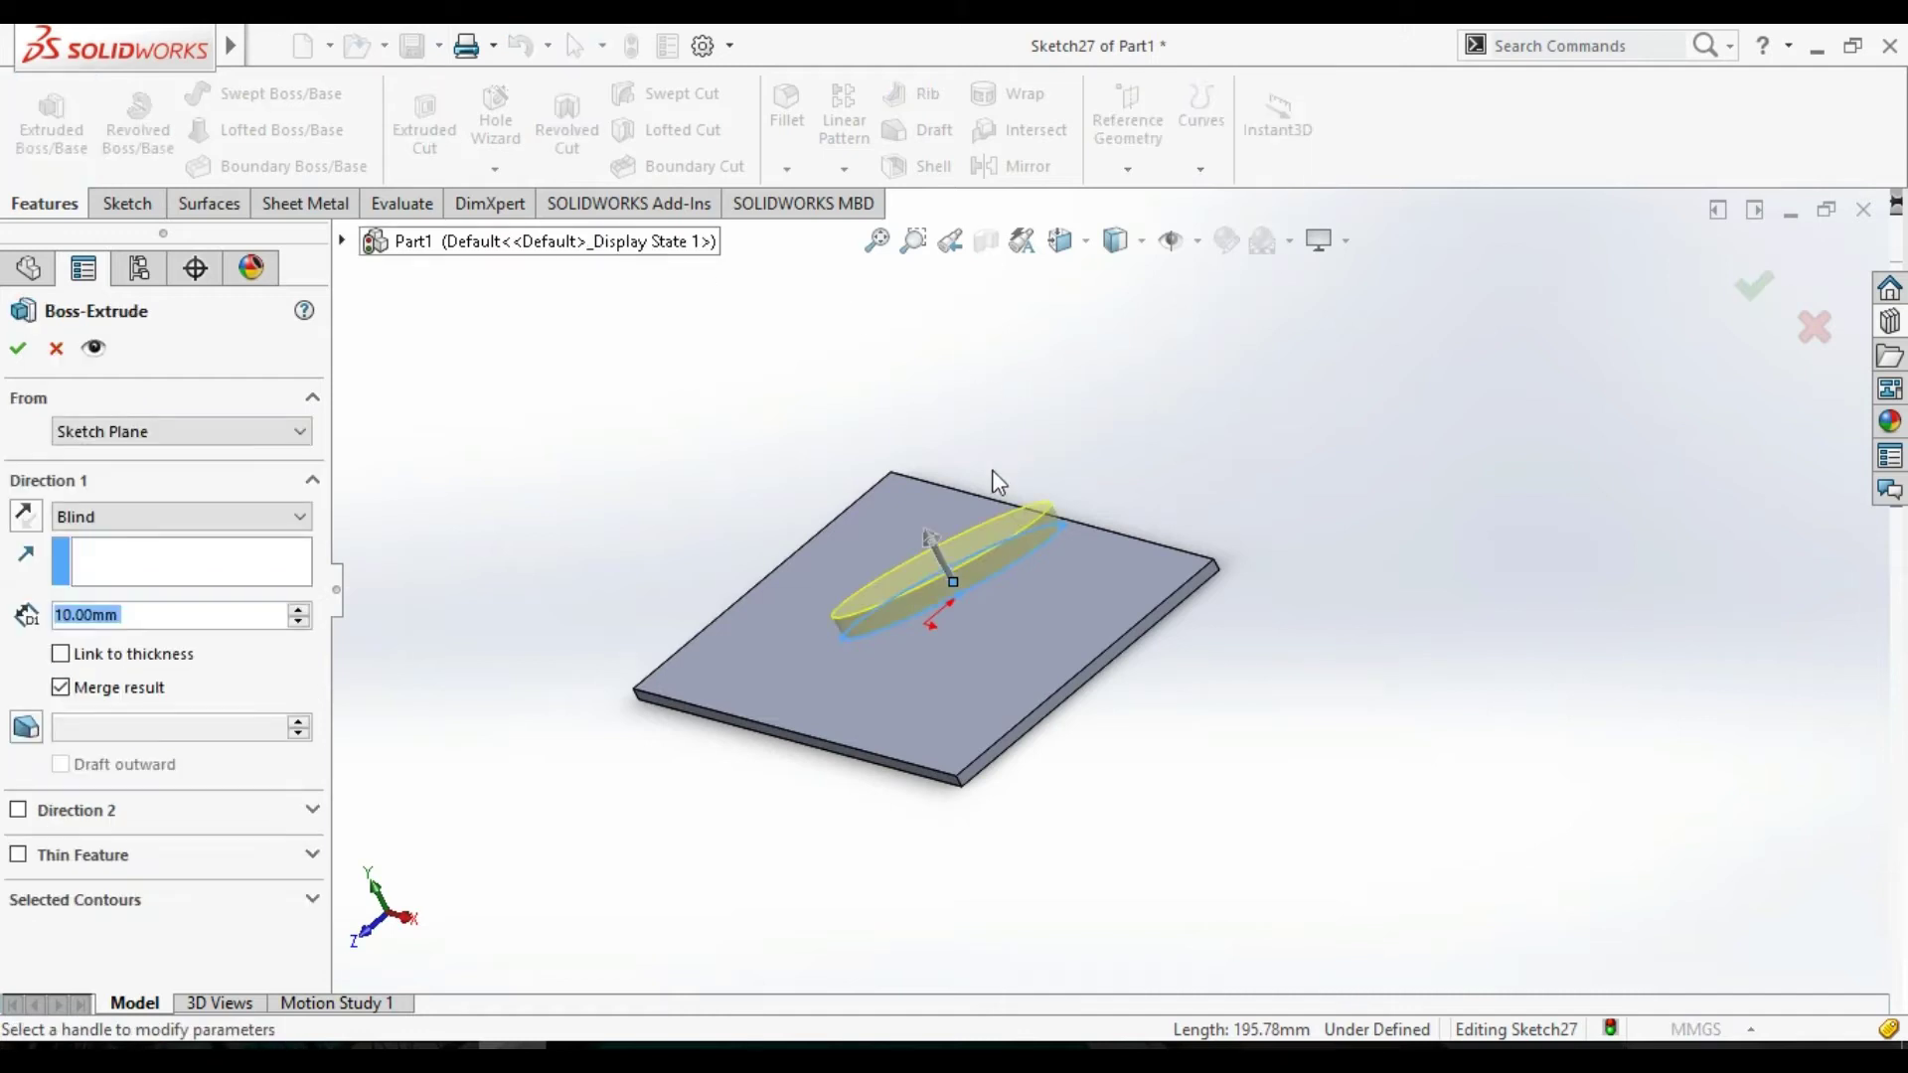
# Drag the boss depth to 43.00 mm and confirm Boss-Extrude1.
pyautogui.moveTo(934, 545); pyautogui.dragTo(909, 413)
pyautogui.moveTo(605, 468)
pyautogui.mouseDown(button='middle')
pyautogui.moveTo(644, 546)
pyautogui.moveTo(594, 550)
pyautogui.mouseUp(button='middle')
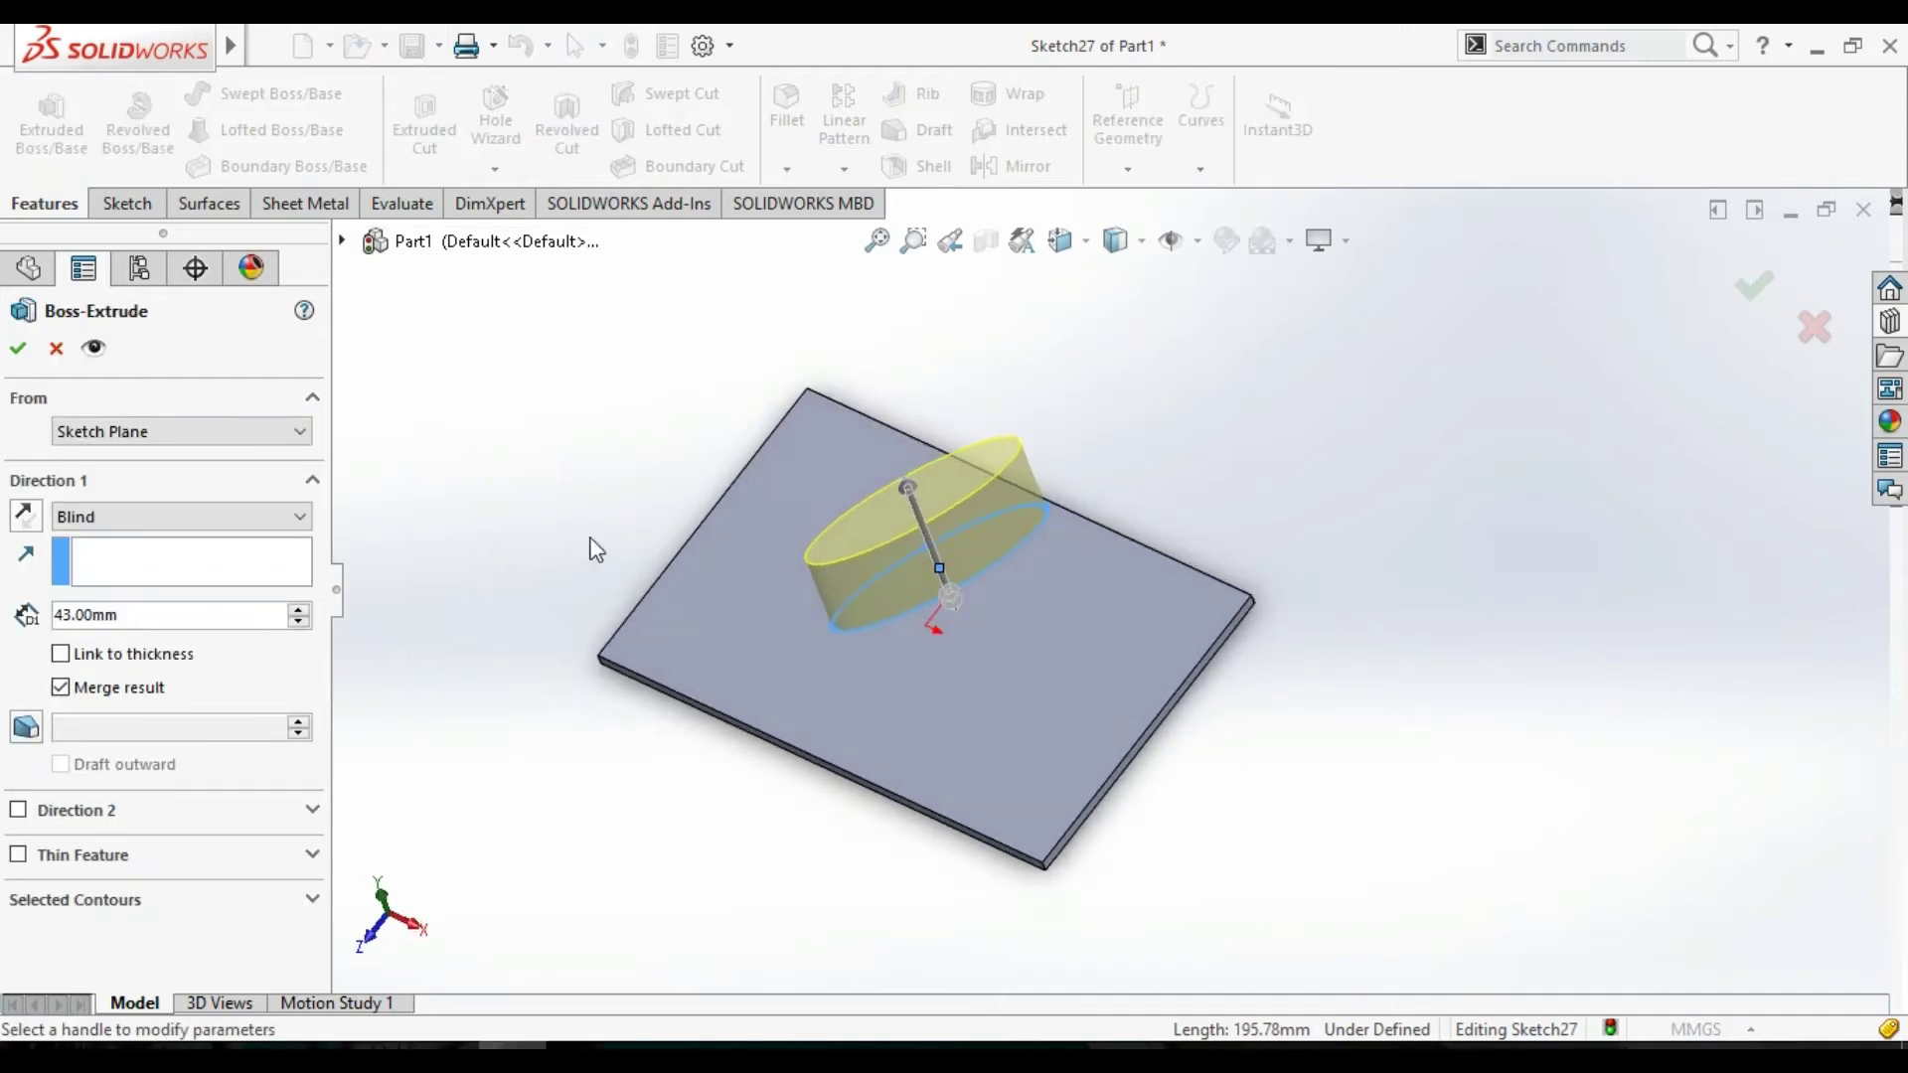
pyautogui.click(19, 353)
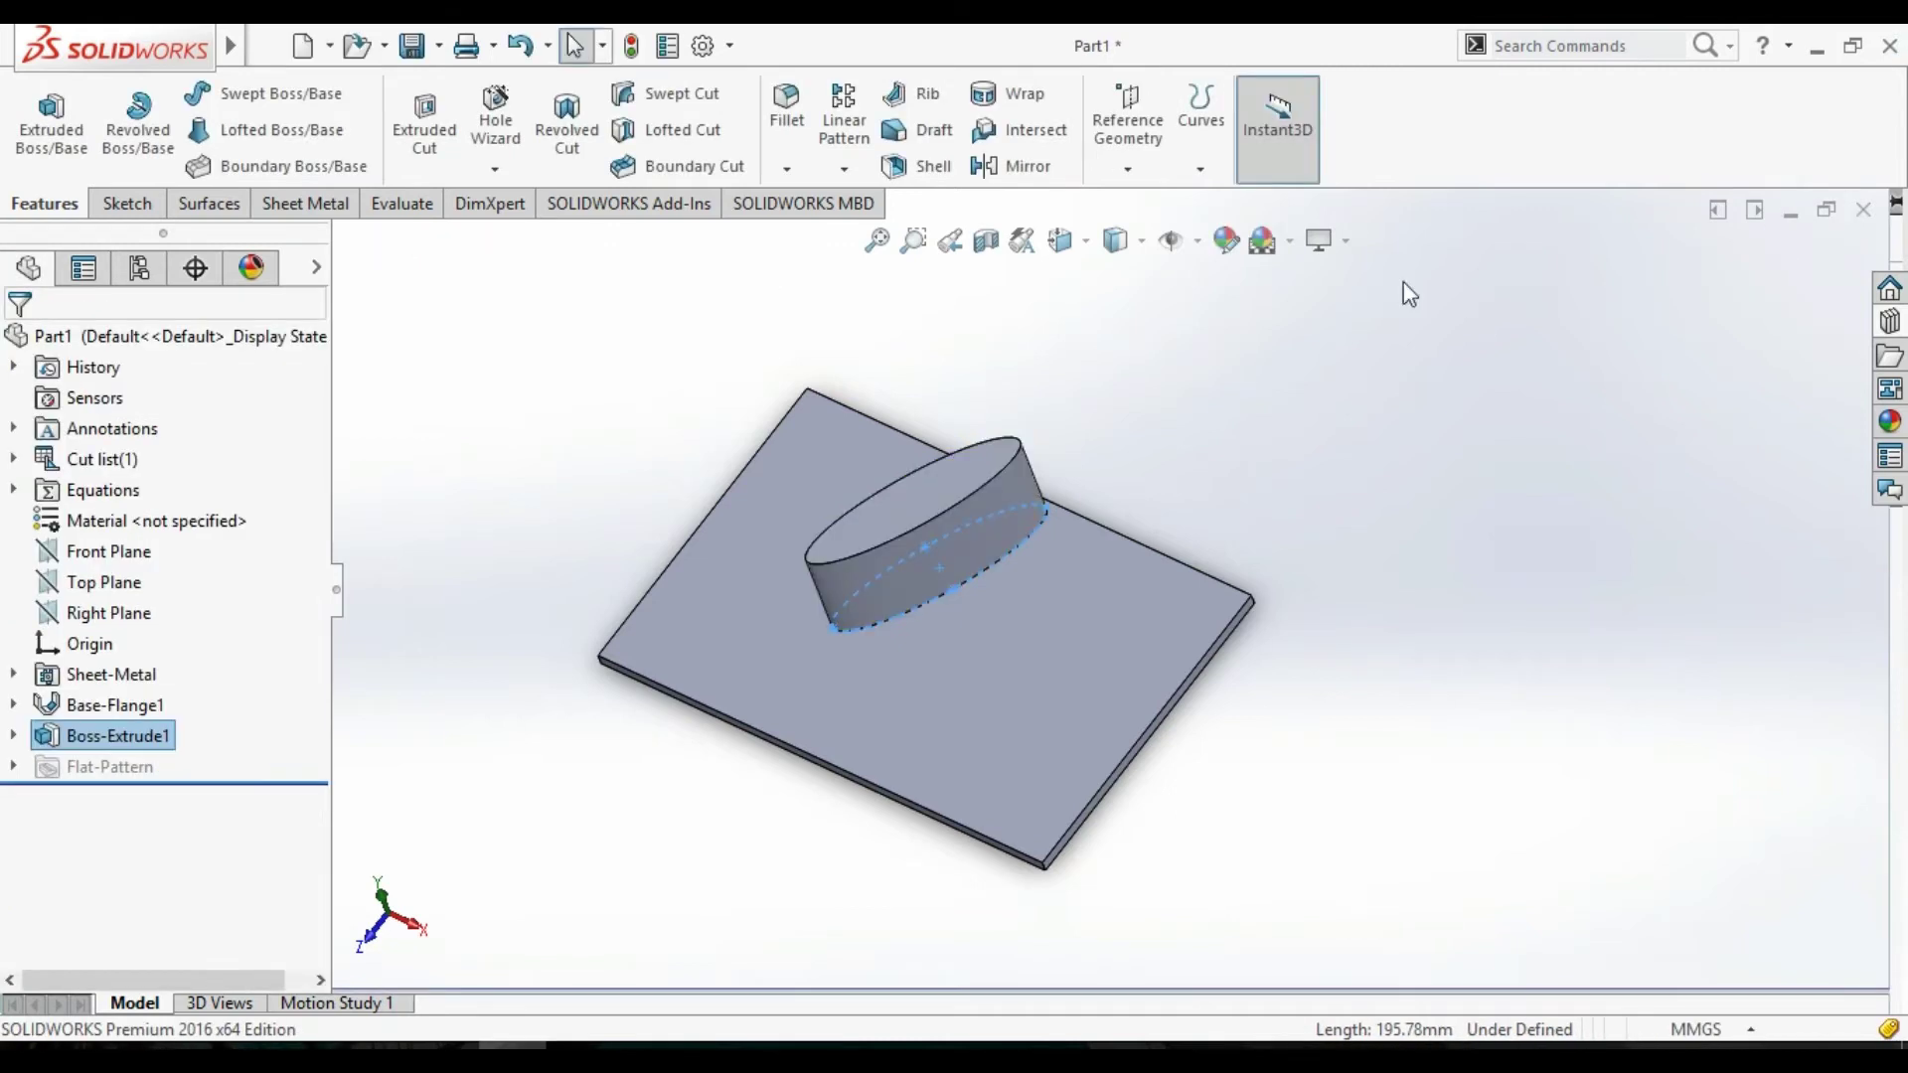
pyautogui.moveTo(1232, 328); pyautogui.dragTo(1236, 473, button='middle')
pyautogui.click(1236, 473)
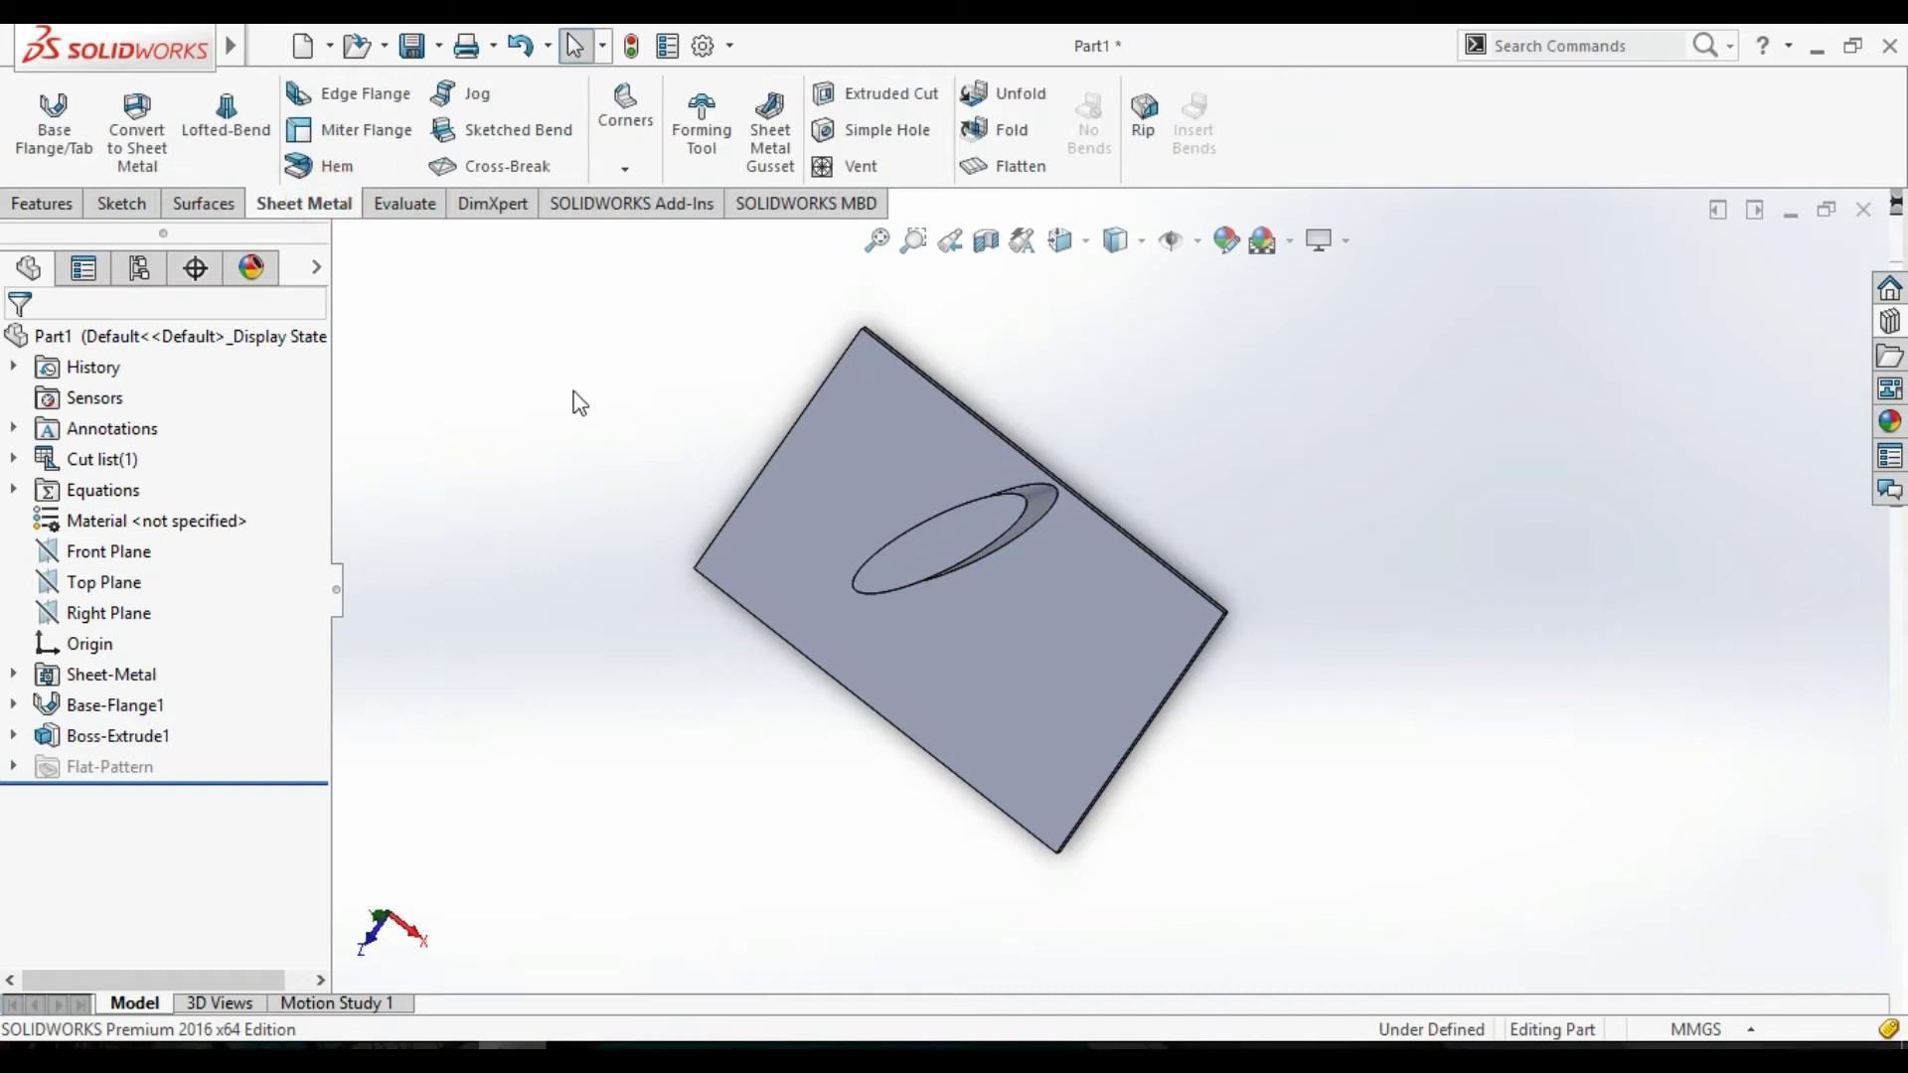
# Create FormTool2 with the plate's top face as the Stopping Face.
pyautogui.click(695, 112)
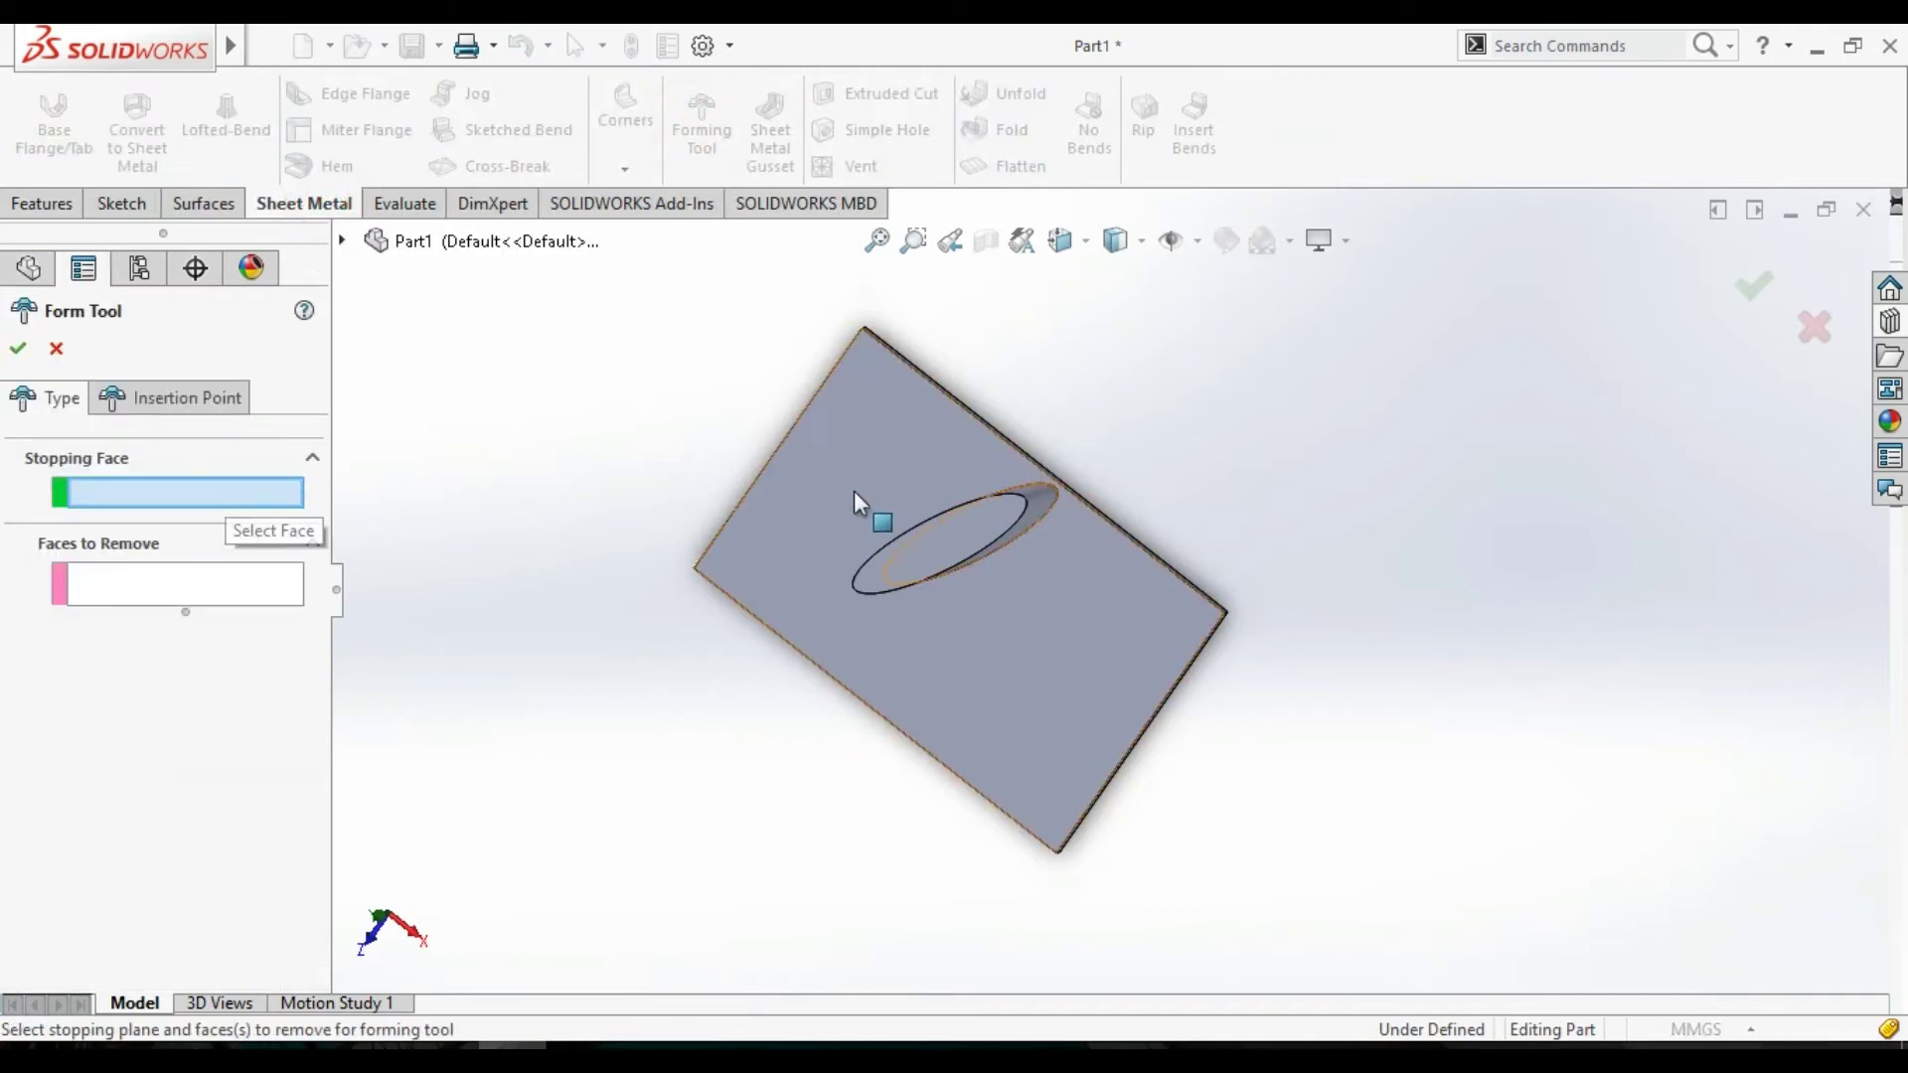
pyautogui.moveTo(682, 759); pyautogui.dragTo(752, 676, button='middle')
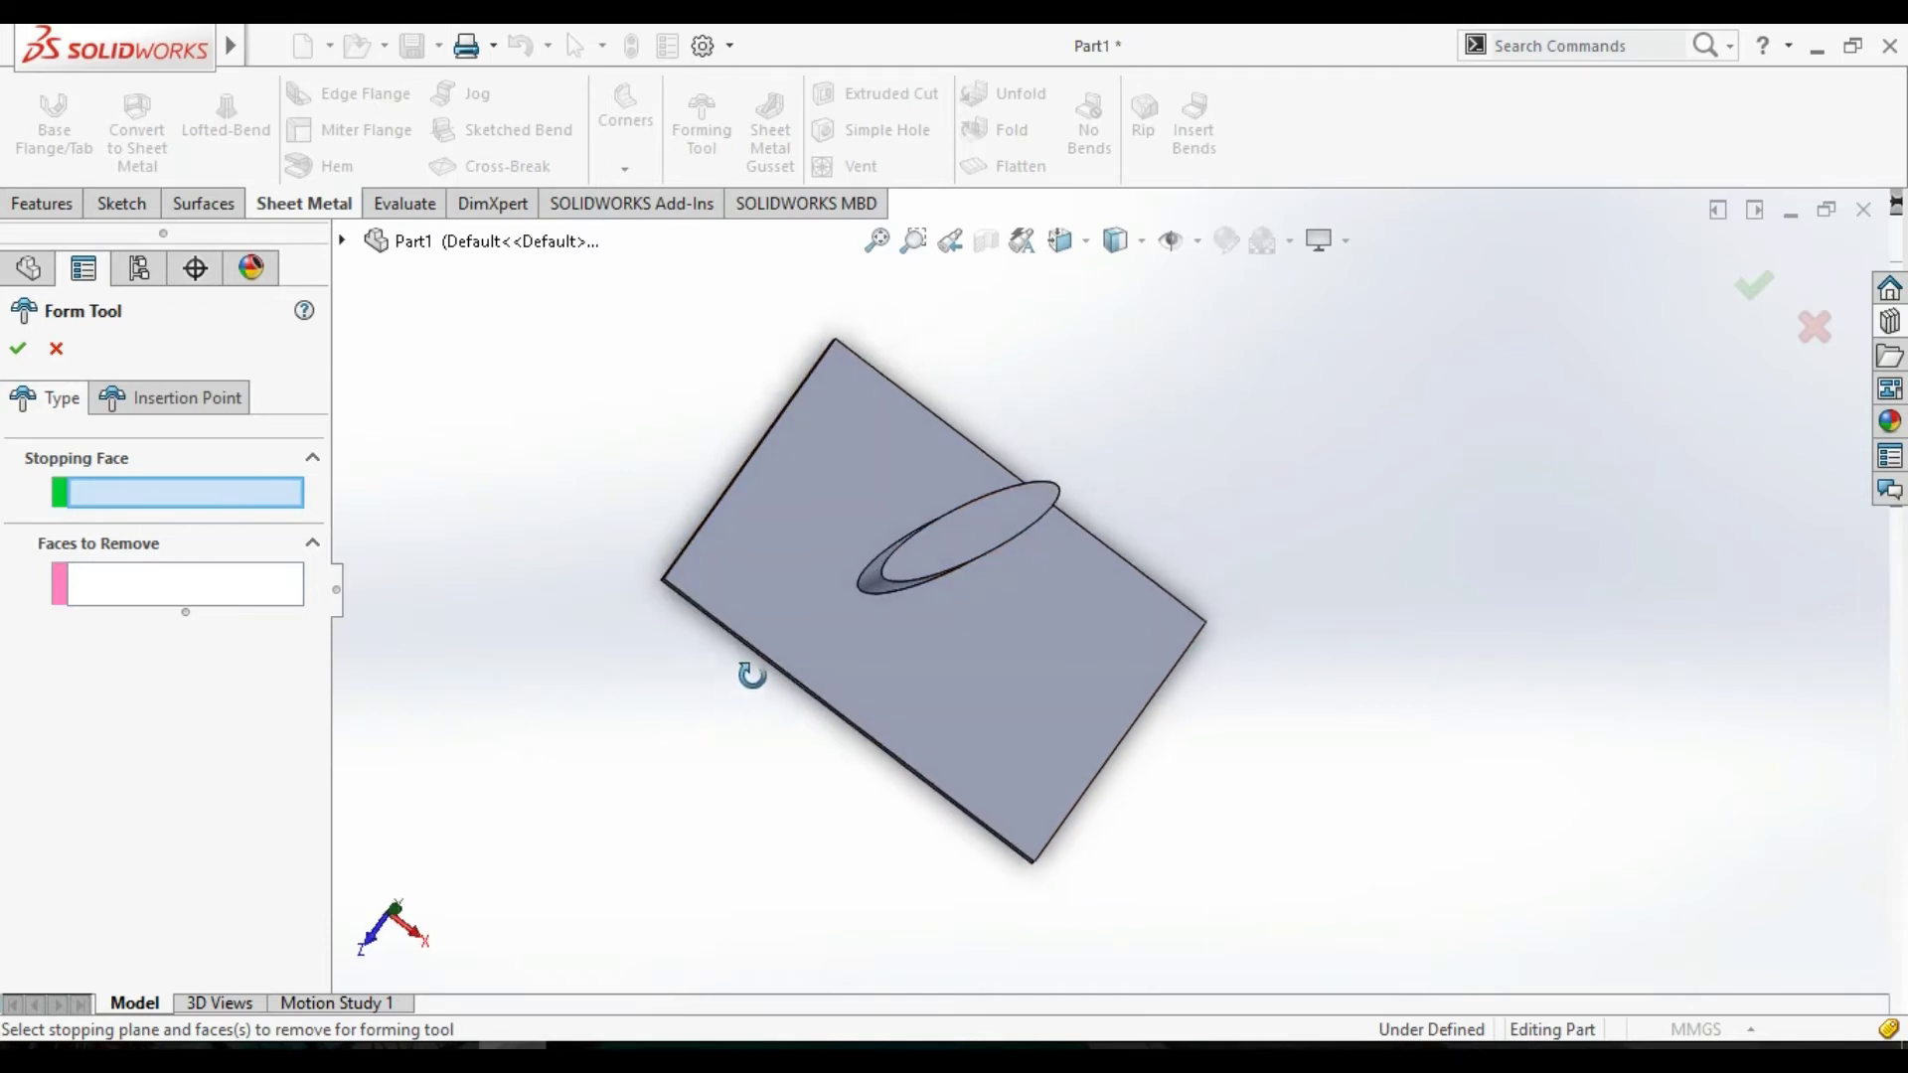
pyautogui.click(1040, 760)
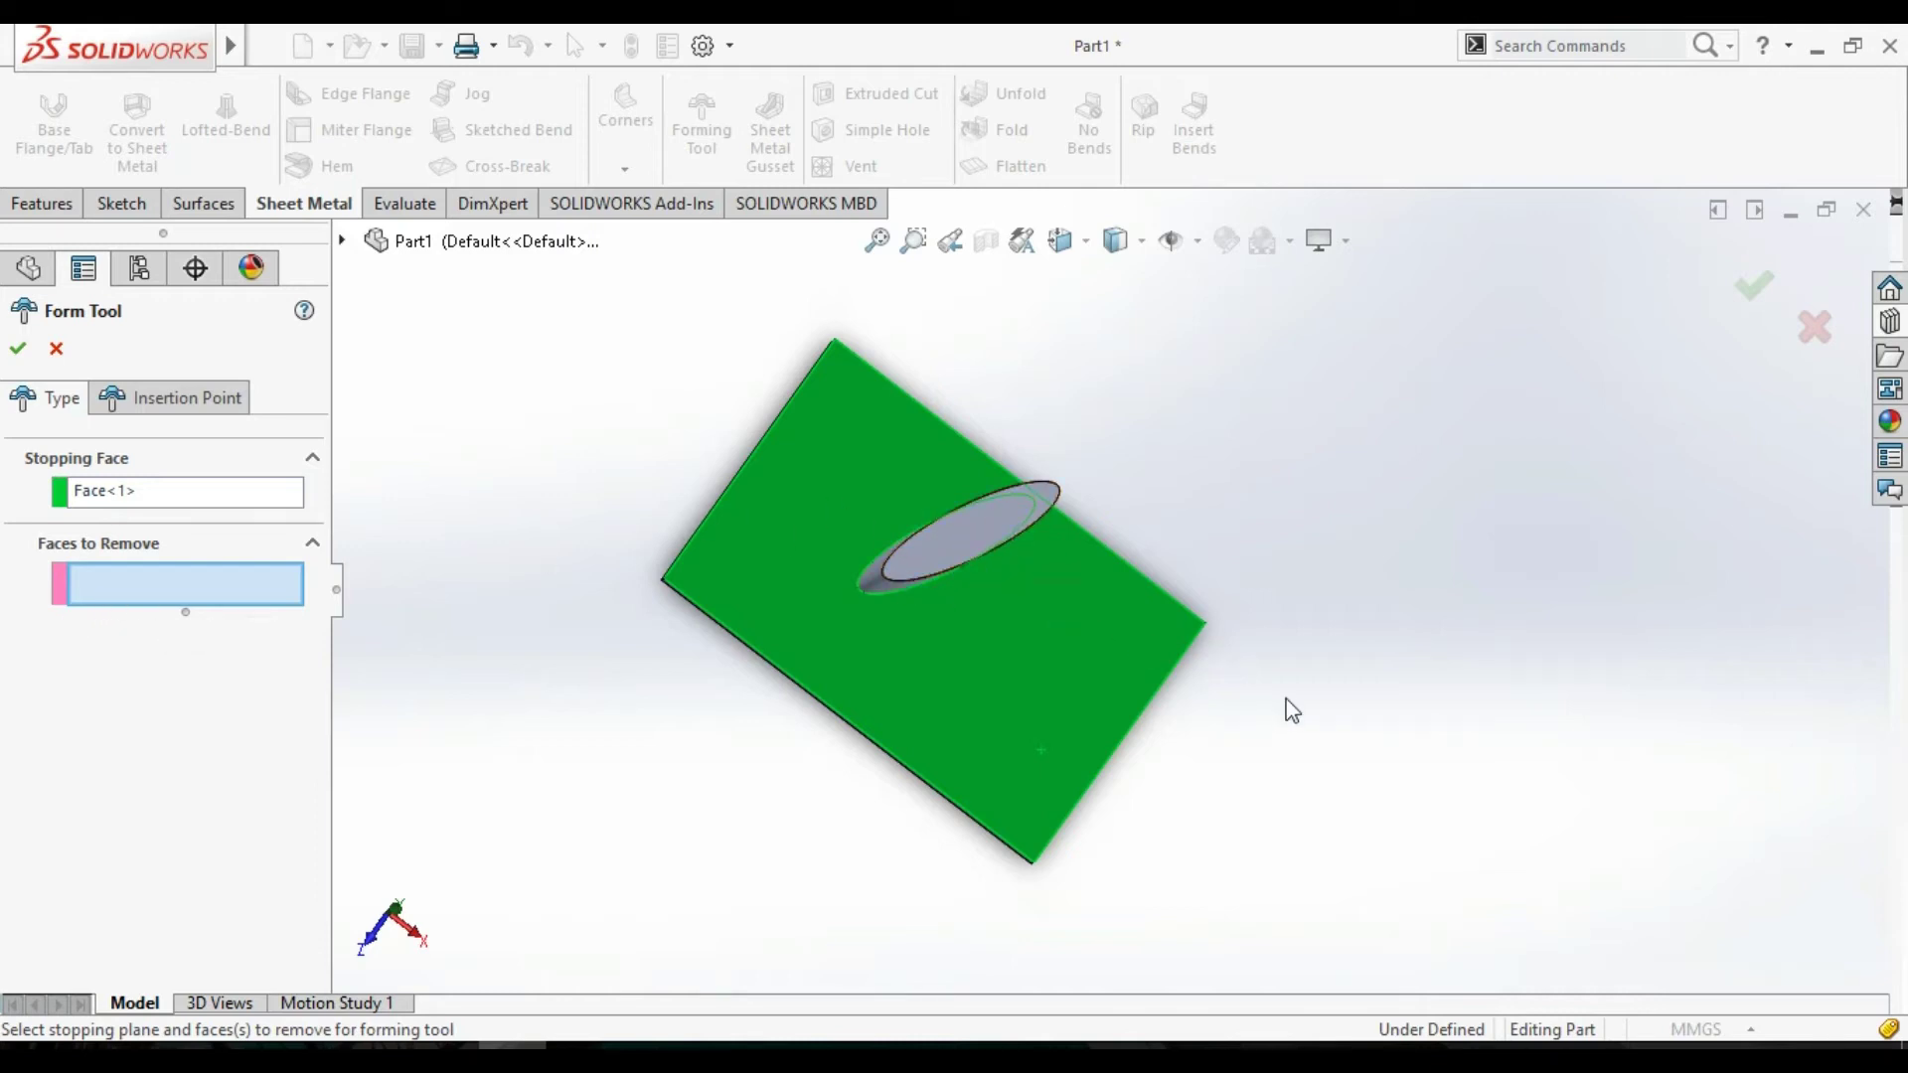
pyautogui.moveTo(1286, 707); pyautogui.dragTo(1265, 574, button='middle')
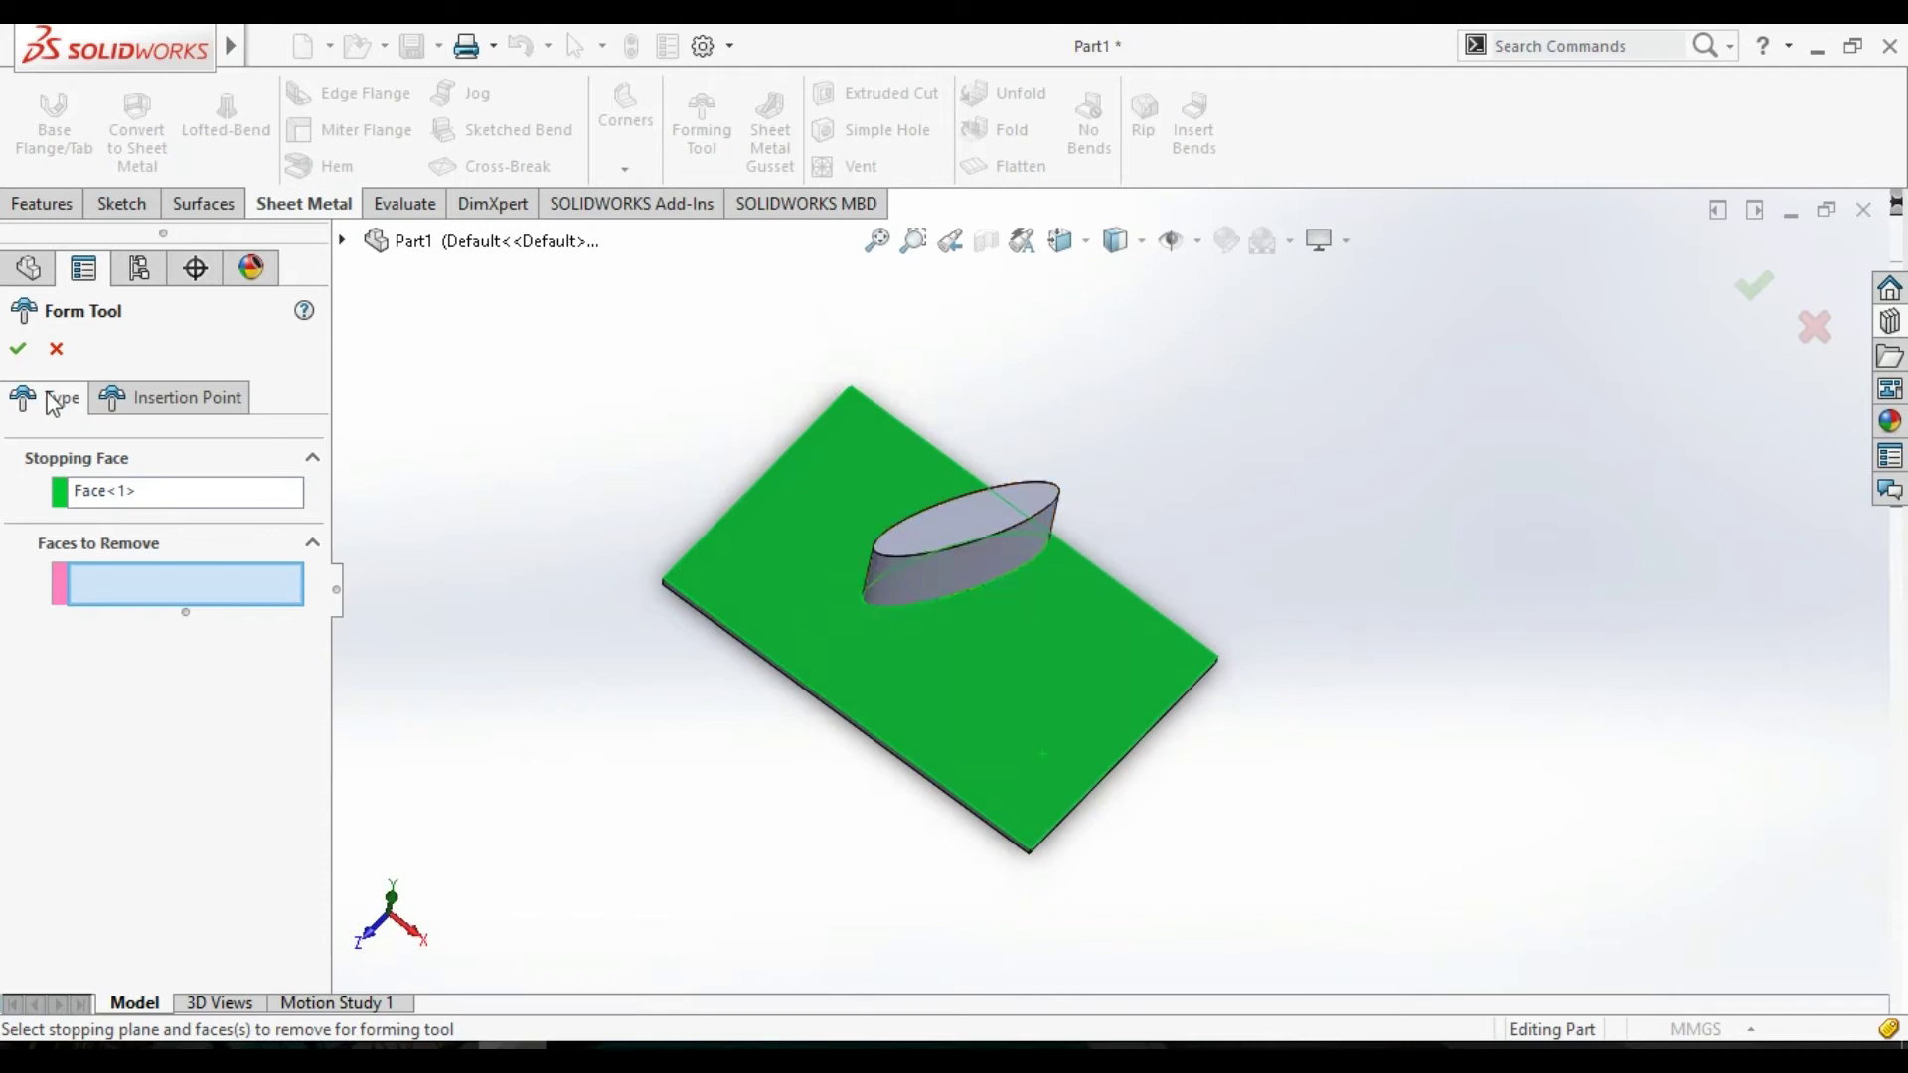
pyautogui.click(19, 350)
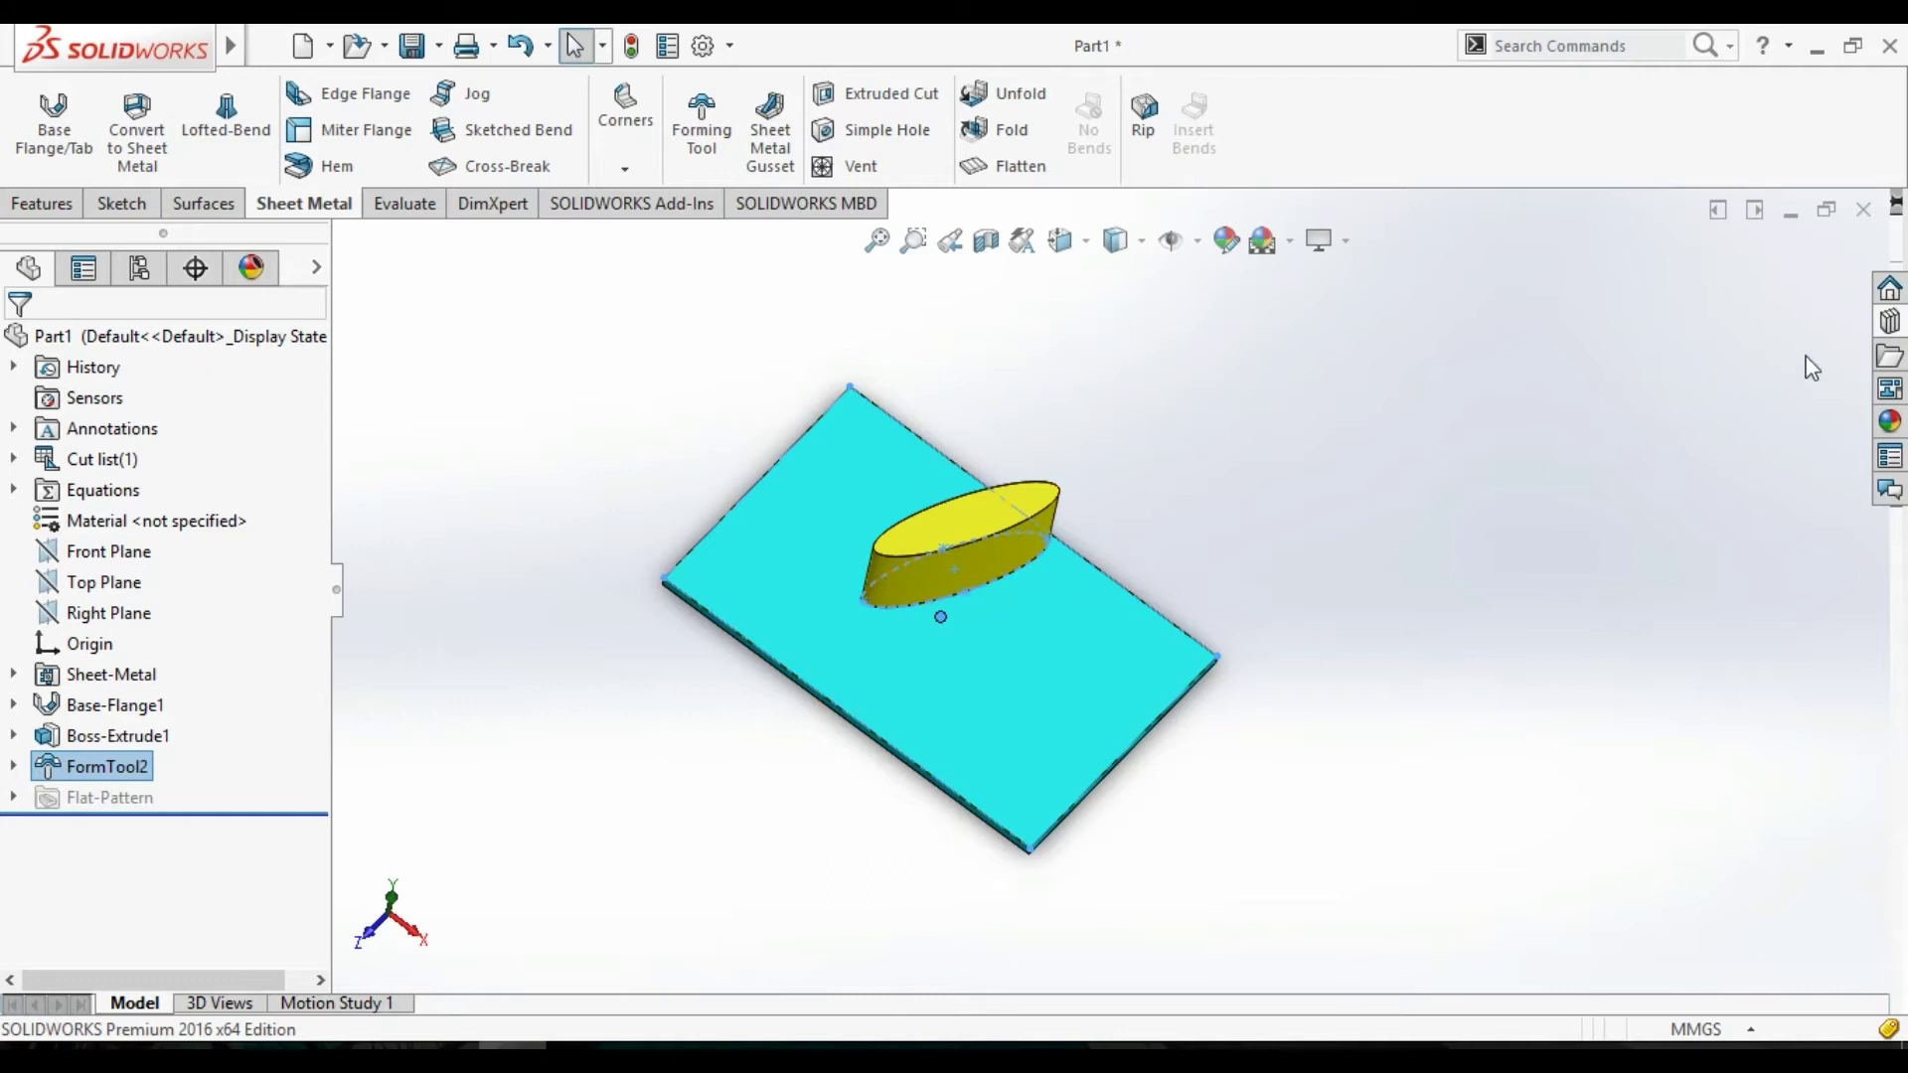
# Browse the forming tool categories in the Design Library and start Save As.
pyautogui.click(1891, 323)
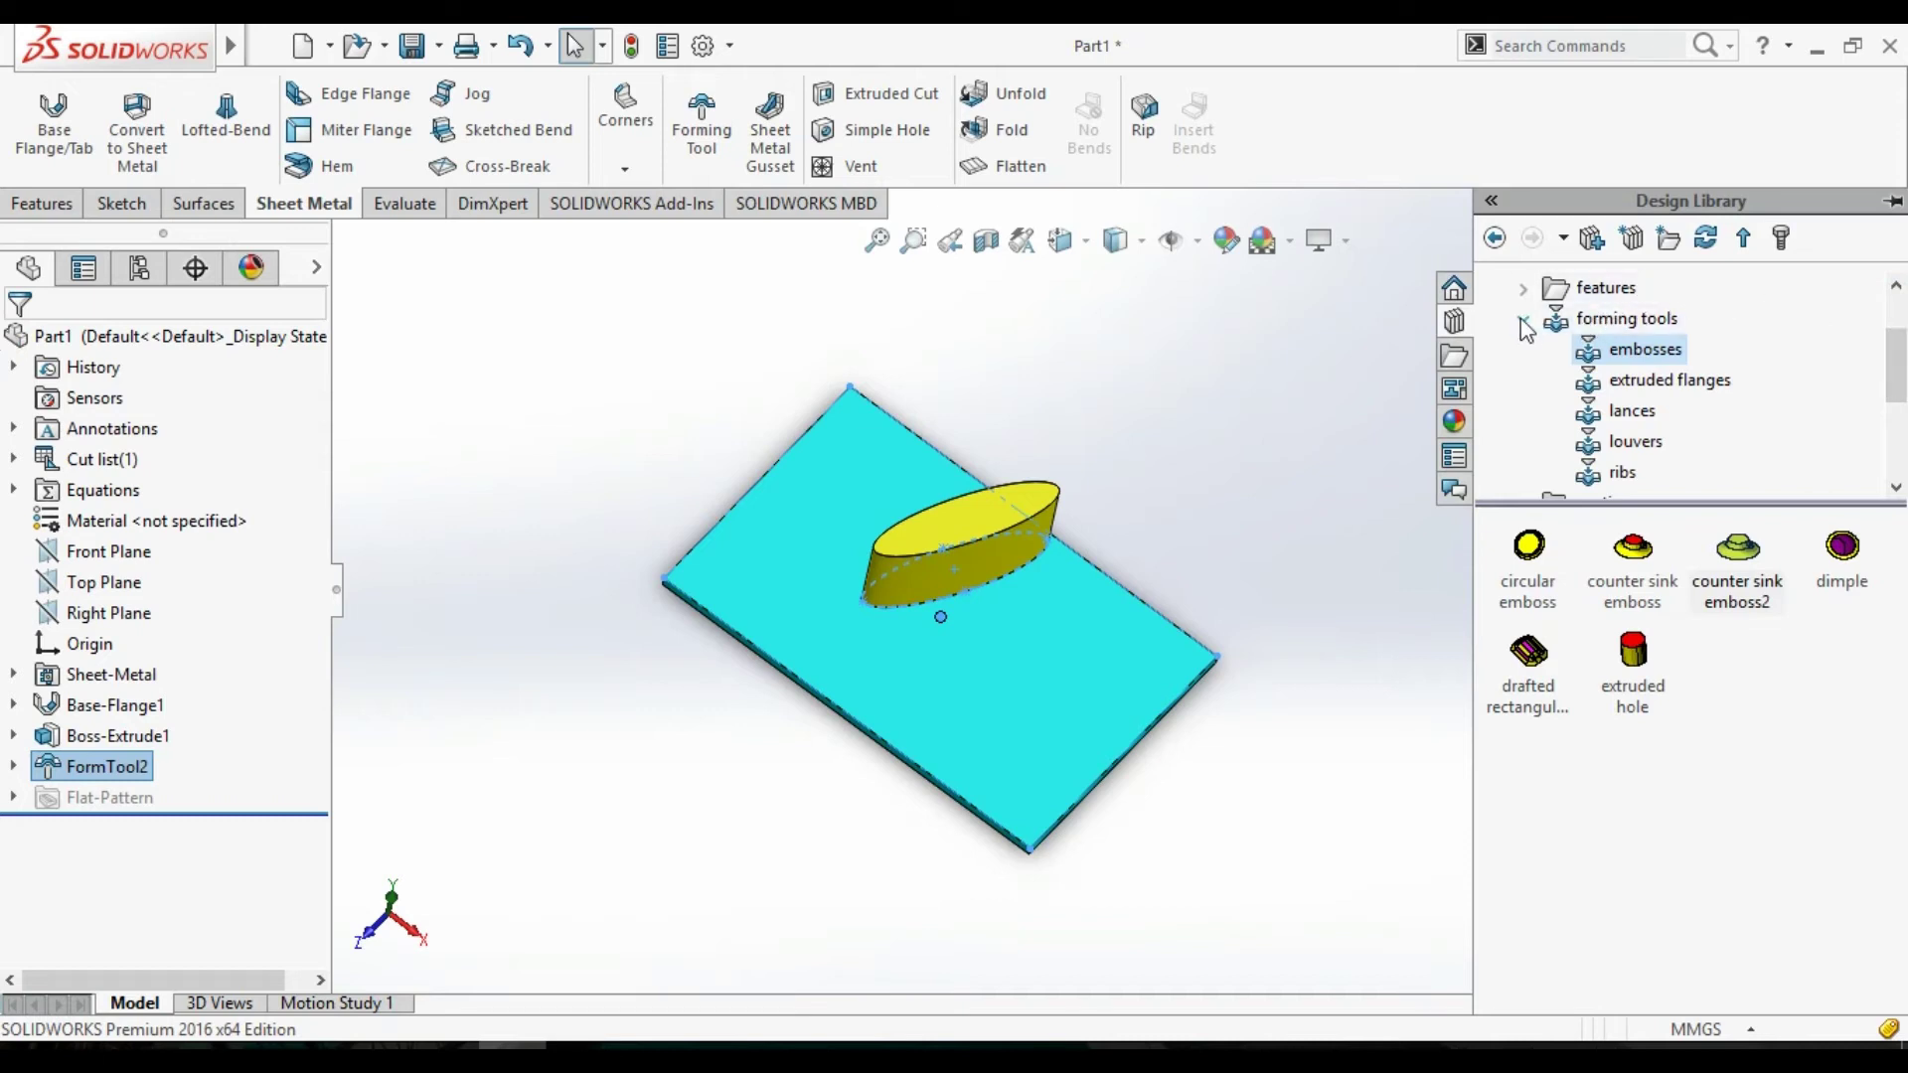
pyautogui.click(1555, 323)
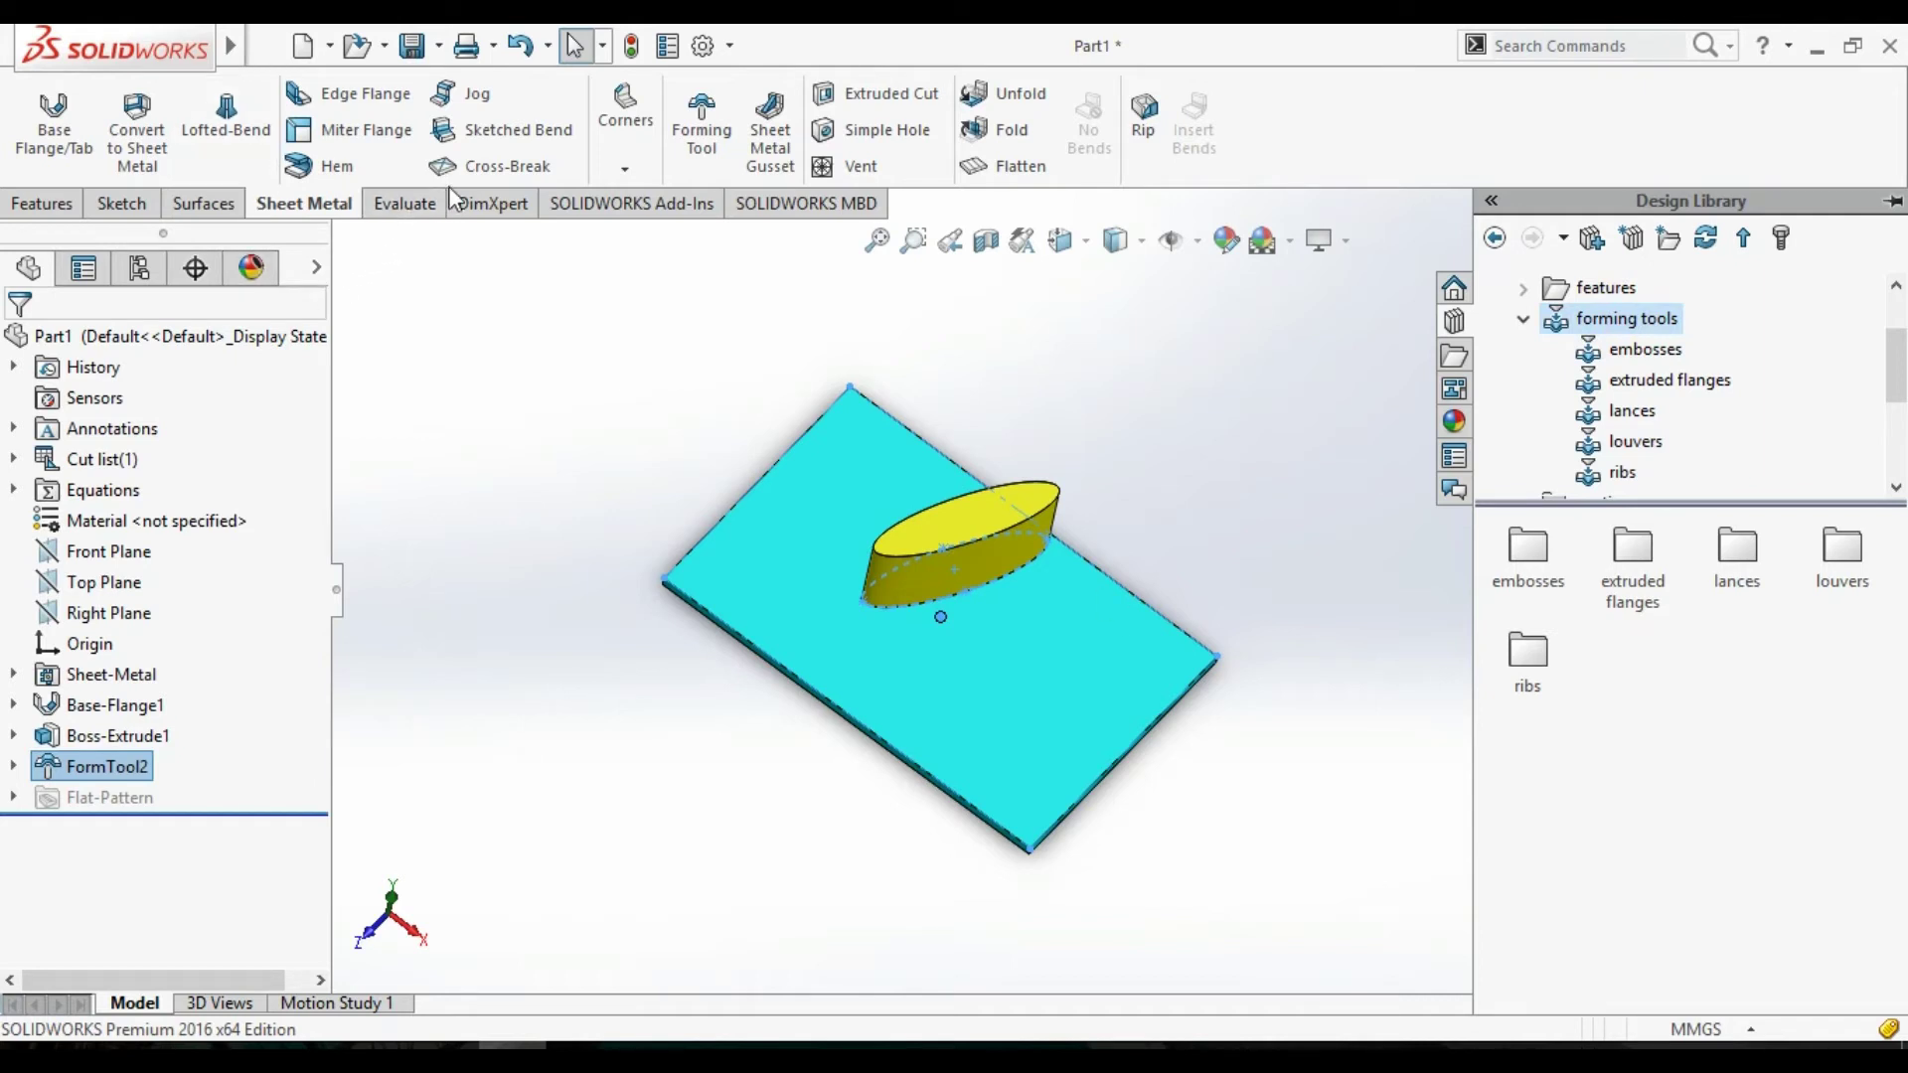
pyautogui.click(443, 52)
pyautogui.click(460, 112)
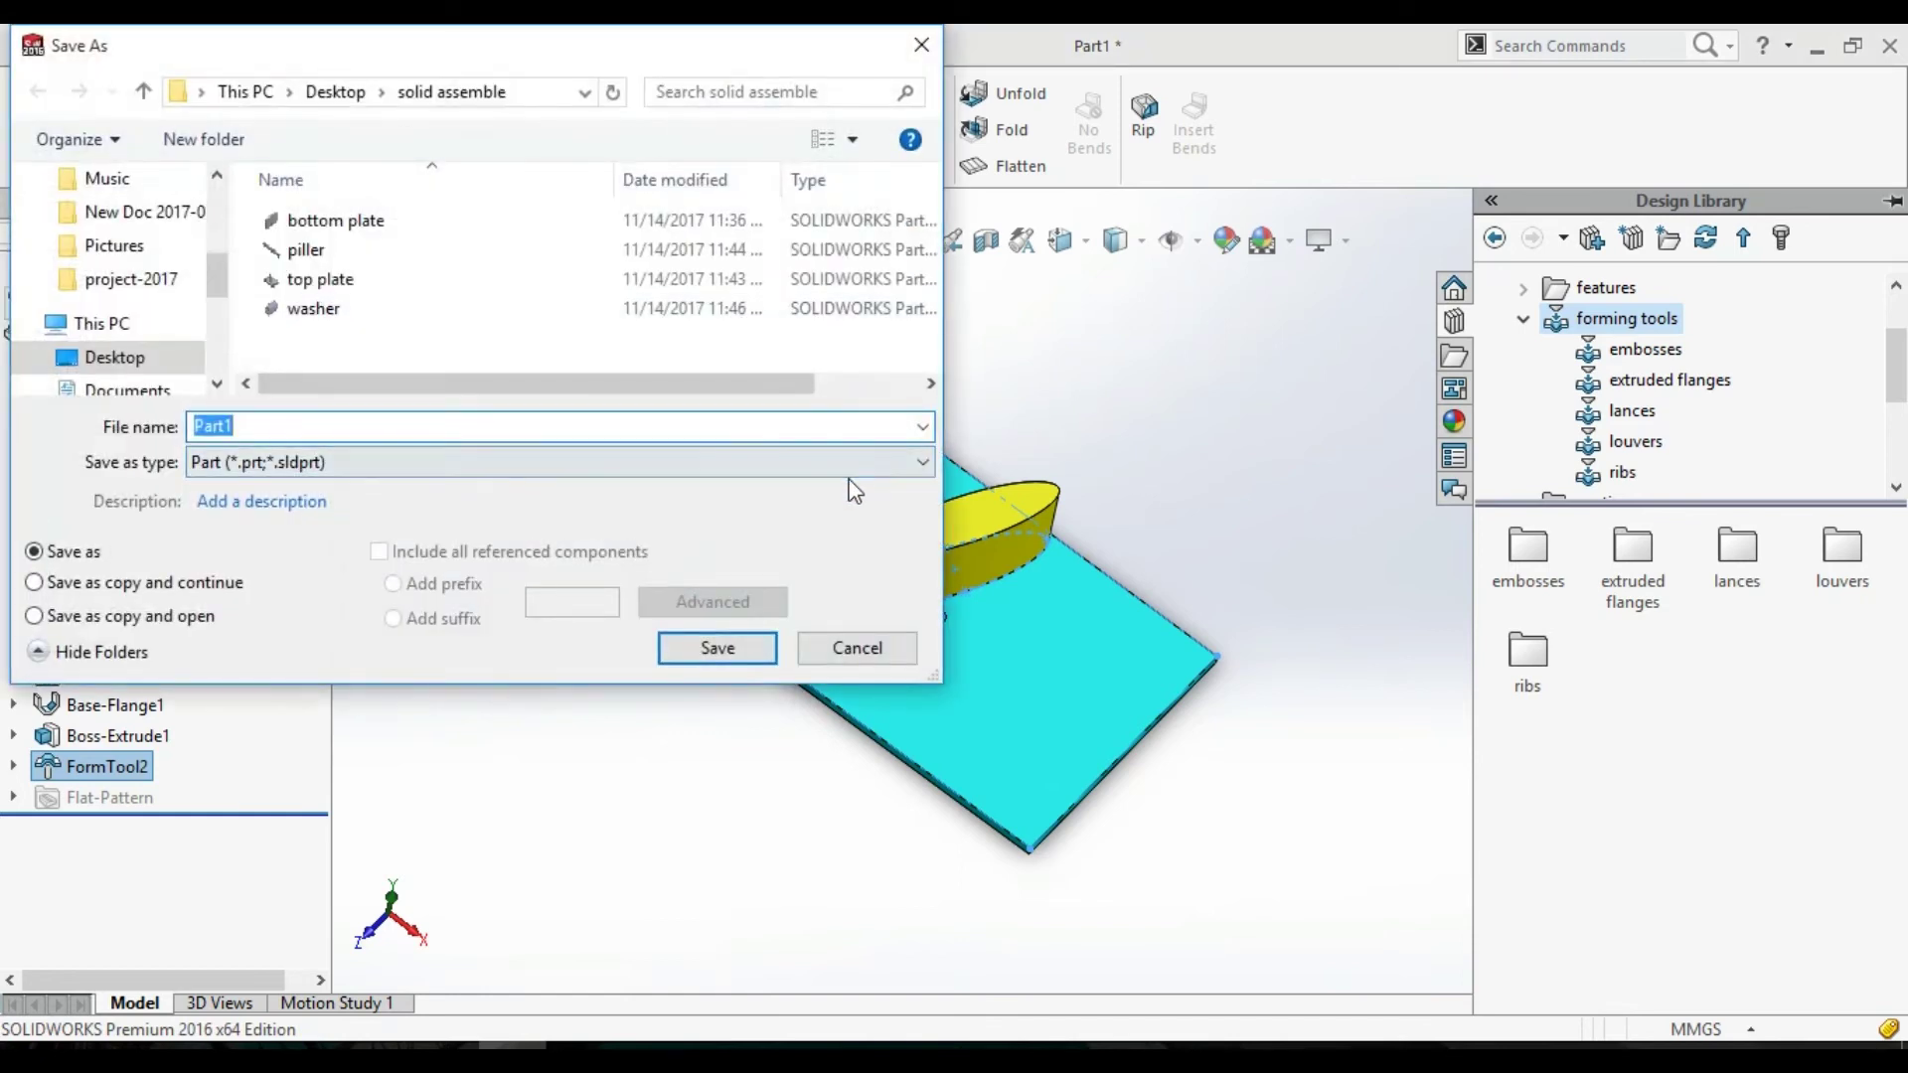
# Save the part as a Form Tool (*.sldftp) named 'new tool' in the design library folder.
pyautogui.click(863, 470)
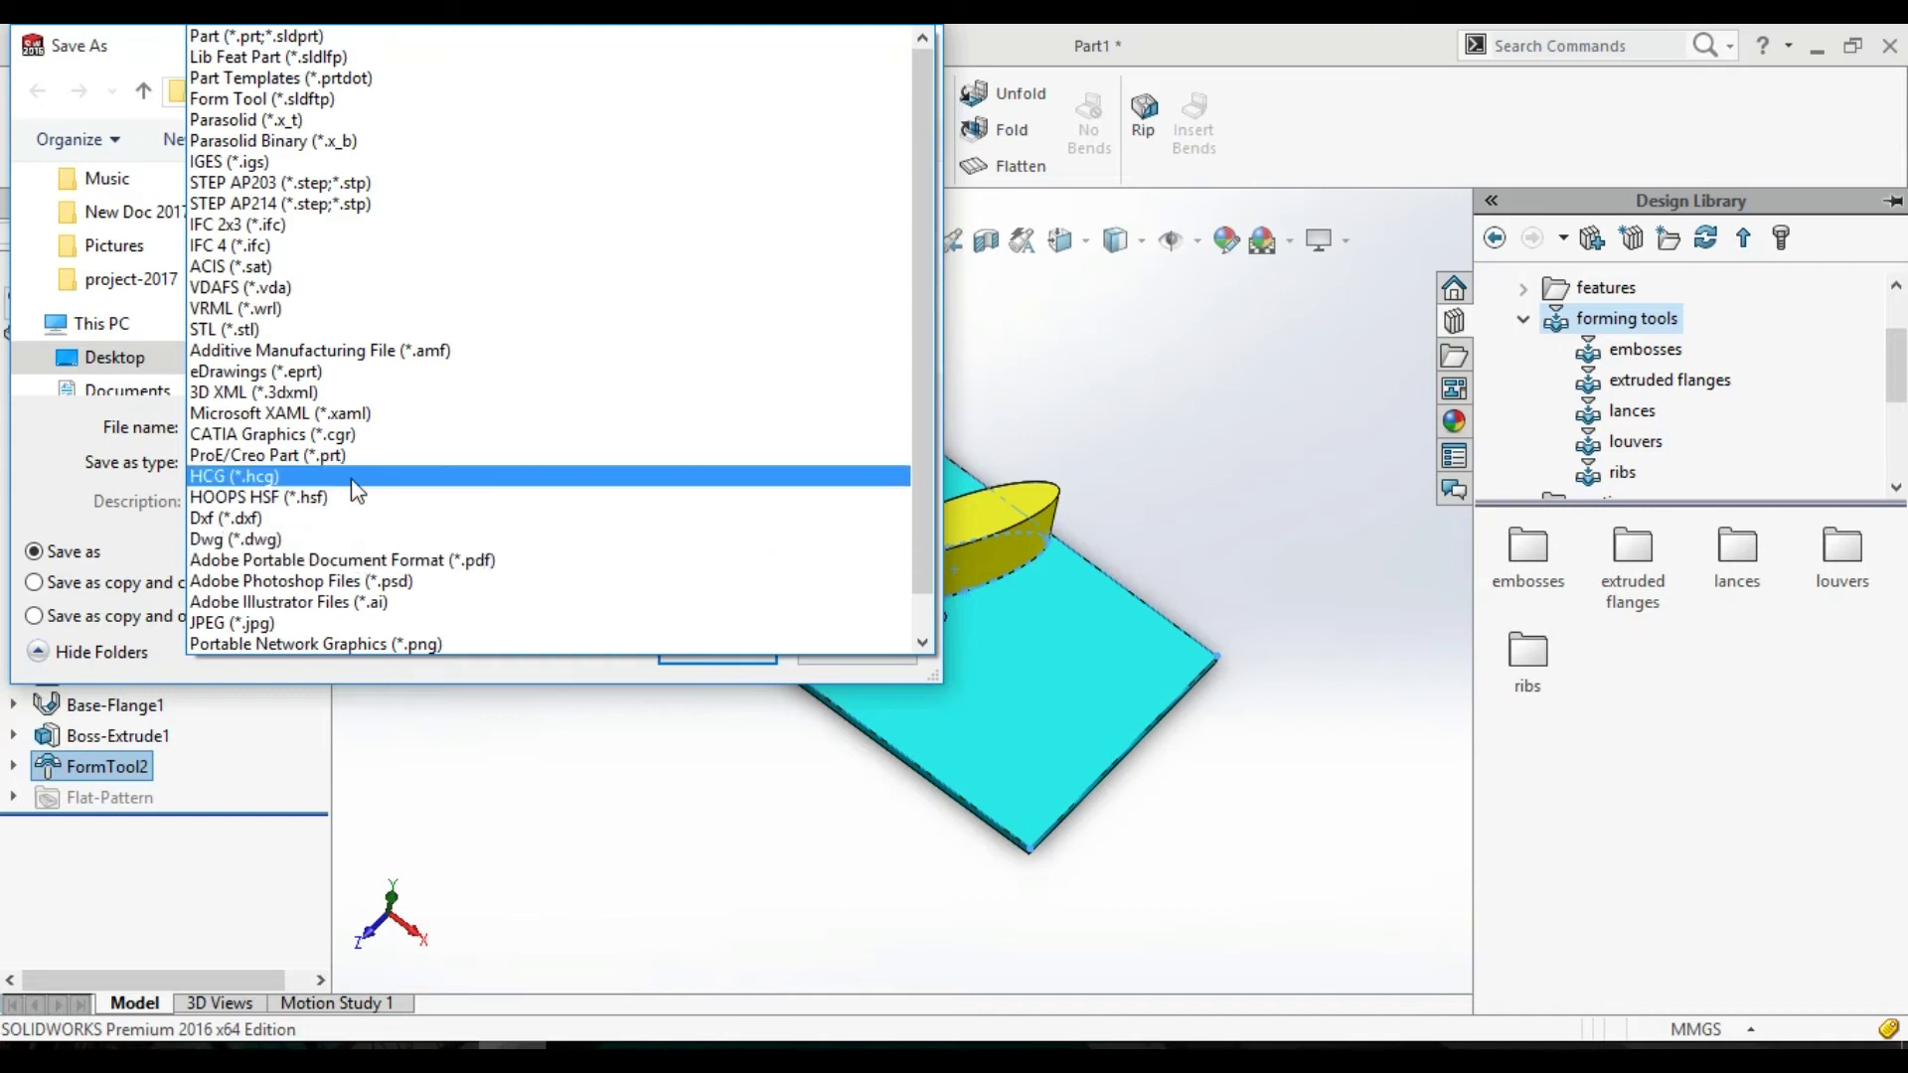
pyautogui.scroll(-1, 352, 482)
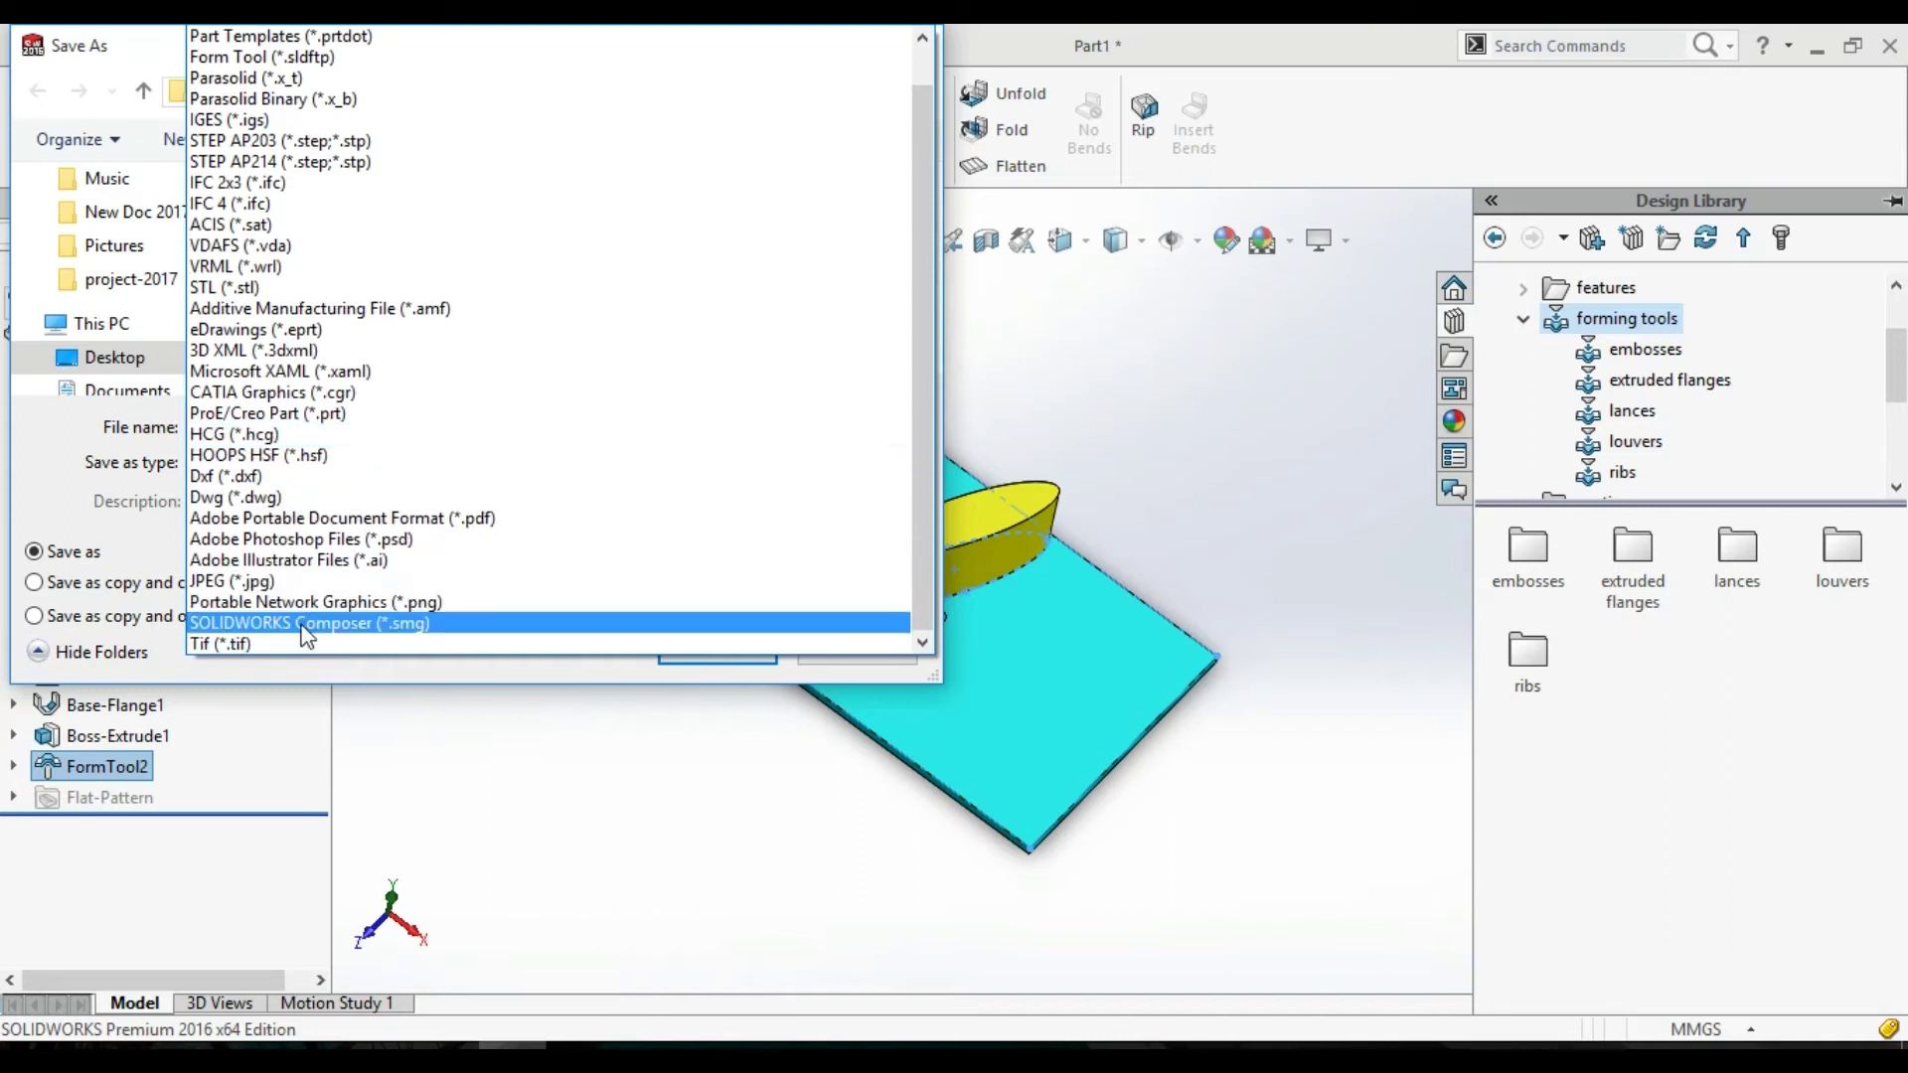
pyautogui.click(285, 61)
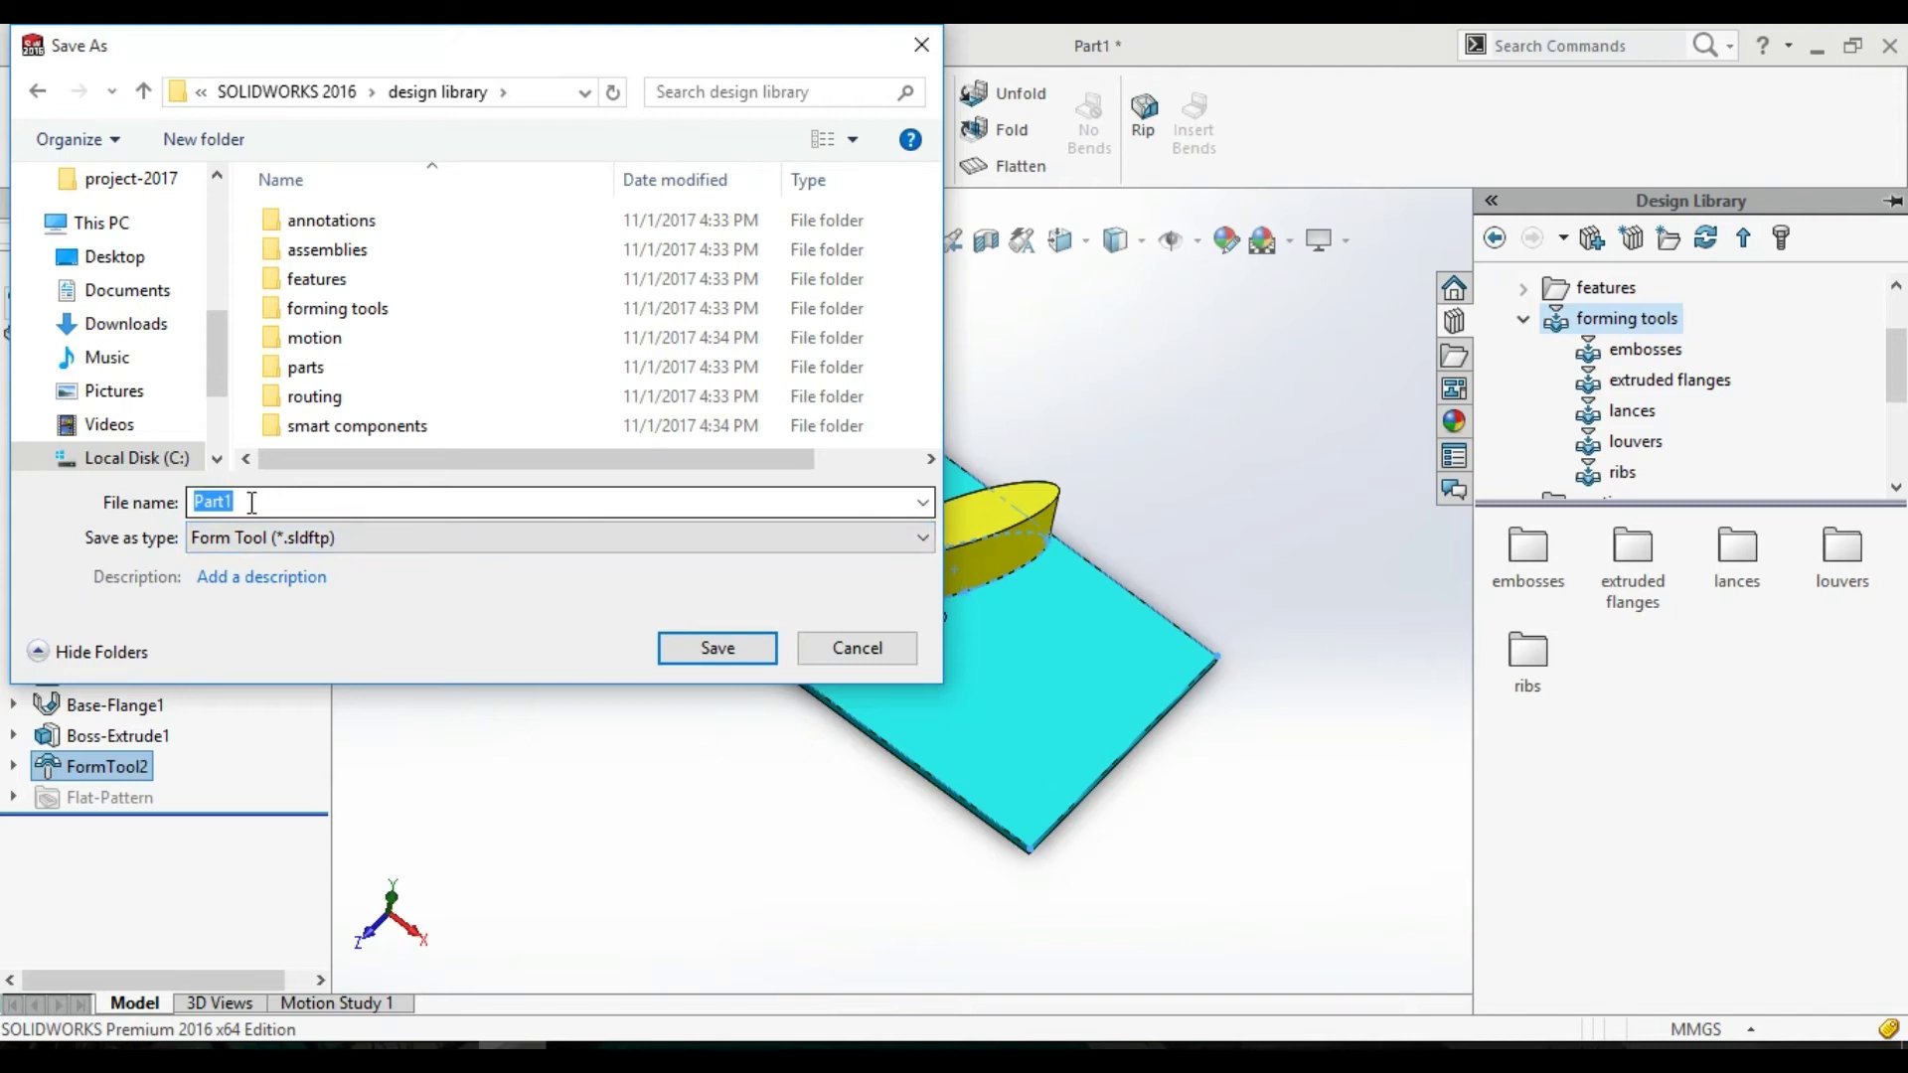
pyautogui.write('new tool')
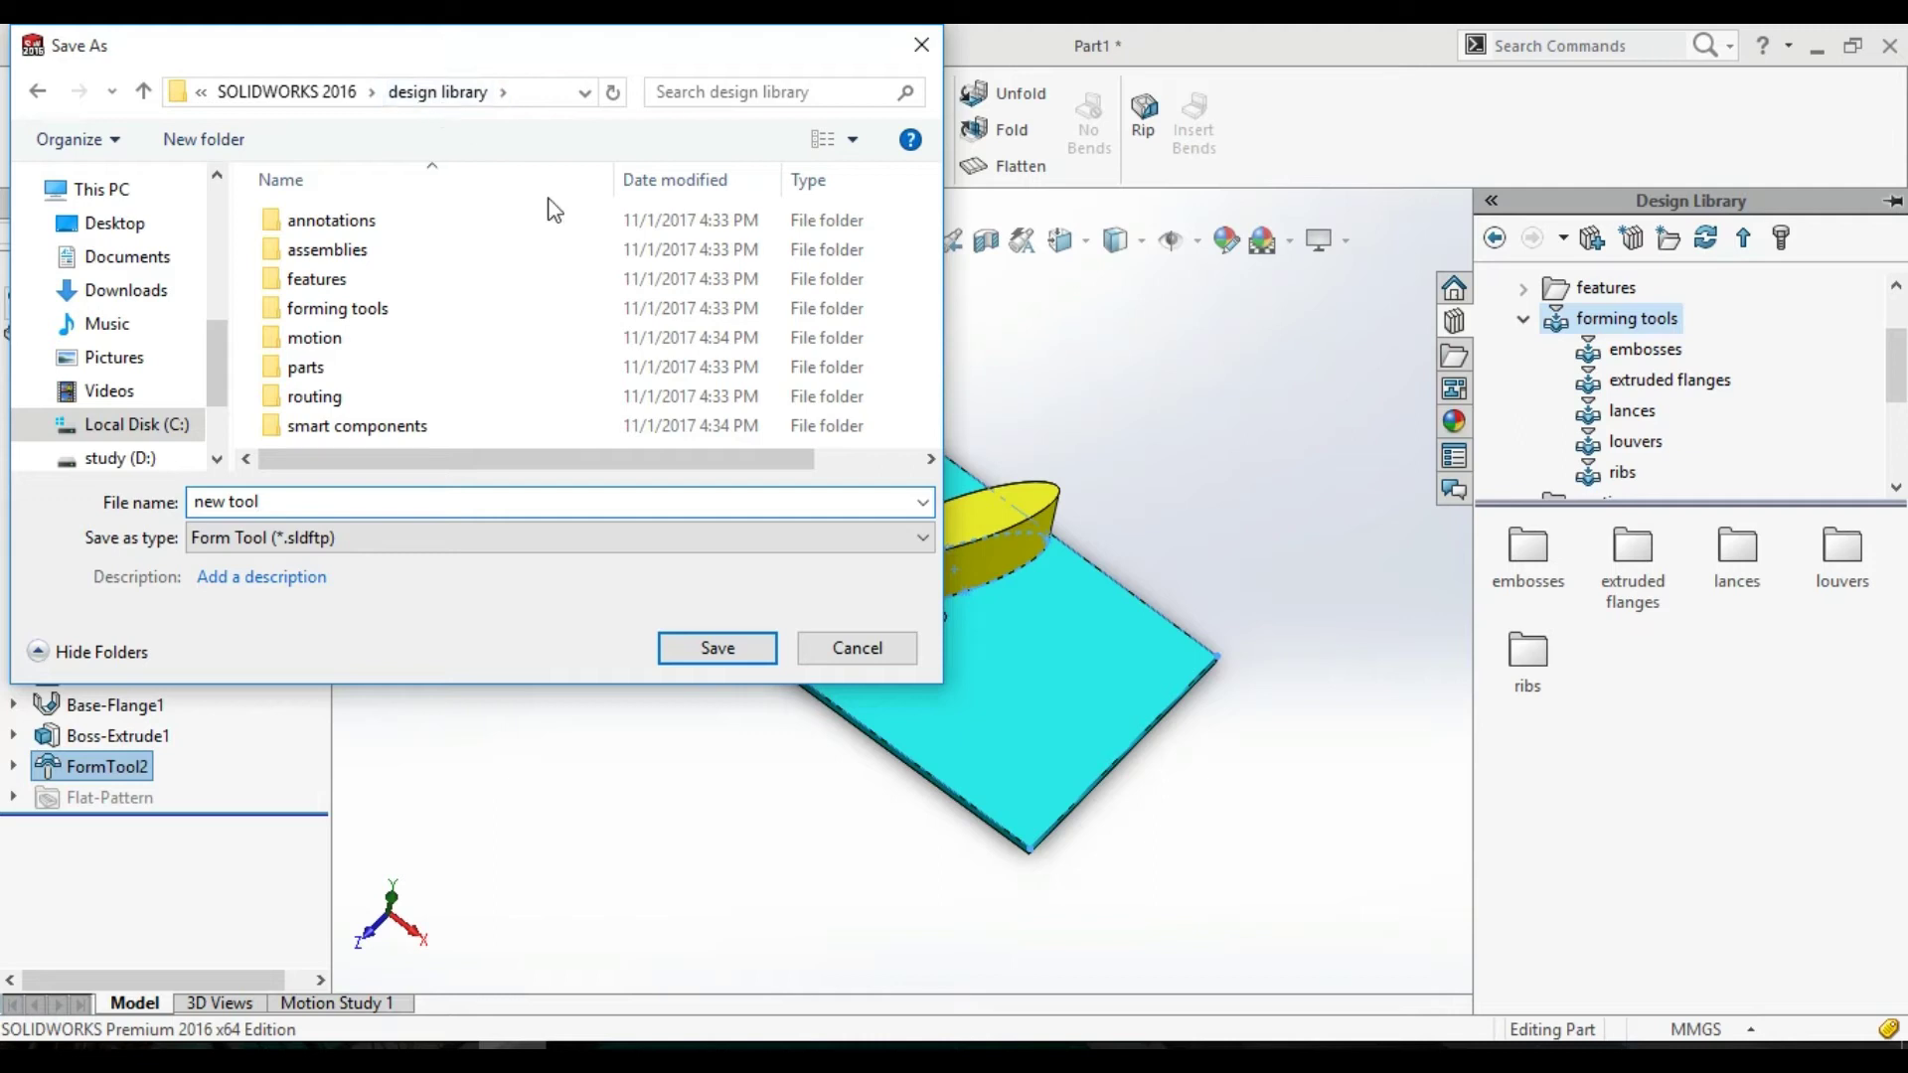
pyautogui.click(718, 649)
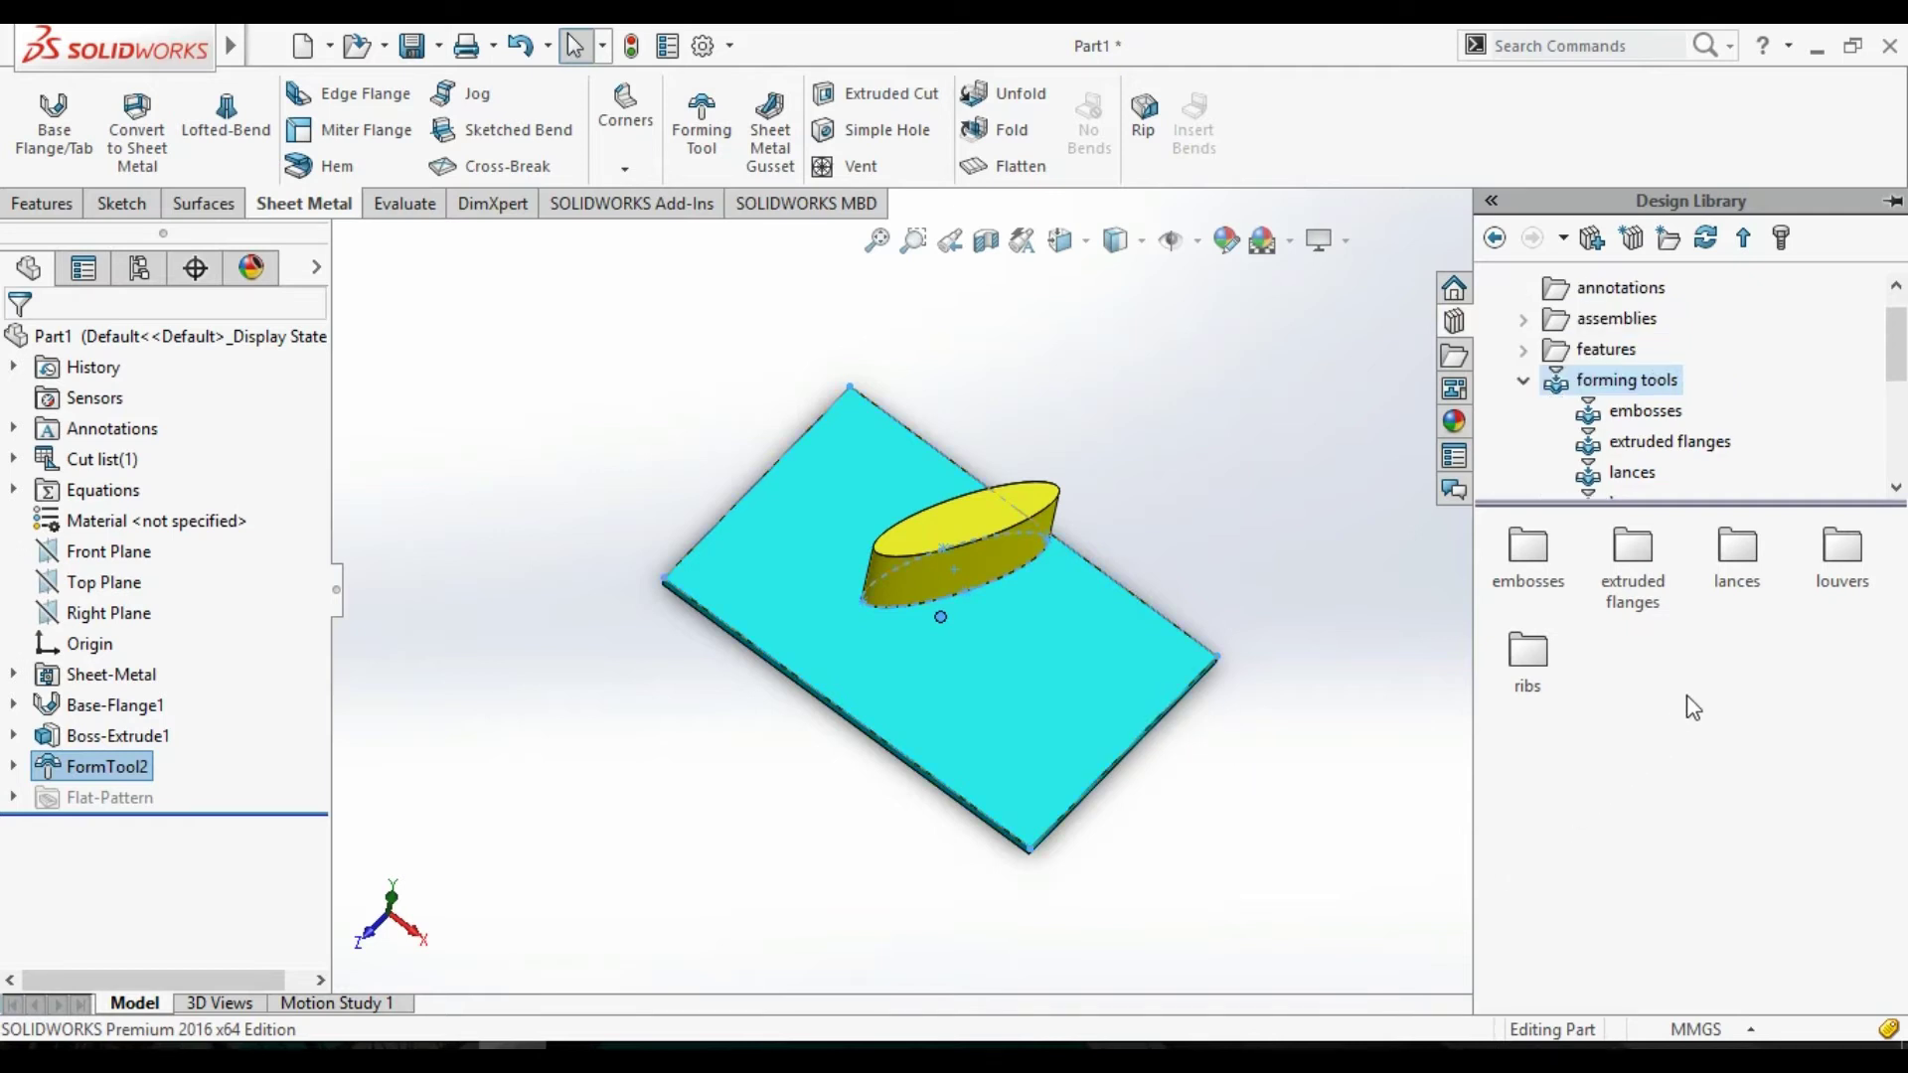
# Scroll the Design Library root to confirm 'new tool' is listed.
pyautogui.scroll(-2, 1709, 437)
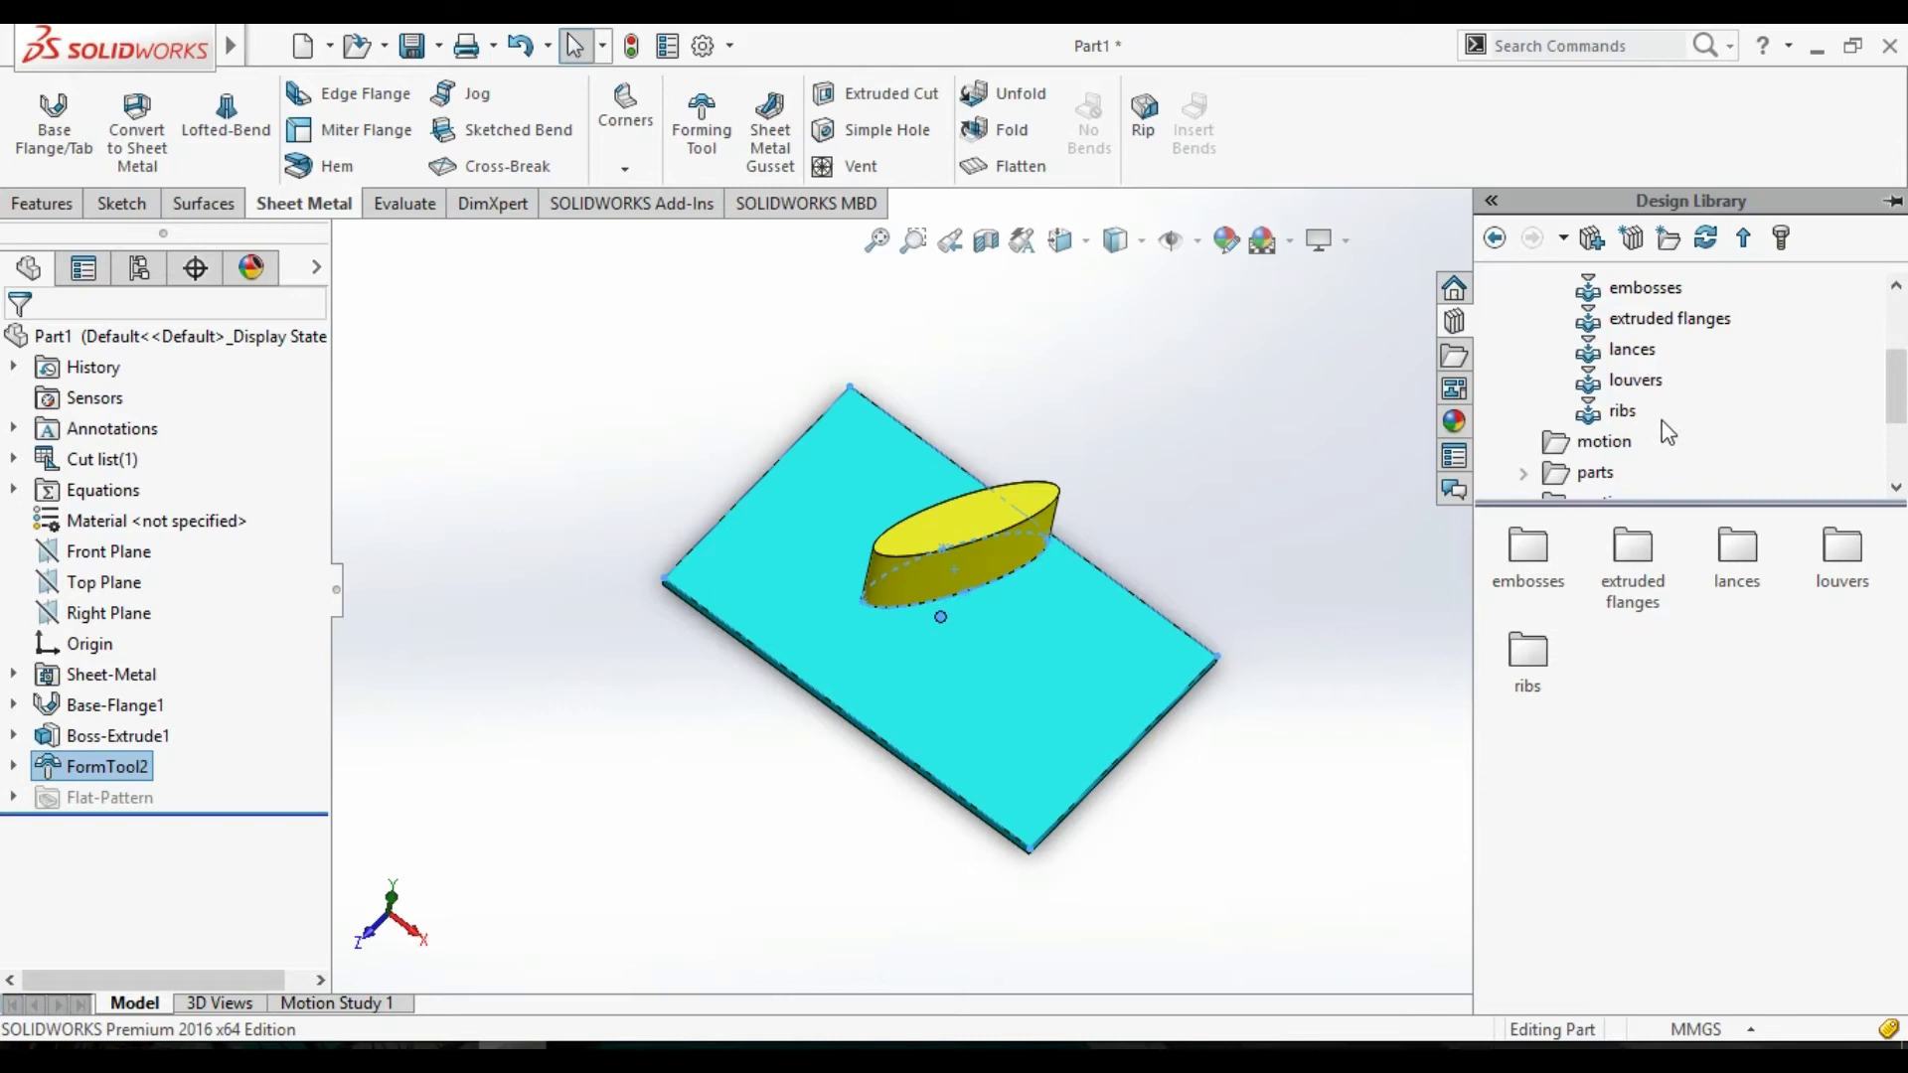
pyautogui.scroll(-2, 1667, 433)
pyautogui.scroll(4, 1666, 434)
pyautogui.scroll(1, 1661, 434)
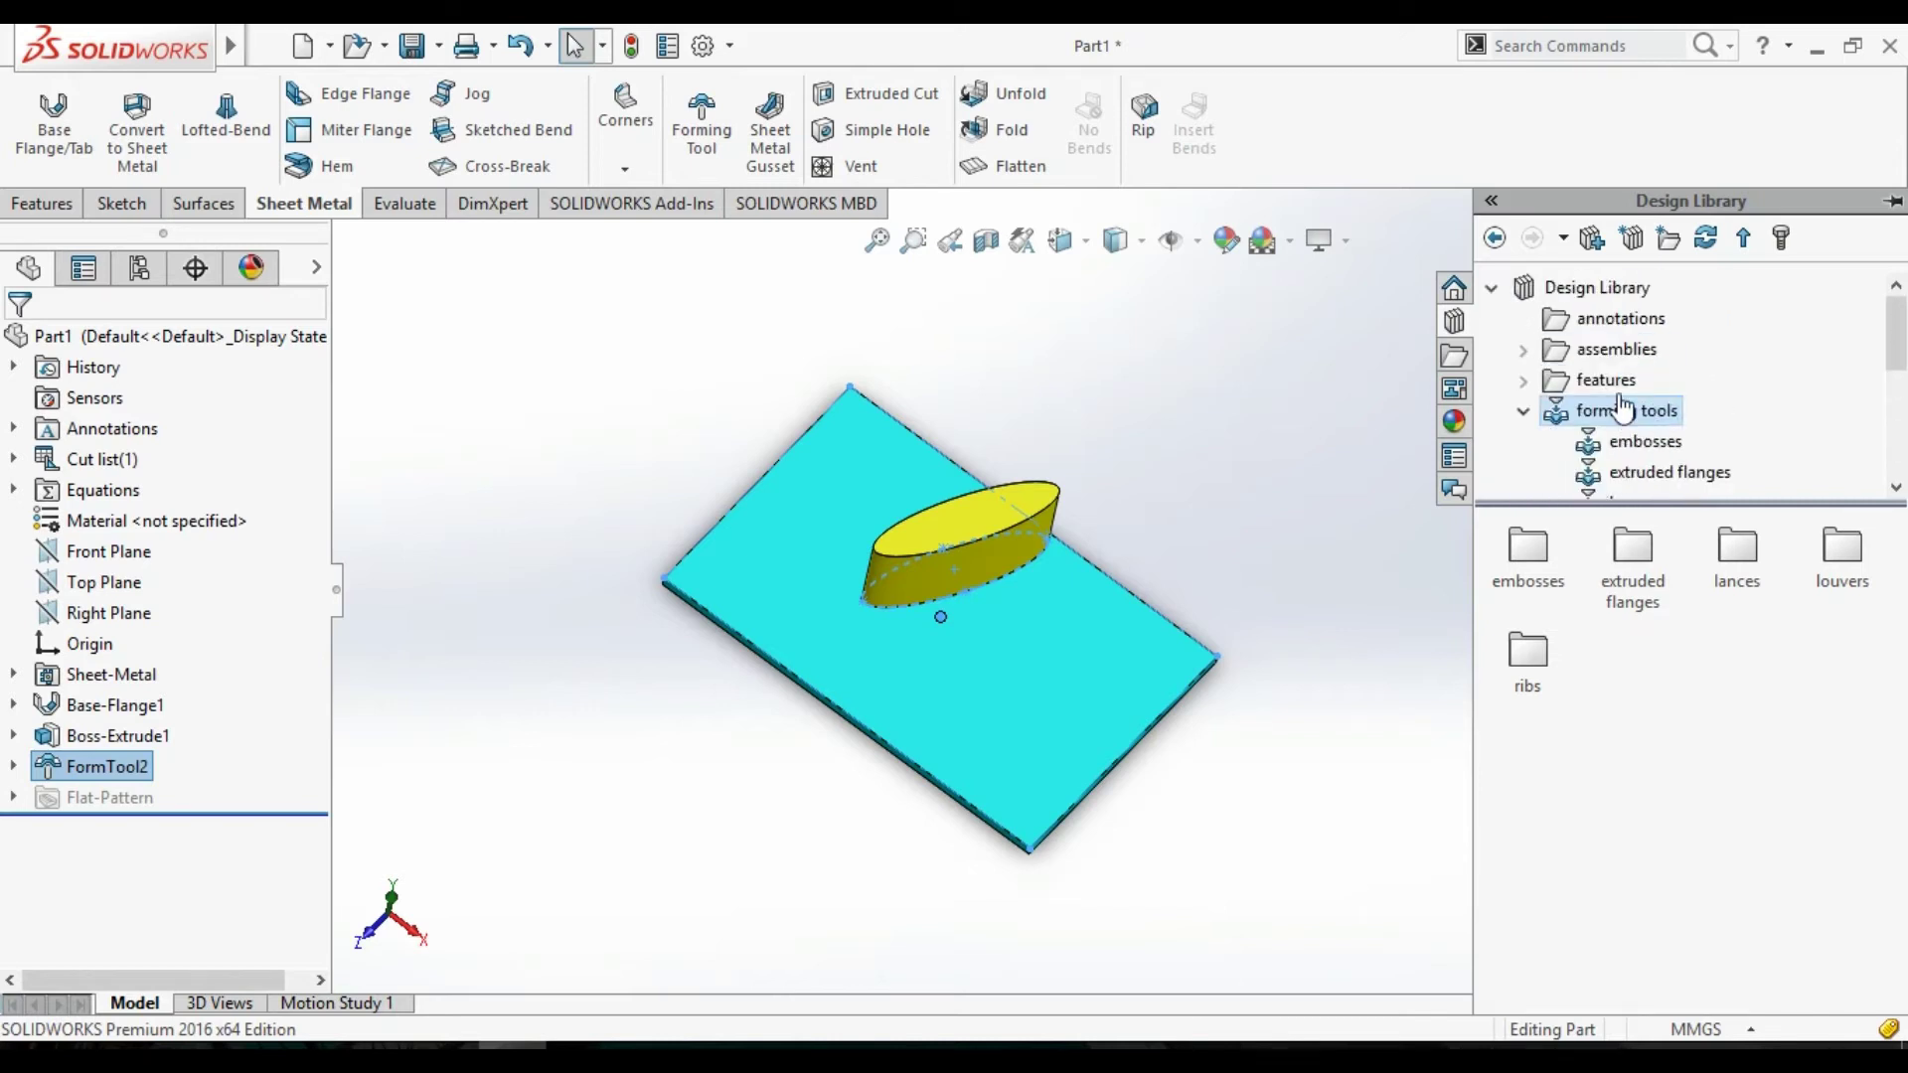
pyautogui.click(1616, 289)
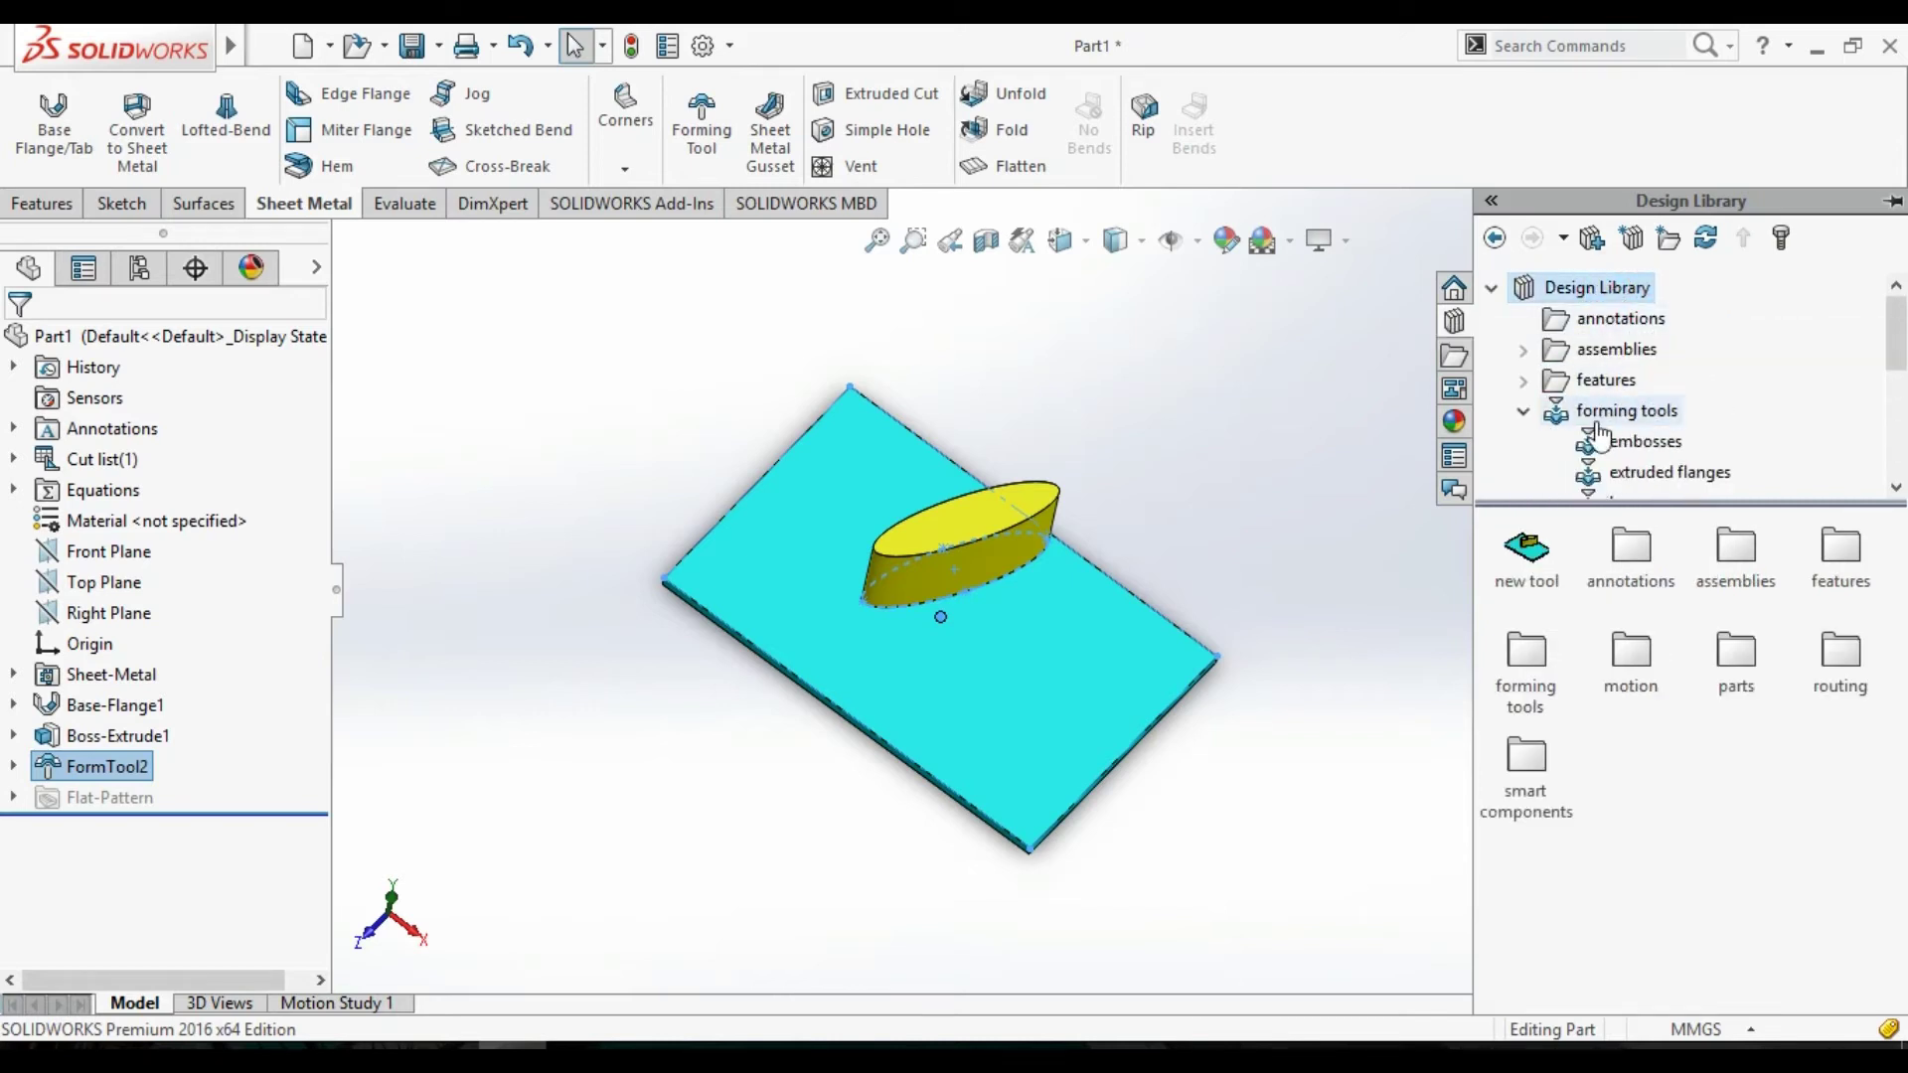
# Clear the selection, hide the Design Library, and create a new Part document.
pyautogui.click(1441, 784)
pyautogui.click(1319, 733)
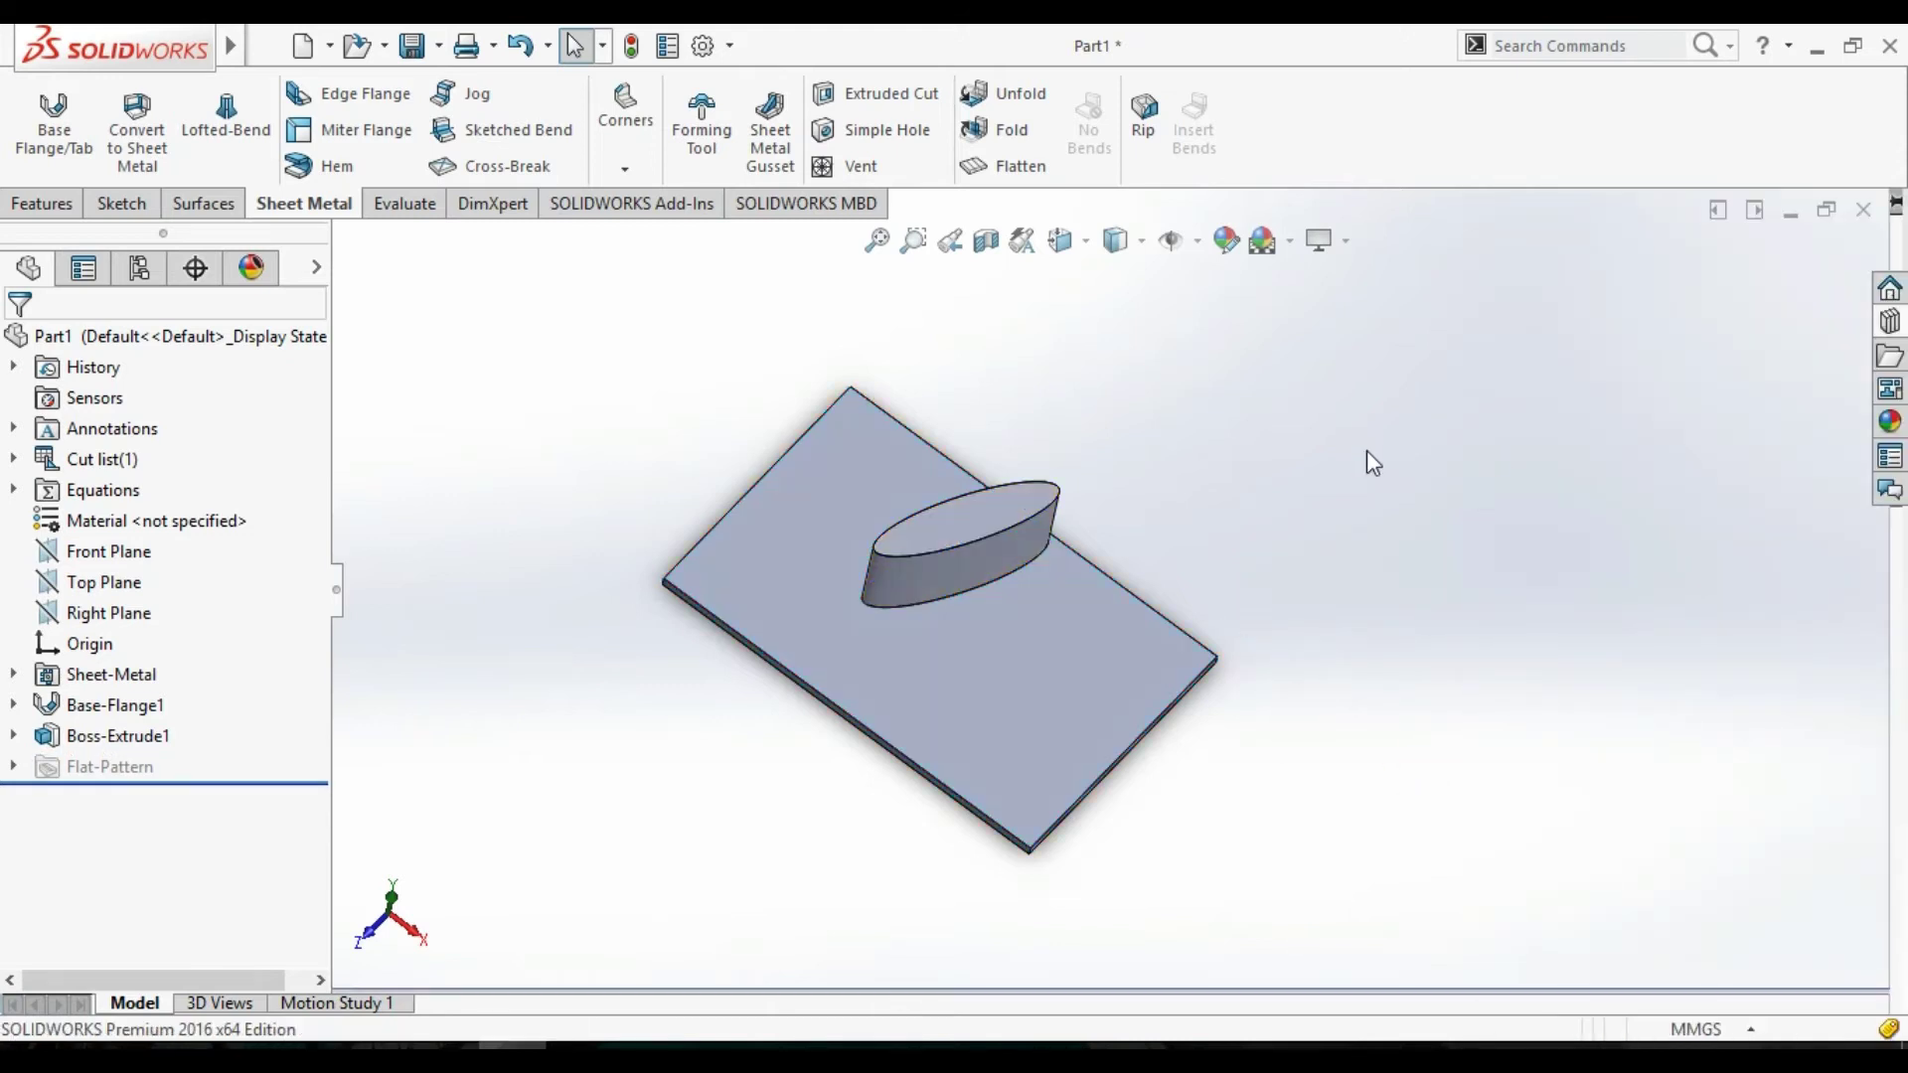
pyautogui.click(296, 46)
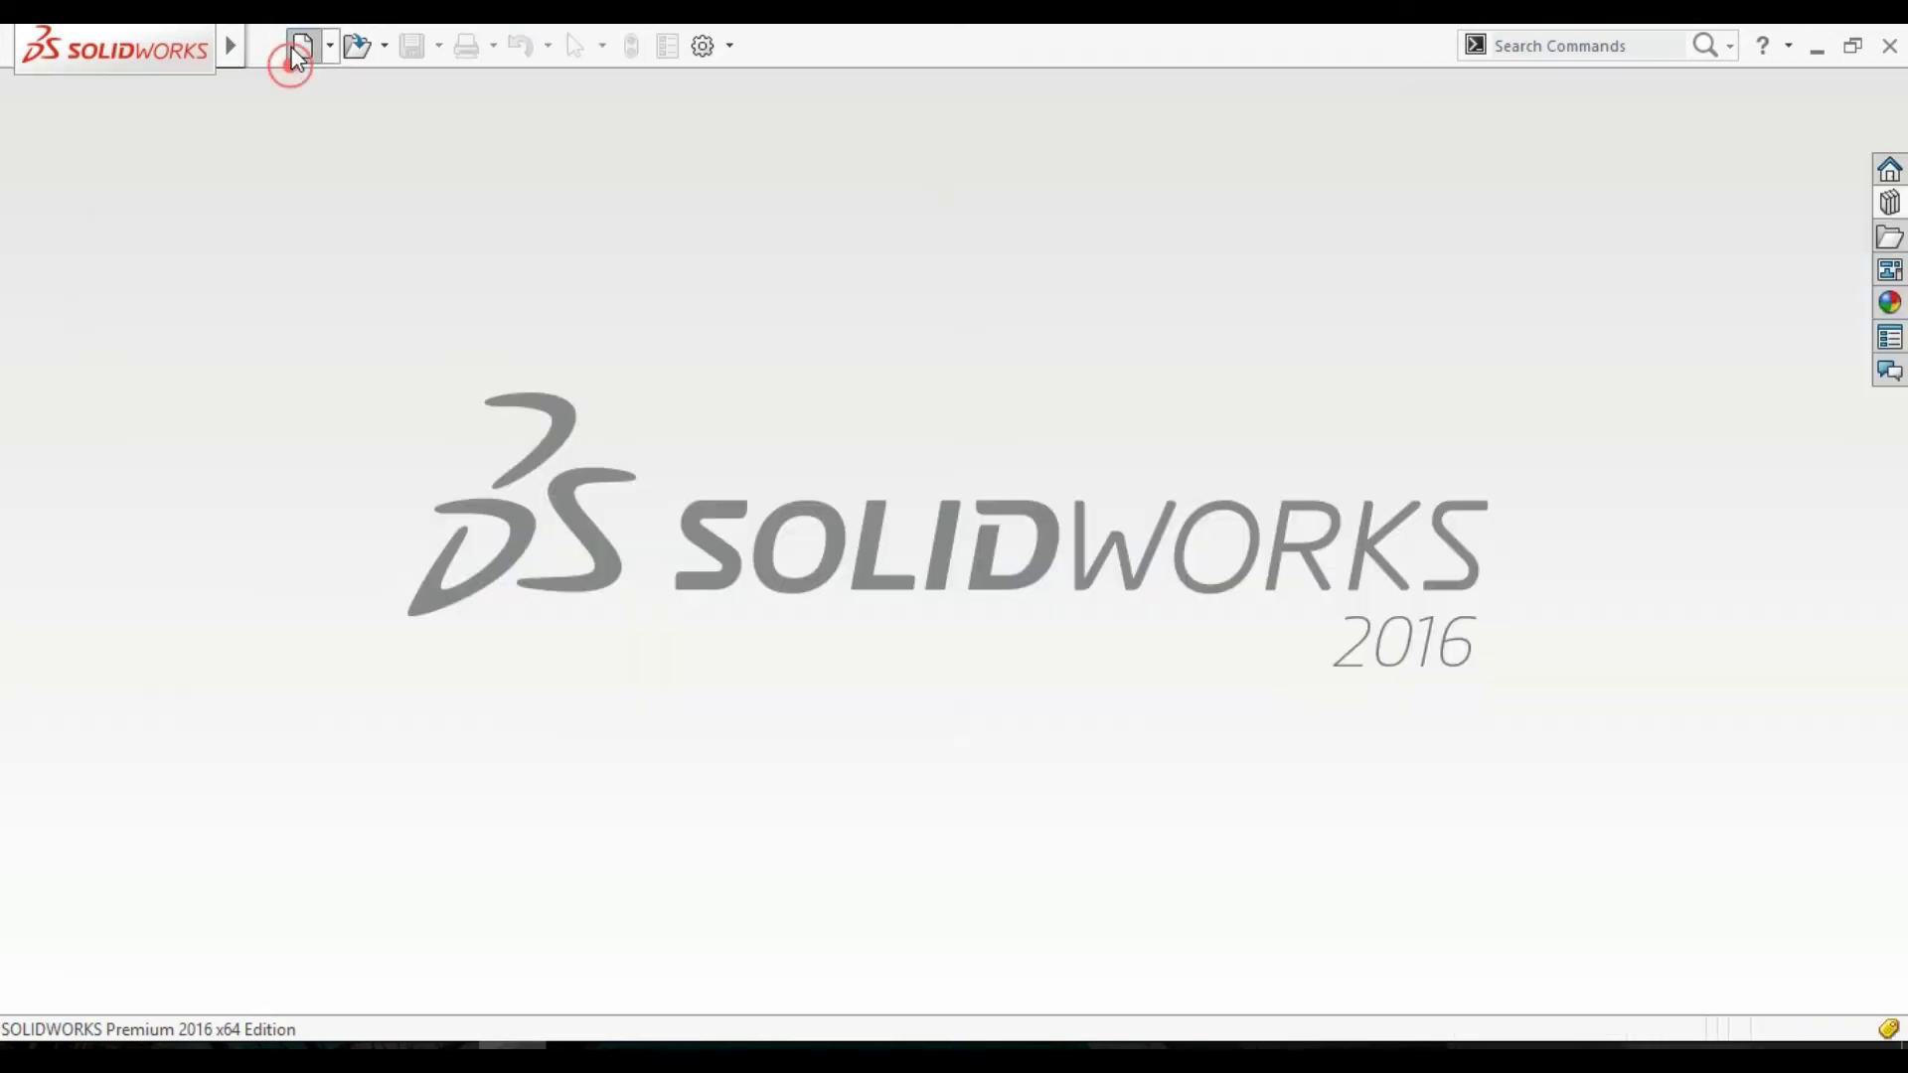
pyautogui.click(625, 706)
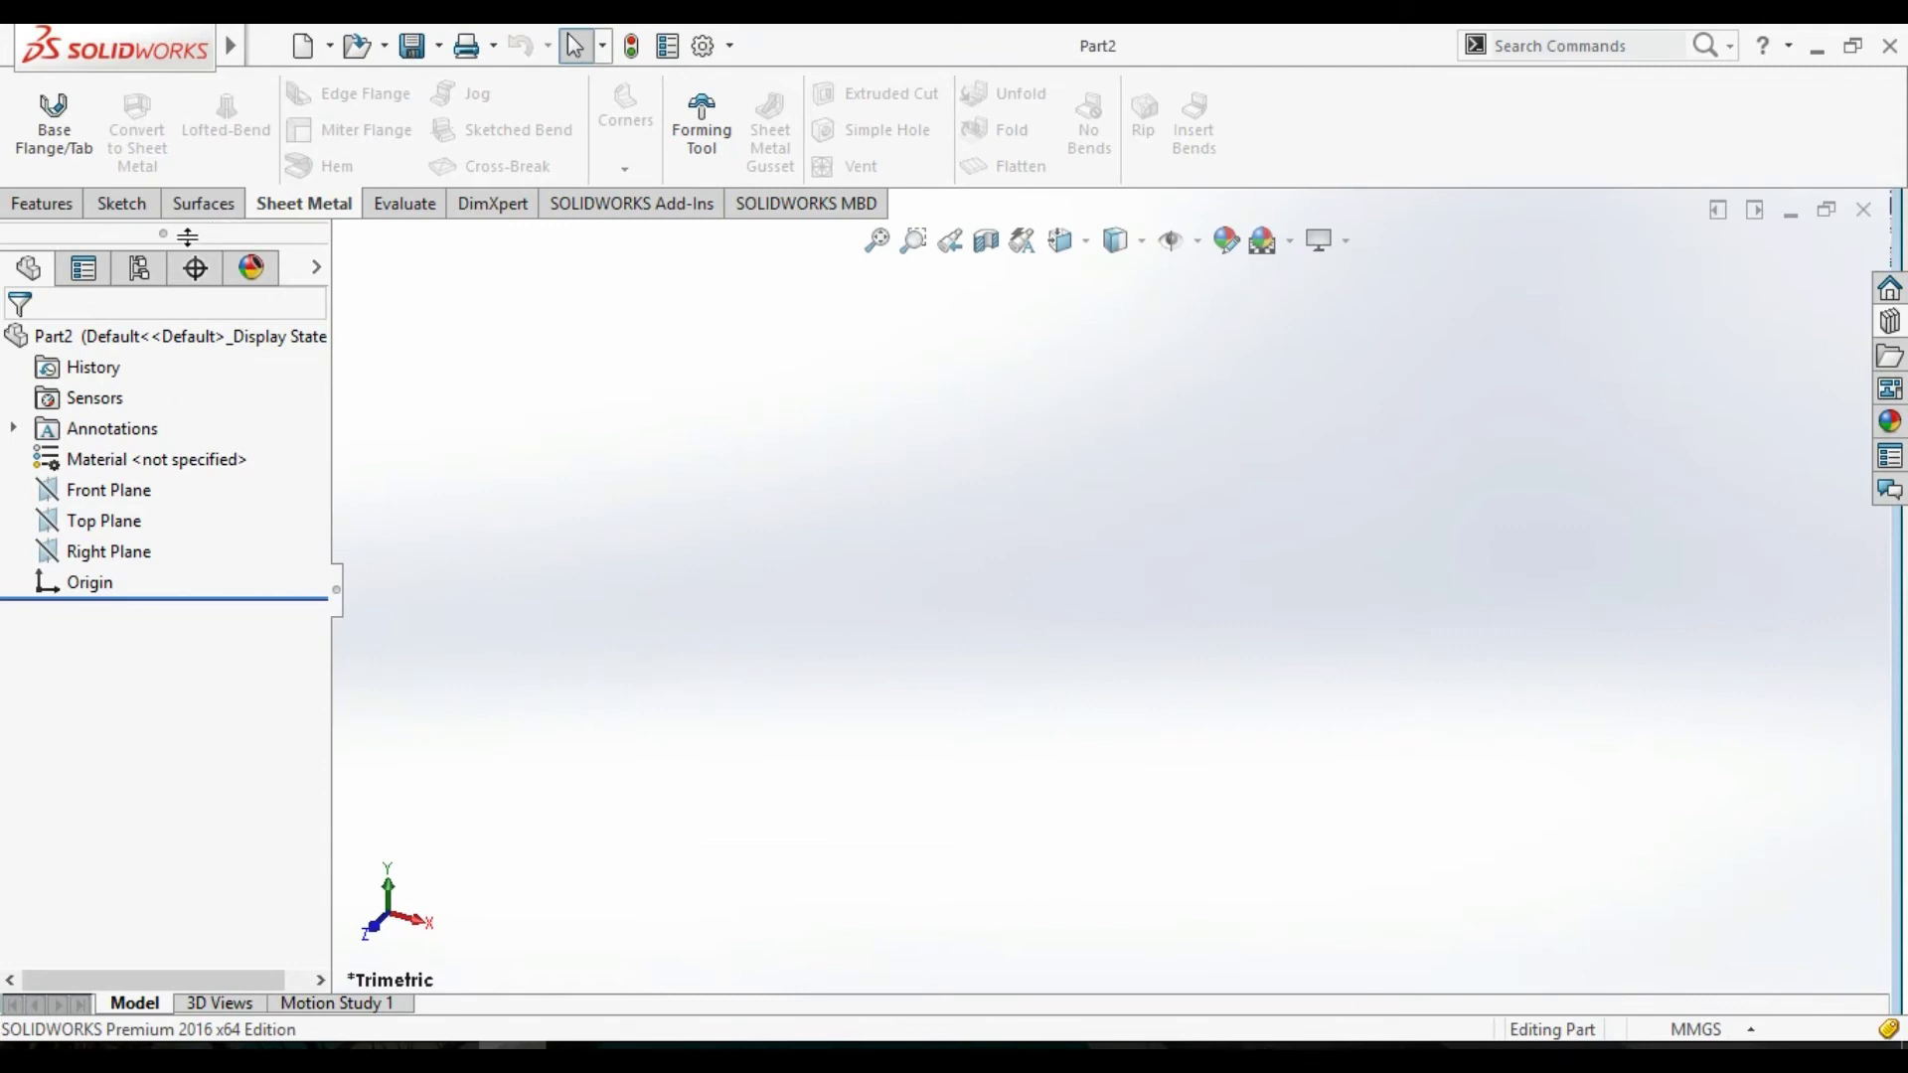
# Sketch a center rectangle anchored at the origin on the Top Plane.
pyautogui.click(98, 525)
pyautogui.click(121, 202)
pyautogui.click(184, 131)
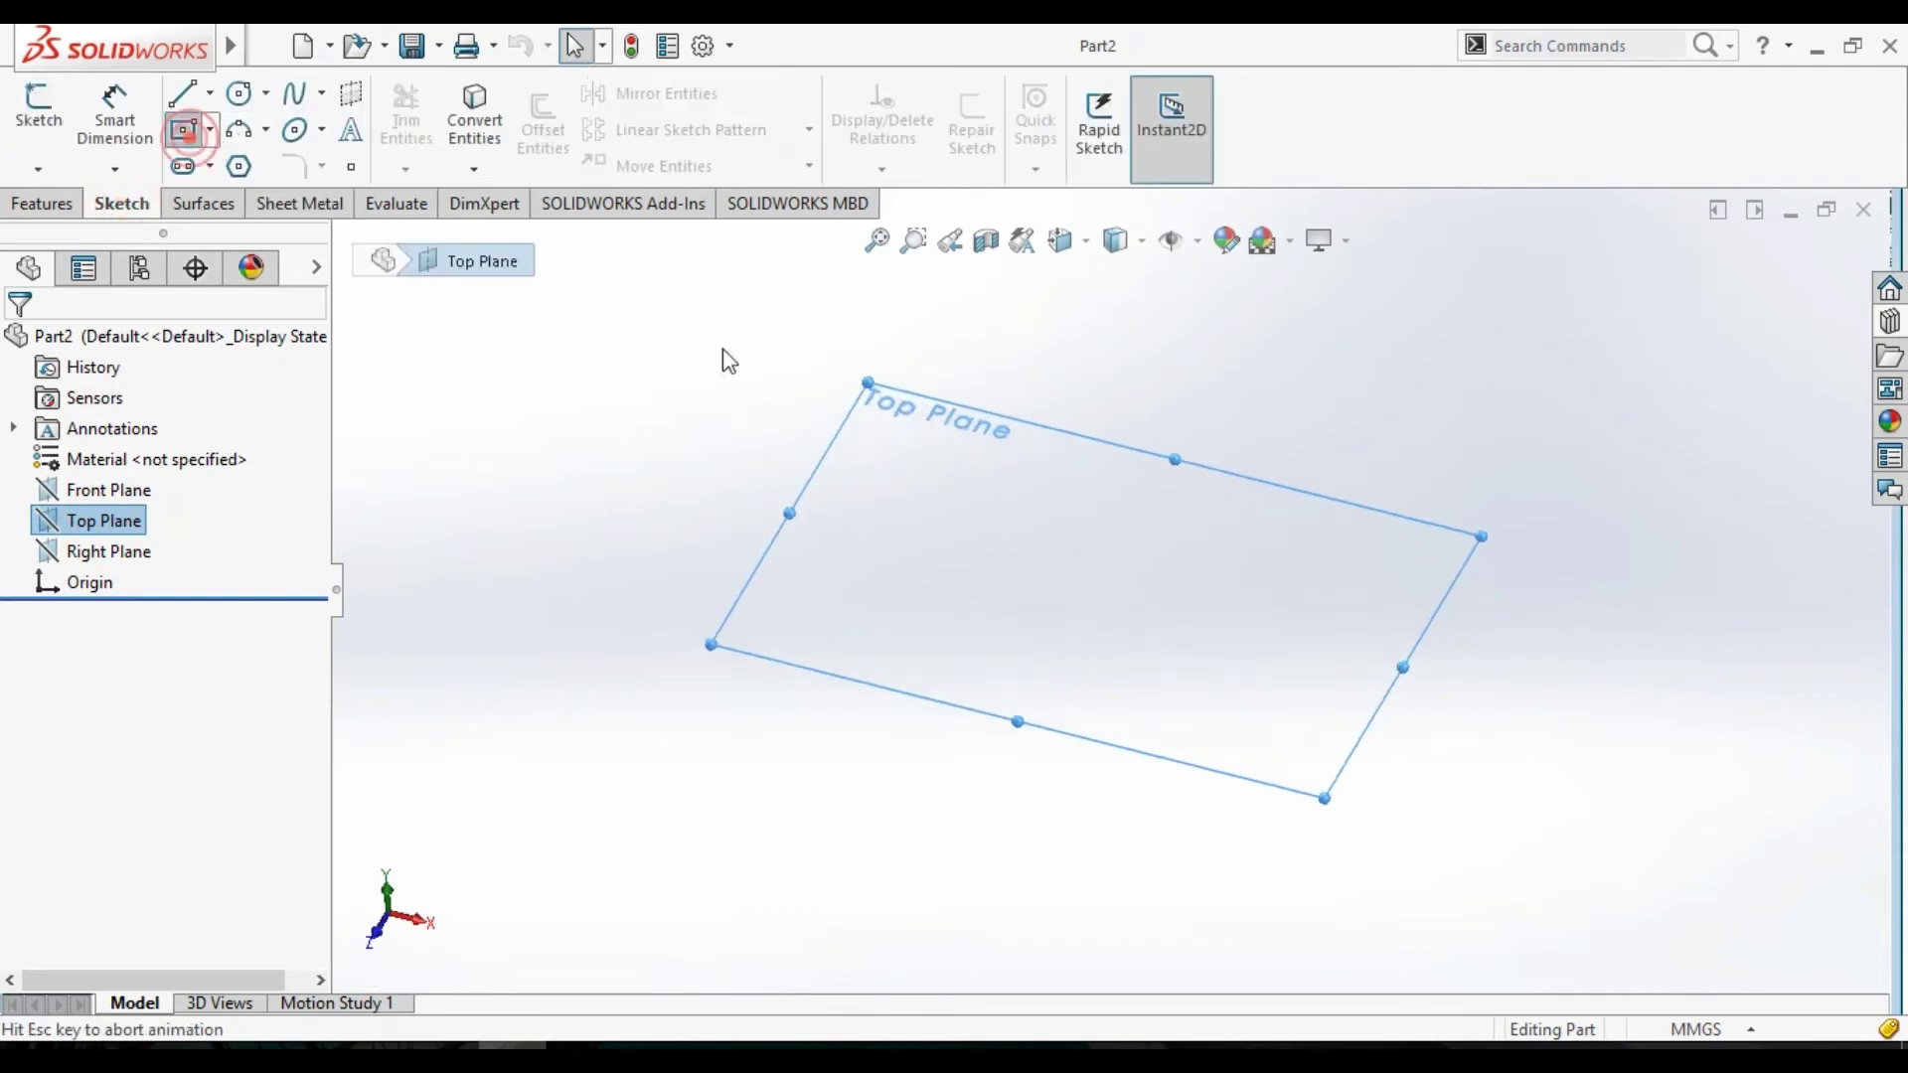
pyautogui.click(1109, 590)
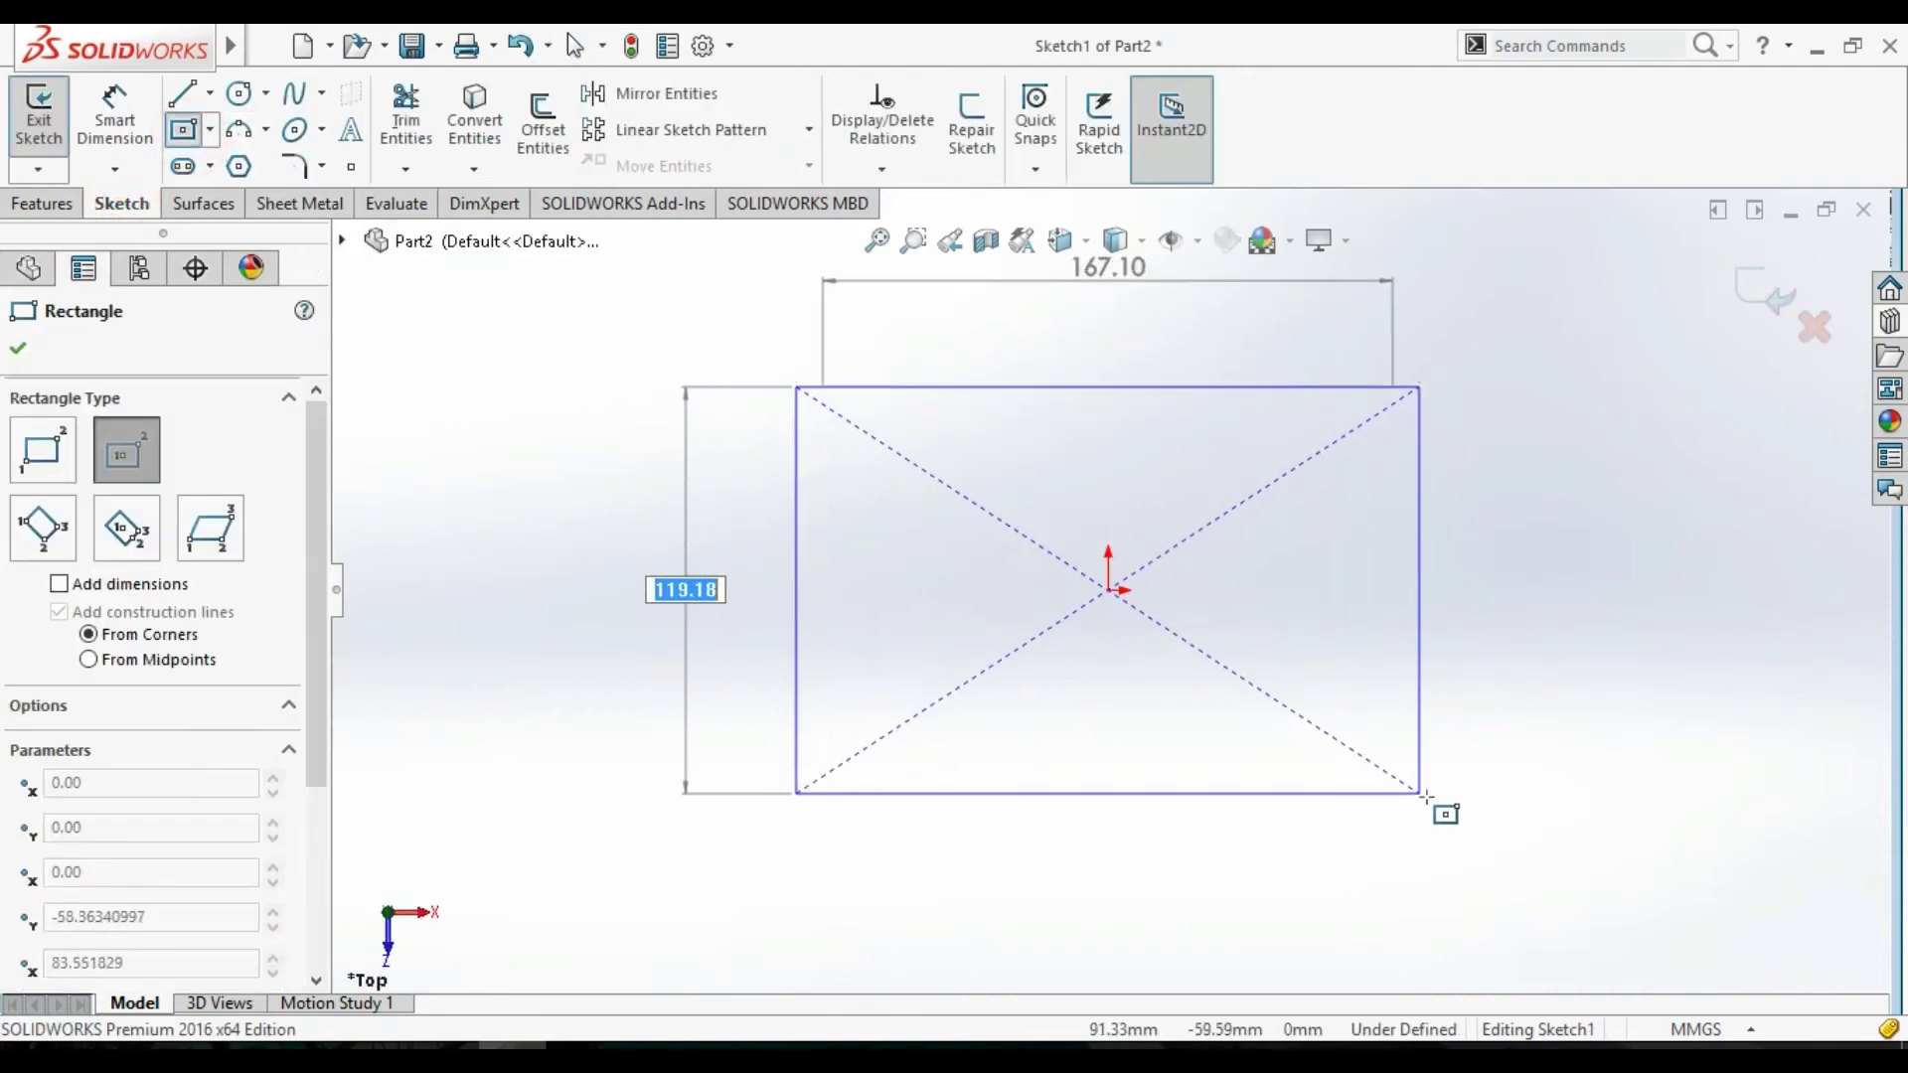
pyautogui.click(1506, 801)
pyautogui.click(1759, 286)
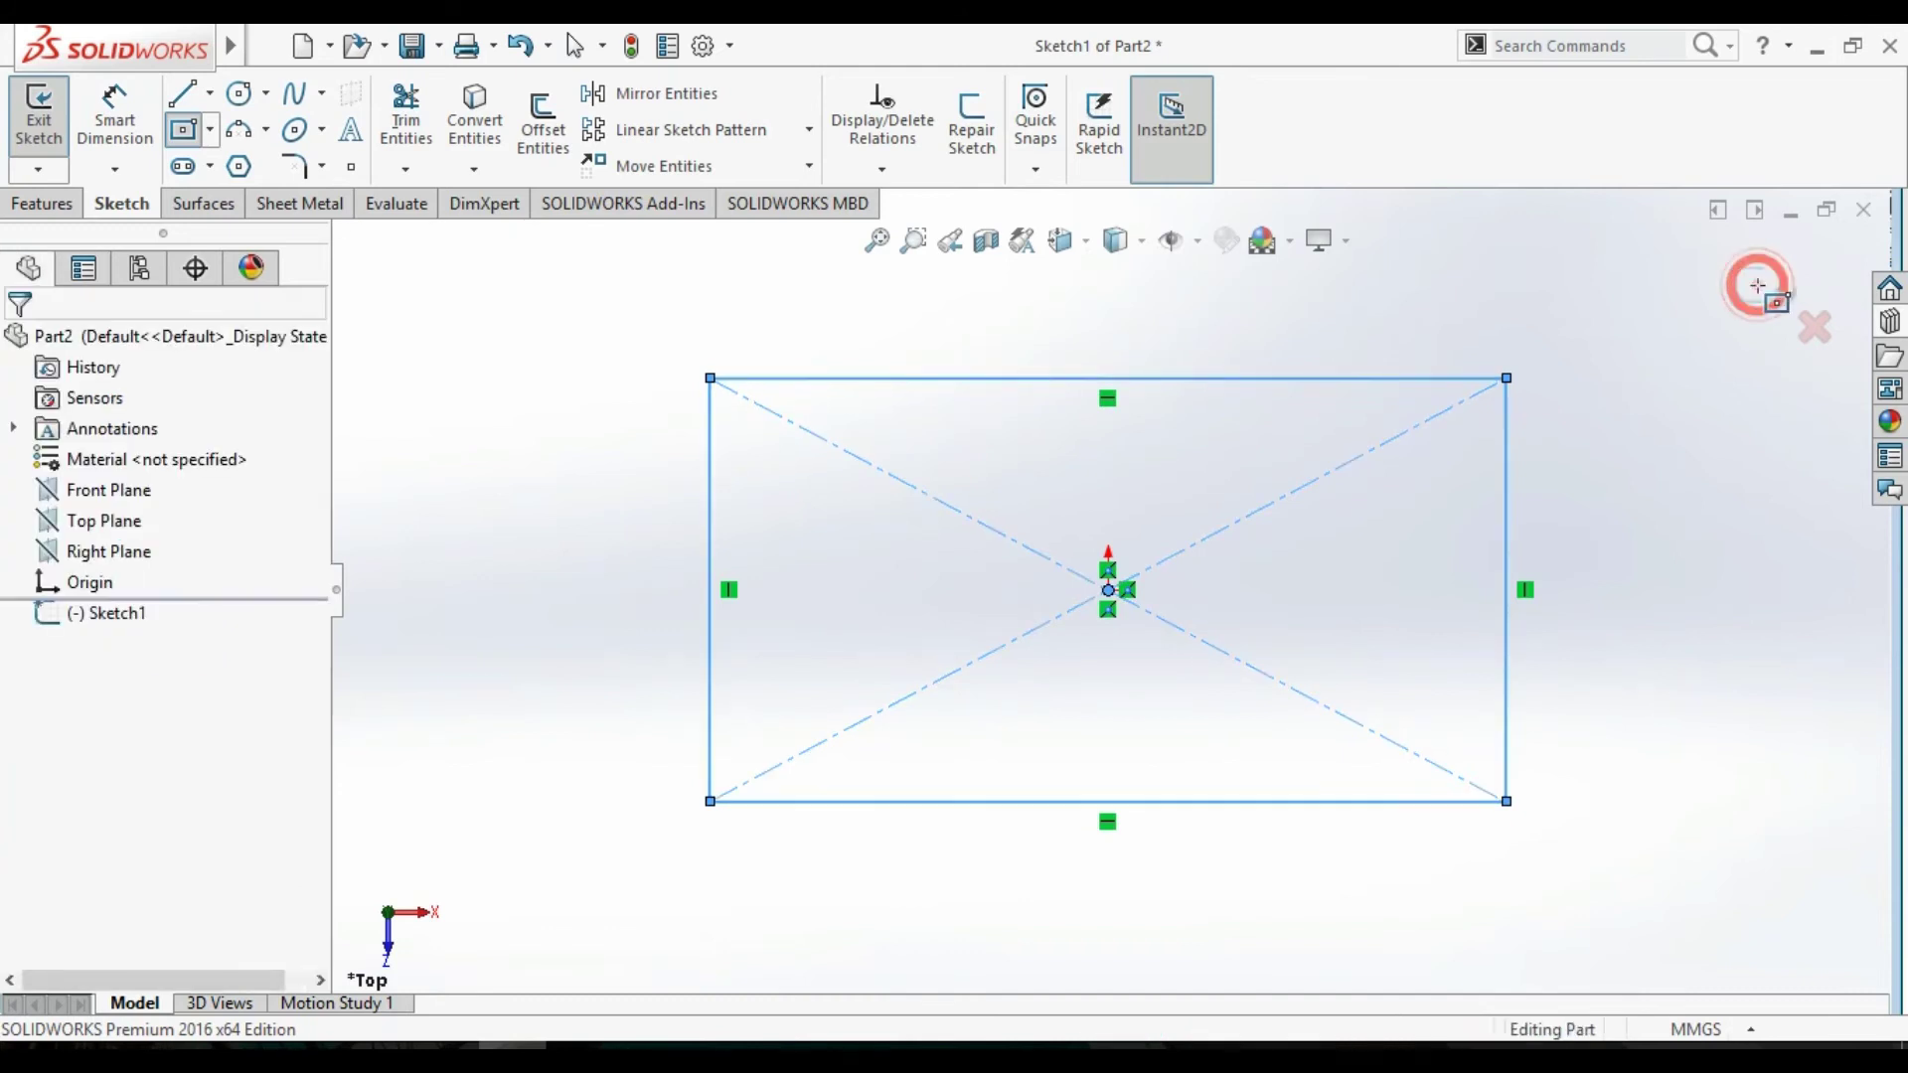
# Turn the rectangle into a 5 mm thick Base-Flange1 sheet-metal plate.
pyautogui.click(267, 203)
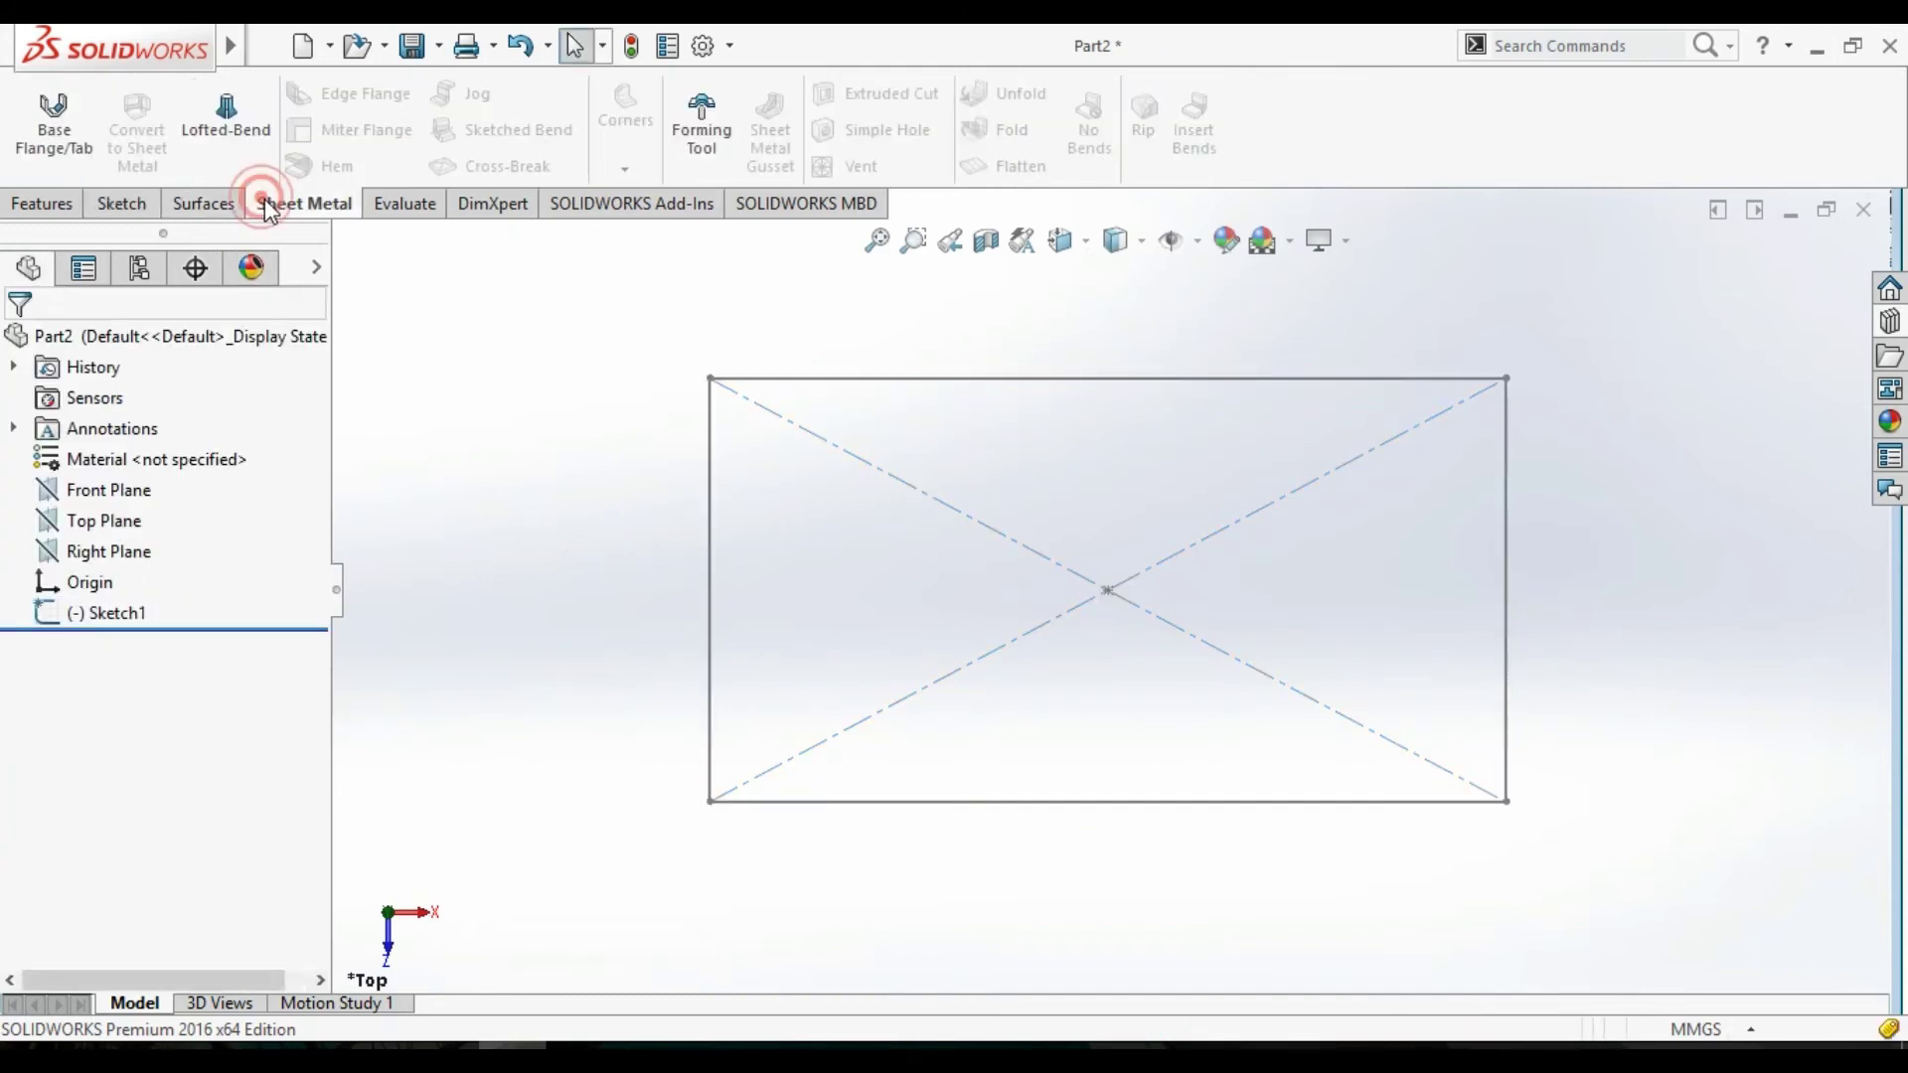
pyautogui.click(54, 111)
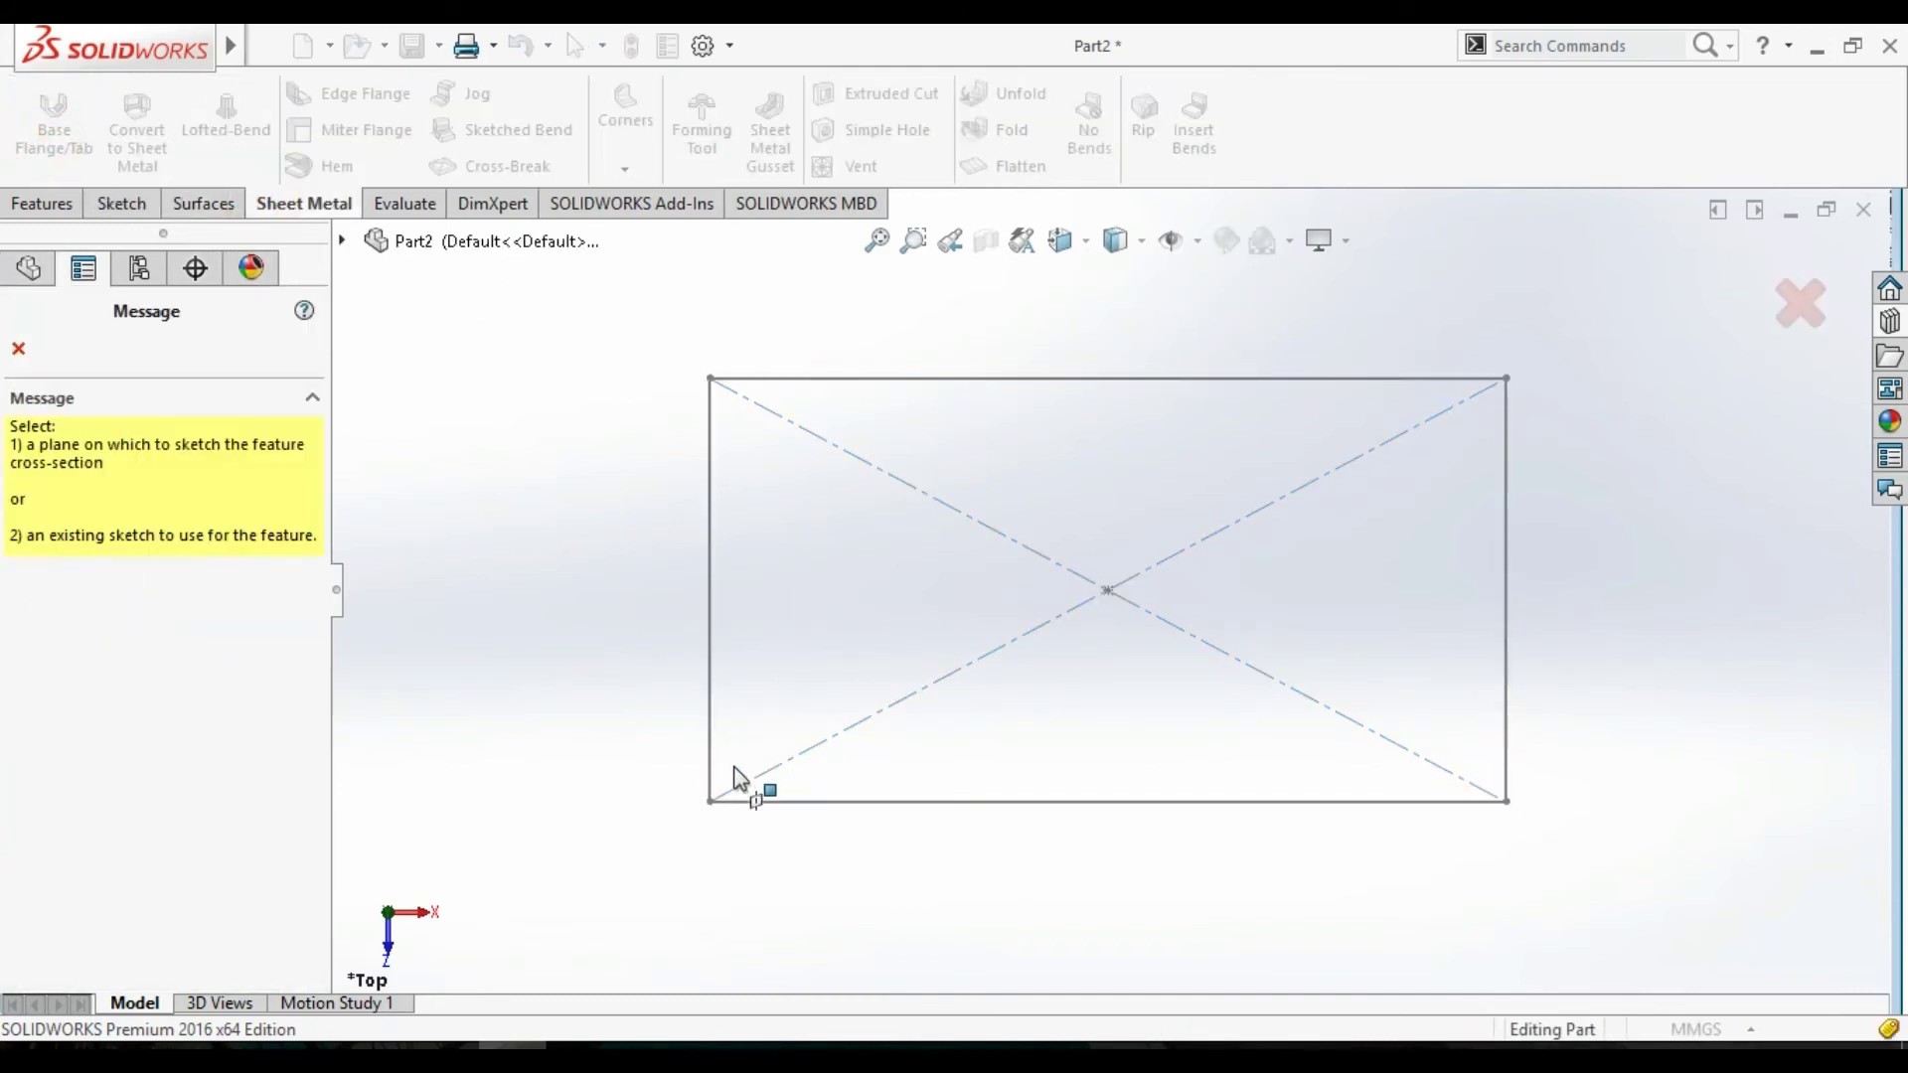
pyautogui.click(732, 809)
pyautogui.click(18, 348)
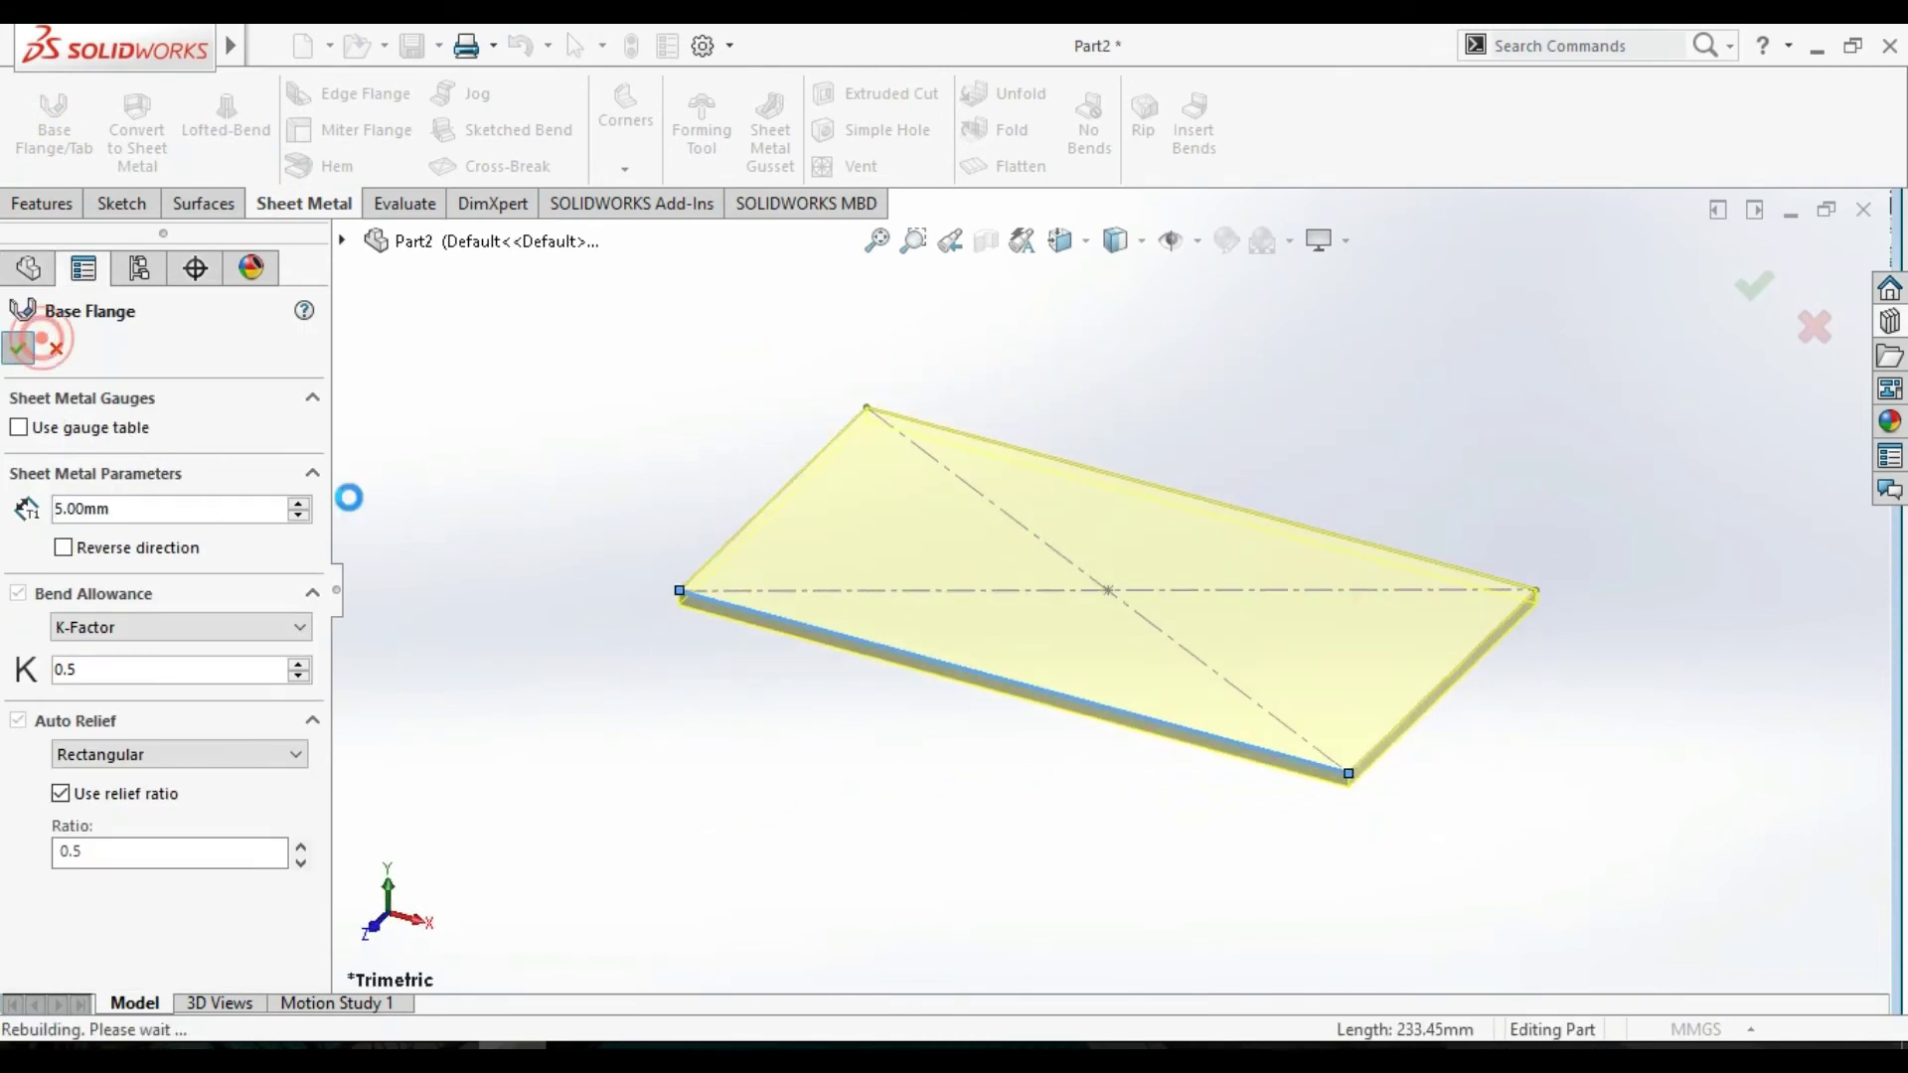
pyautogui.moveTo(652, 391); pyautogui.dragTo(652, 580, button='middle')
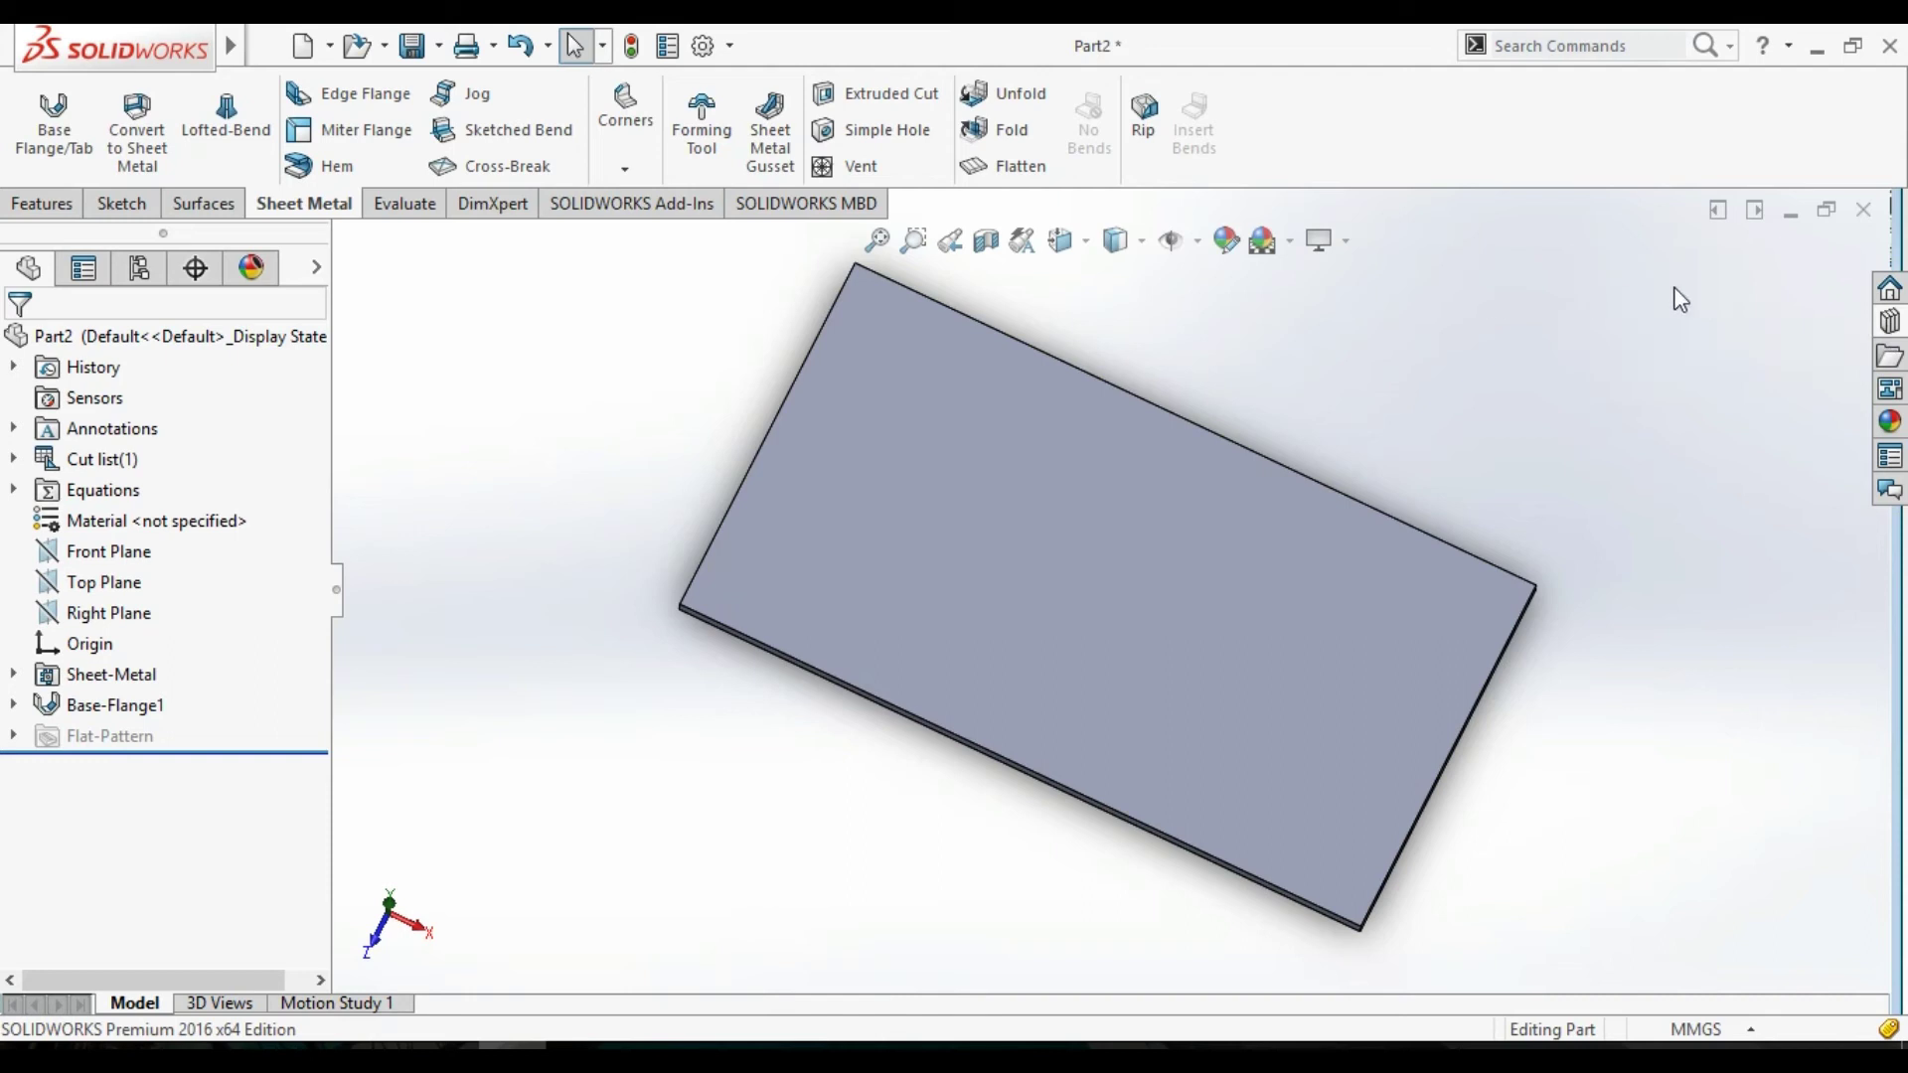
# Drag the 'new tool' form tool from the Design Library onto the plate face.
pyautogui.click(1889, 324)
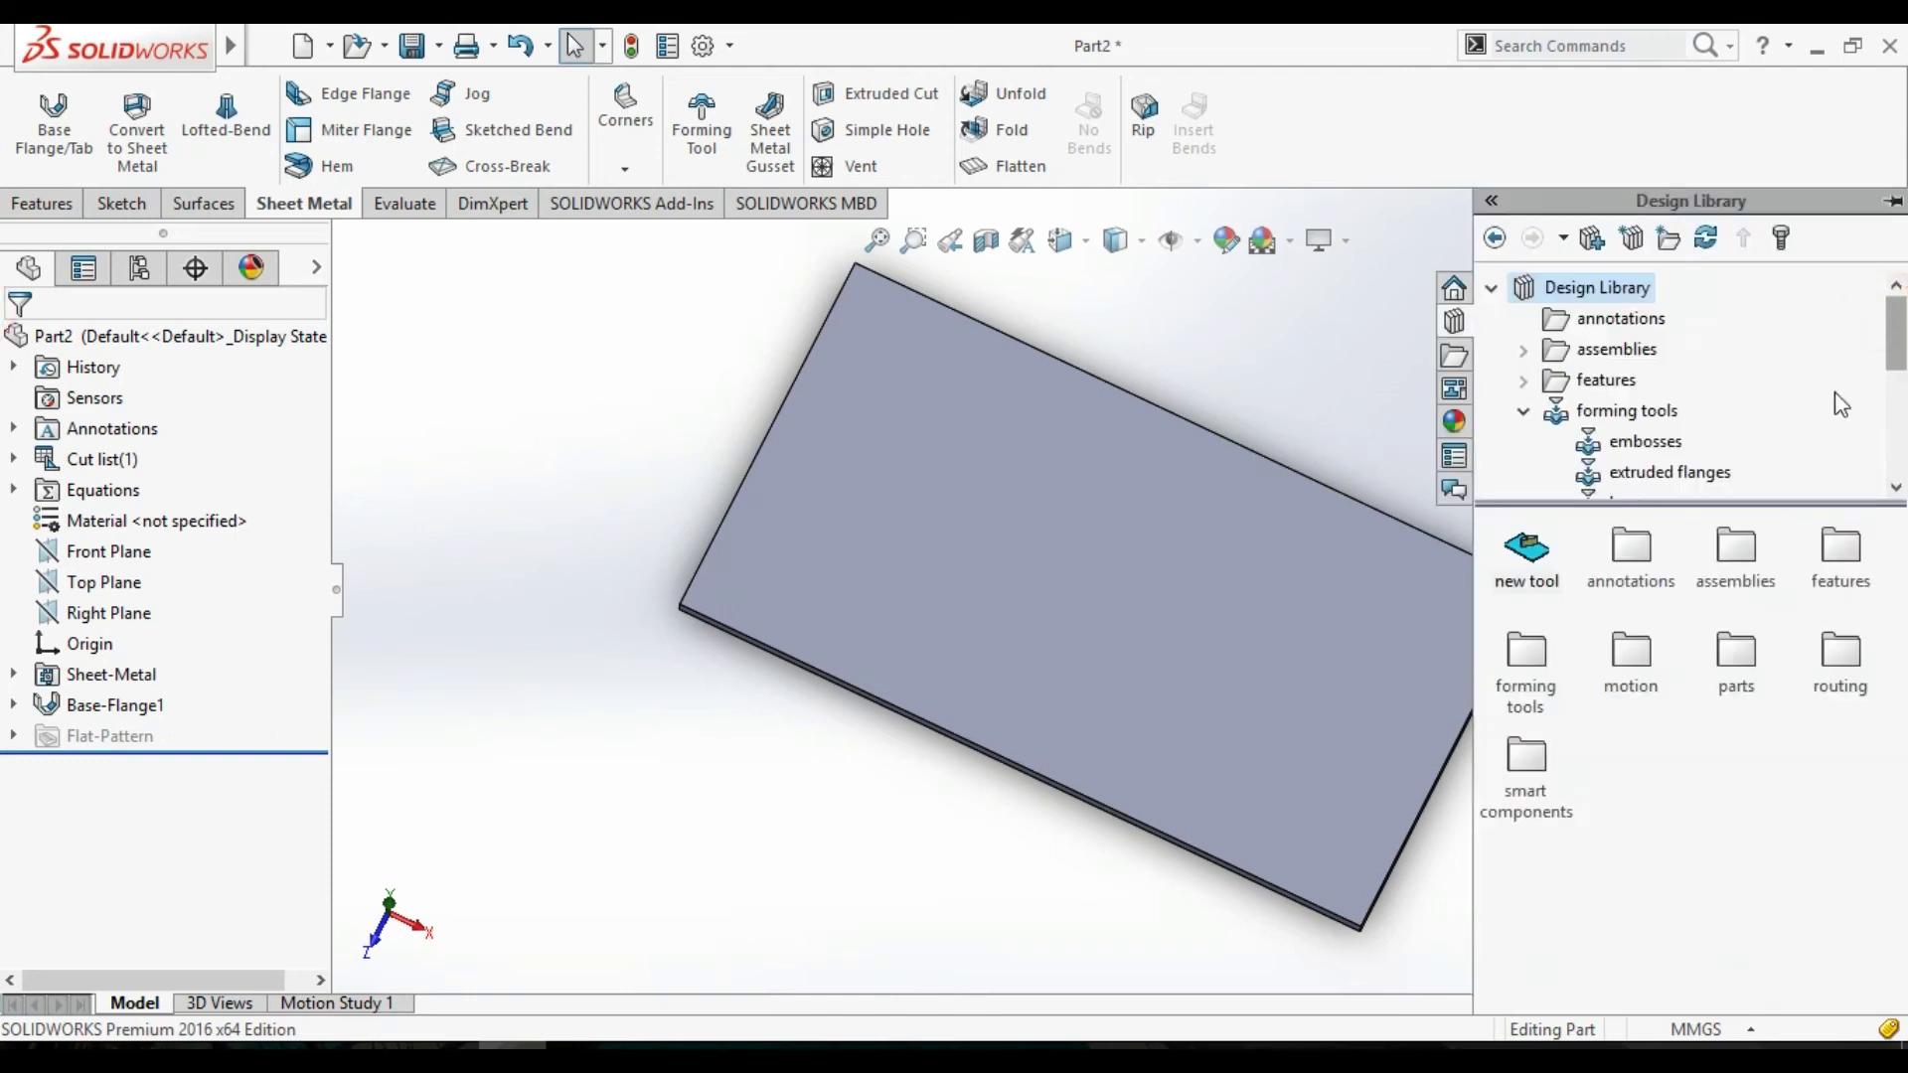
pyautogui.moveTo(1527, 554)
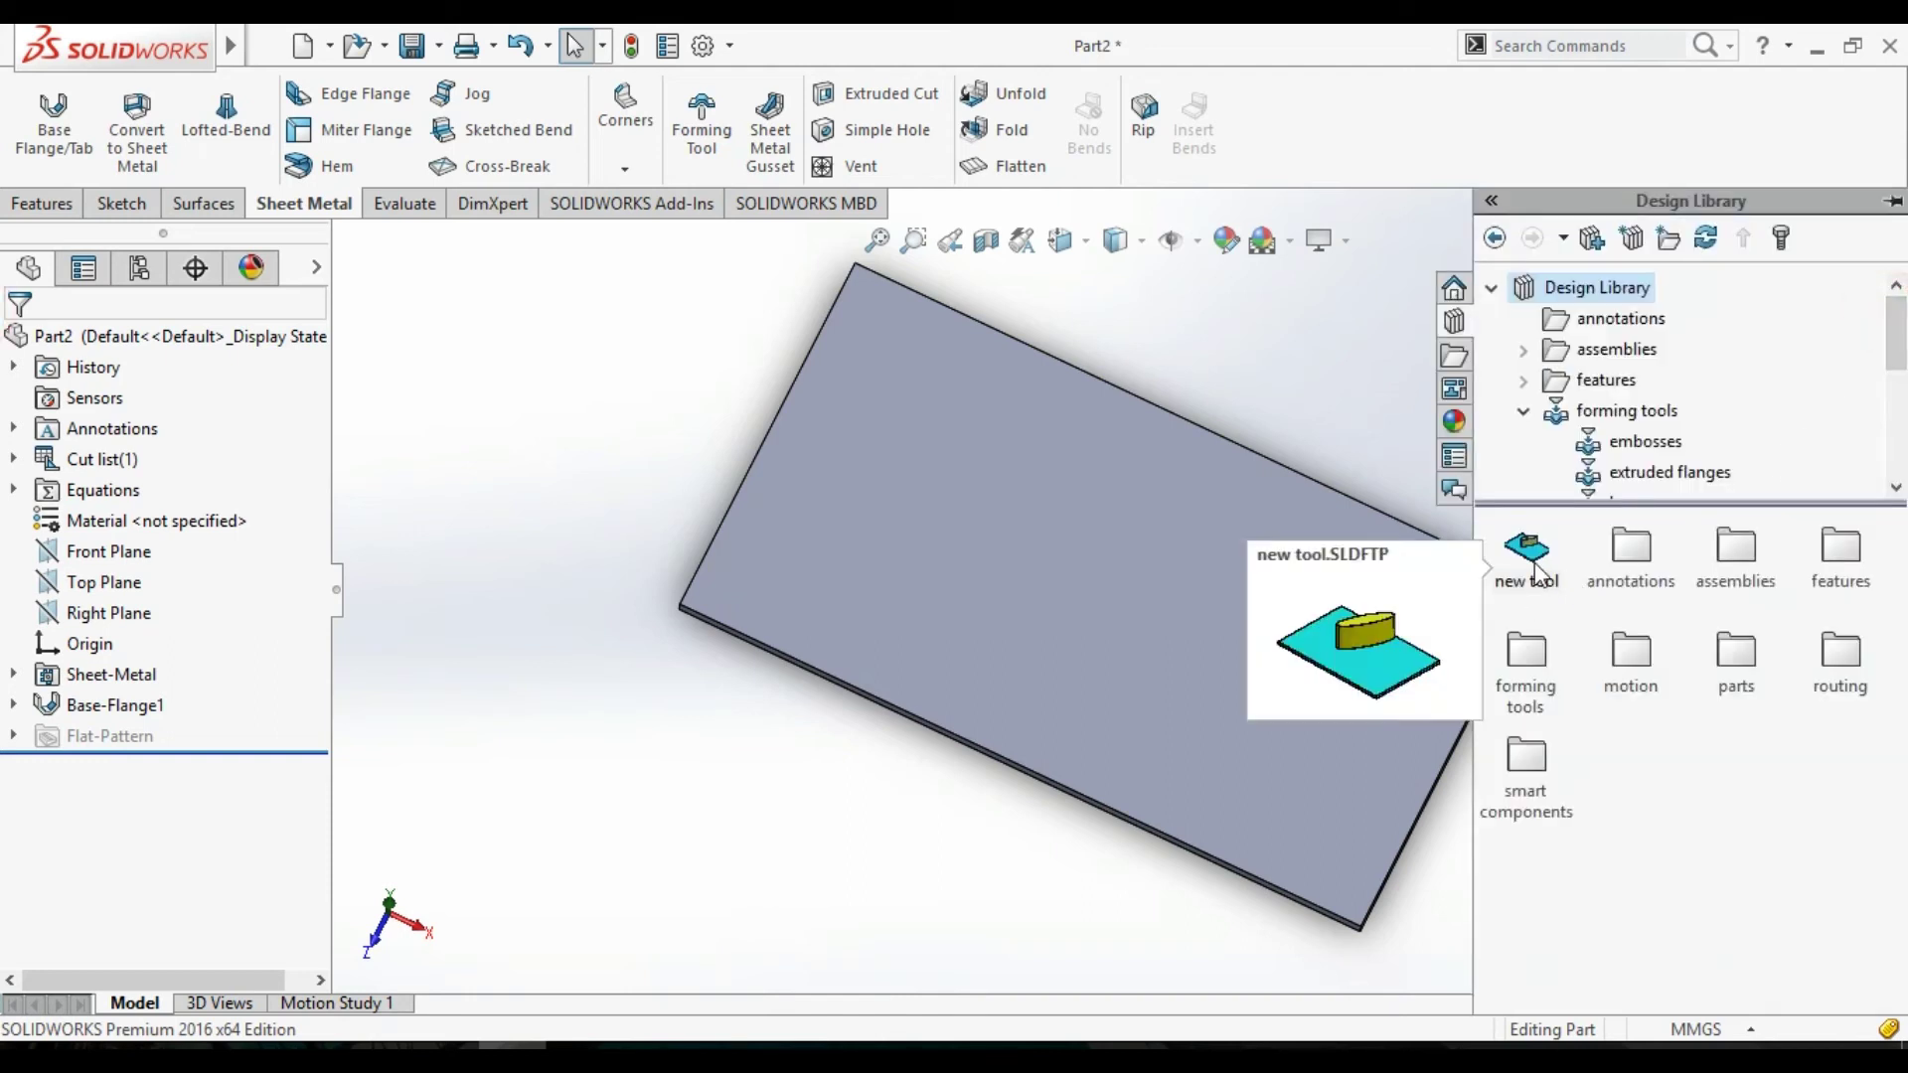
pyautogui.moveTo(1538, 575); pyautogui.dragTo(1063, 613)
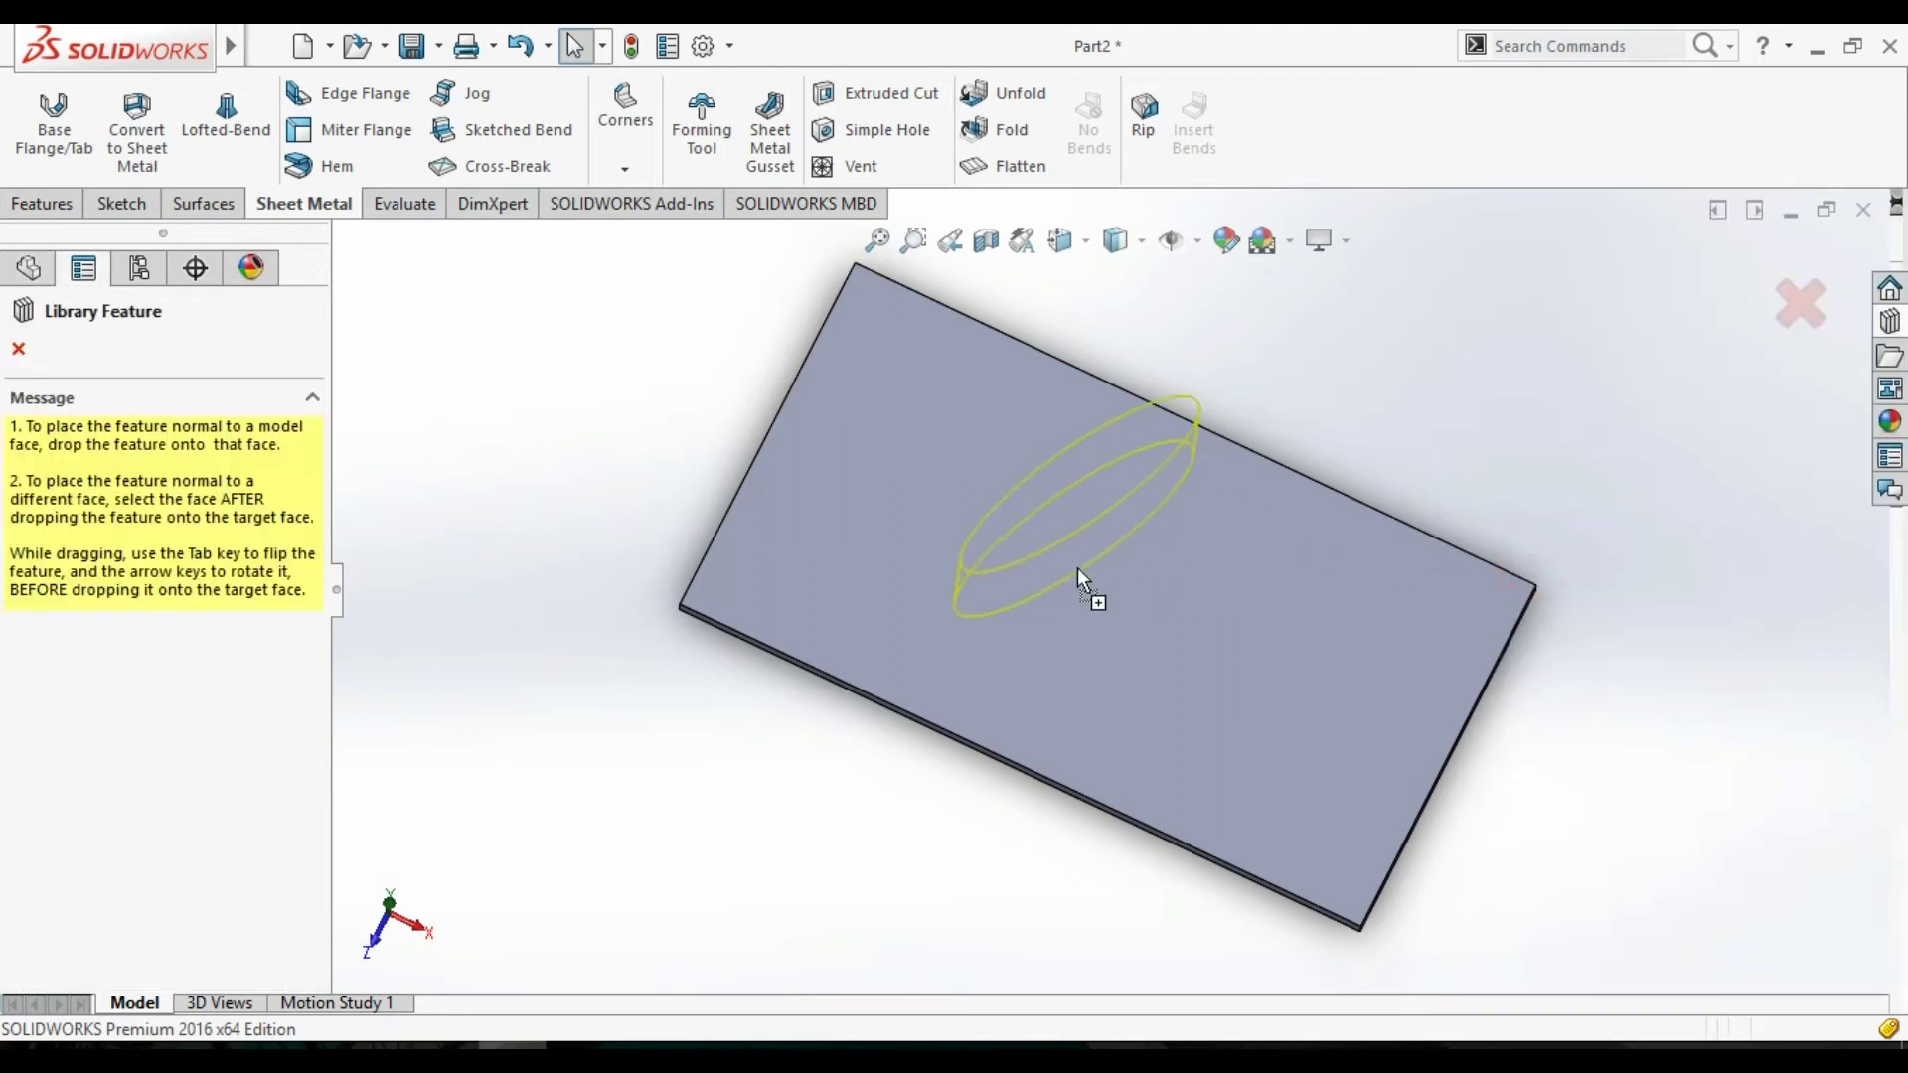
pyautogui.moveTo(759, 898)
pyautogui.mouseDown(button='middle')
pyautogui.moveTo(805, 728)
pyautogui.moveTo(878, 632)
pyautogui.moveTo(788, 652)
pyautogui.moveTo(775, 894)
pyautogui.moveTo(785, 875)
pyautogui.mouseUp(button='middle')
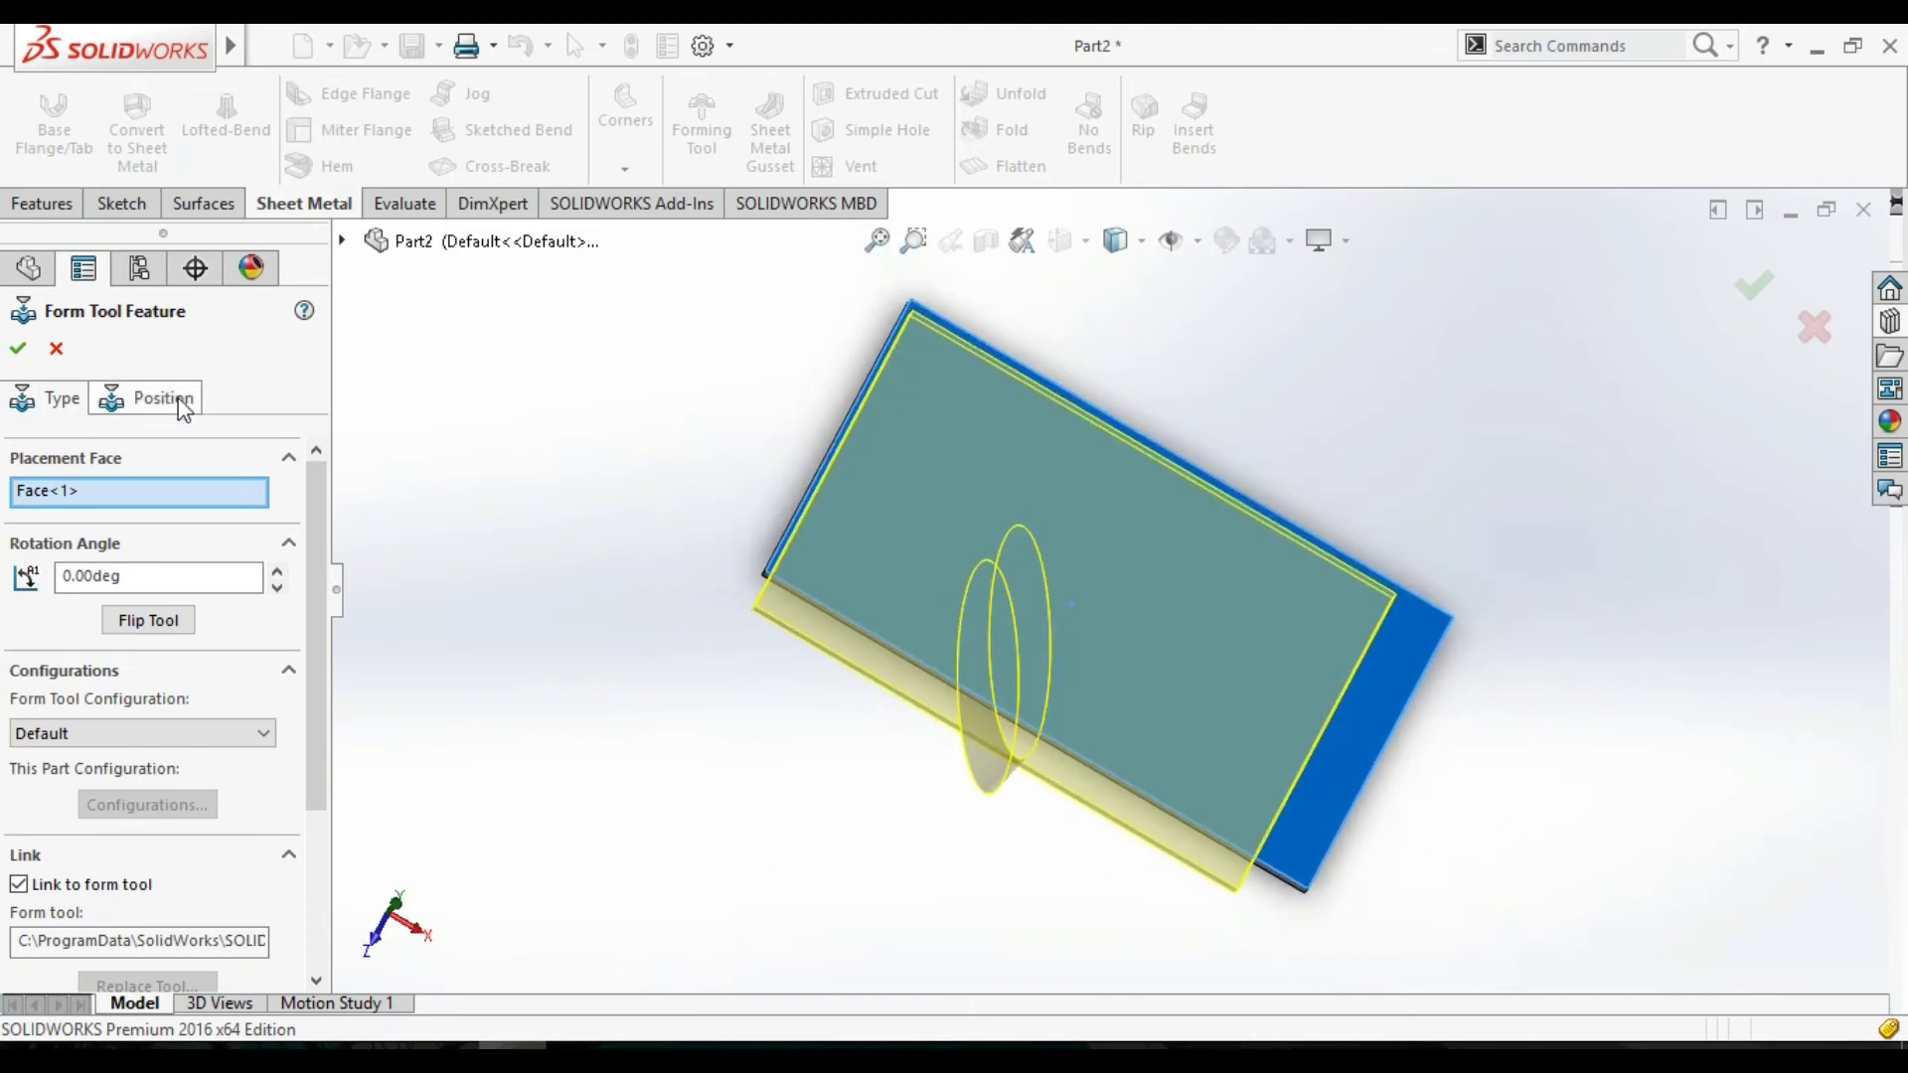
pyautogui.click(159, 398)
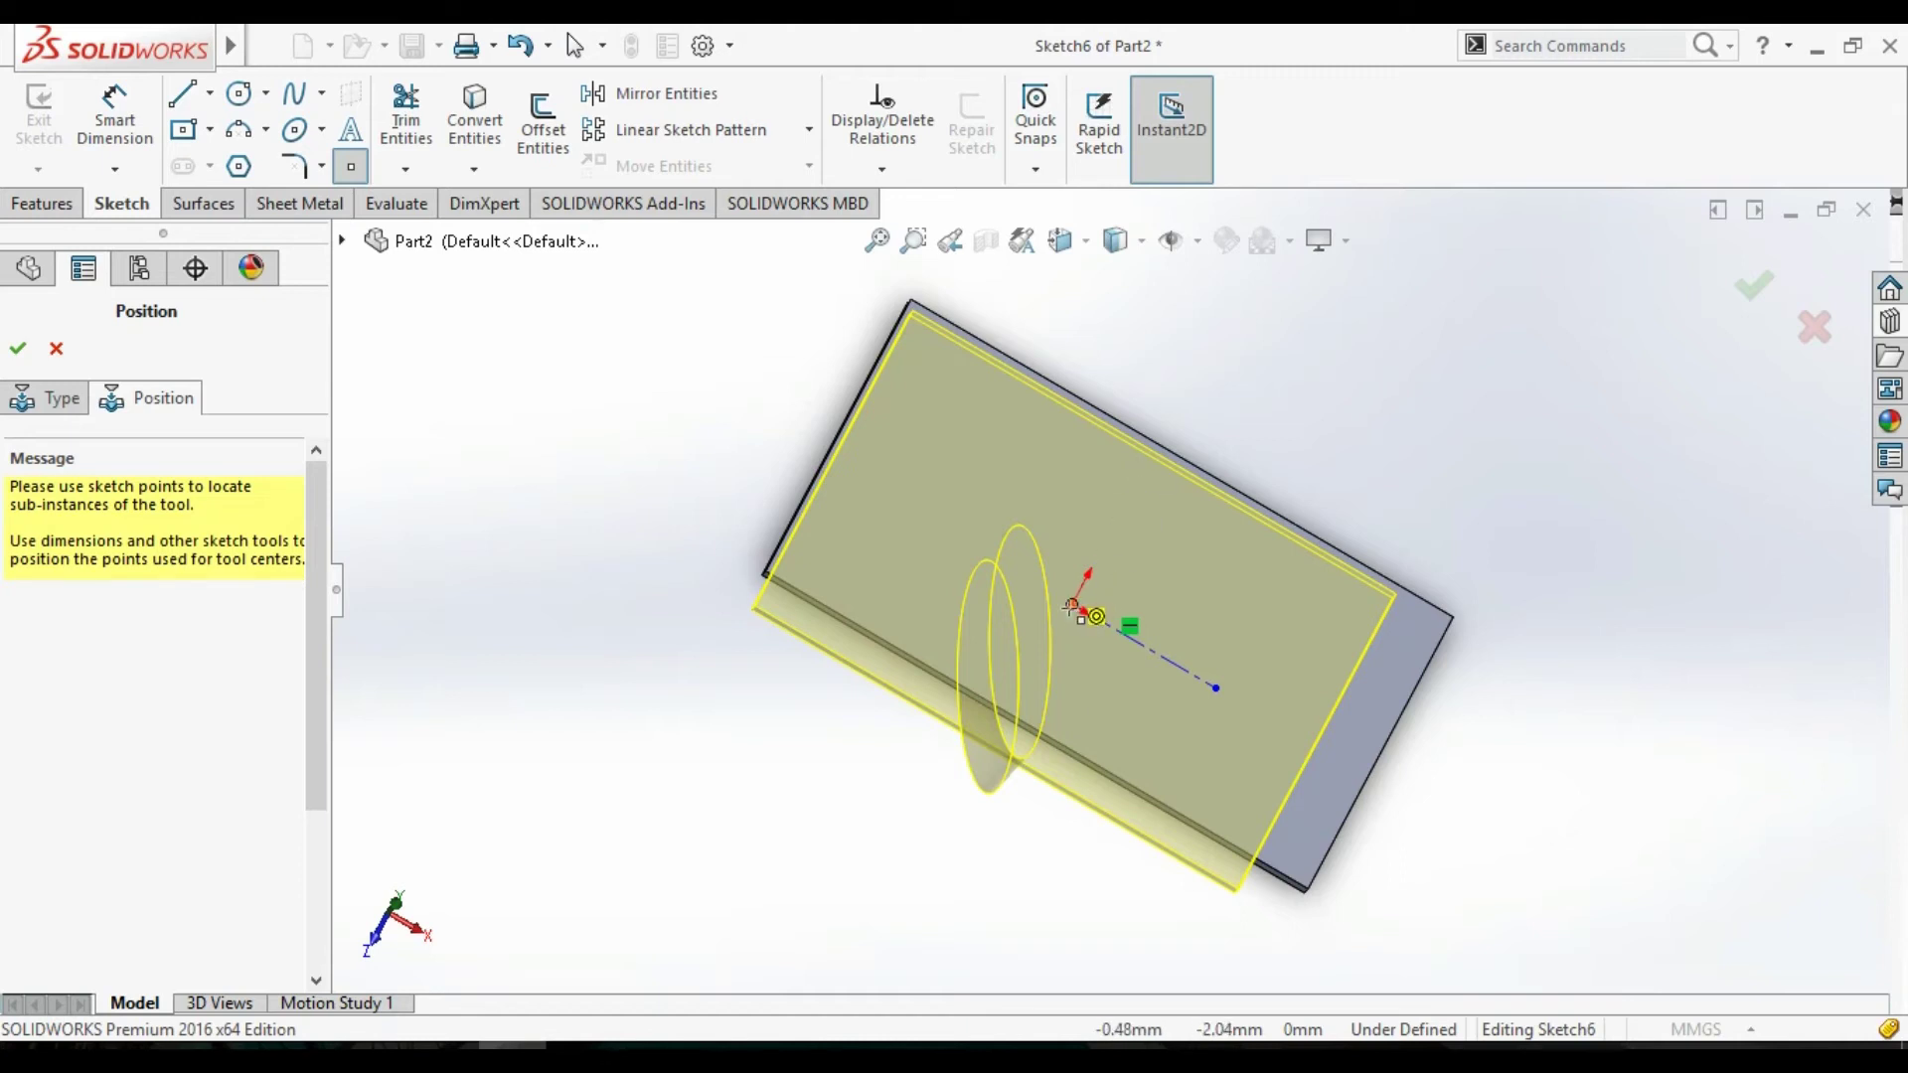
# Dimension the tool's centre point 60 mm from the plate's top edge.
pyautogui.click(114, 119)
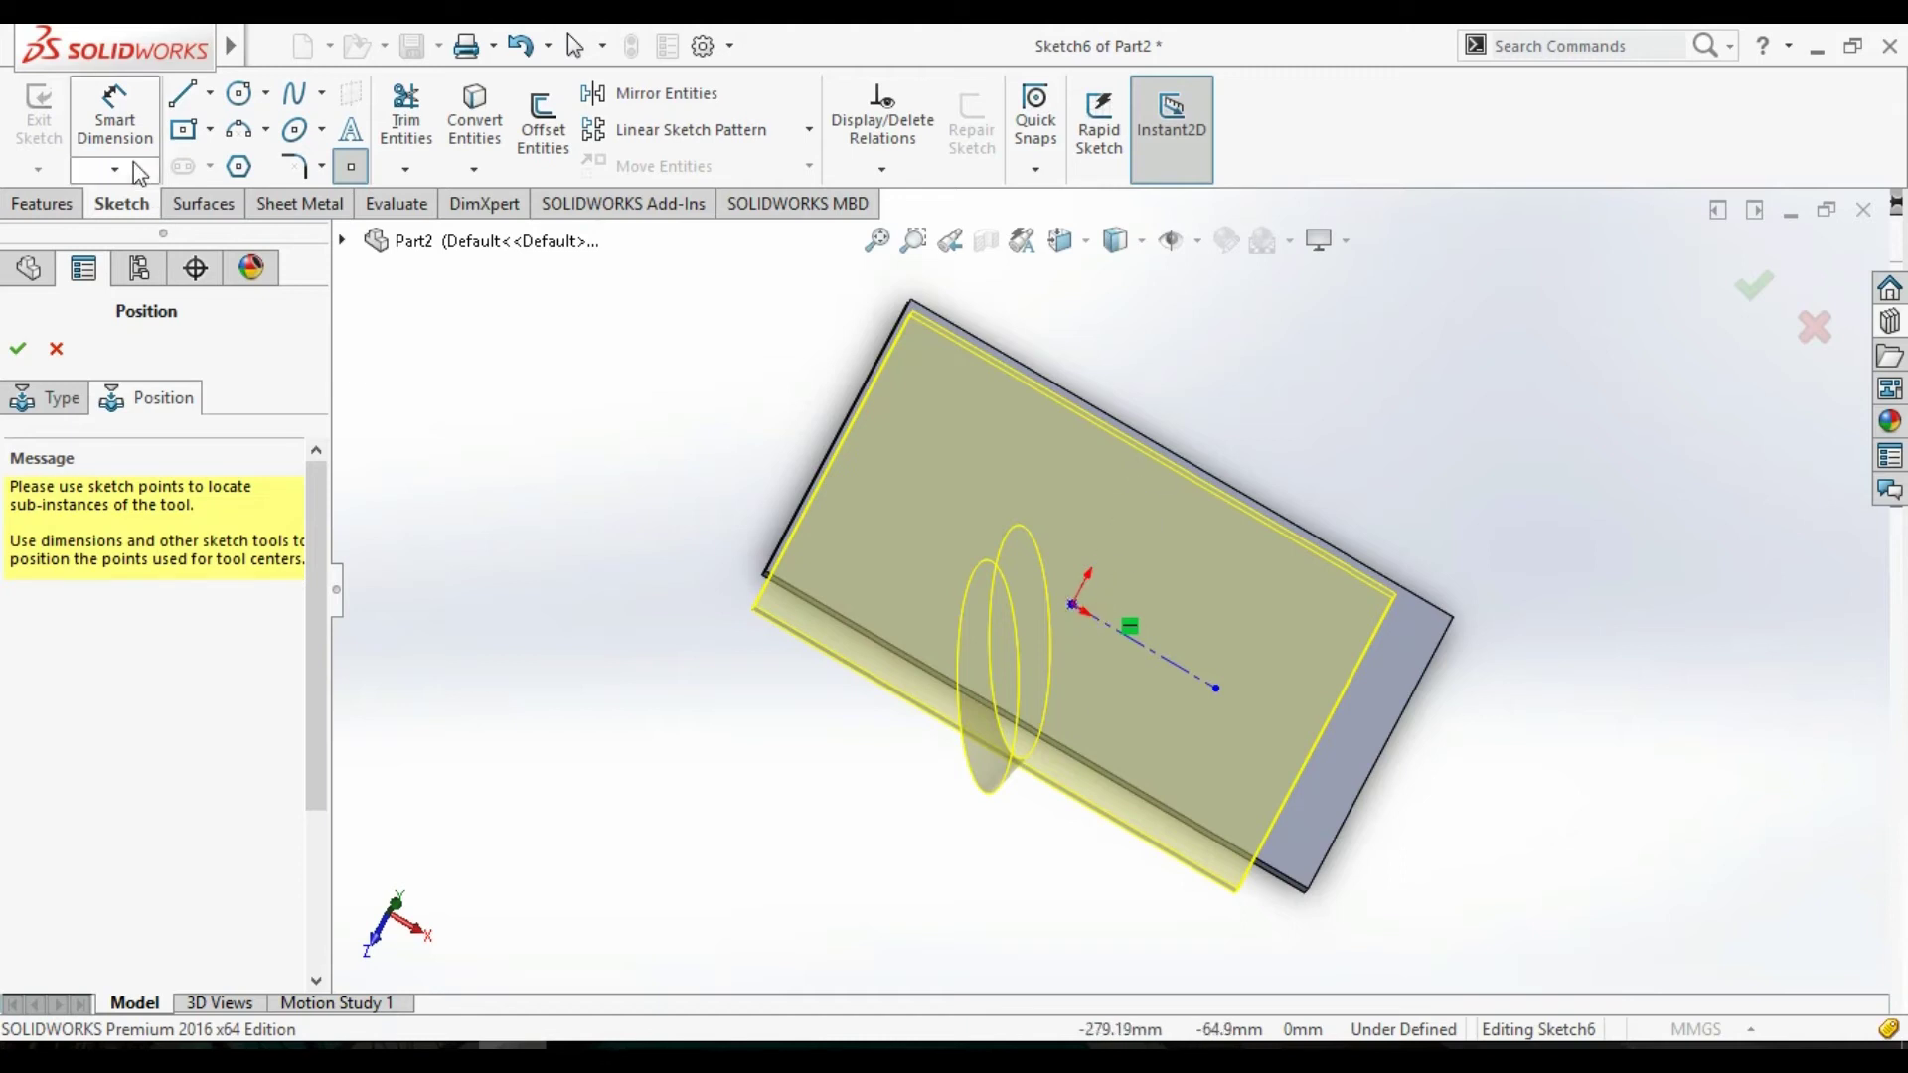
pyautogui.click(1073, 603)
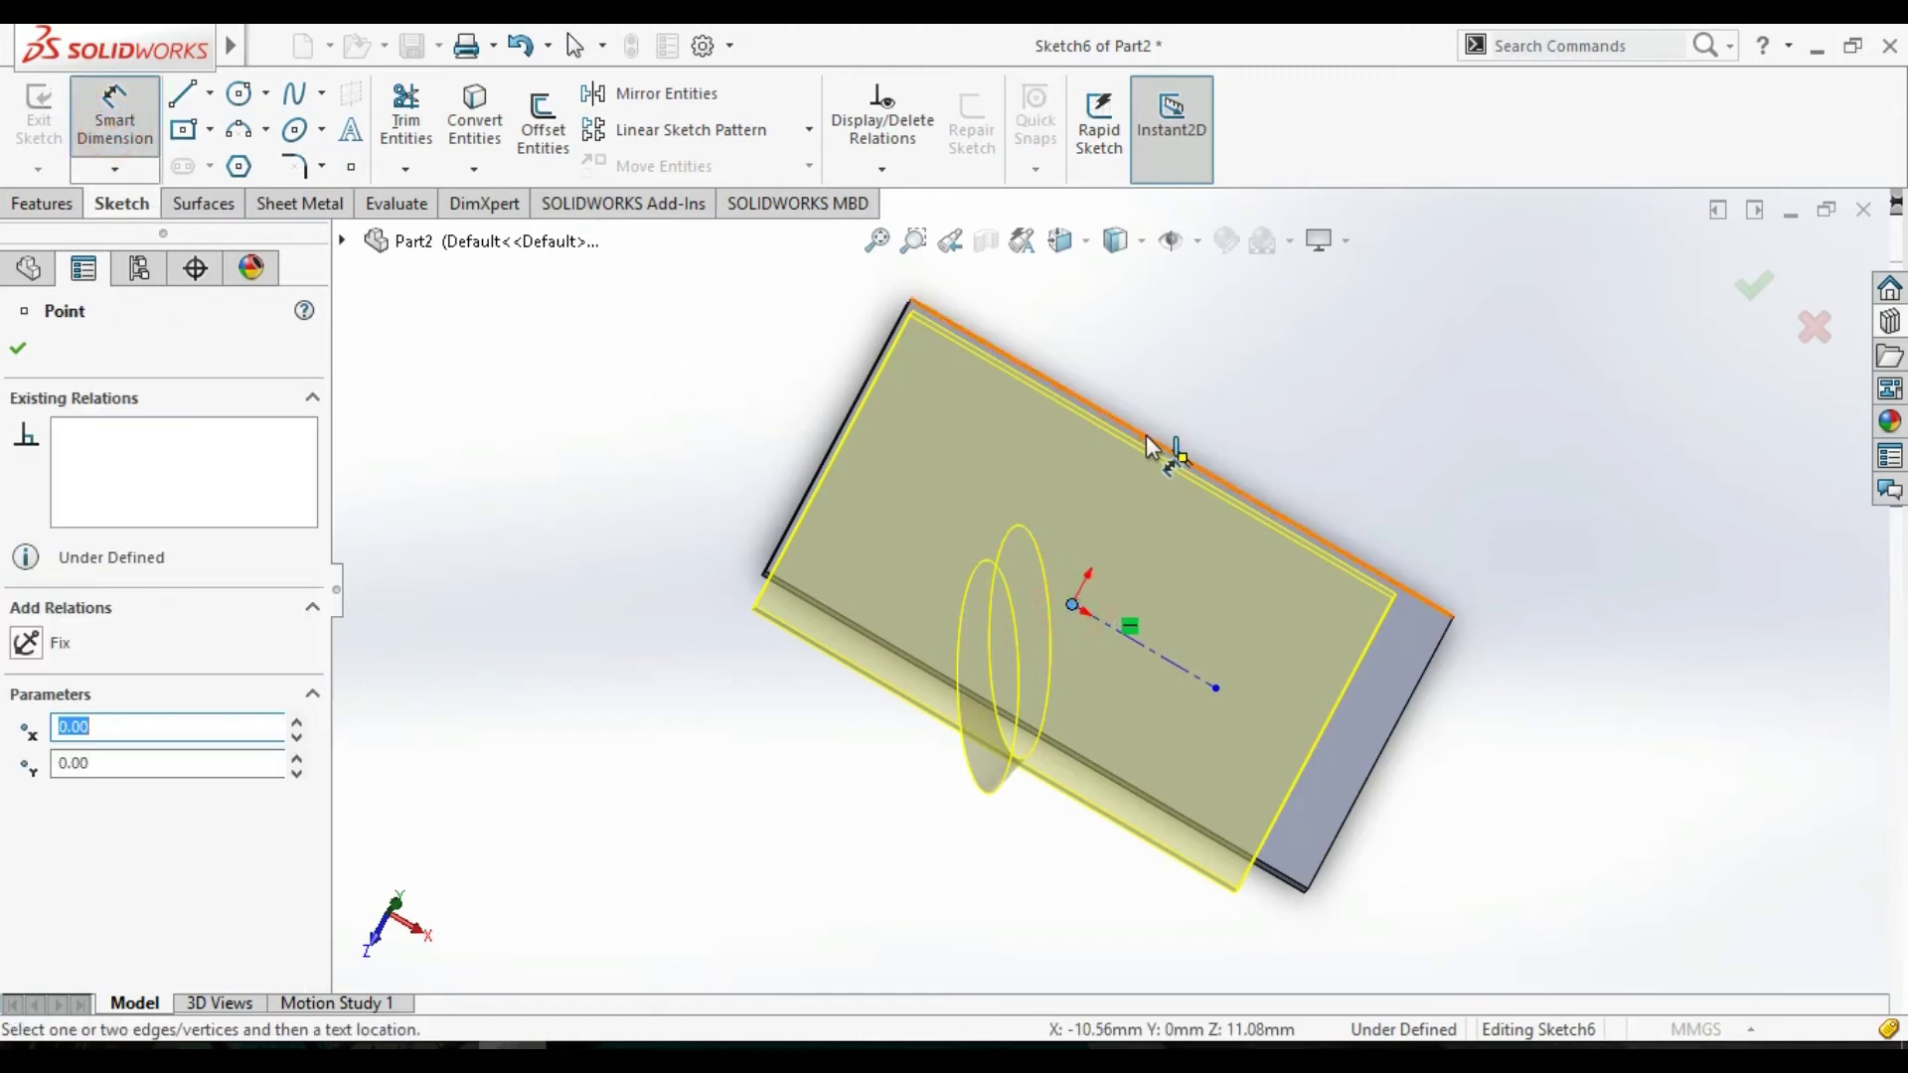
pyautogui.click(1152, 442)
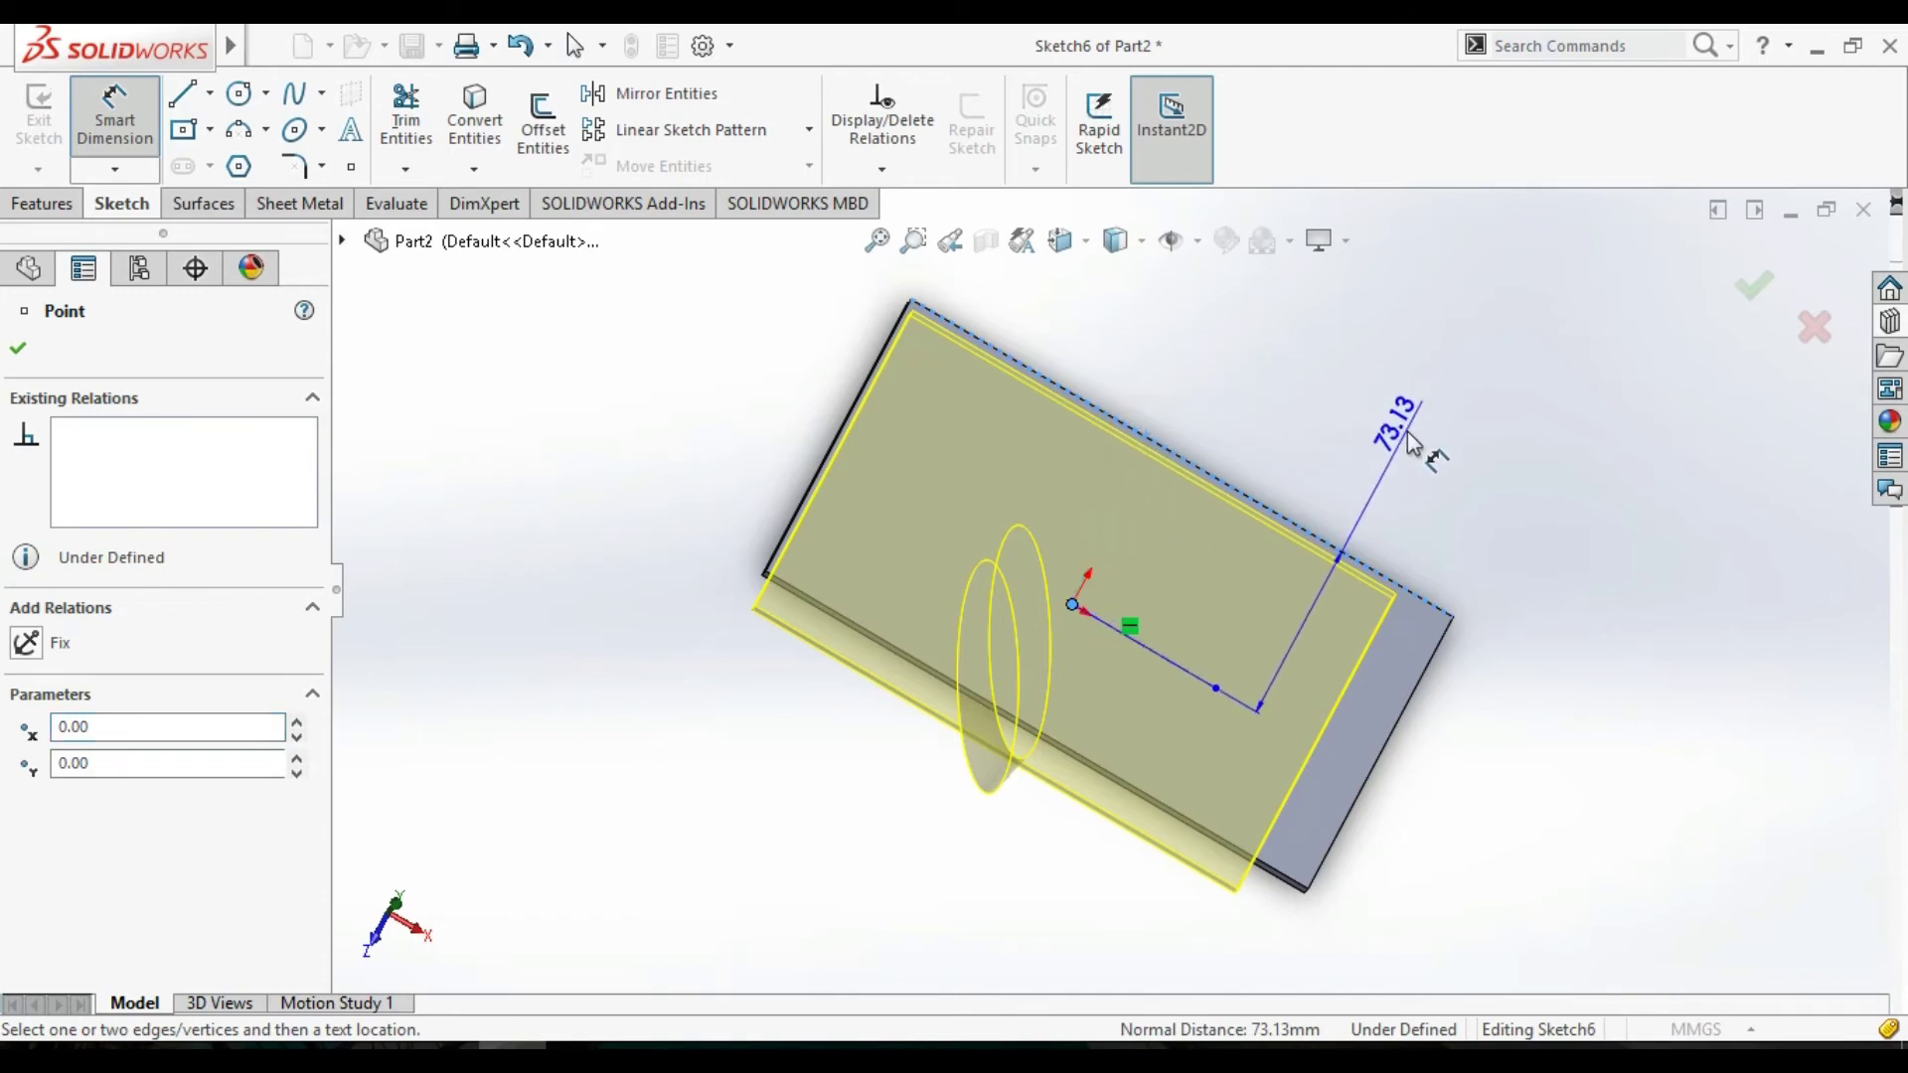
pyautogui.click(1423, 465)
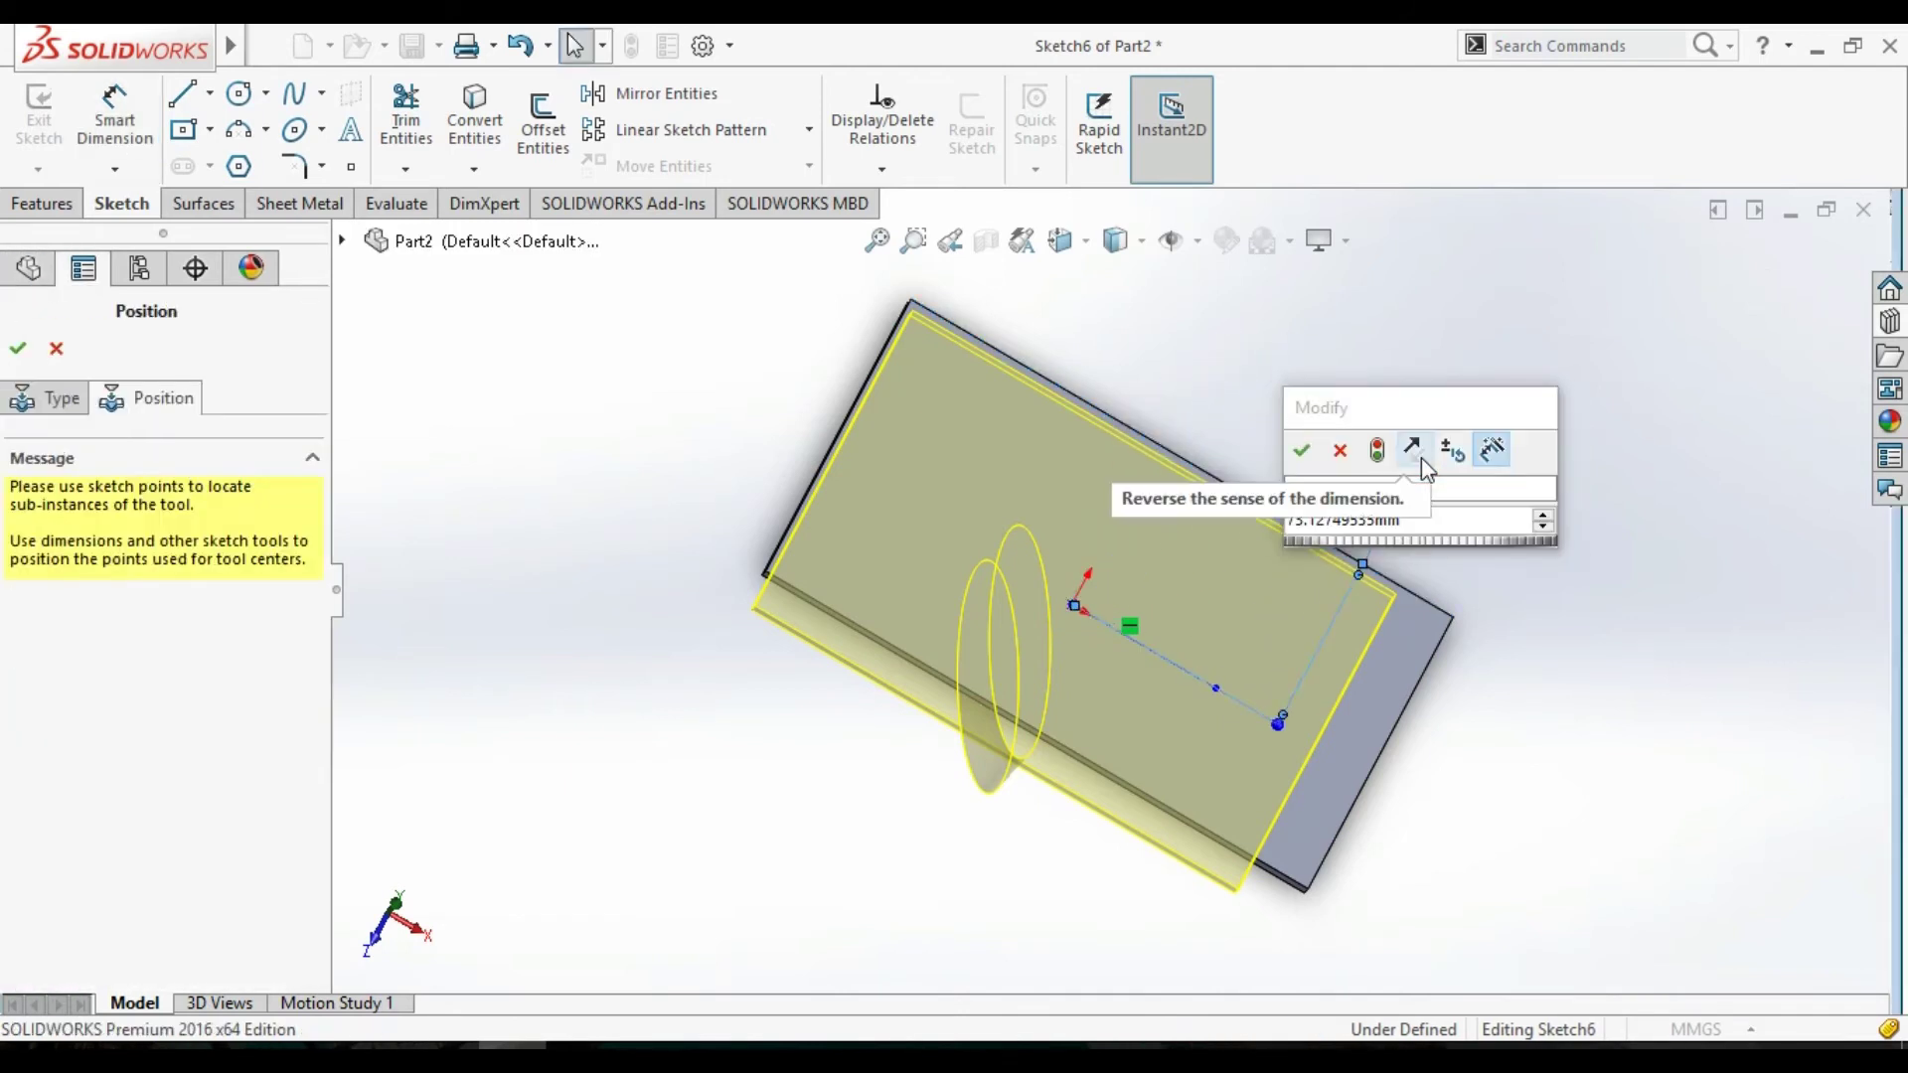
pyautogui.doubleClick(1418, 517)
pyautogui.write('60')
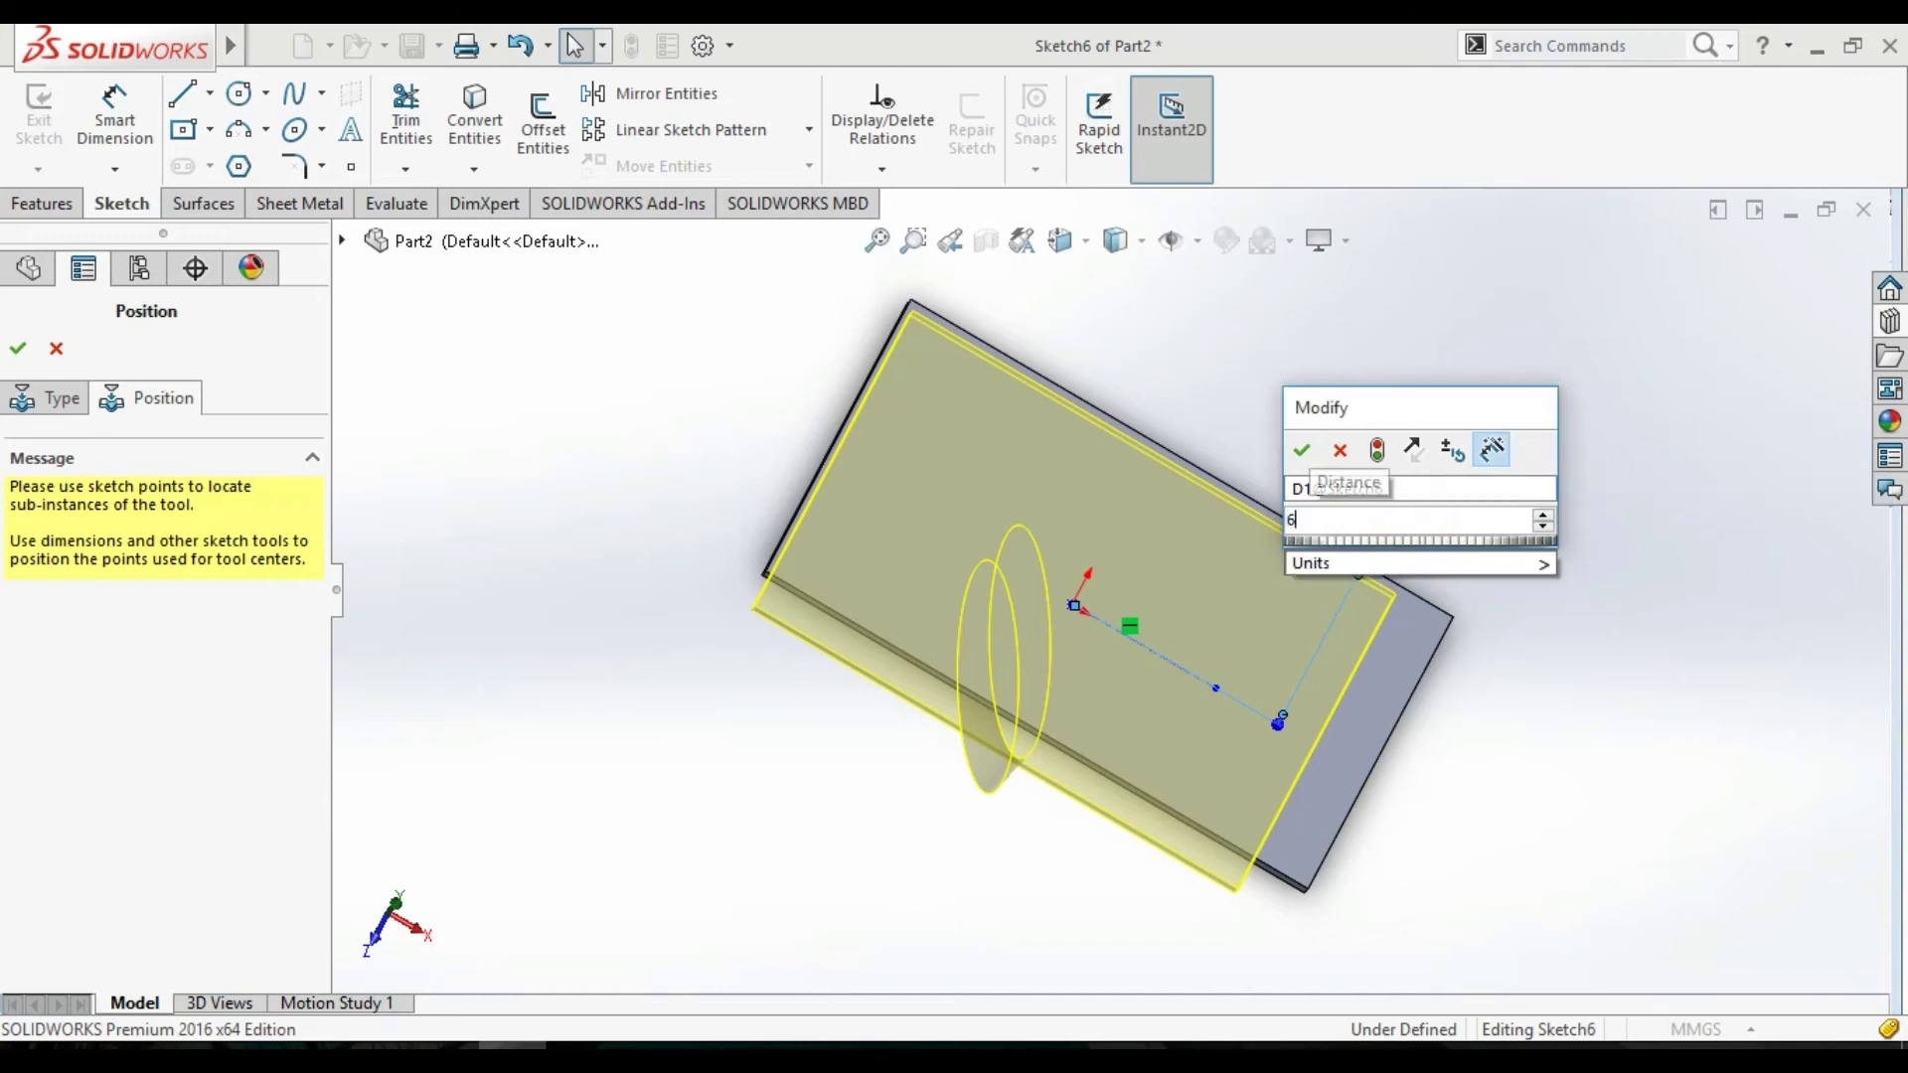
pyautogui.press('Return')
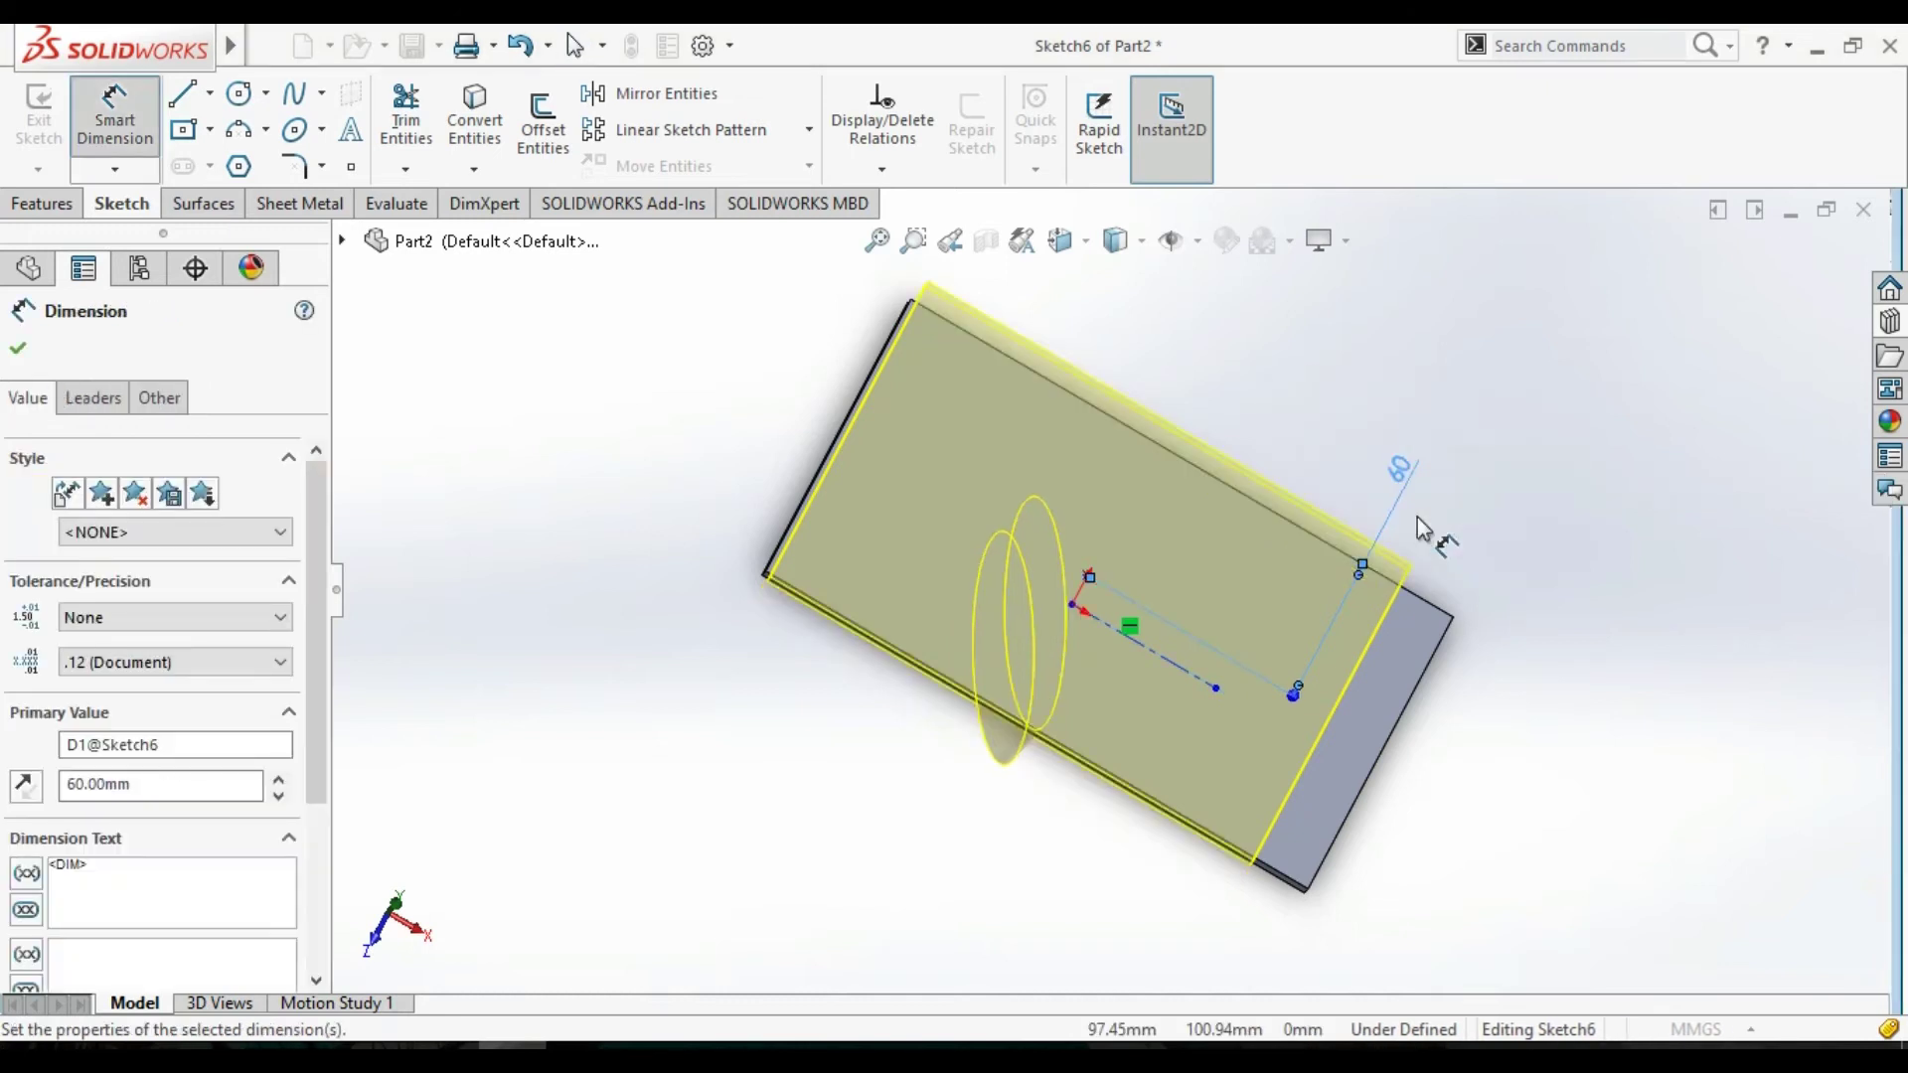
# Change the placement dimension to 40 mm and accept the new tool1 feature.
pyautogui.doubleClick(1401, 468)
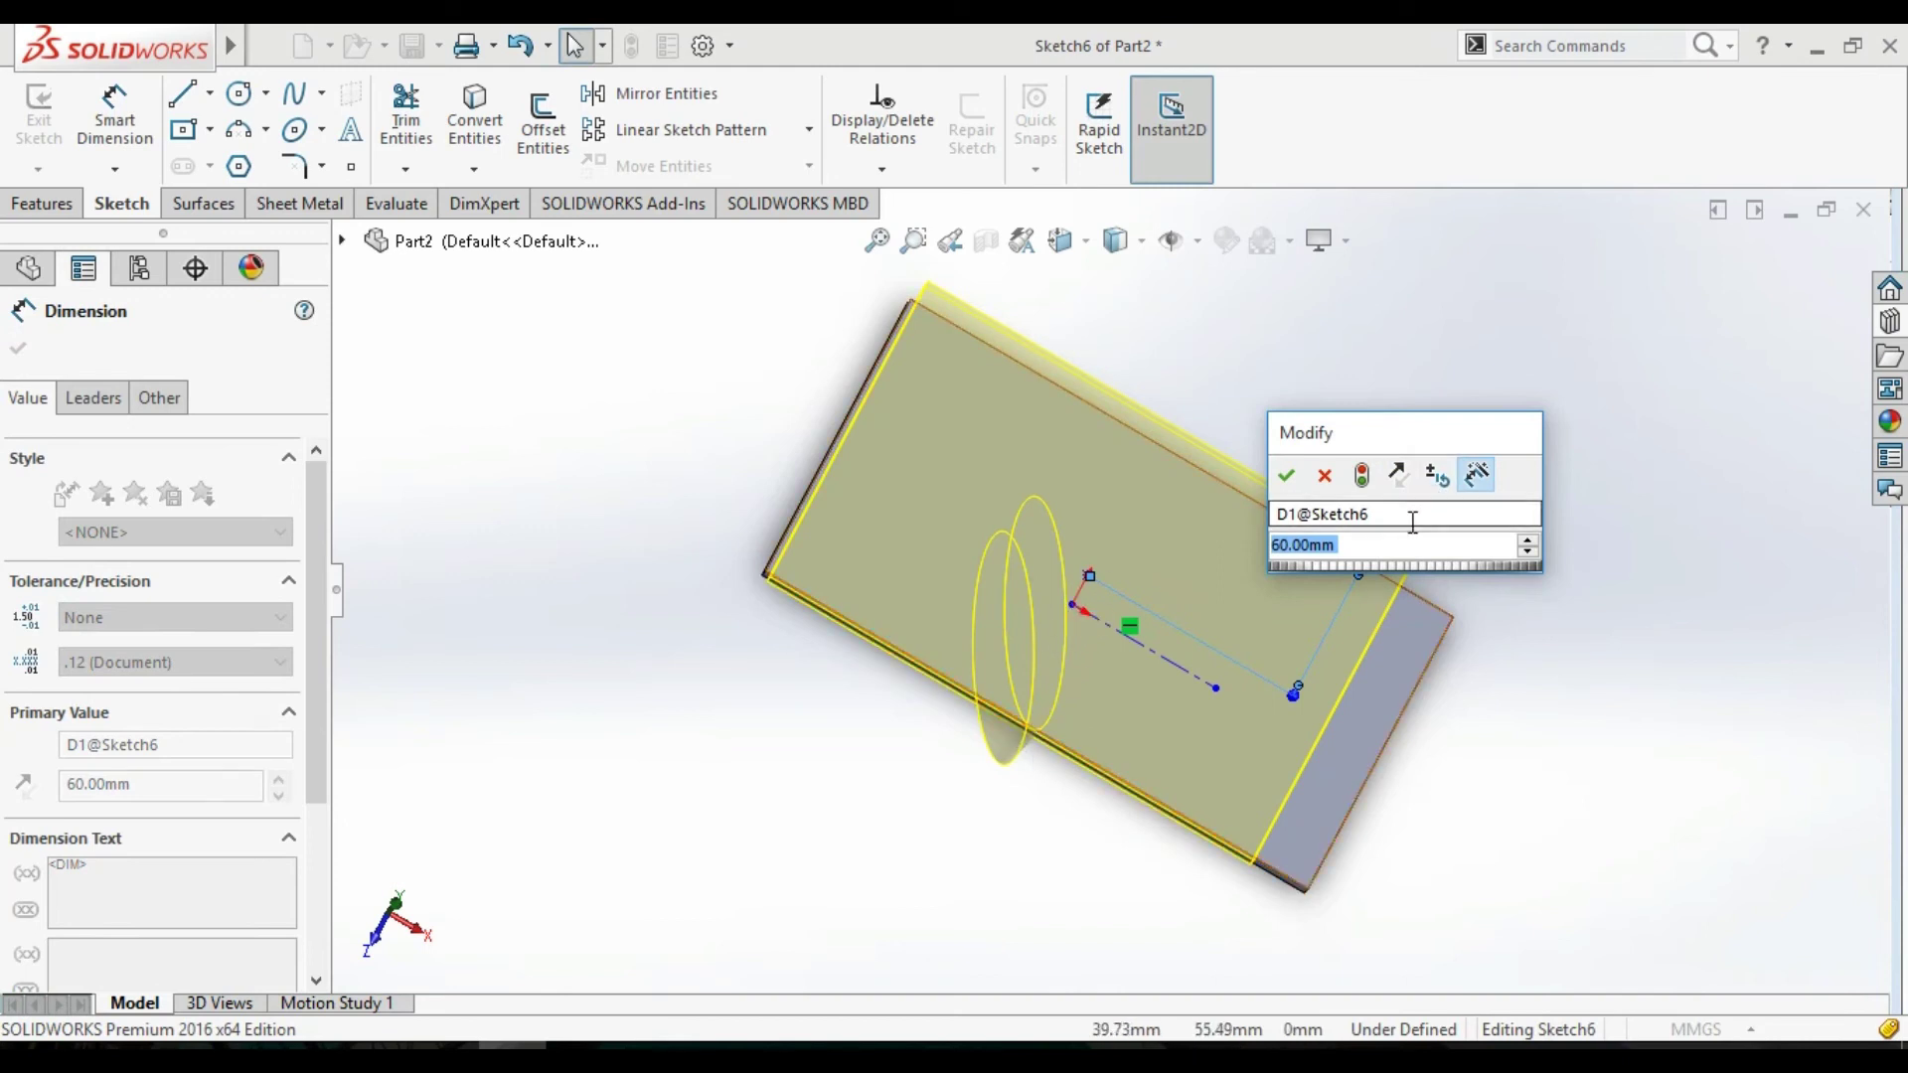
pyautogui.write('40')
pyautogui.press('Return')
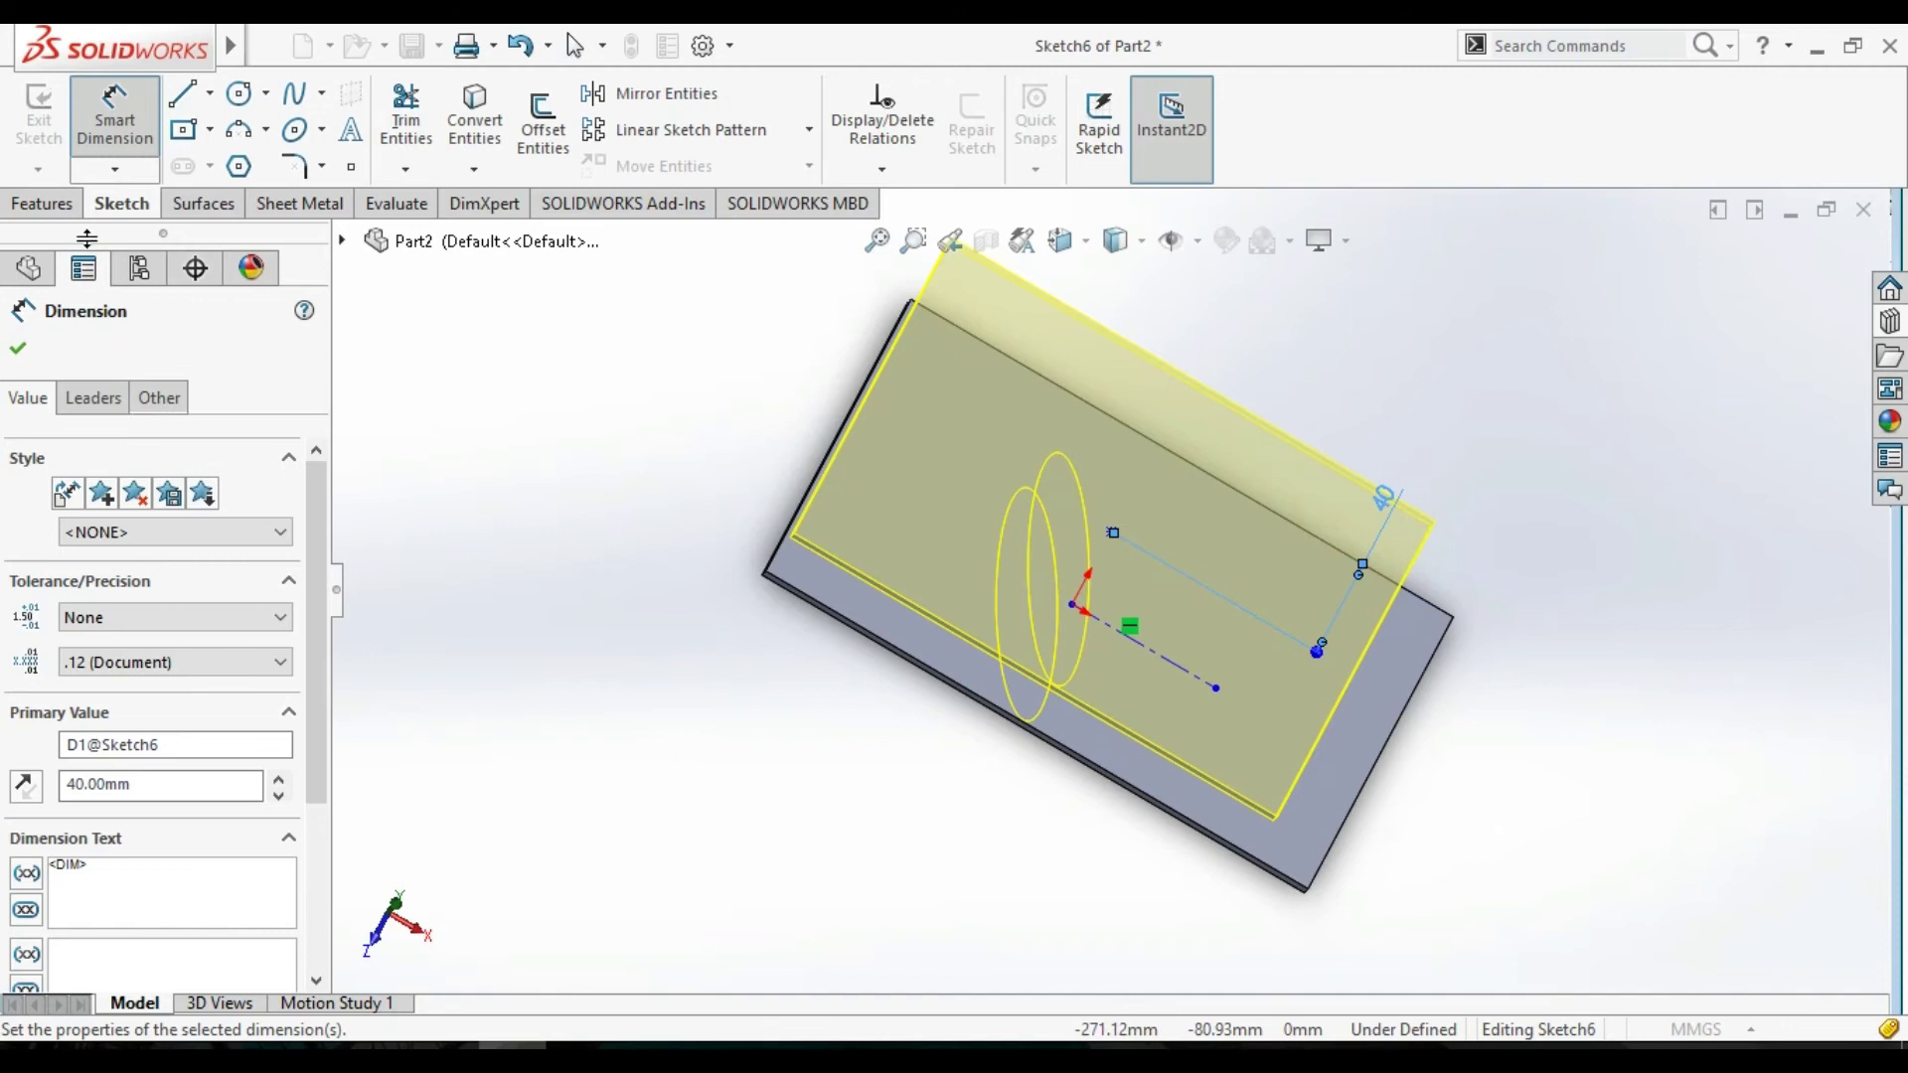
pyautogui.click(17, 348)
pyautogui.moveTo(580, 350); pyautogui.dragTo(511, 434, button='middle')
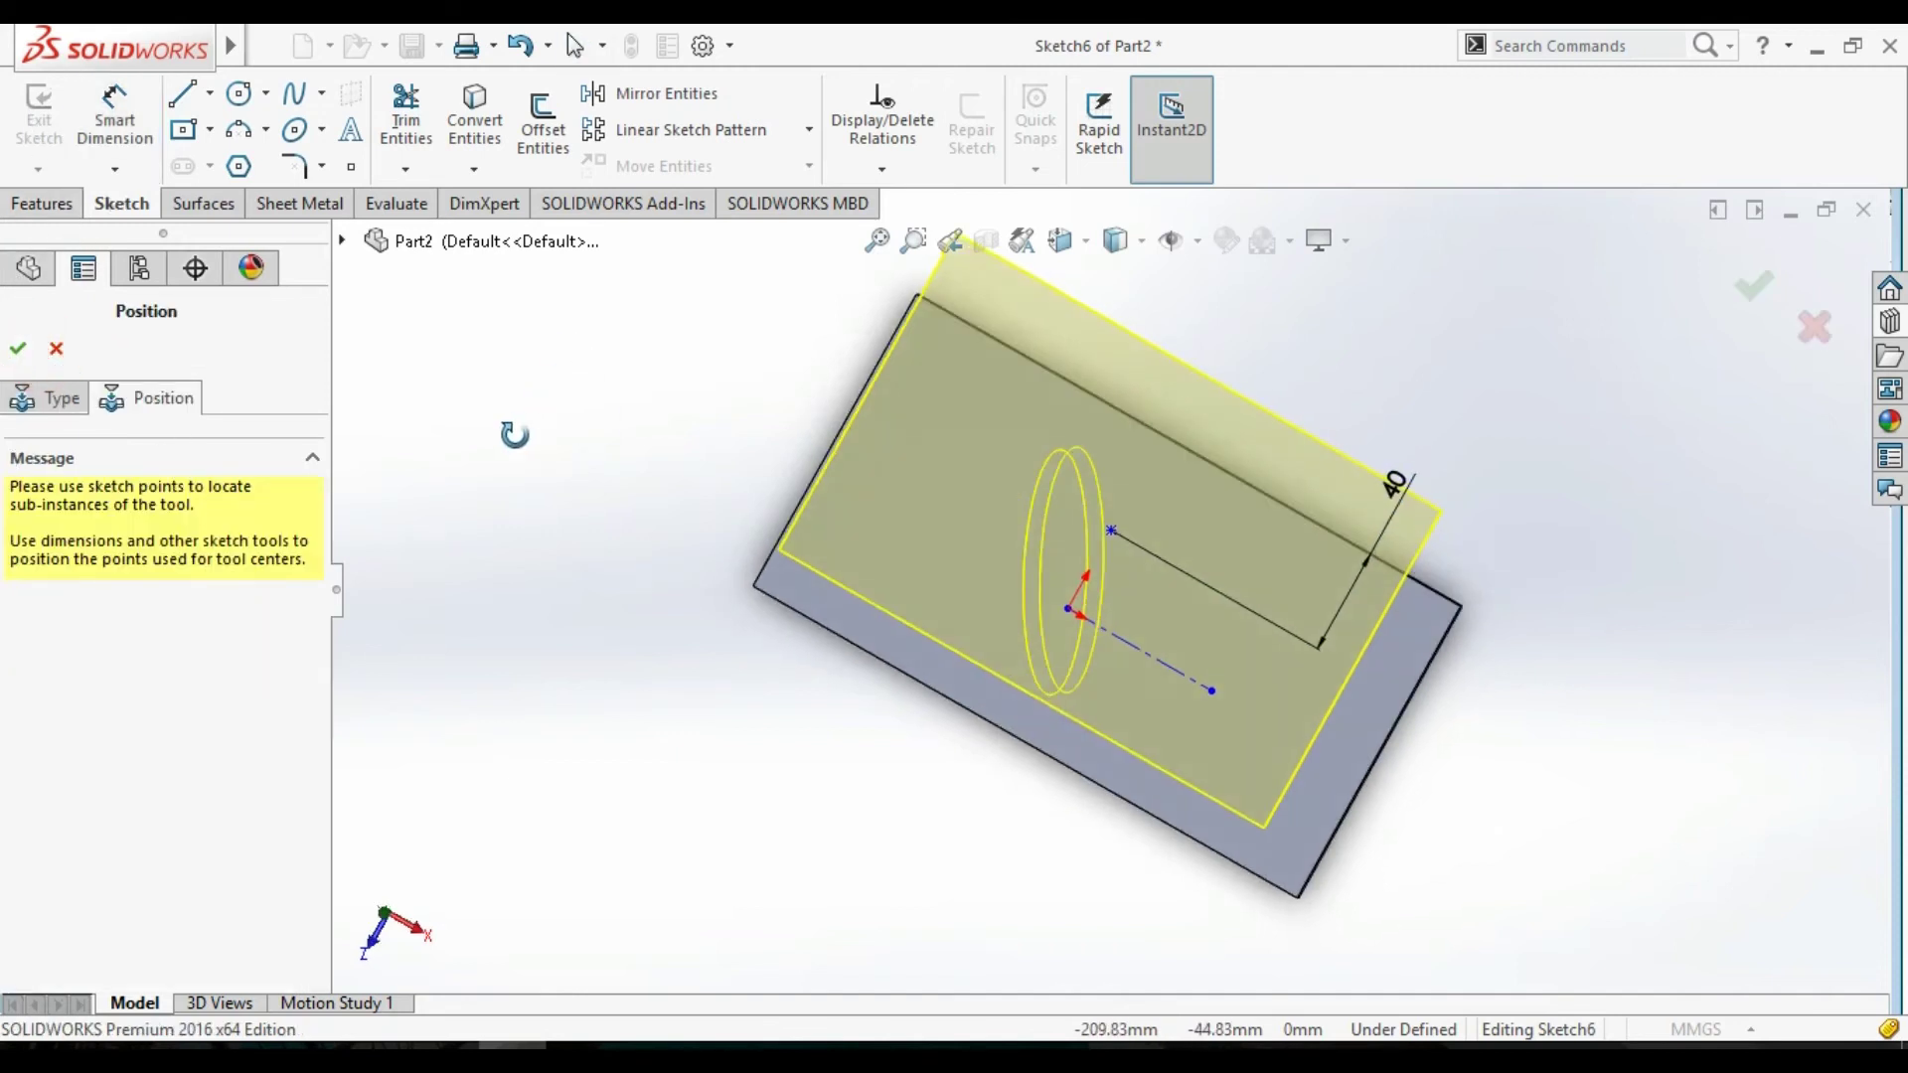
pyautogui.click(81, 411)
pyautogui.click(18, 350)
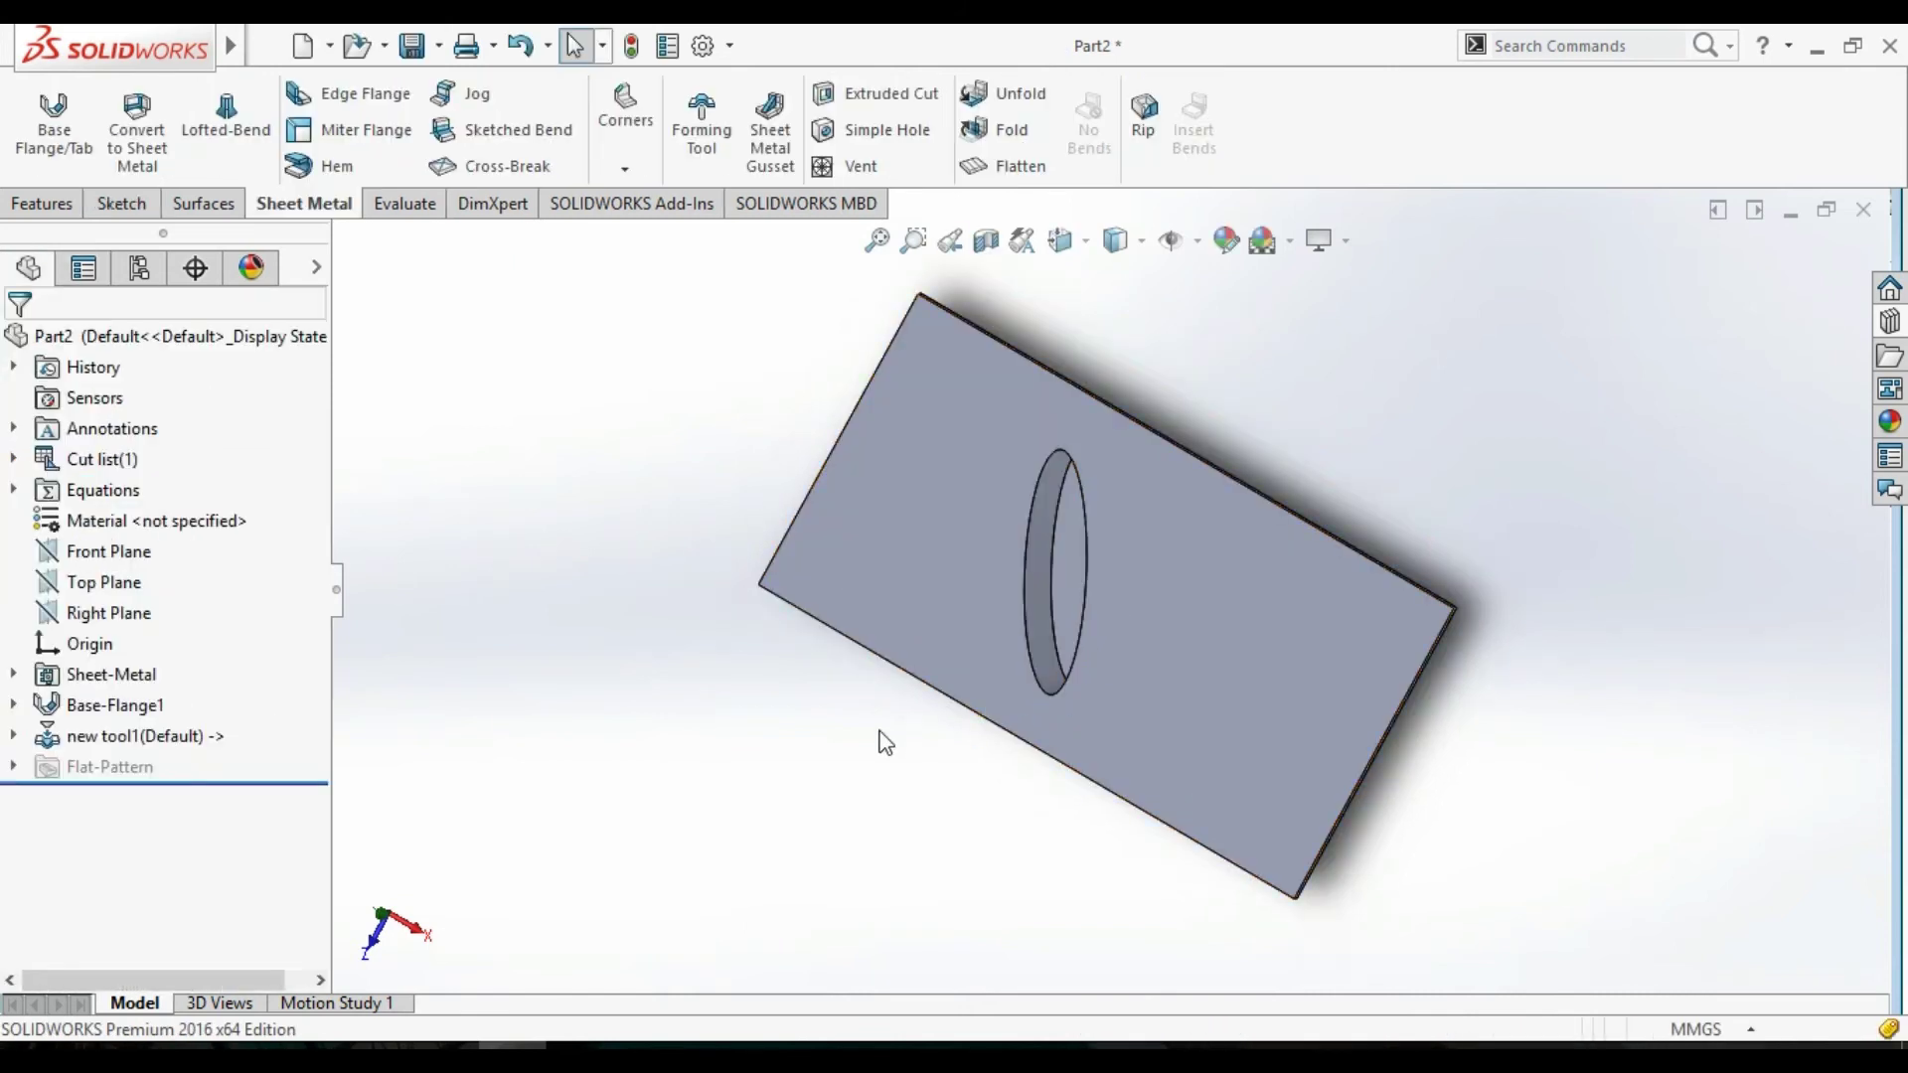
pyautogui.moveTo(835, 724); pyautogui.dragTo(1110, 550, button='middle')
pyautogui.scroll(-3, 1123, 582)
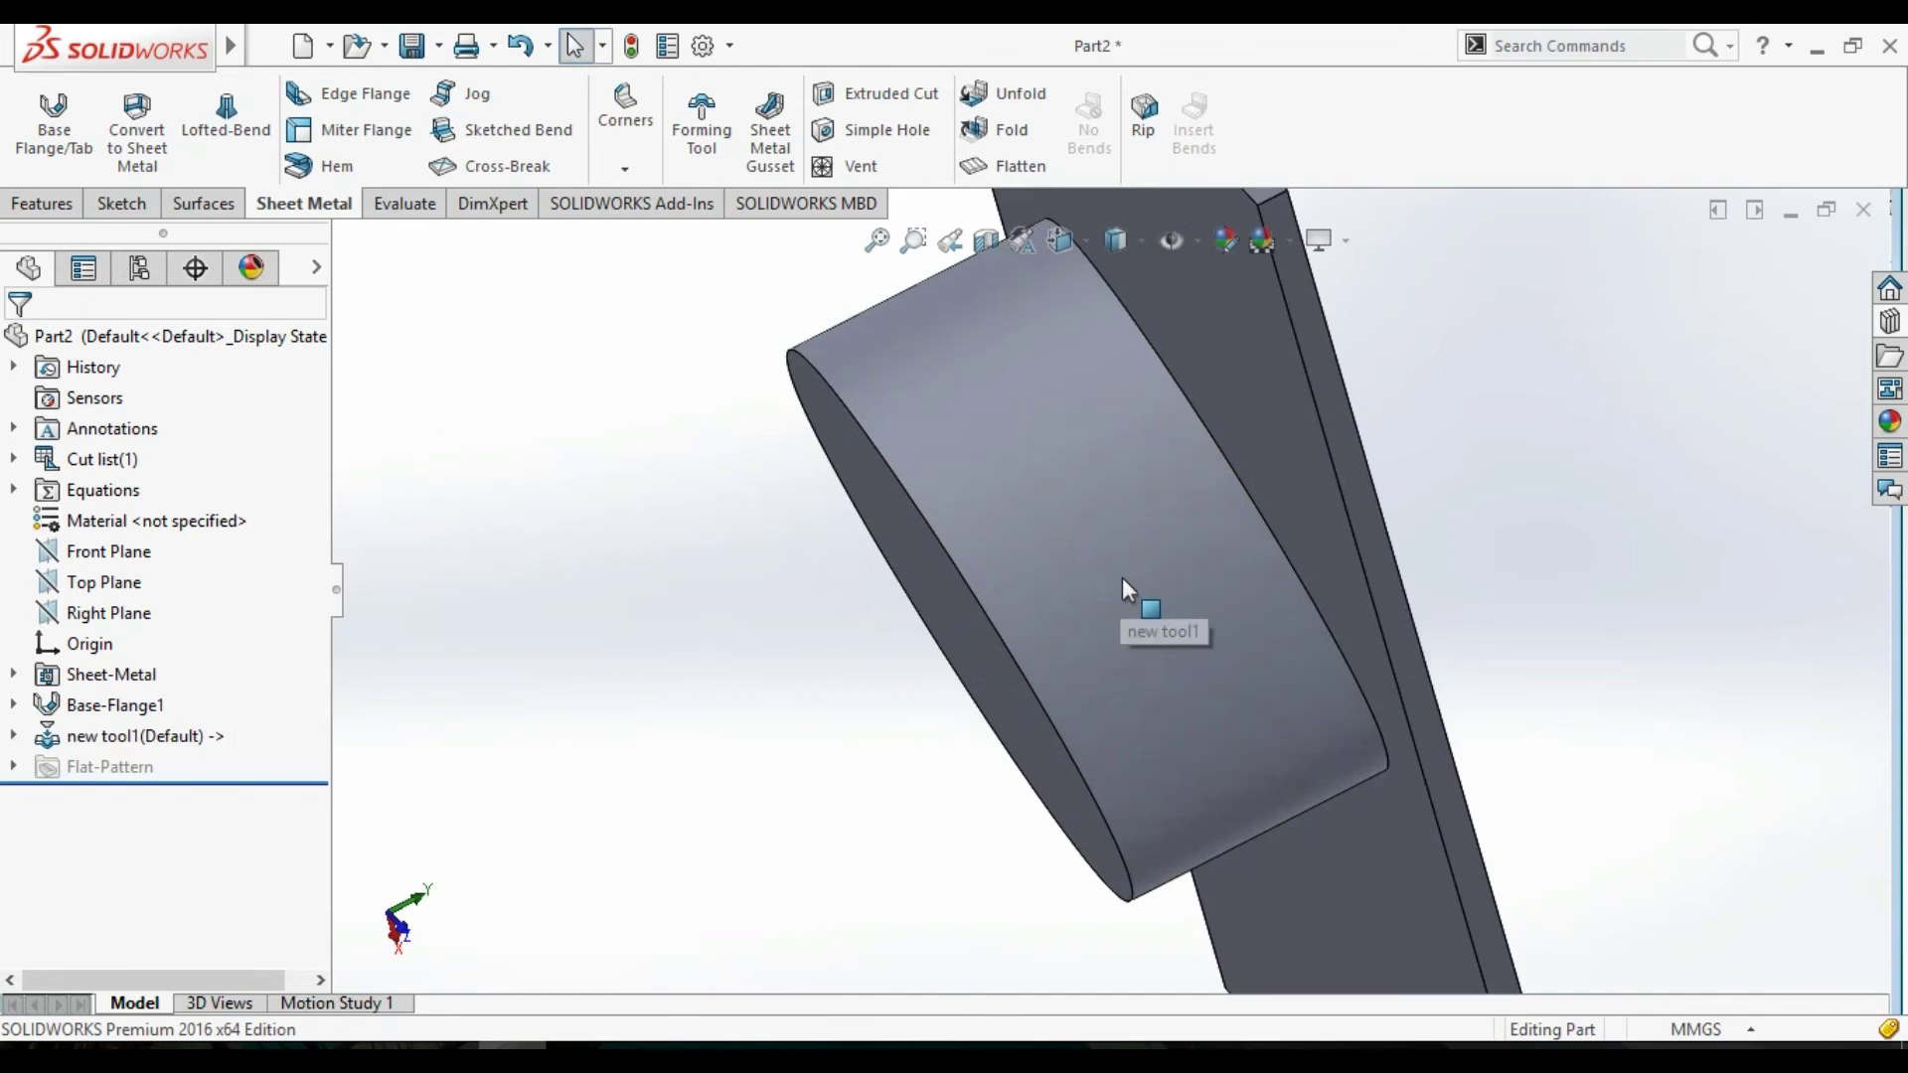
pyautogui.moveTo(833, 711); pyautogui.dragTo(1010, 515, button='middle')
pyautogui.scroll(-3, 997, 502)
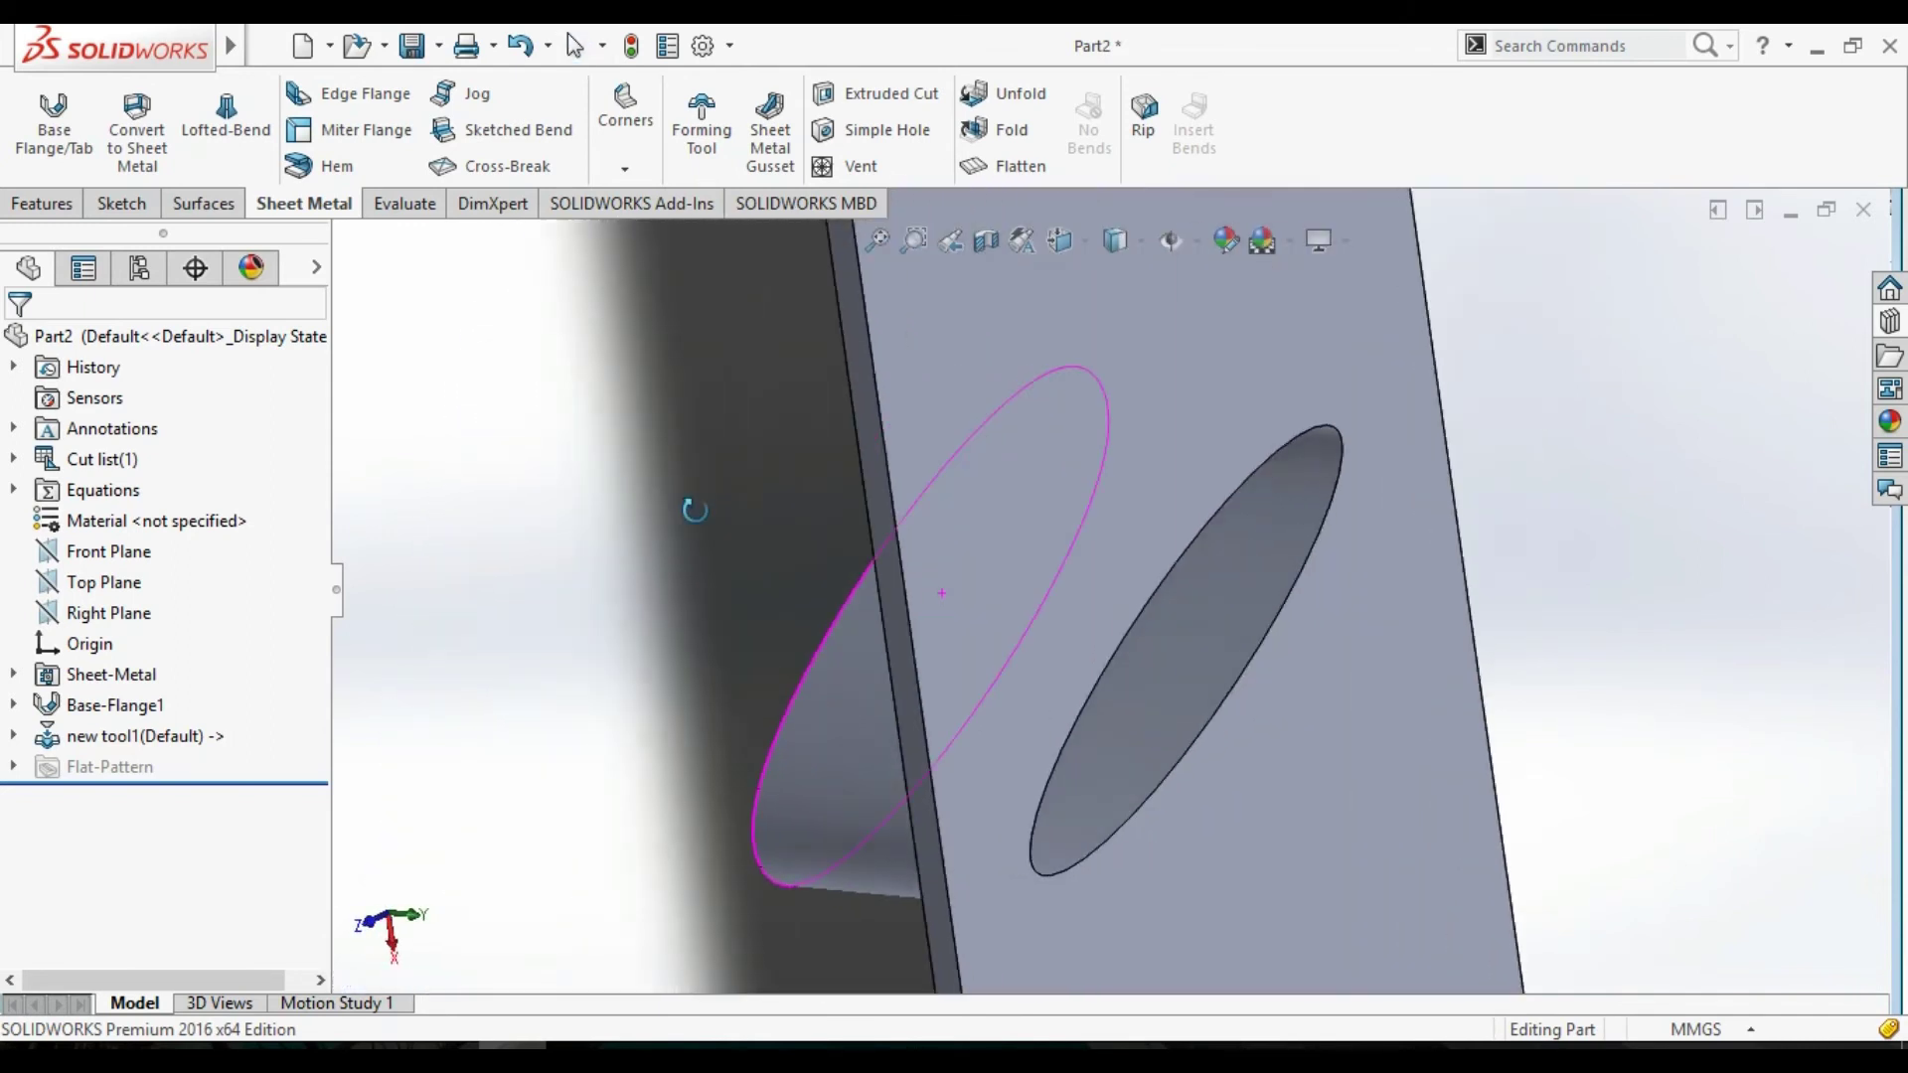
pyautogui.moveTo(694, 511); pyautogui.dragTo(904, 457, button='middle')
pyautogui.scroll(-3, 1123, 499)
pyautogui.scroll(3, 1133, 496)
pyautogui.moveTo(1290, 481)
pyautogui.mouseDown(button='middle')
pyautogui.moveTo(1342, 669)
pyautogui.moveTo(1223, 639)
pyautogui.moveTo(1090, 669)
pyautogui.moveTo(984, 537)
pyautogui.moveTo(1230, 332)
pyautogui.moveTo(982, 313)
pyautogui.moveTo(1209, 592)
pyautogui.moveTo(1184, 404)
pyautogui.moveTo(1133, 413)
pyautogui.mouseUp(button='middle')
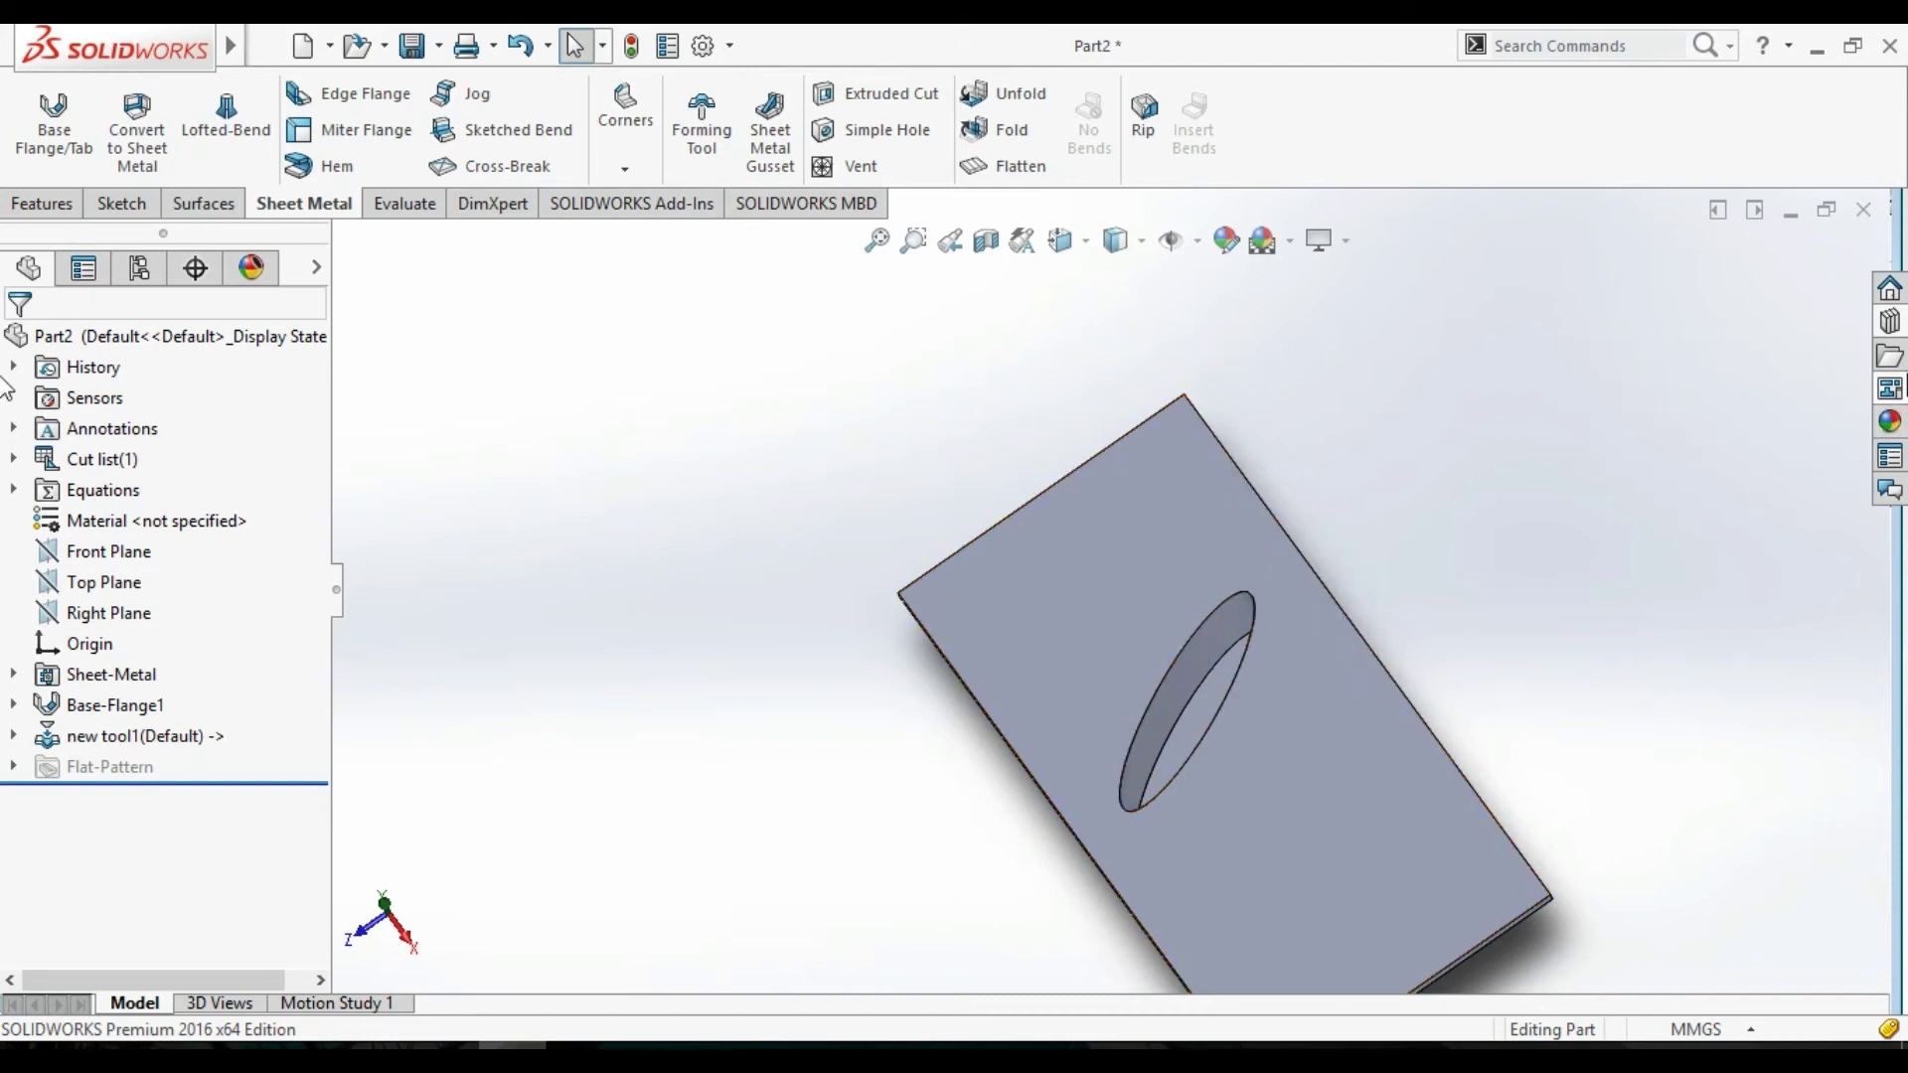
pyautogui.click(1890, 321)
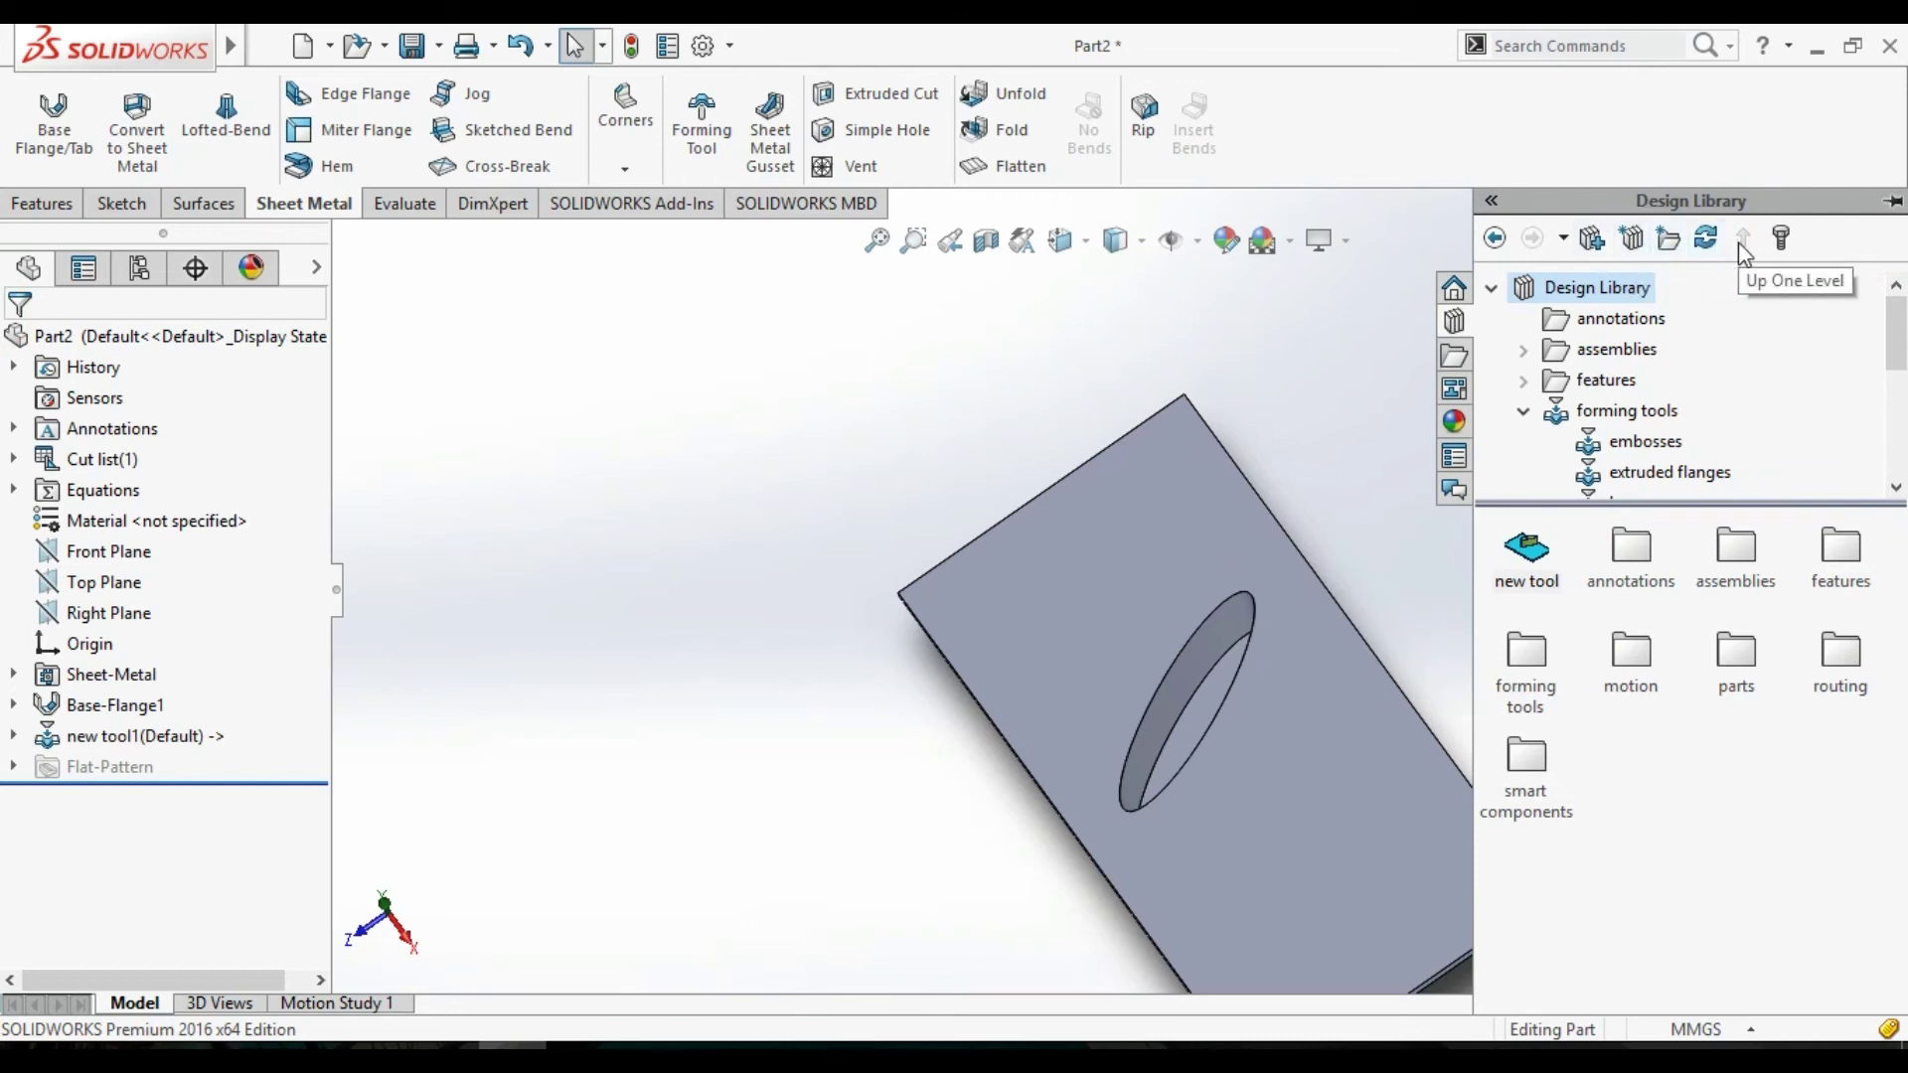
pyautogui.click(1707, 240)
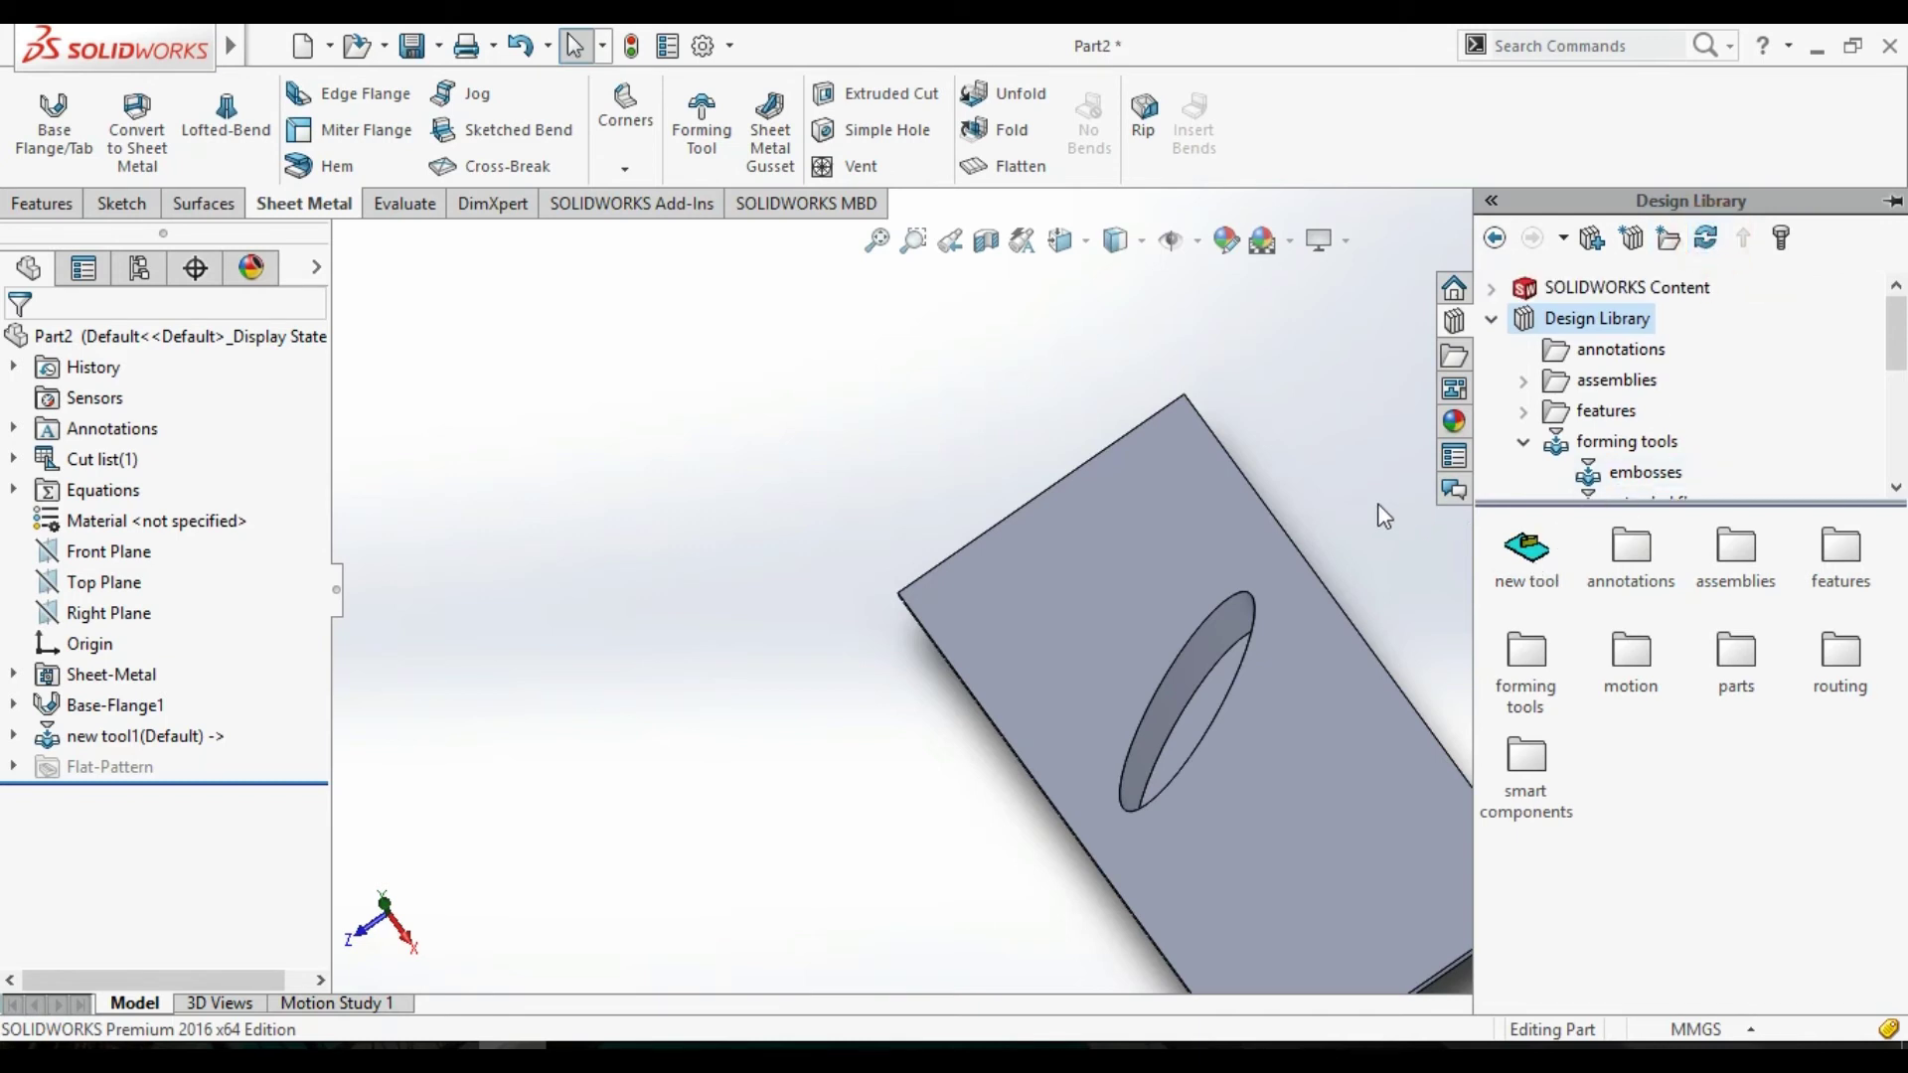
pyautogui.moveTo(957, 549); pyautogui.dragTo(1137, 660, button='middle')
pyautogui.scroll(-5, 1192, 695)
pyautogui.moveTo(1304, 695)
pyautogui.mouseDown(button='middle')
pyautogui.moveTo(1189, 511)
pyautogui.moveTo(1040, 583)
pyautogui.moveTo(838, 583)
pyautogui.mouseUp(button='middle')
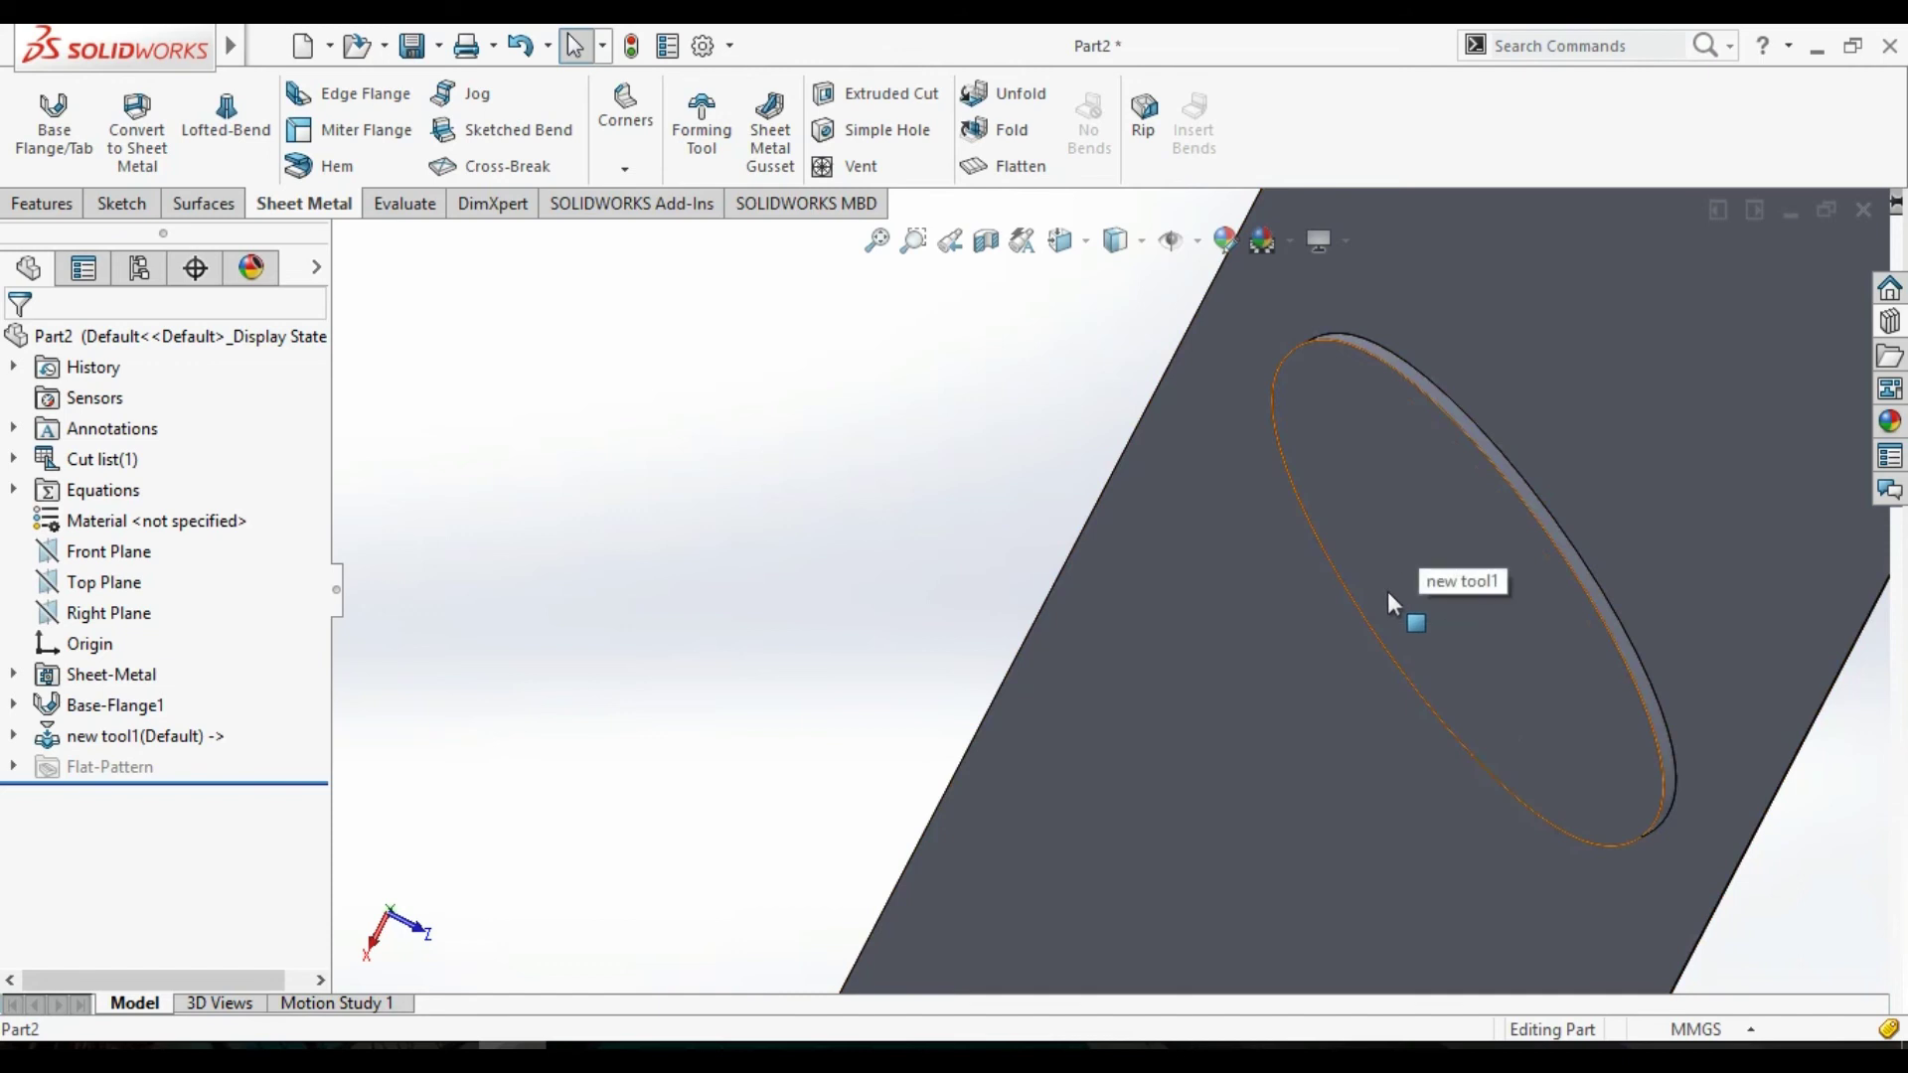
pyautogui.moveTo(872, 434); pyautogui.dragTo(1304, 489, button='middle')
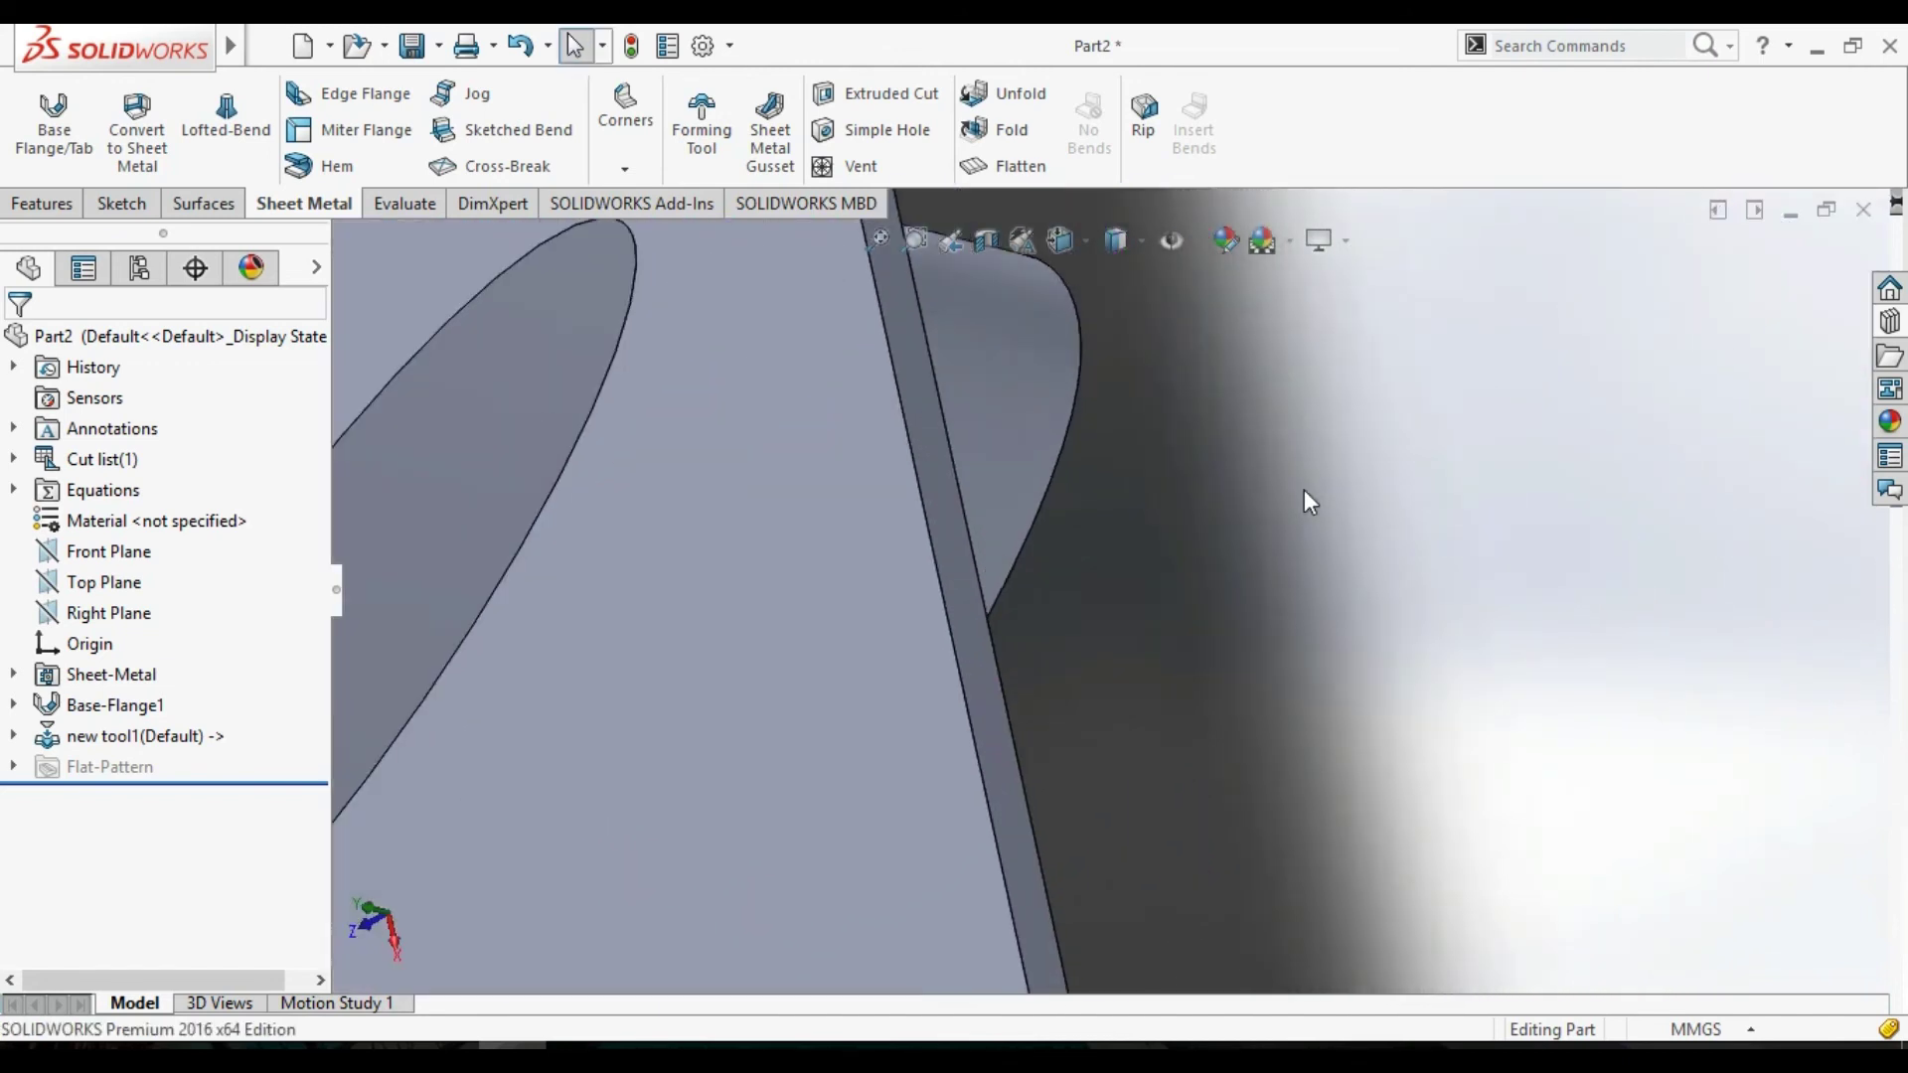
pyautogui.scroll(5, 1307, 487)
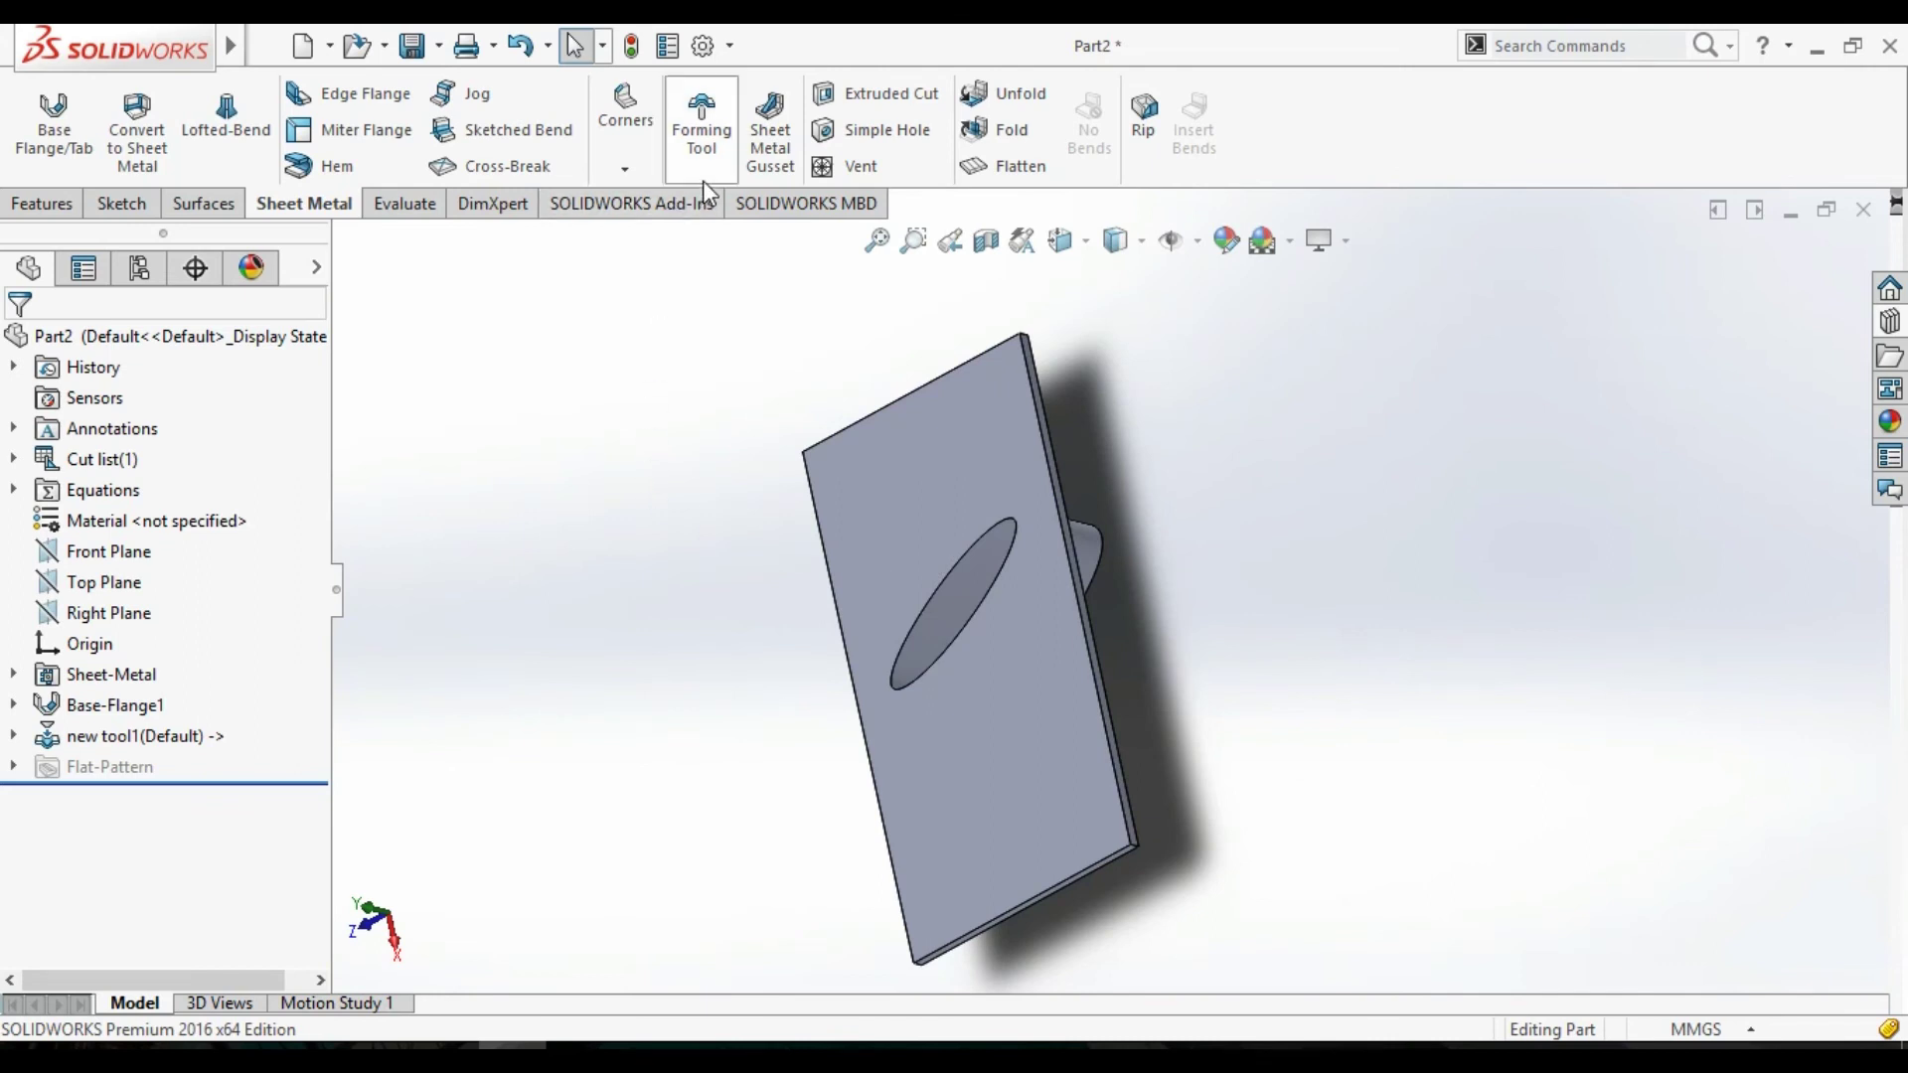
# Revert to a plain Base-Flange1 plate and rotate it to an angled 3D view.
pyautogui.hotkey('ctrl', 'b')
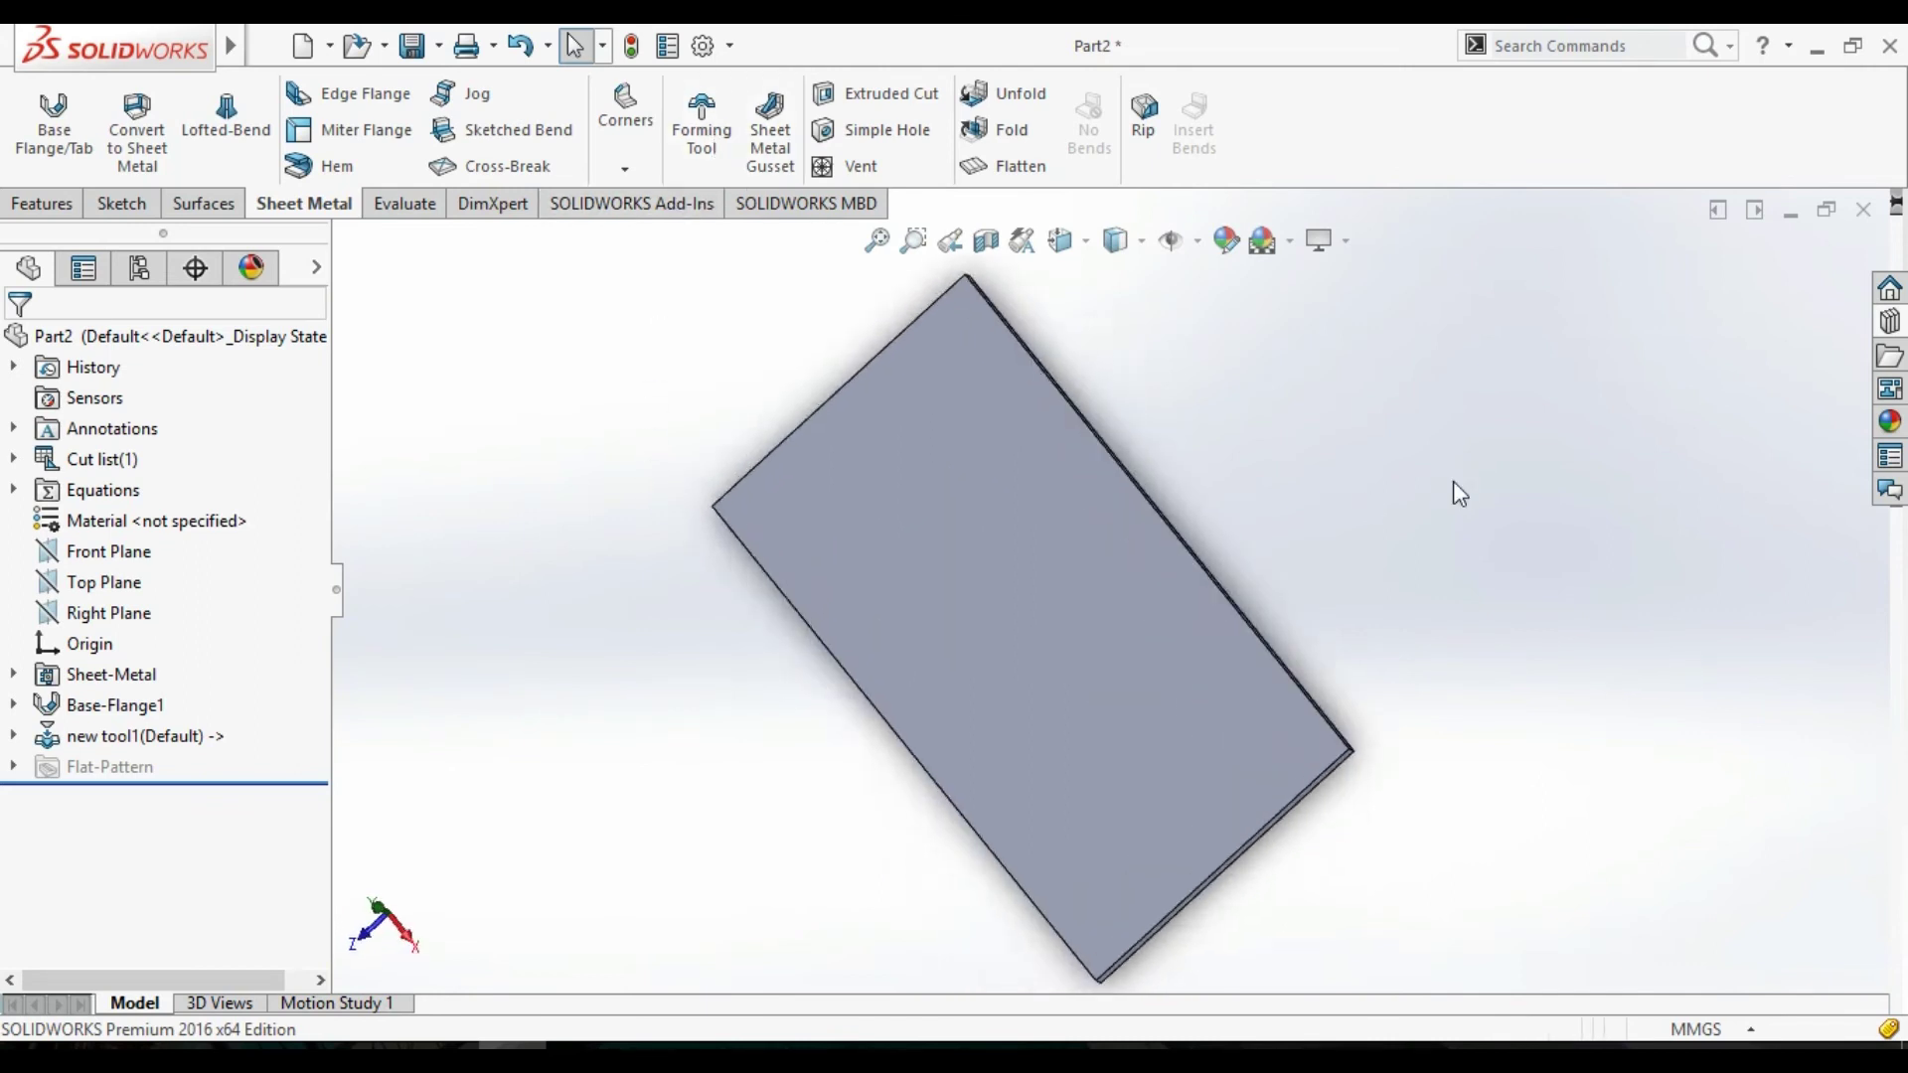
pyautogui.moveTo(712, 398)
pyautogui.mouseDown(button='middle')
pyautogui.moveTo(682, 443)
pyautogui.moveTo(729, 475)
pyautogui.mouseUp(button='middle')
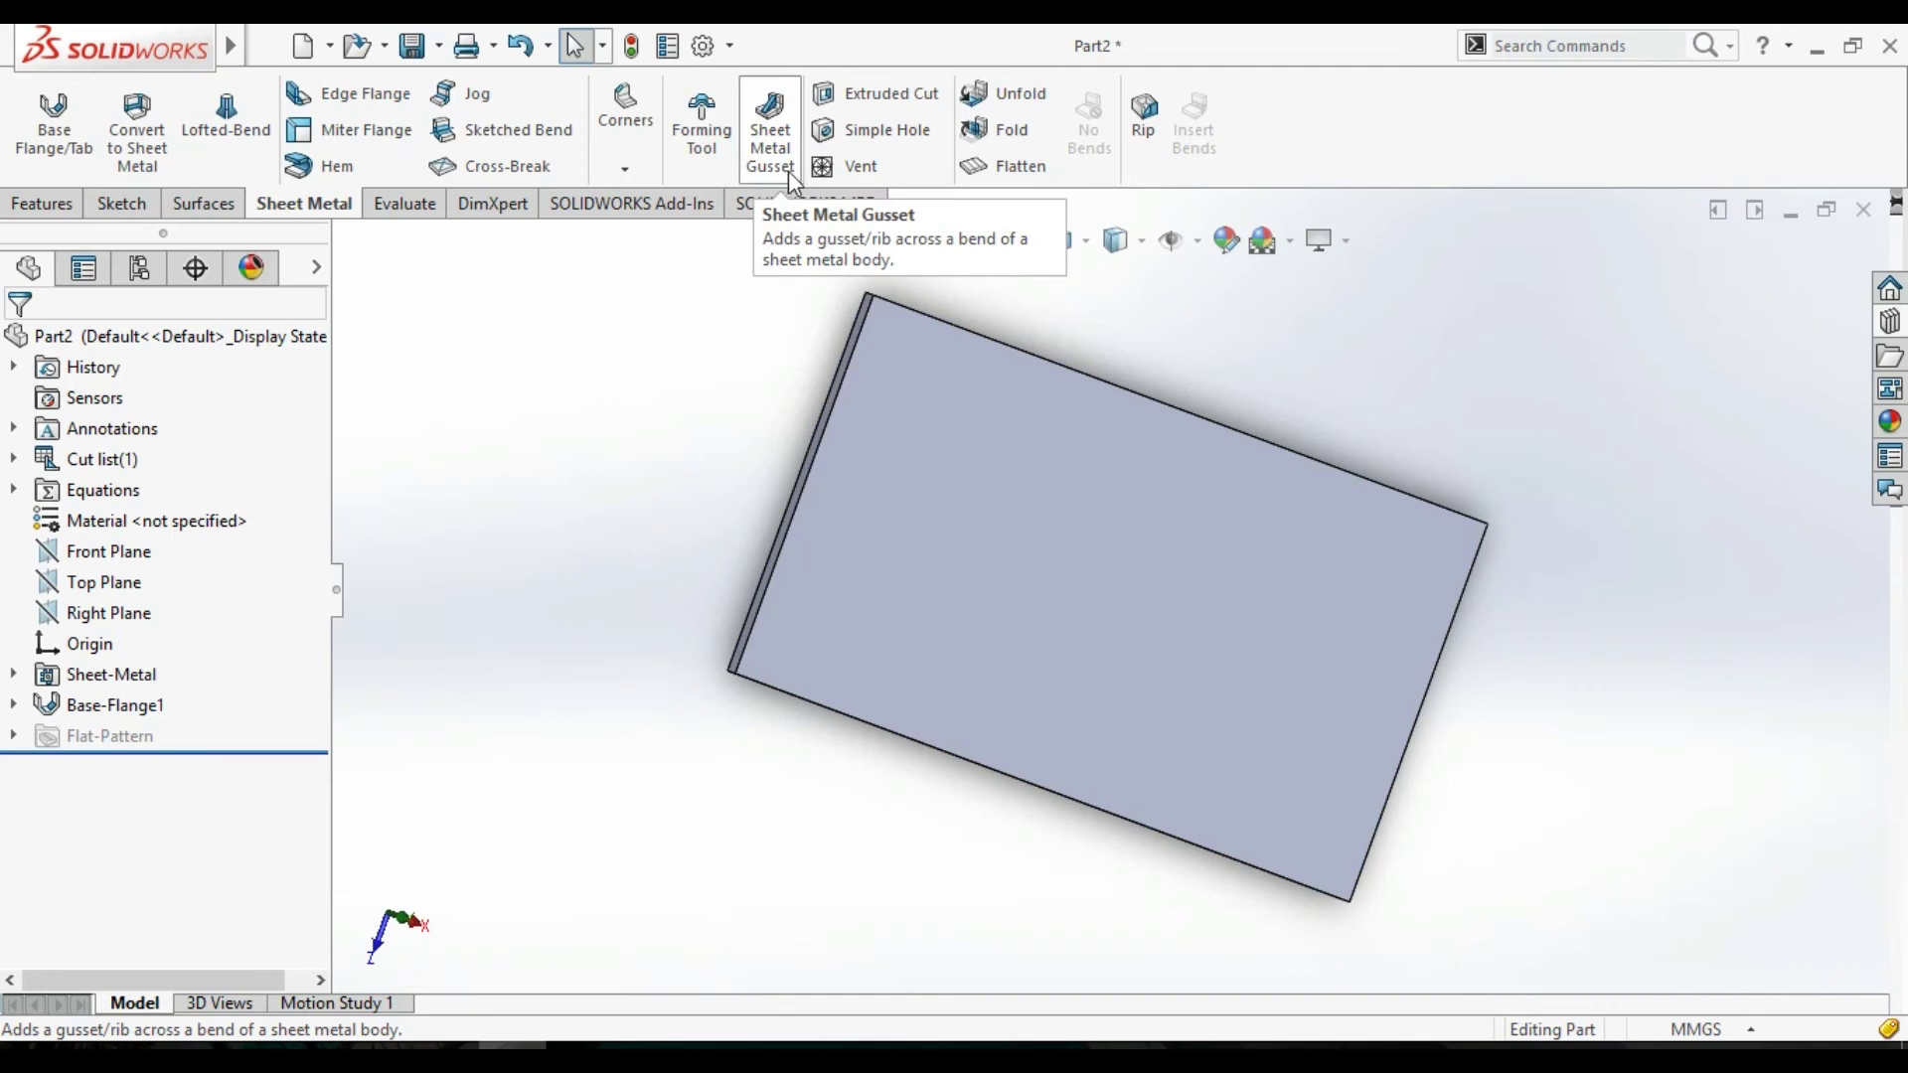
pyautogui.moveTo(819, 313); pyautogui.dragTo(789, 276, button='middle')
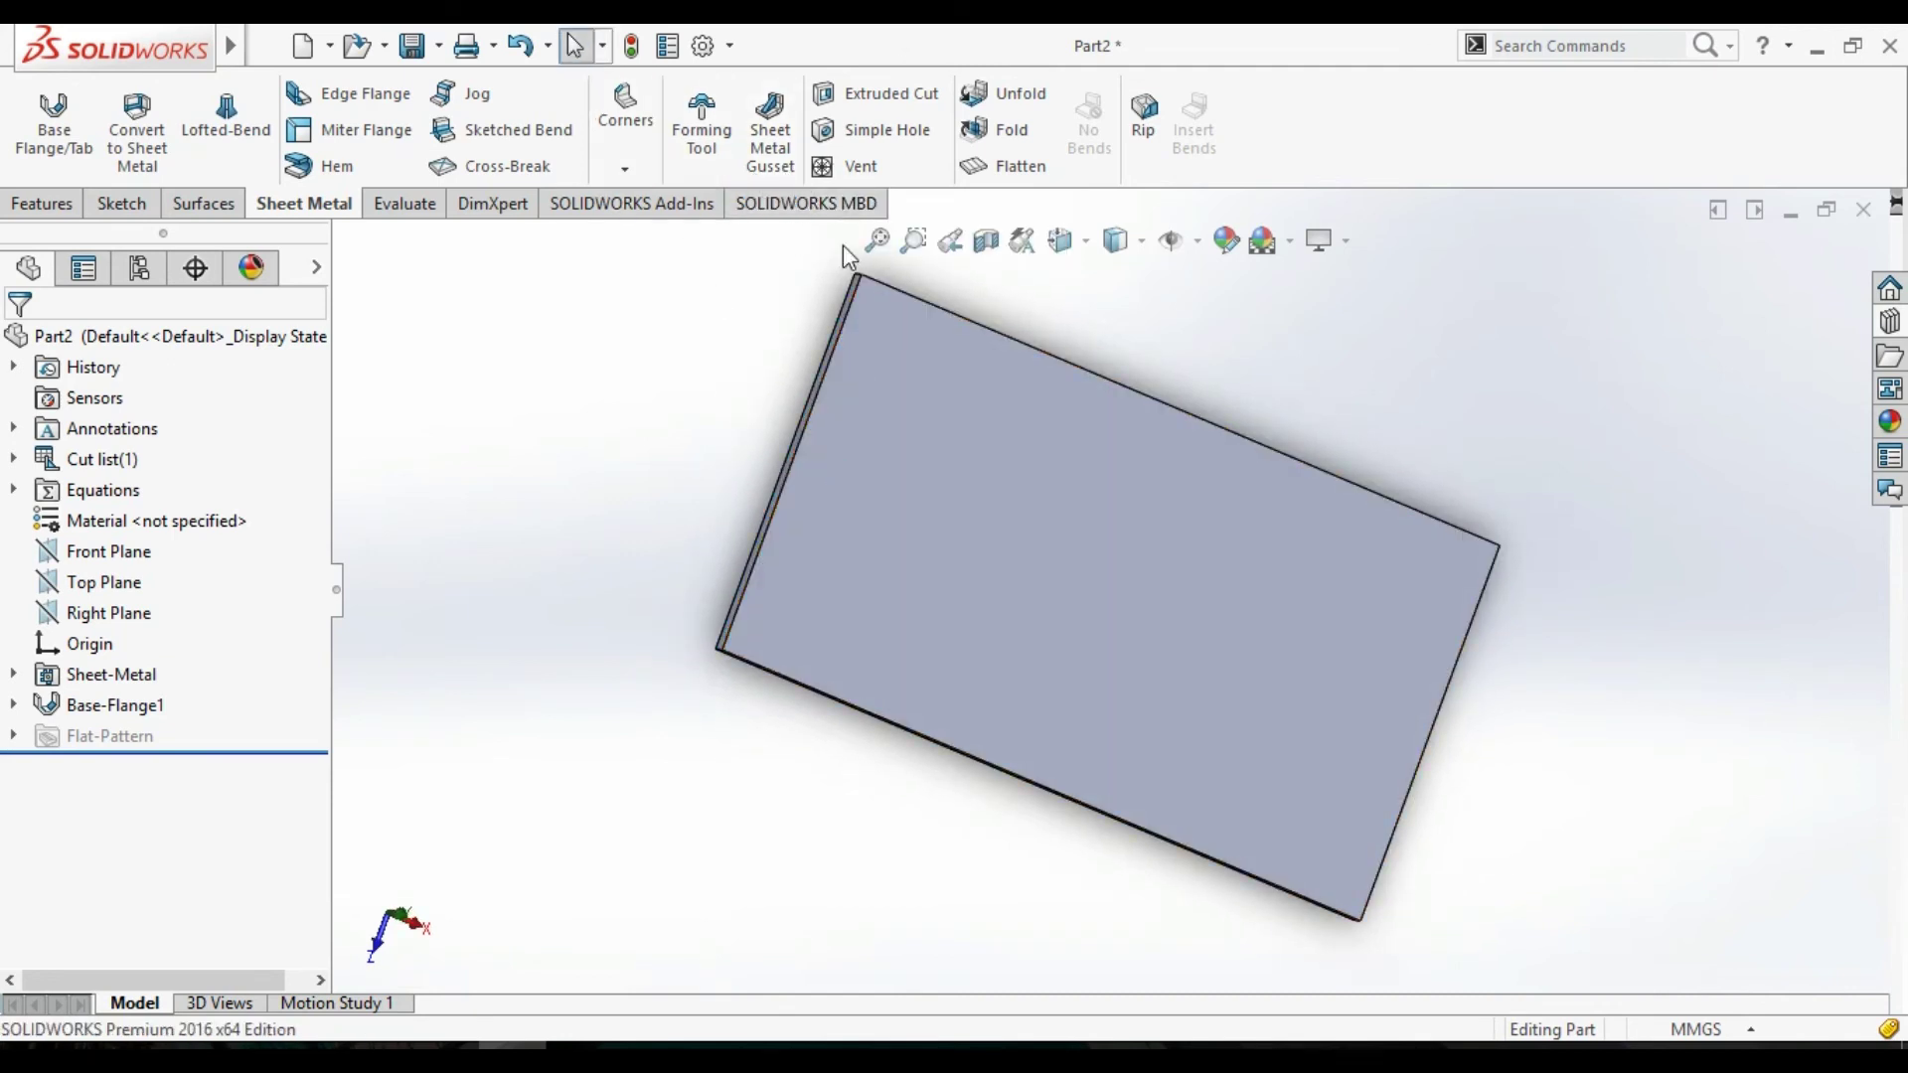
pyautogui.moveTo(877, 596)
pyautogui.mouseDown(button='middle')
pyautogui.moveTo(878, 684)
pyautogui.moveTo(873, 617)
pyautogui.mouseUp(button='middle')
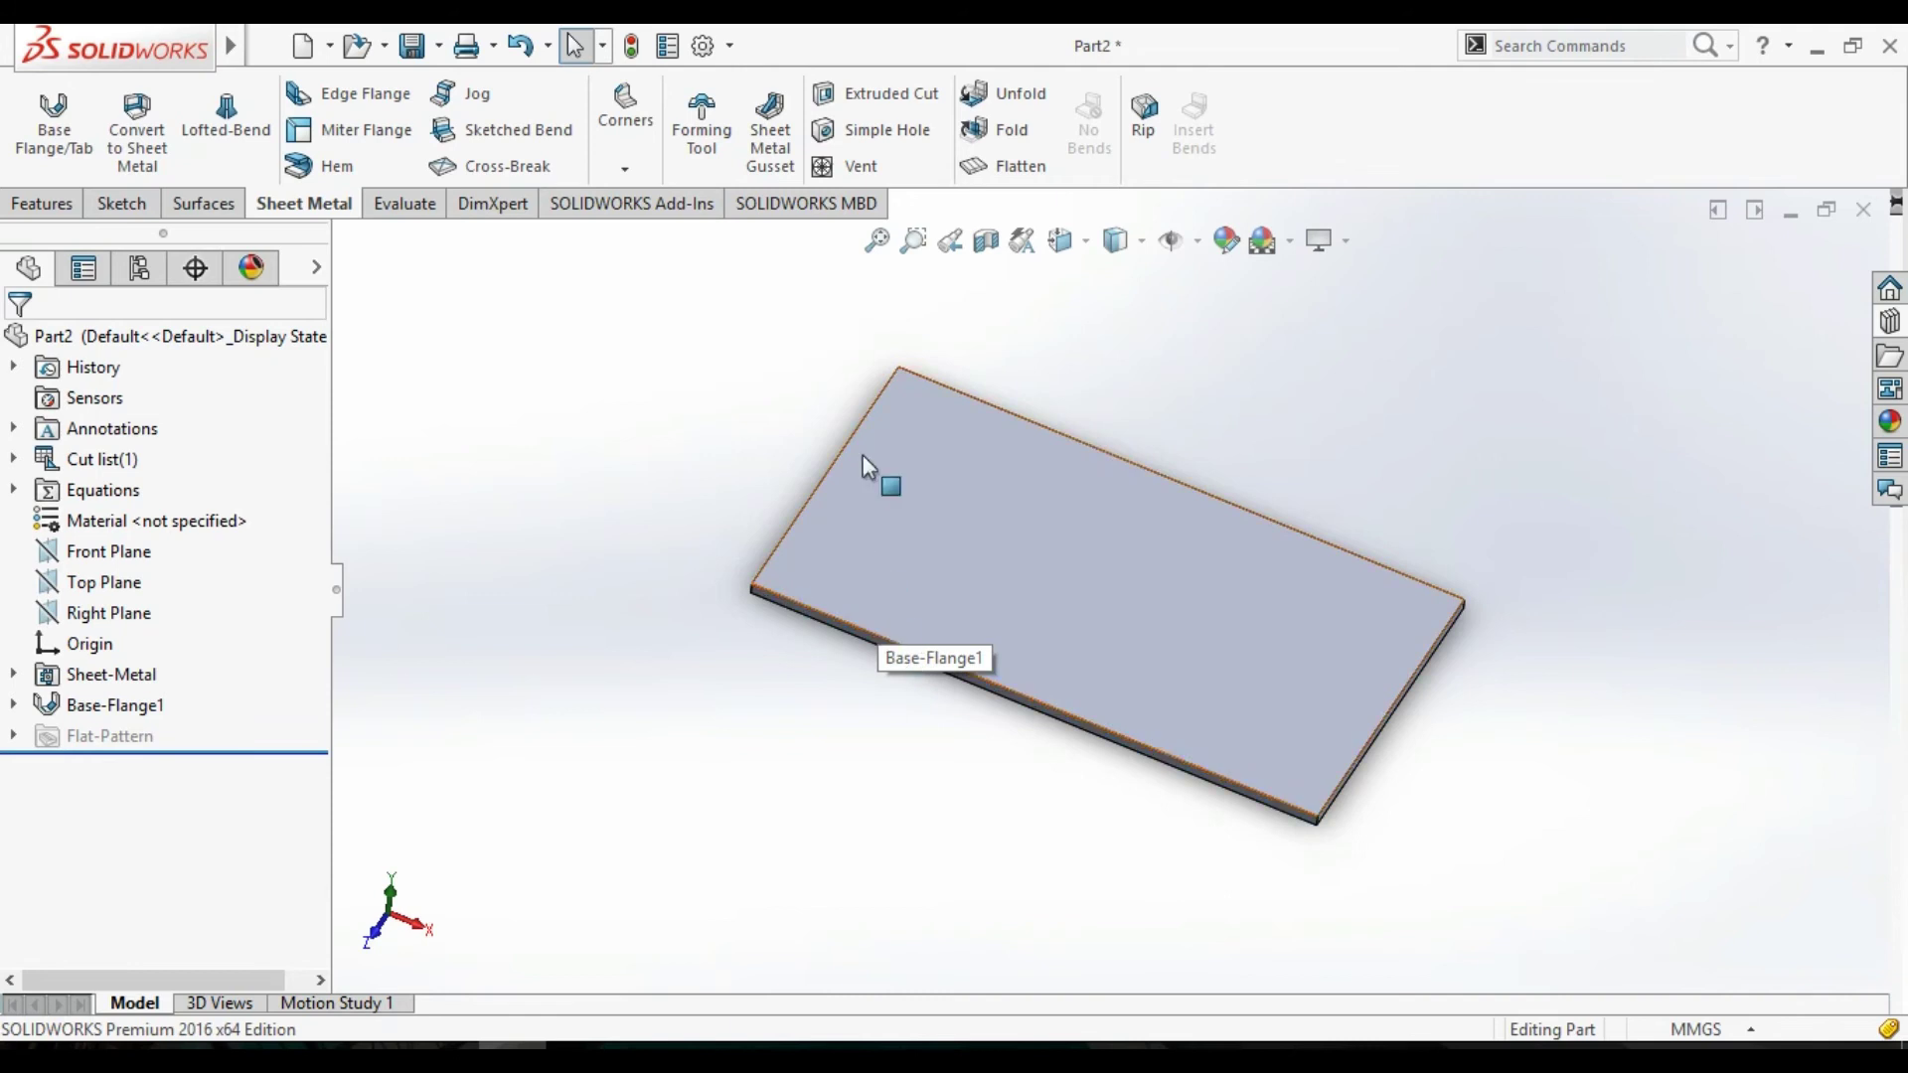
# Add a 126 mm edge flange rising from the plate's short left edge.
pyautogui.click(360, 94)
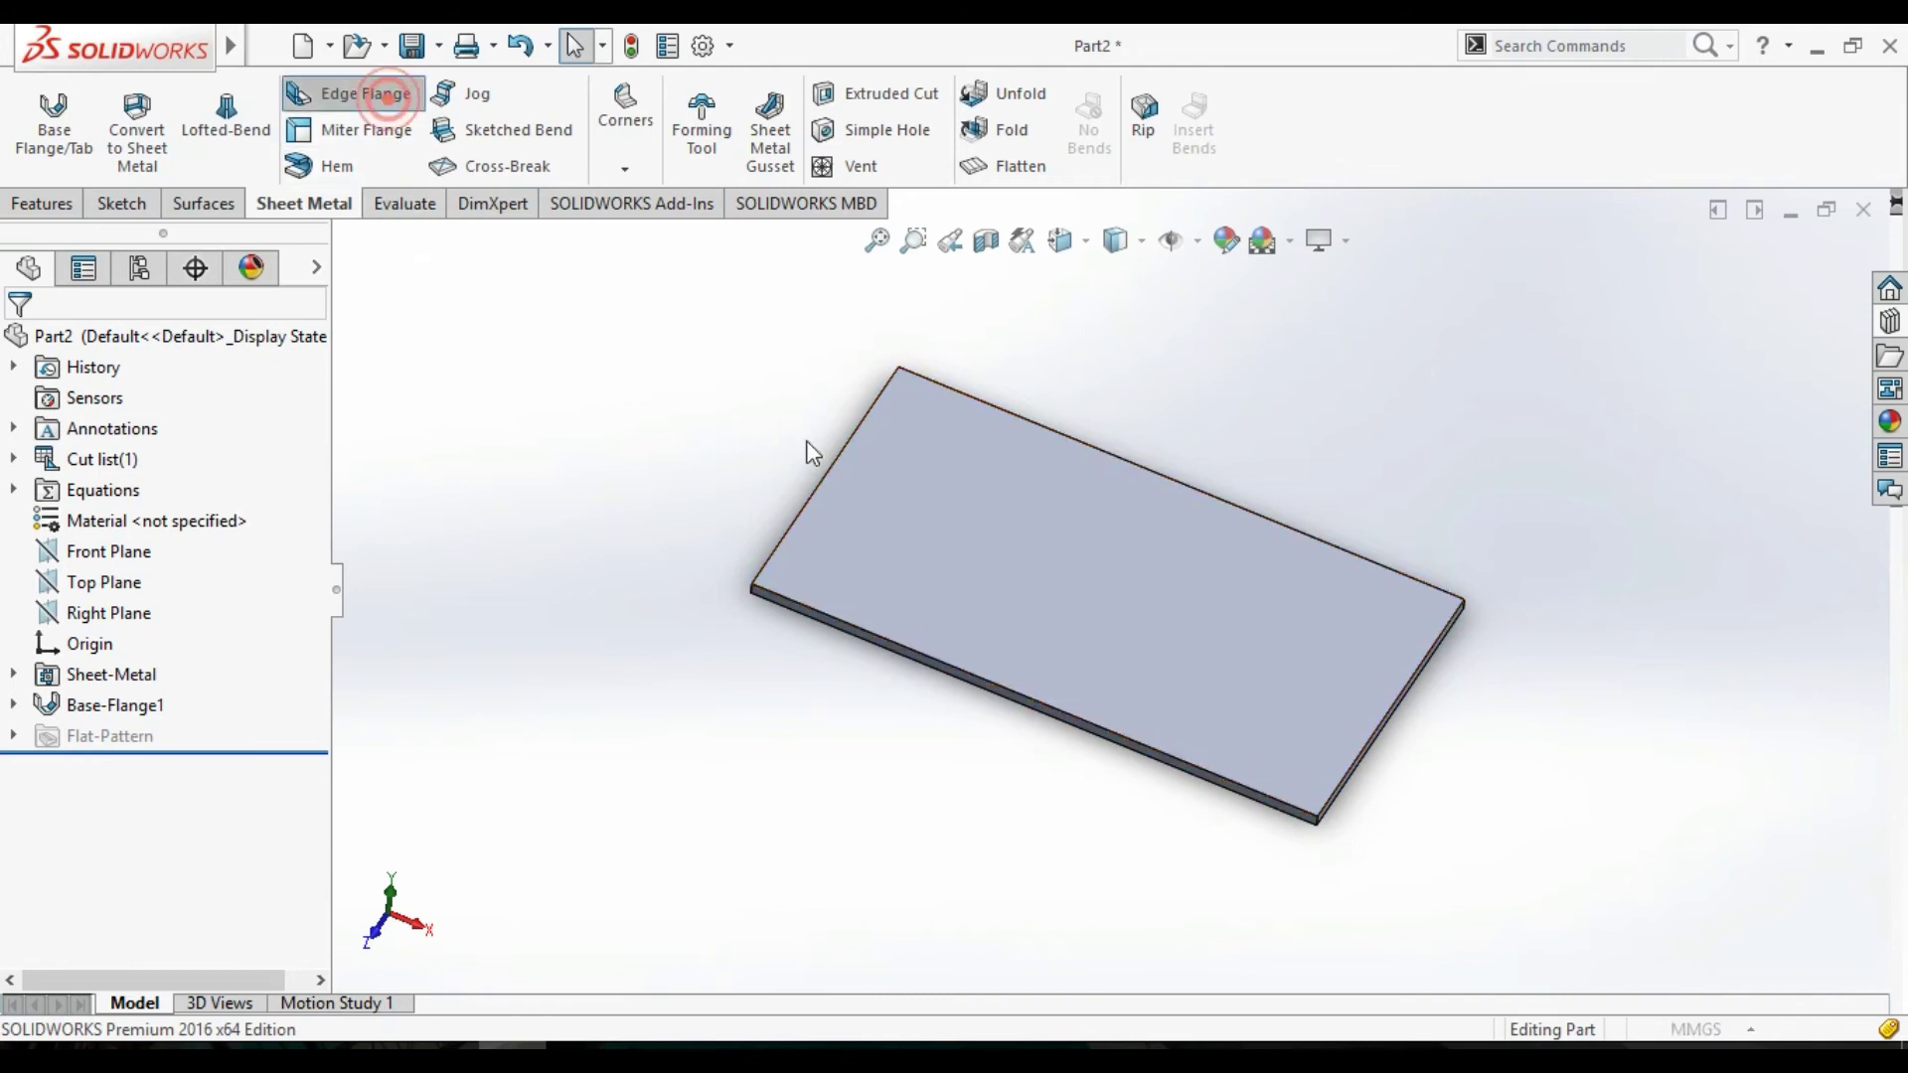
pyautogui.click(808, 505)
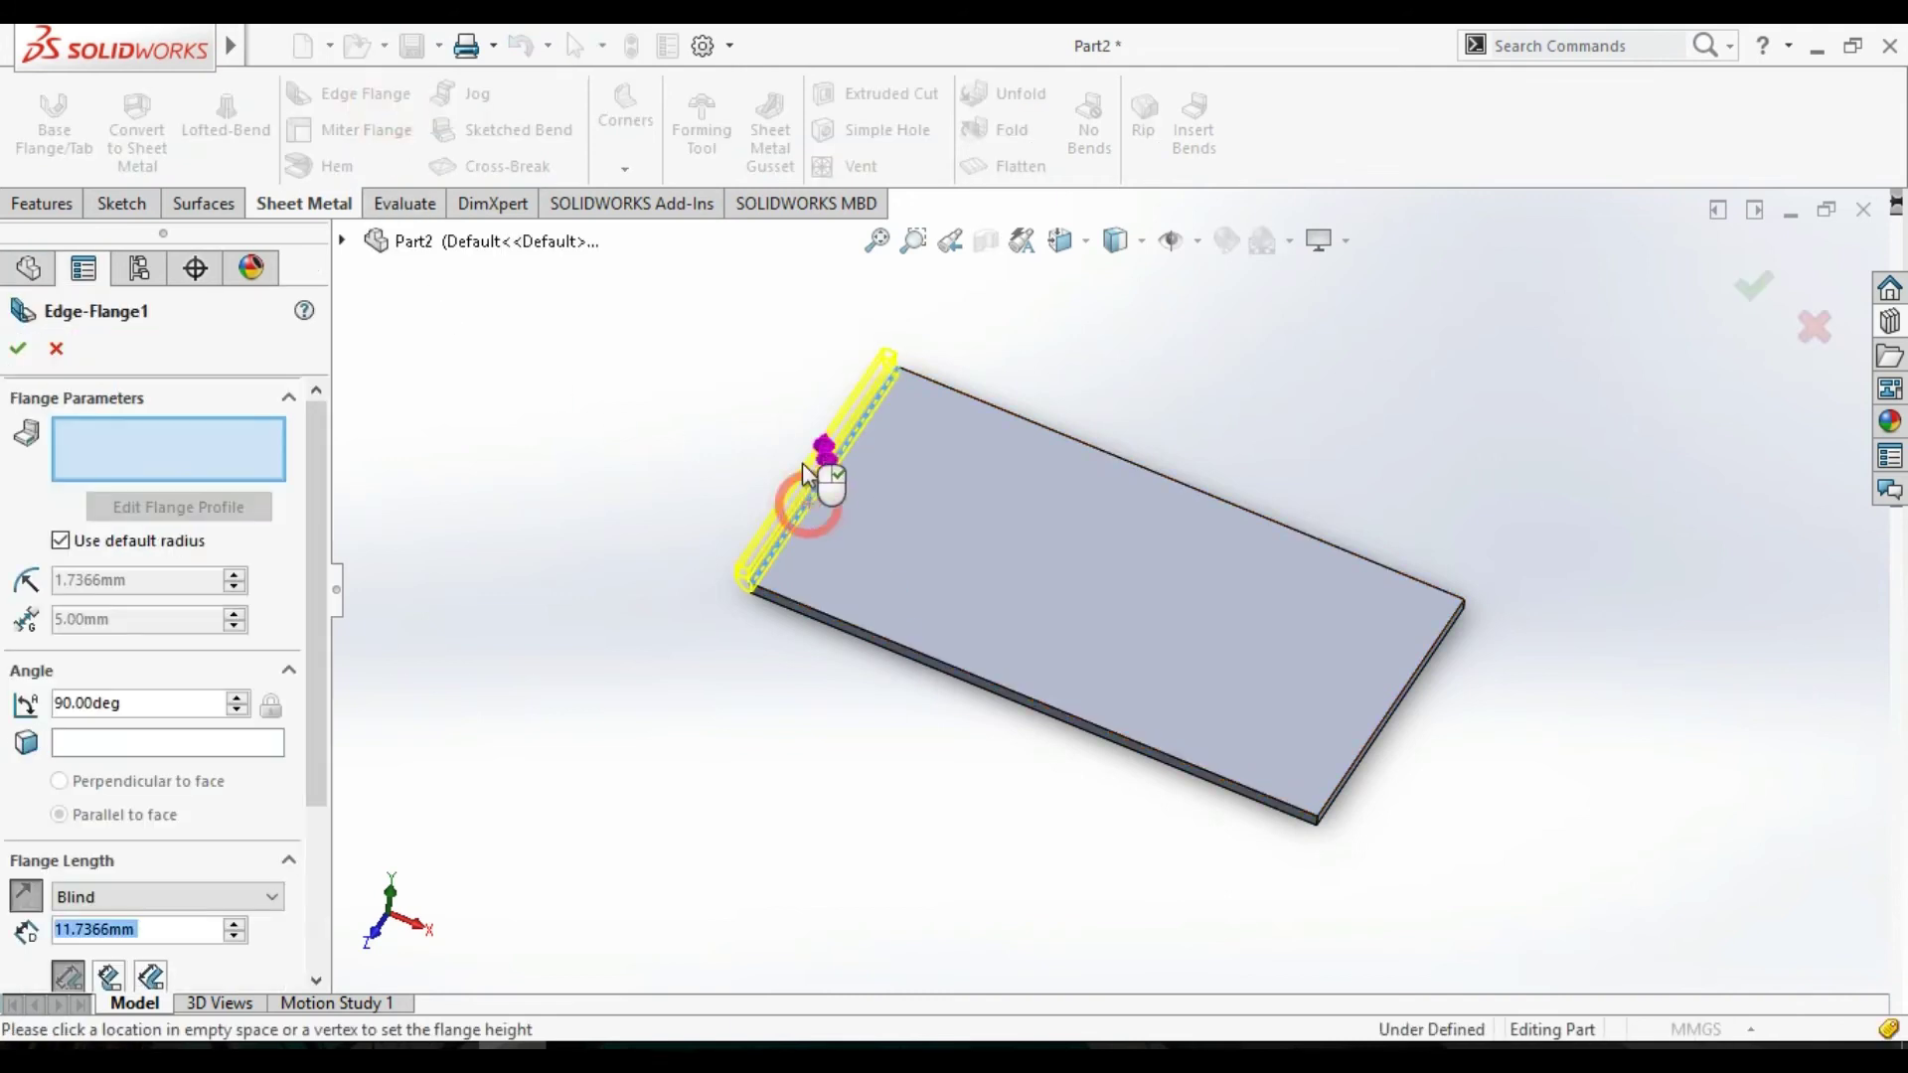
pyautogui.click(770, 202)
pyautogui.click(760, 244)
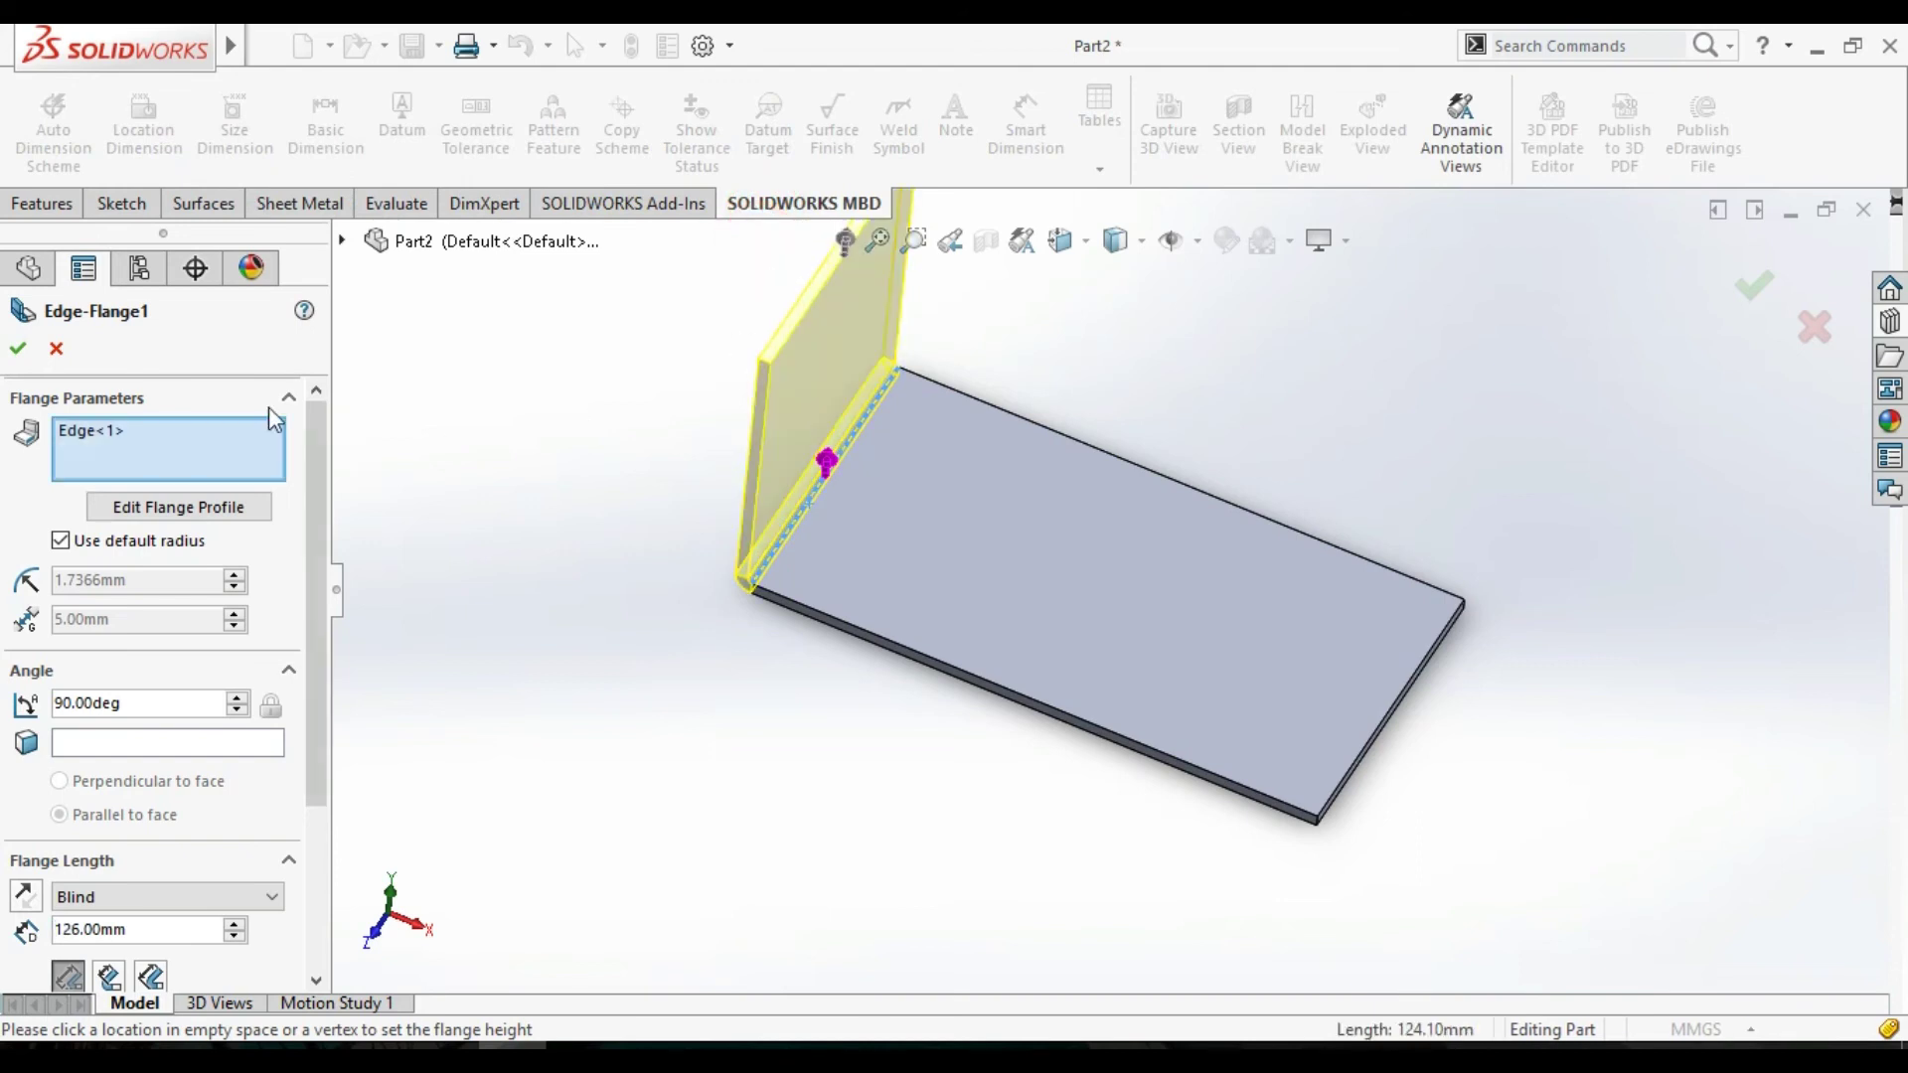
pyautogui.click(18, 347)
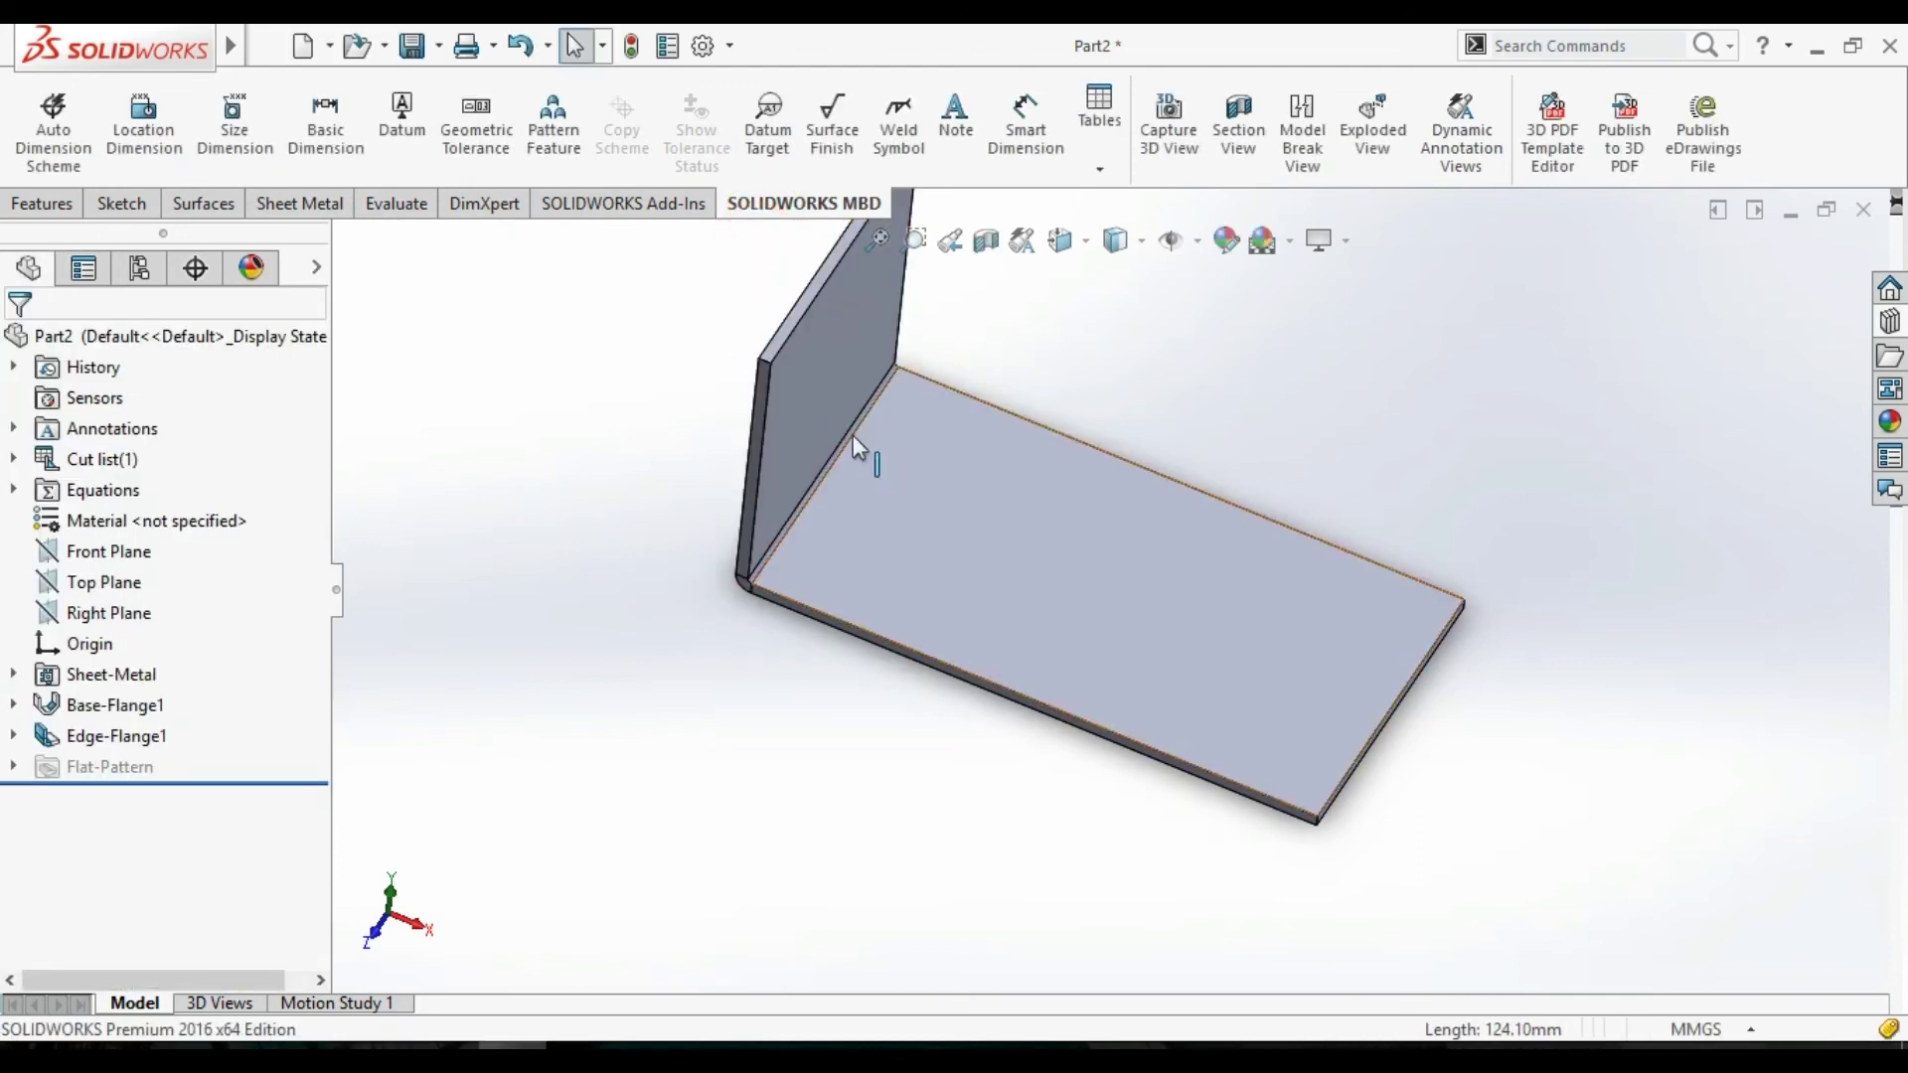
# Orbit the new L-bracket and start a sheet-metal gusset across the bend.
pyautogui.moveTo(606, 464)
pyautogui.mouseDown(button='middle')
pyautogui.moveTo(712, 584)
pyautogui.moveTo(631, 583)
pyautogui.mouseUp(button='middle')
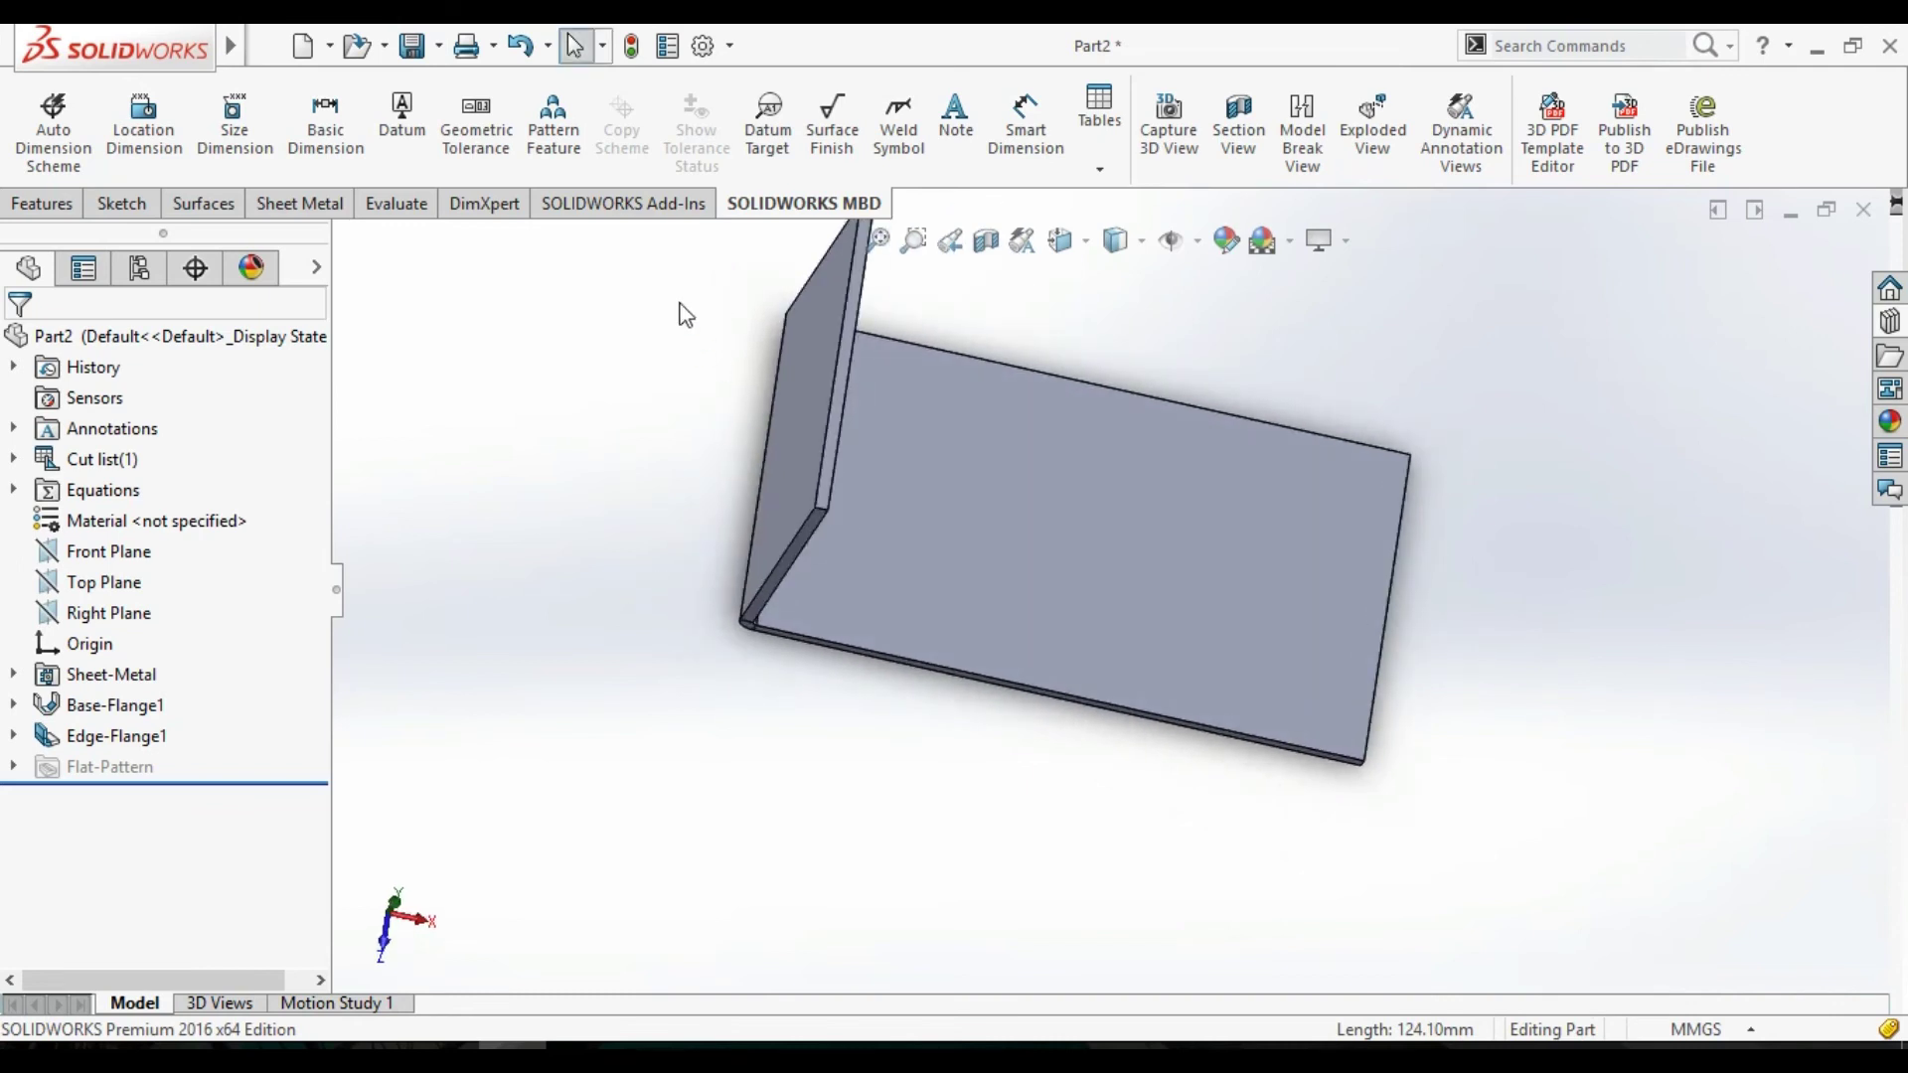
pyautogui.click(299, 202)
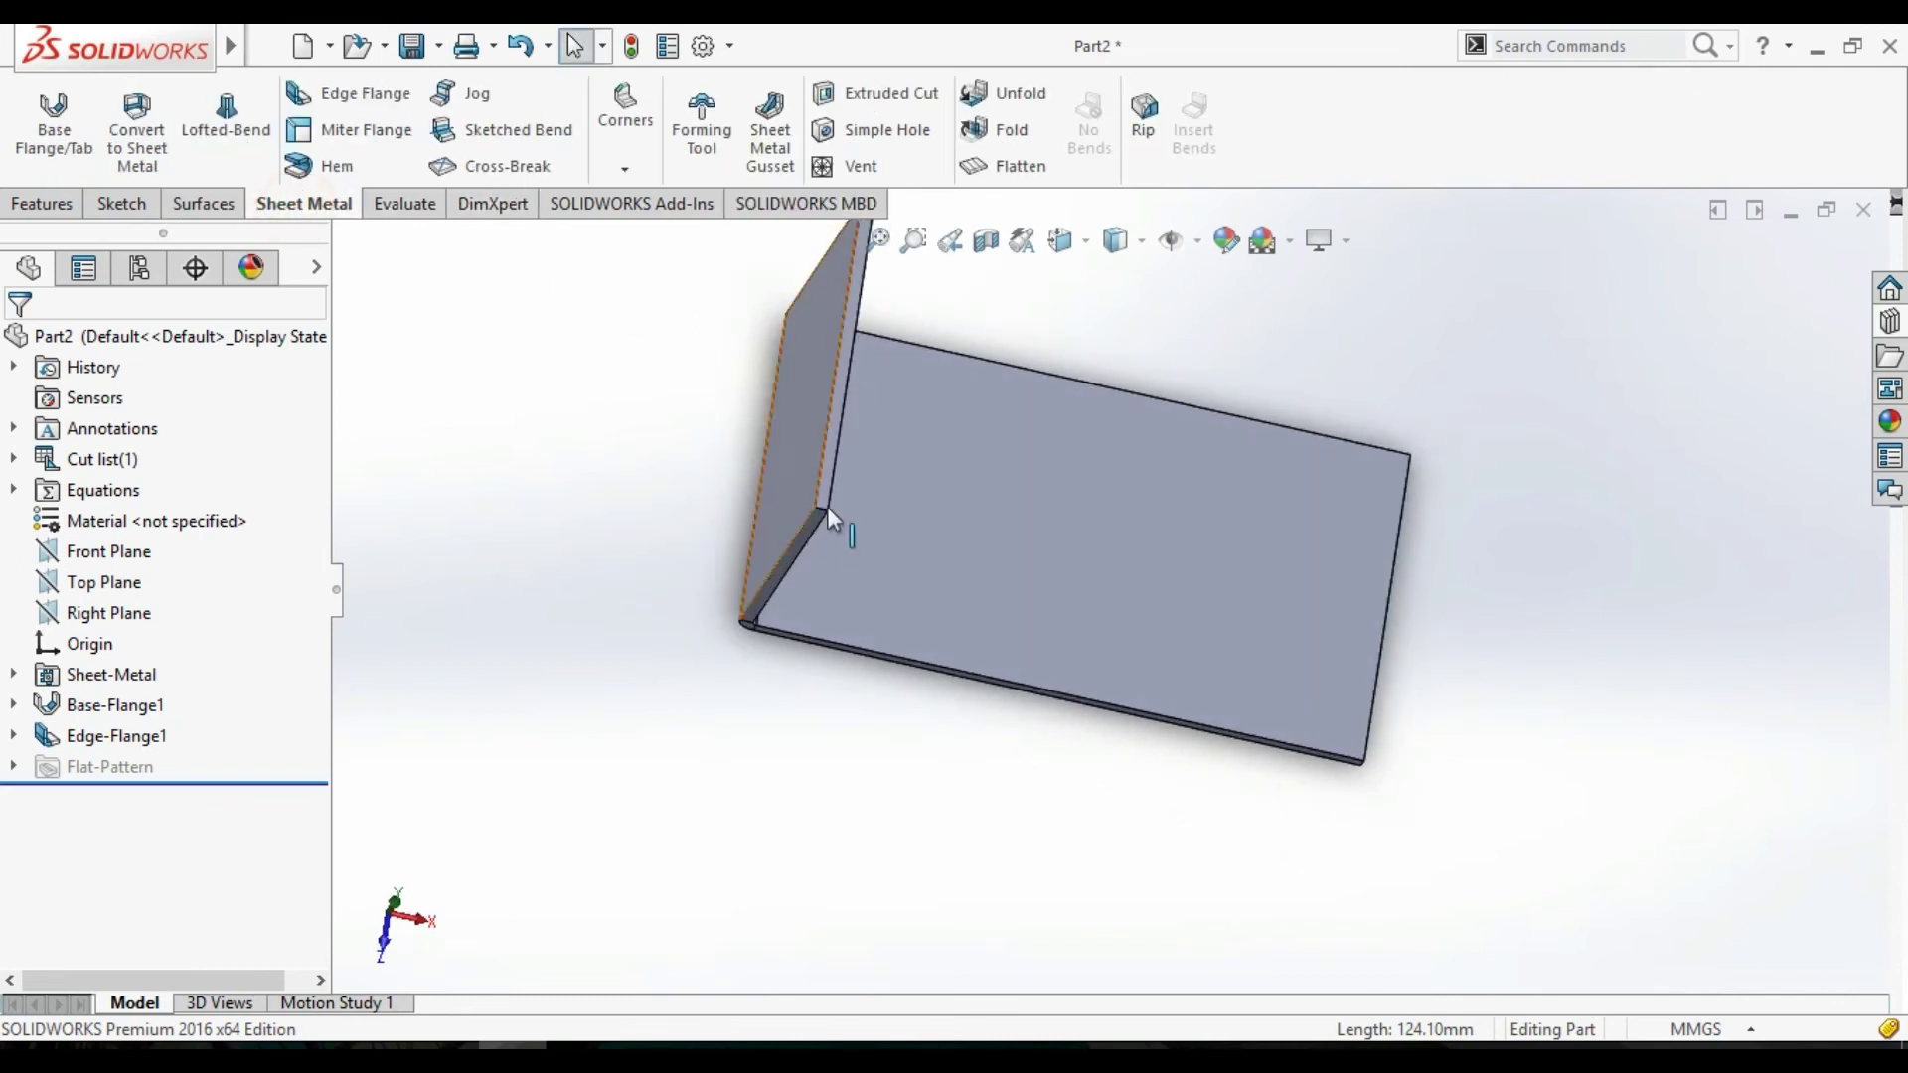
pyautogui.click(771, 139)
# Pick the flat base face and upright flange face as gusset supports, checking the preview at the corner.
pyautogui.moveTo(751, 735)
pyautogui.mouseDown(button='middle')
pyautogui.moveTo(635, 566)
pyautogui.moveTo(639, 665)
pyautogui.mouseUp(button='middle')
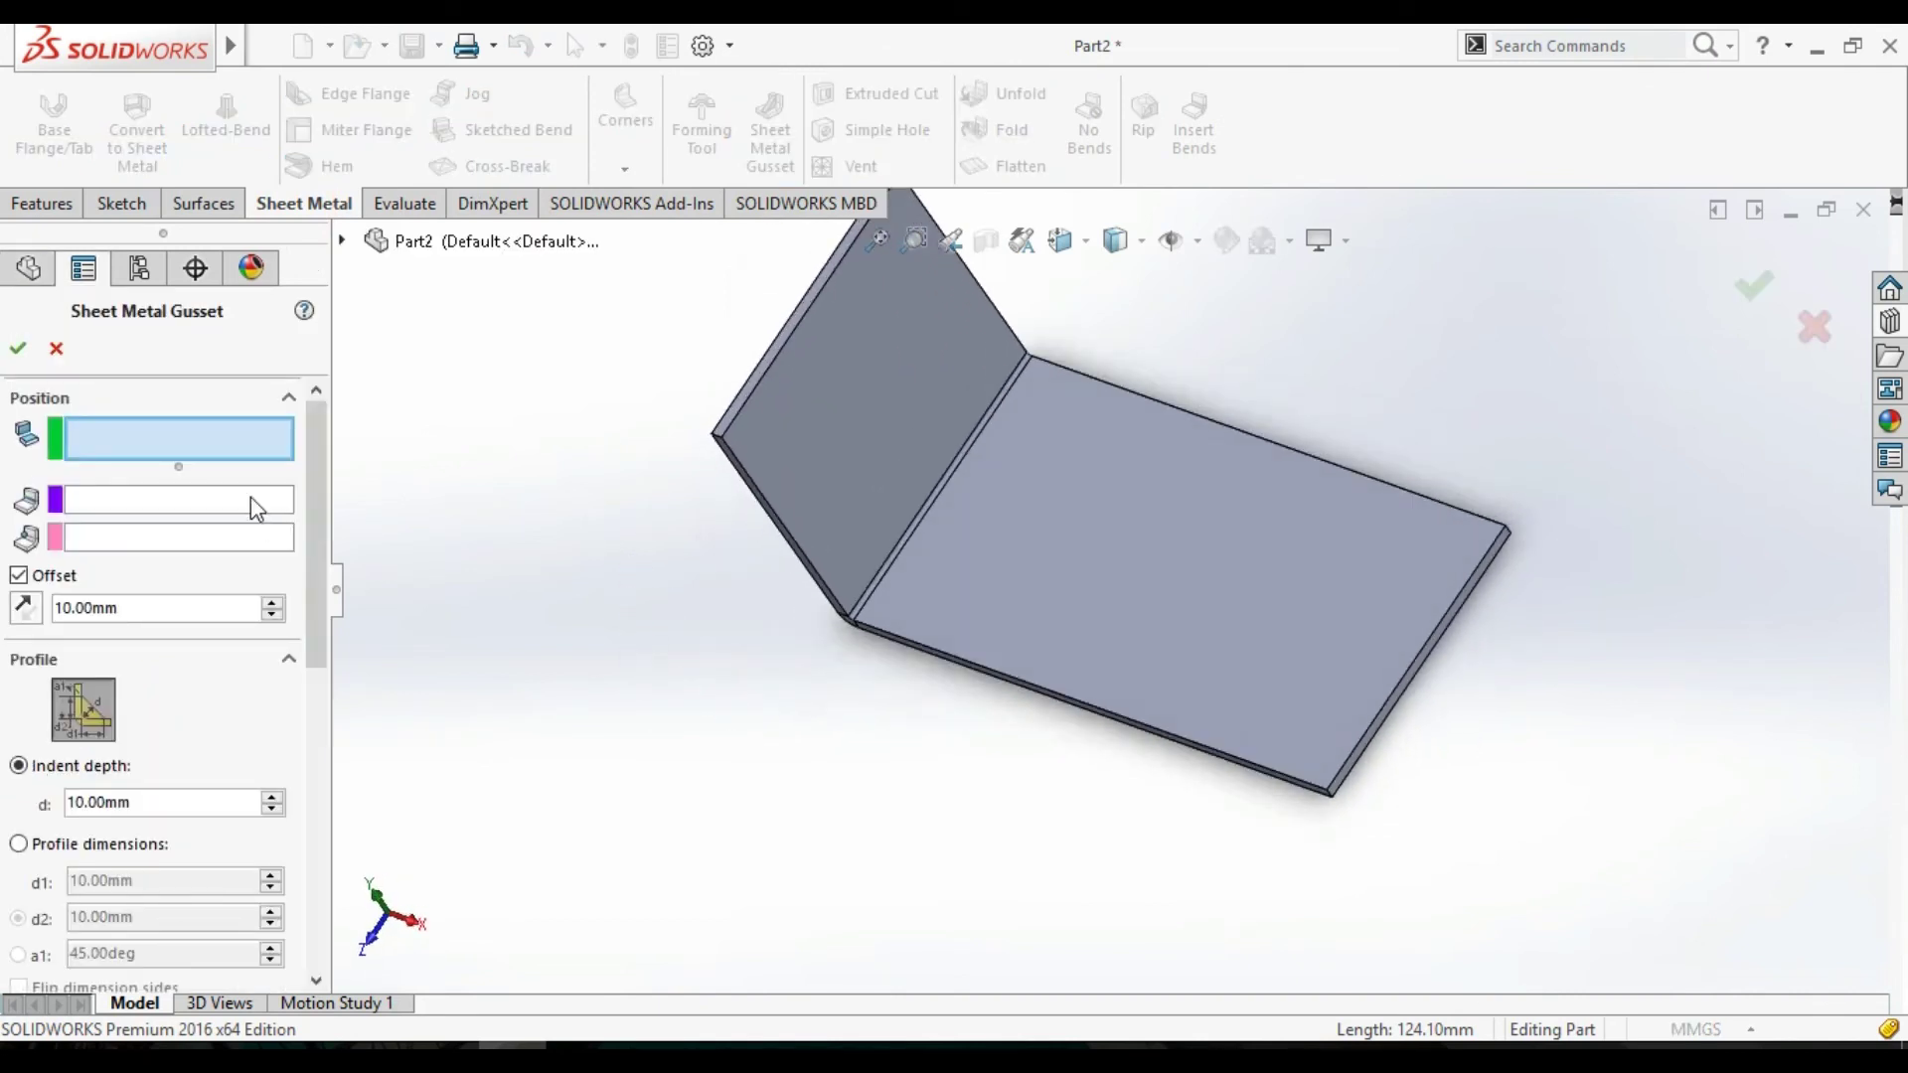
pyautogui.moveTo(179, 438)
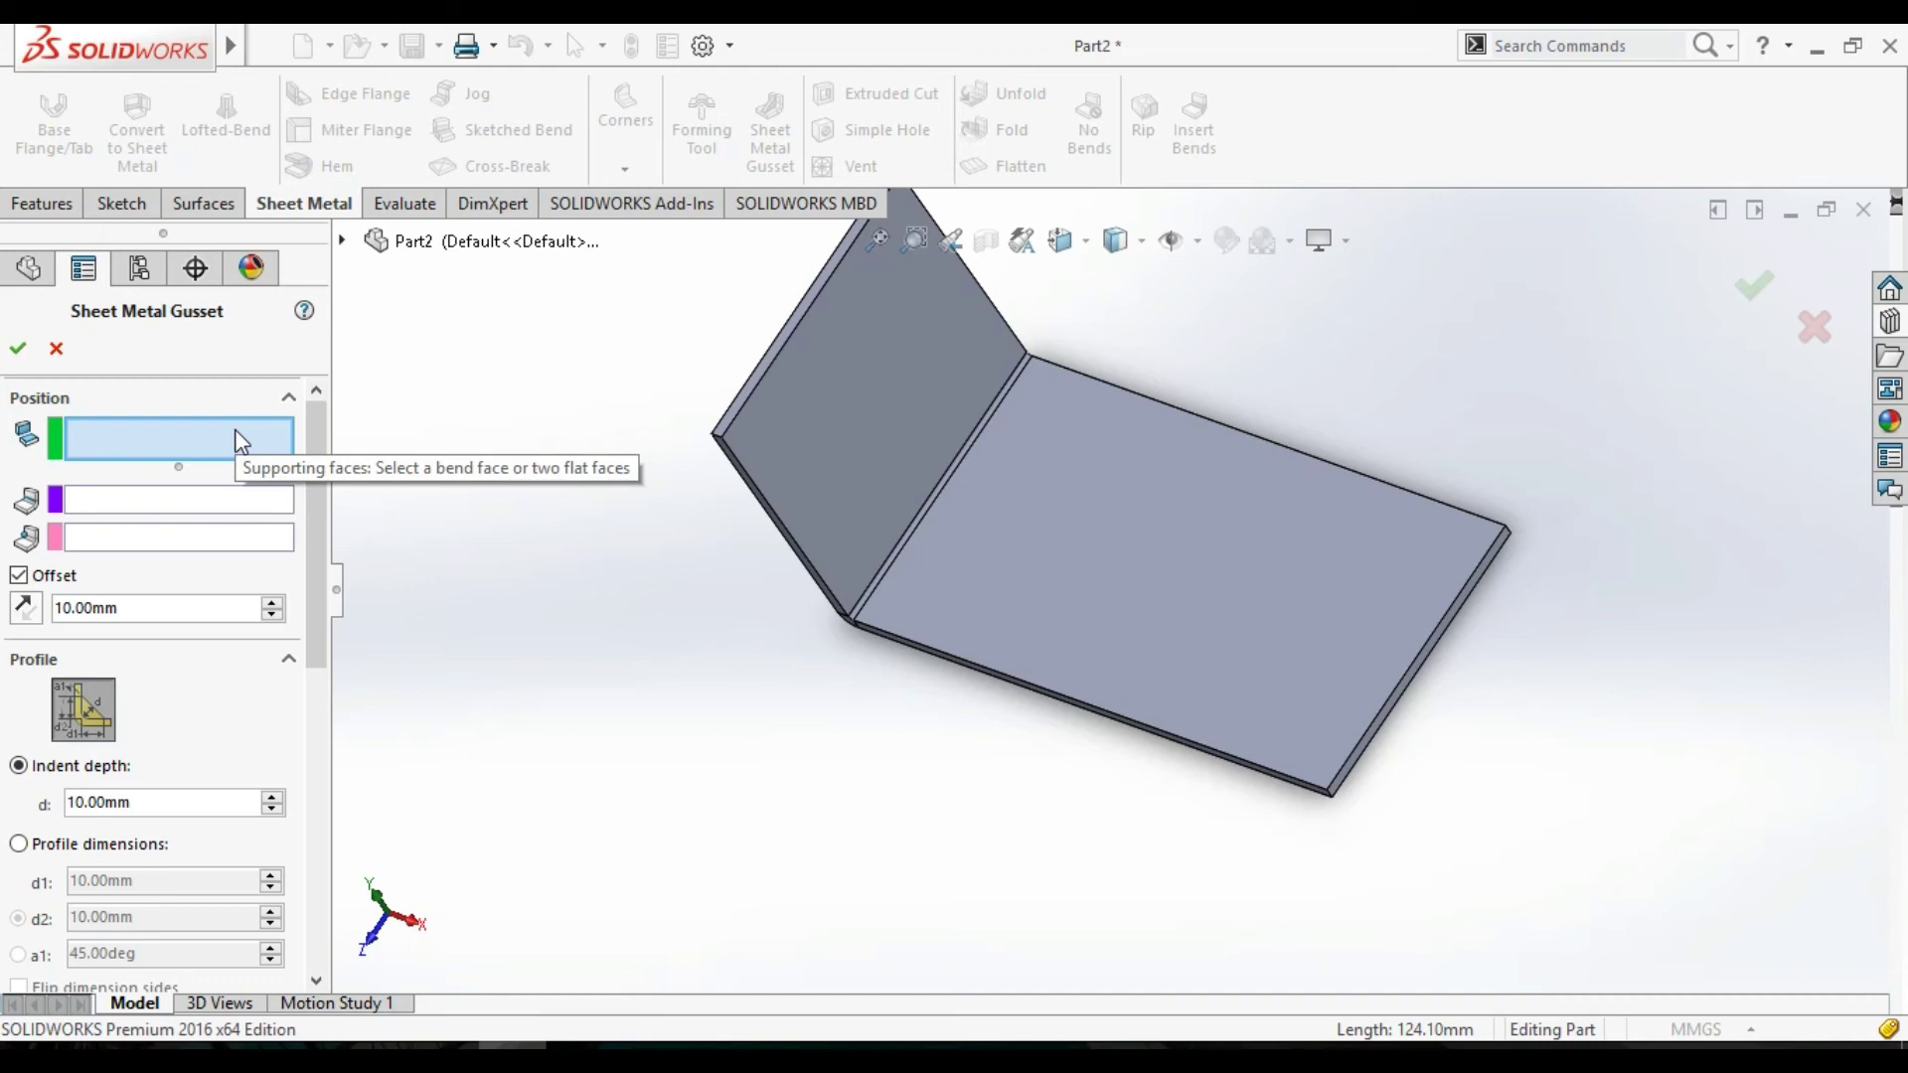
pyautogui.click(1041, 559)
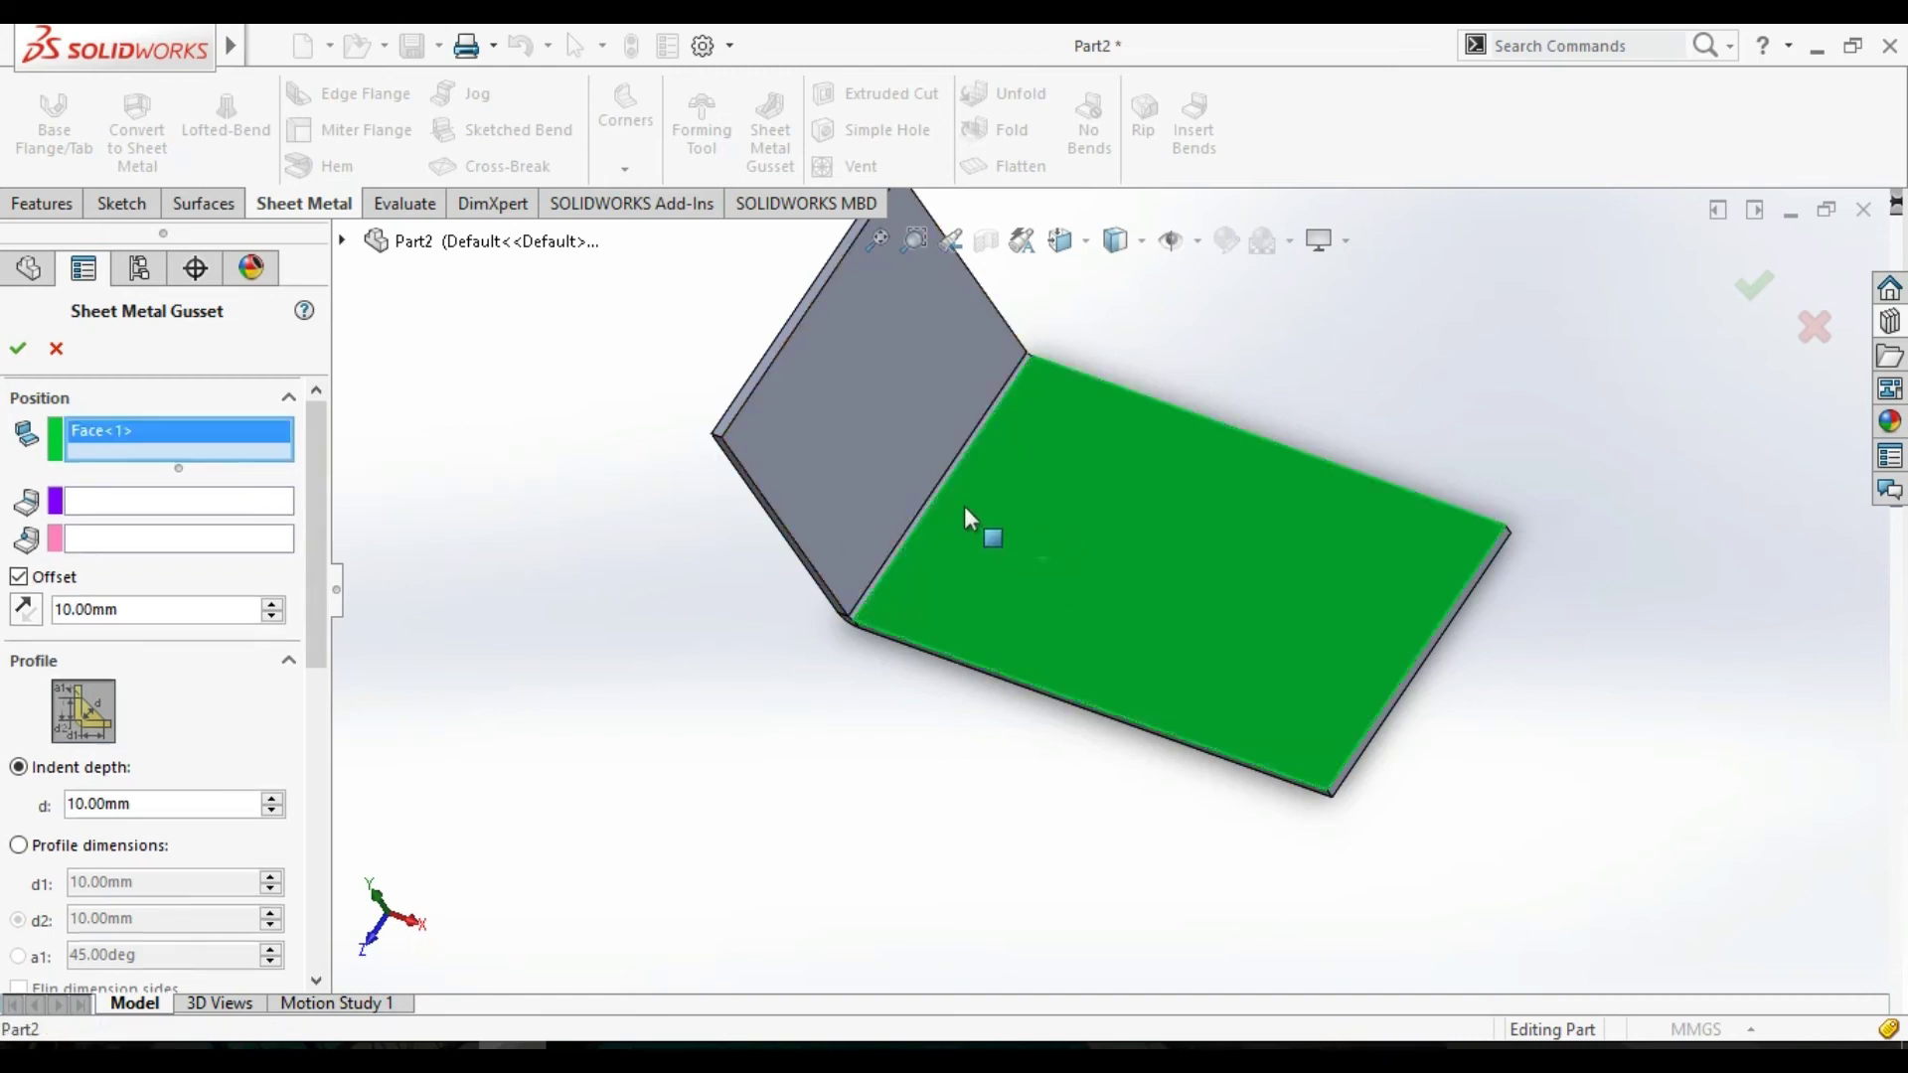
pyautogui.click(853, 459)
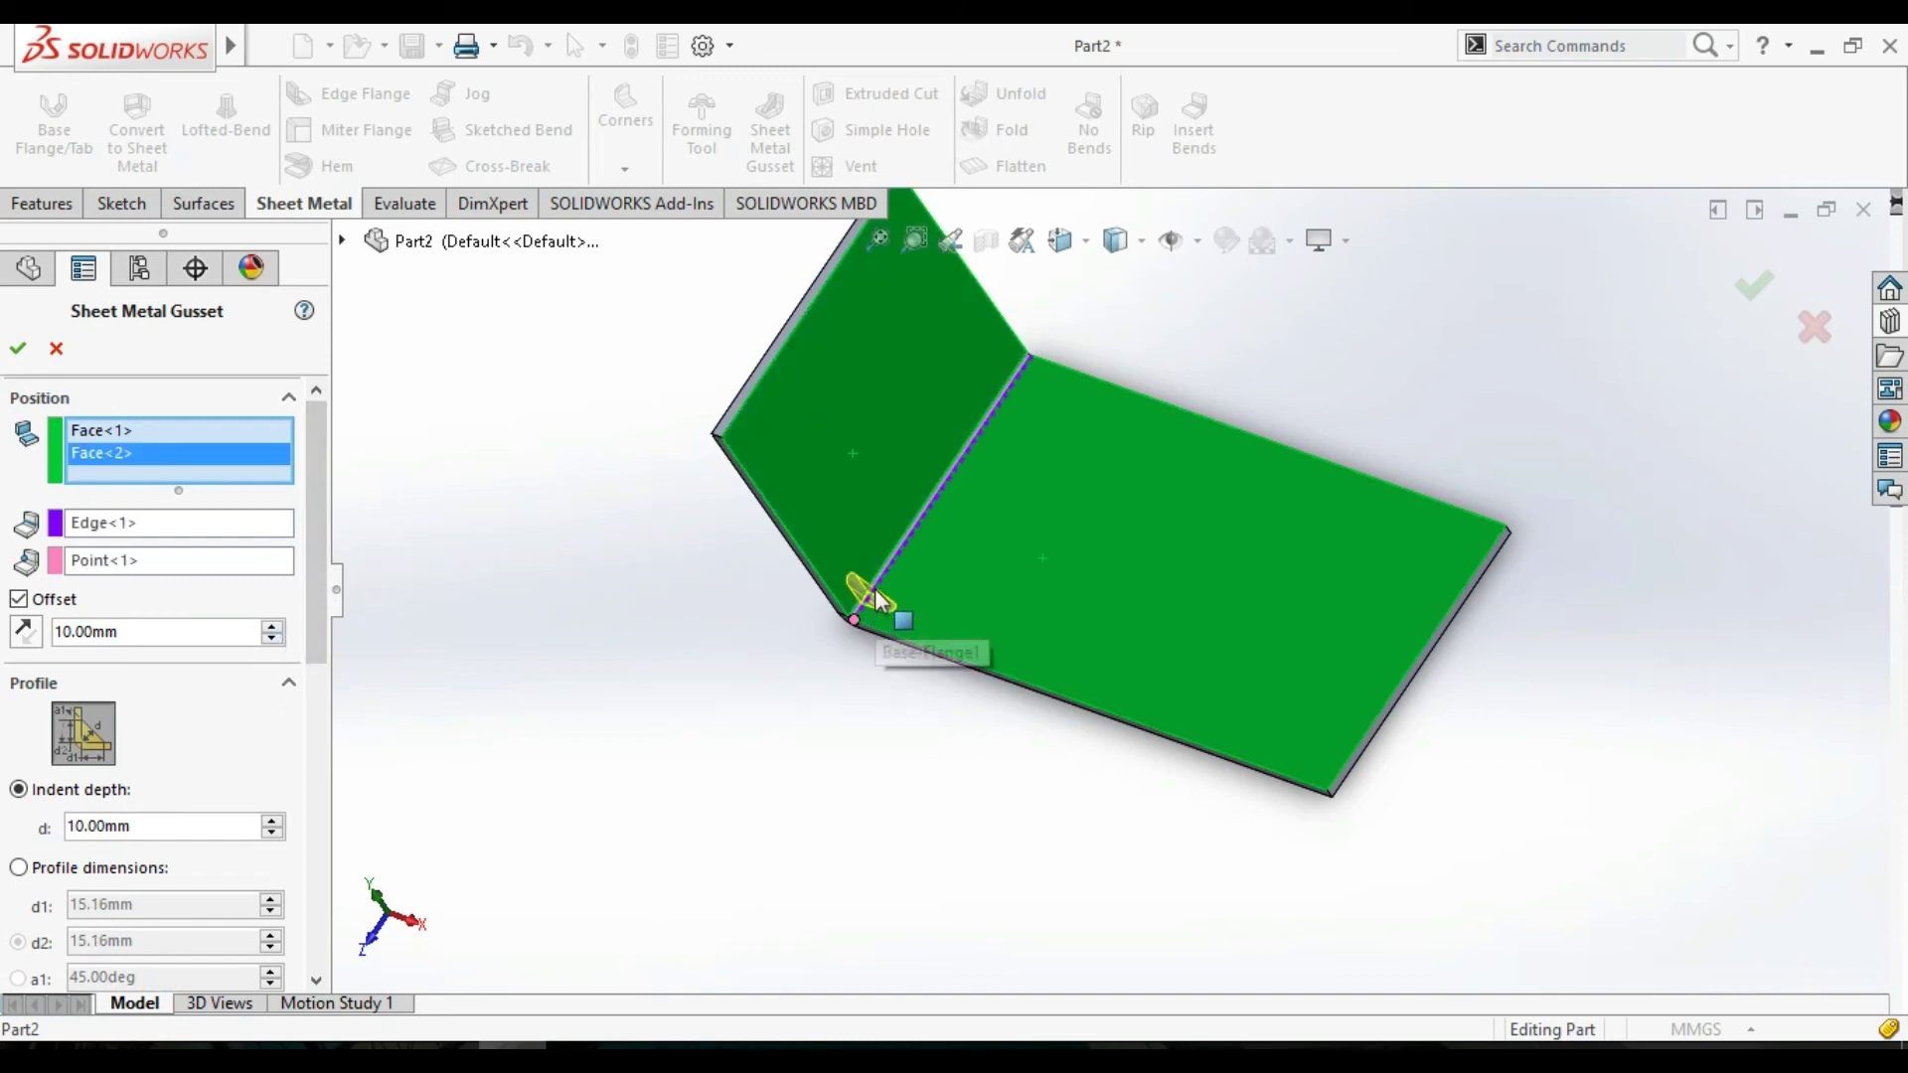
pyautogui.scroll(-3, 865, 622)
pyautogui.scroll(2, 1023, 509)
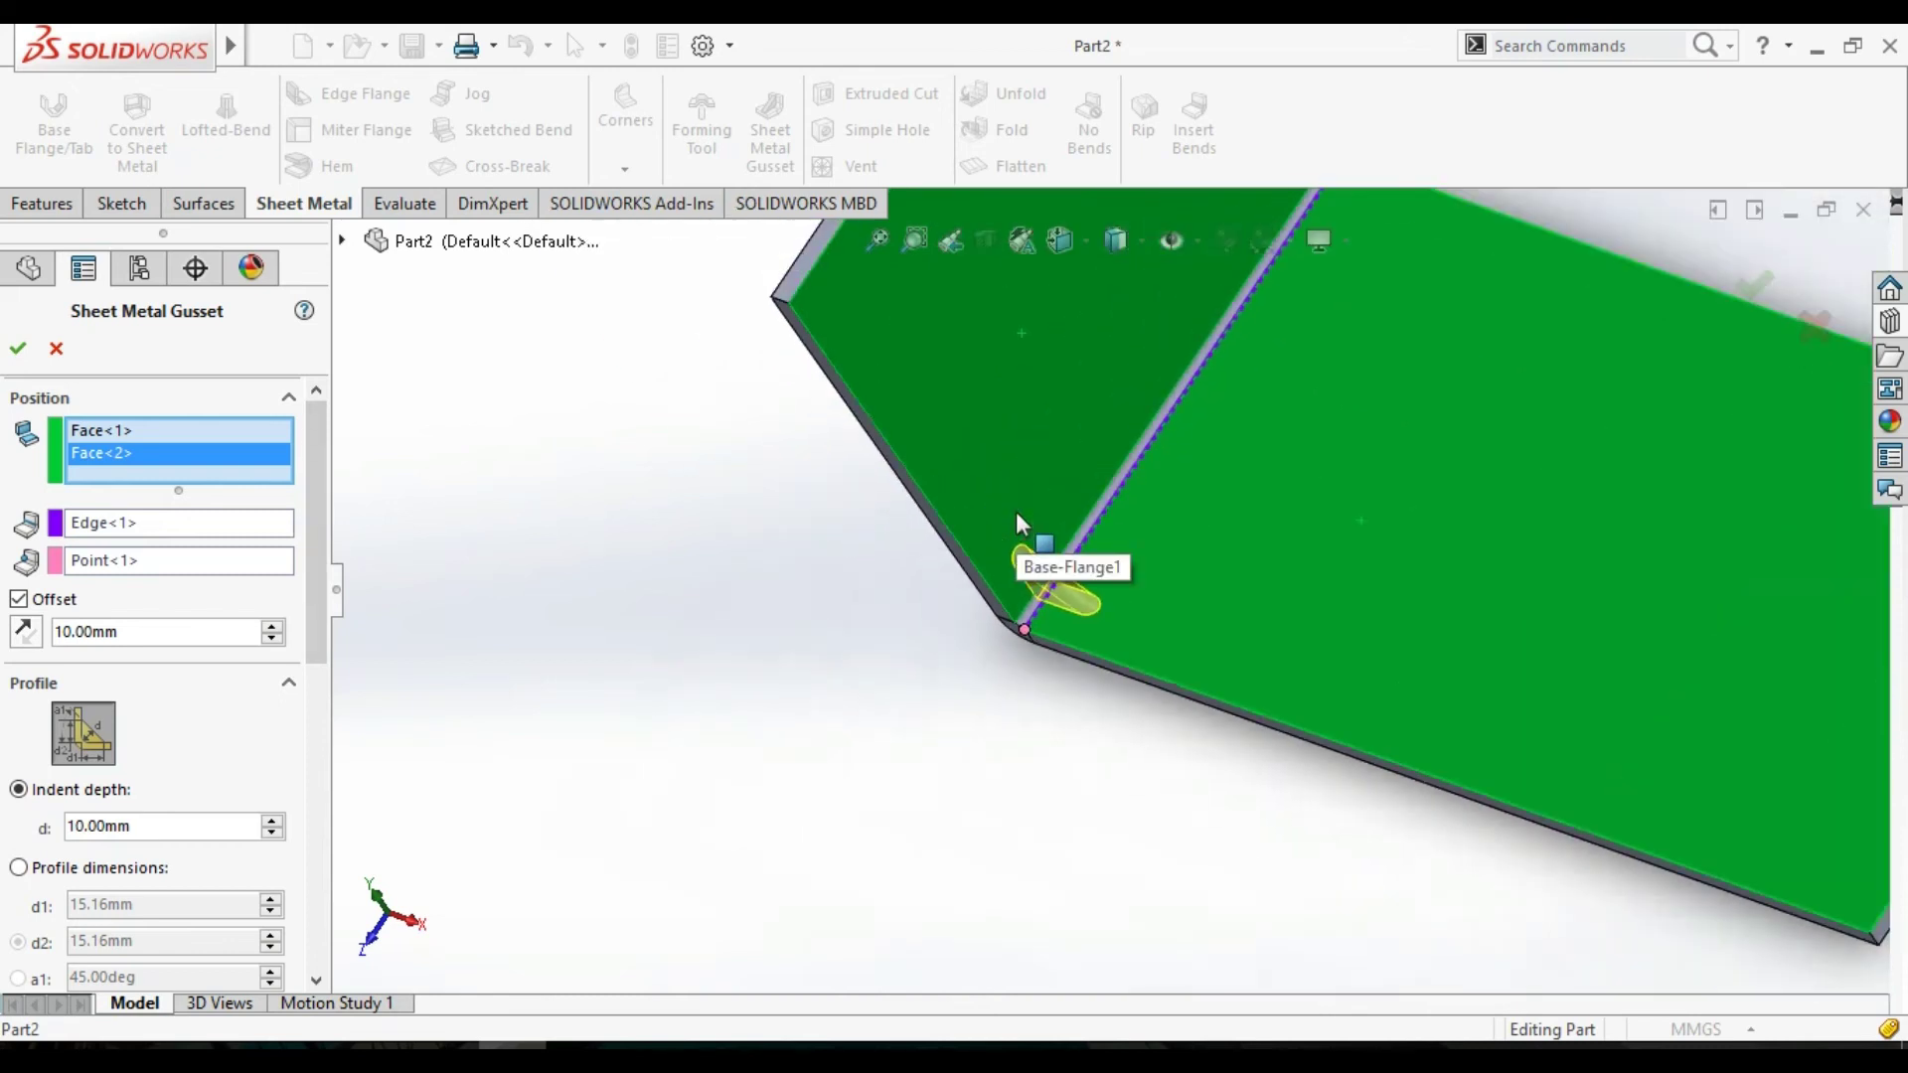
pyautogui.scroll(2, 1016, 511)
pyautogui.moveTo(810, 731); pyautogui.dragTo(864, 682, button='middle')
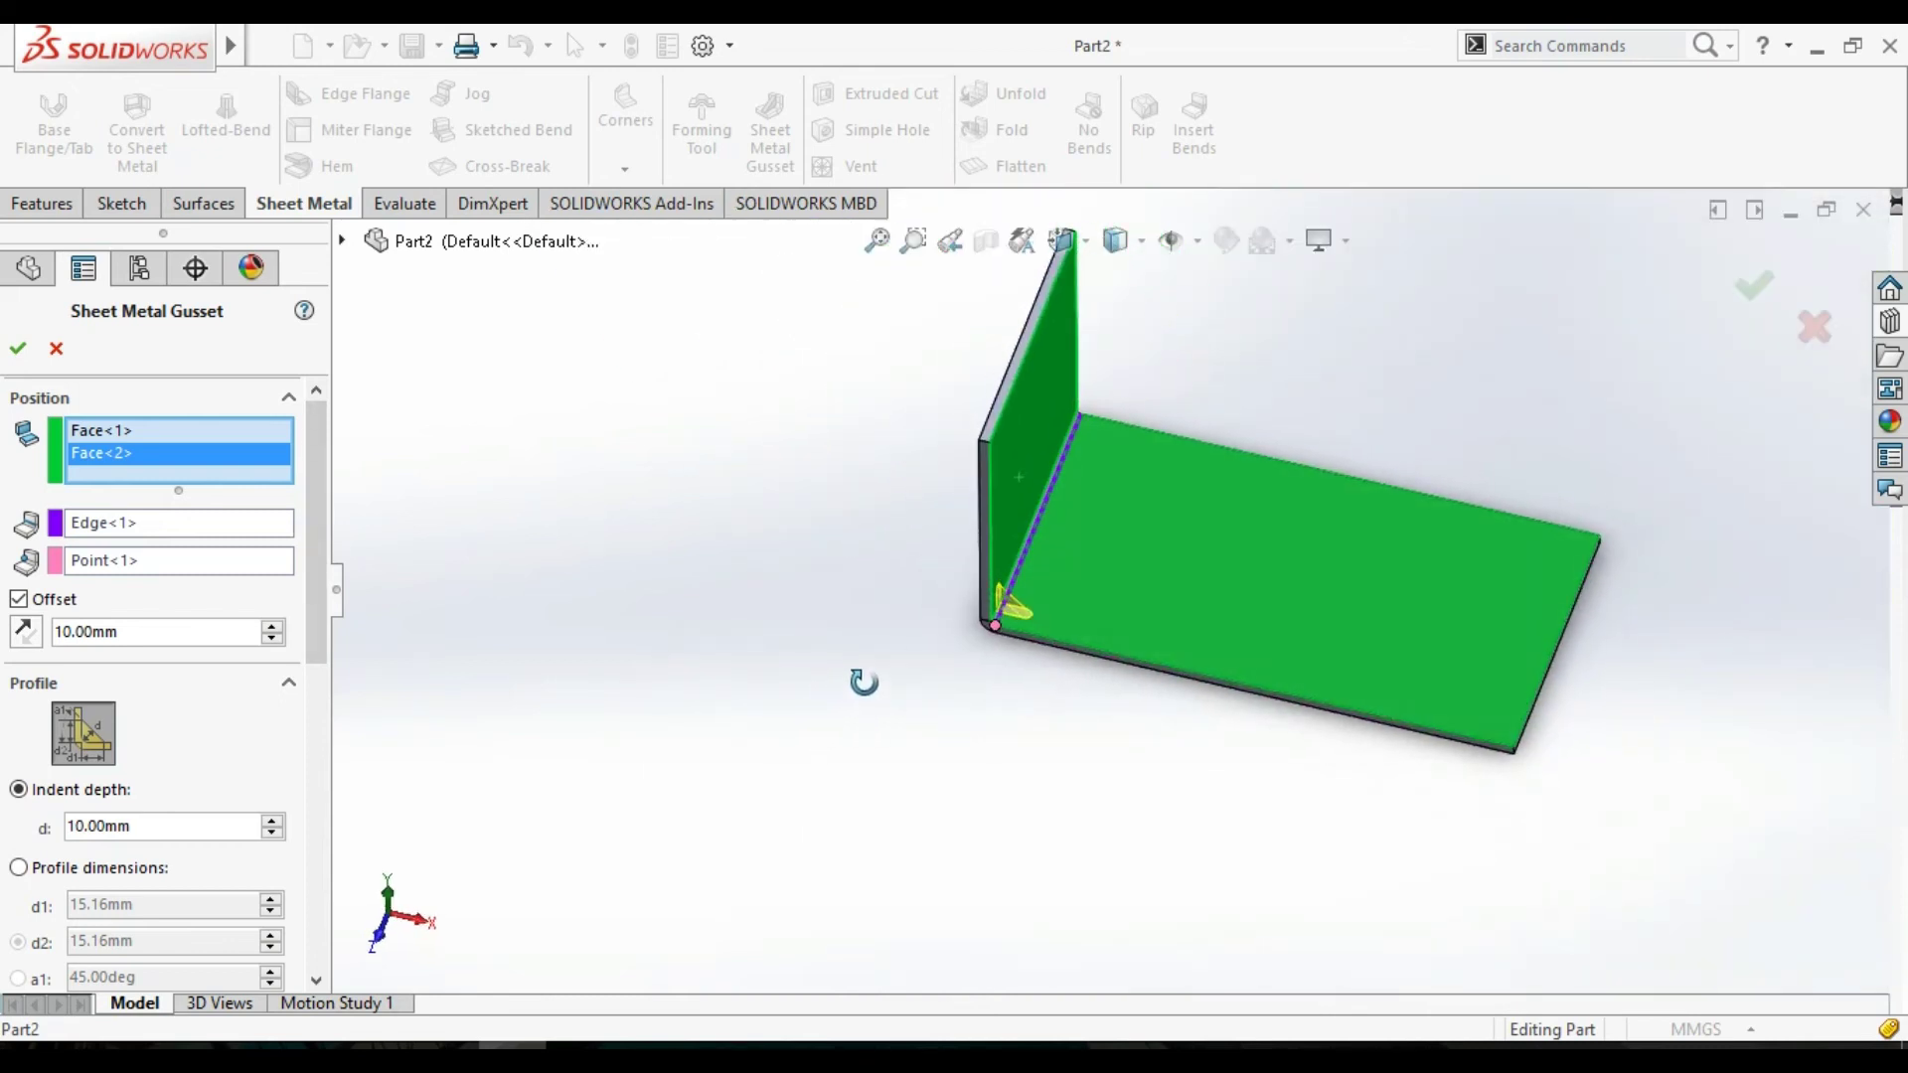
pyautogui.scroll(-3, 1102, 606)
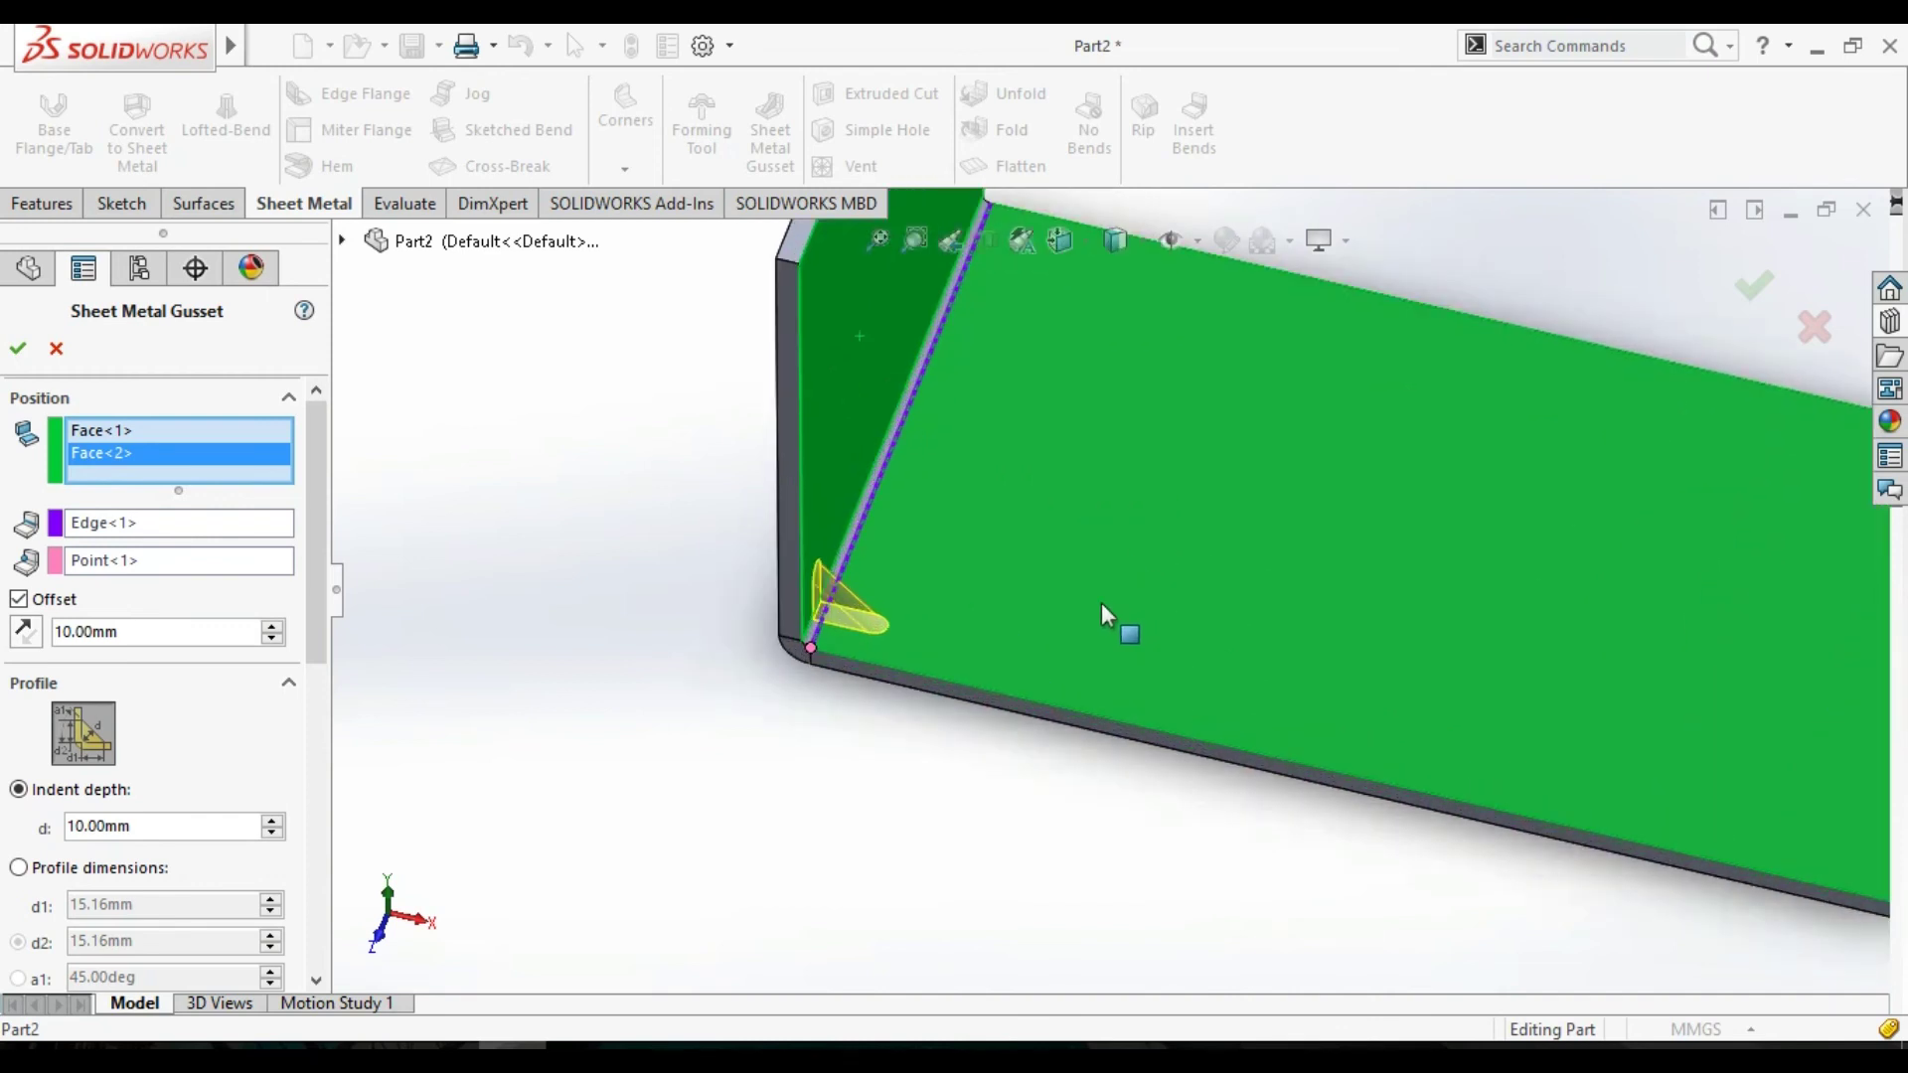
pyautogui.moveTo(788, 659)
pyautogui.mouseDown(button='middle')
pyautogui.moveTo(541, 606)
pyautogui.moveTo(665, 576)
pyautogui.moveTo(639, 566)
pyautogui.moveTo(458, 567)
pyautogui.mouseUp(button='middle')
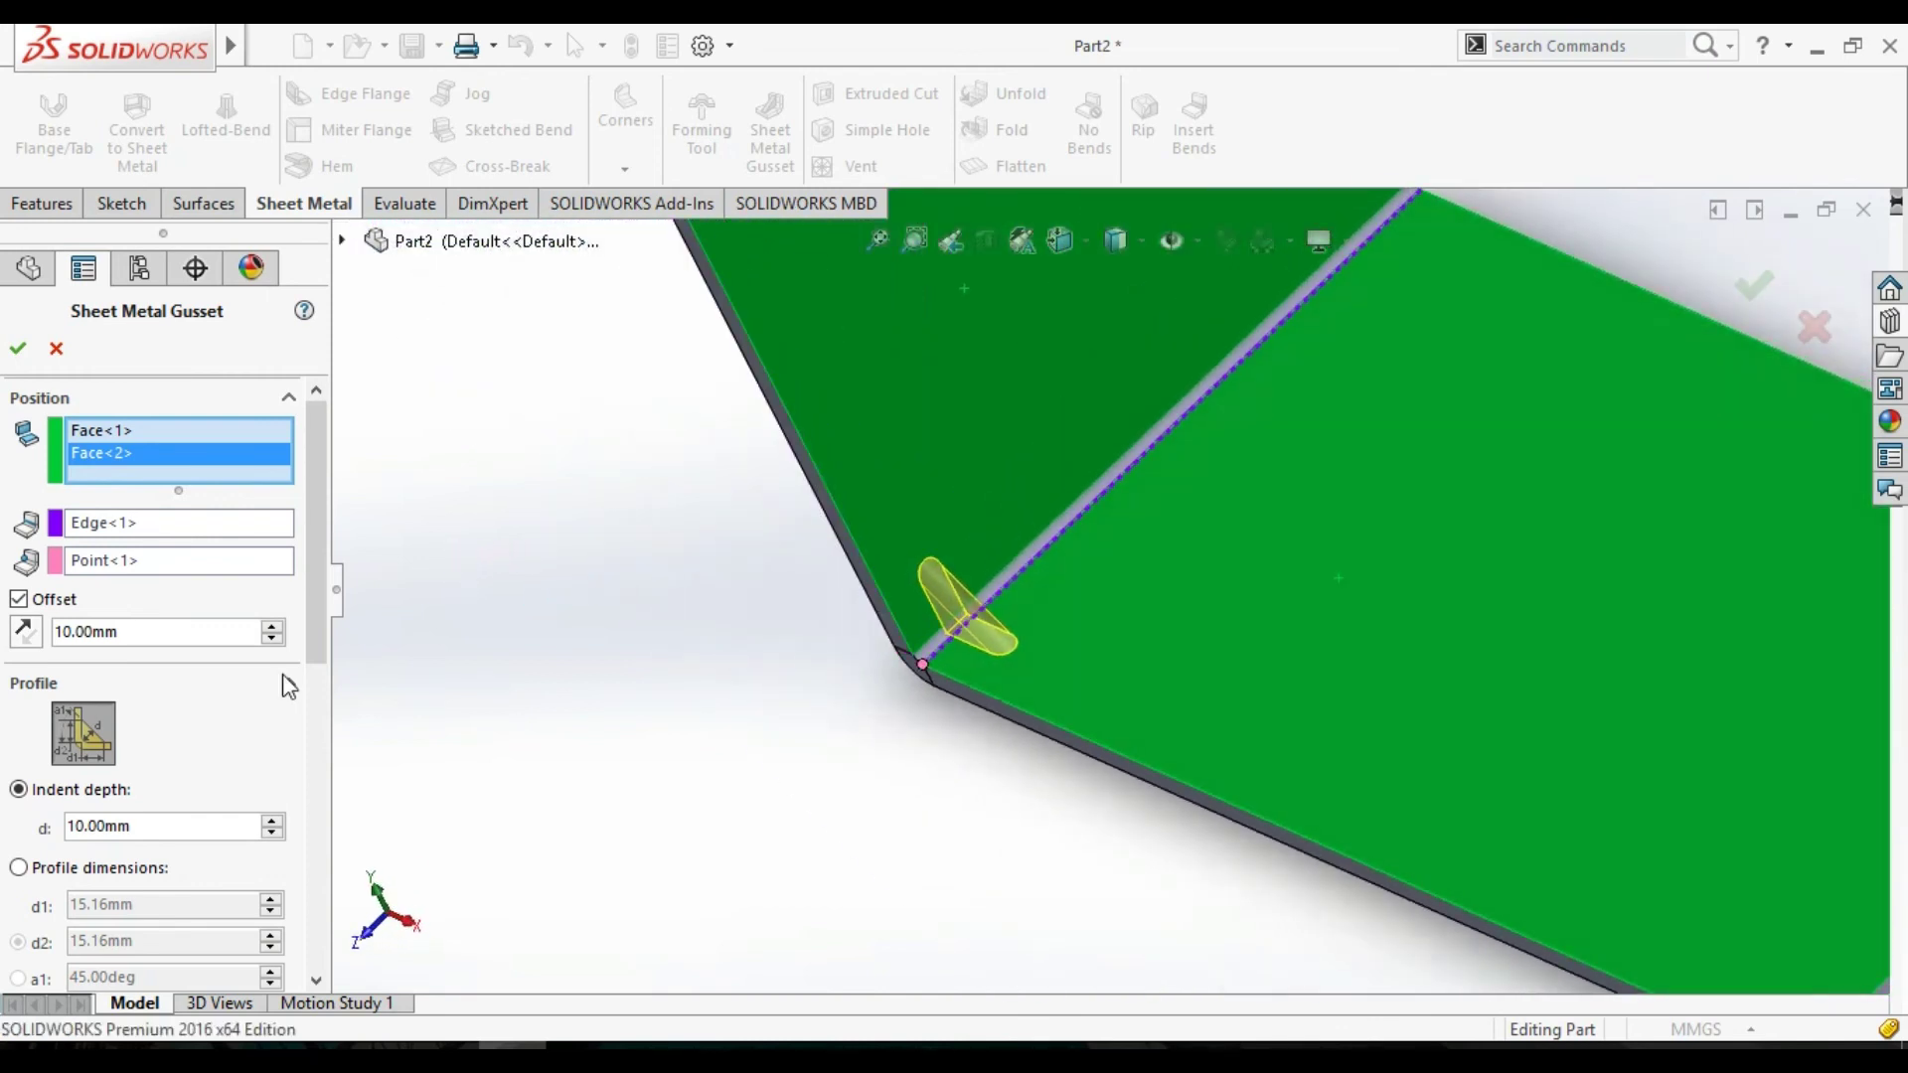
# Place the gusset 70 mm along the bend edge and raise its indent depth to 40 mm.
pyautogui.click(279, 632)
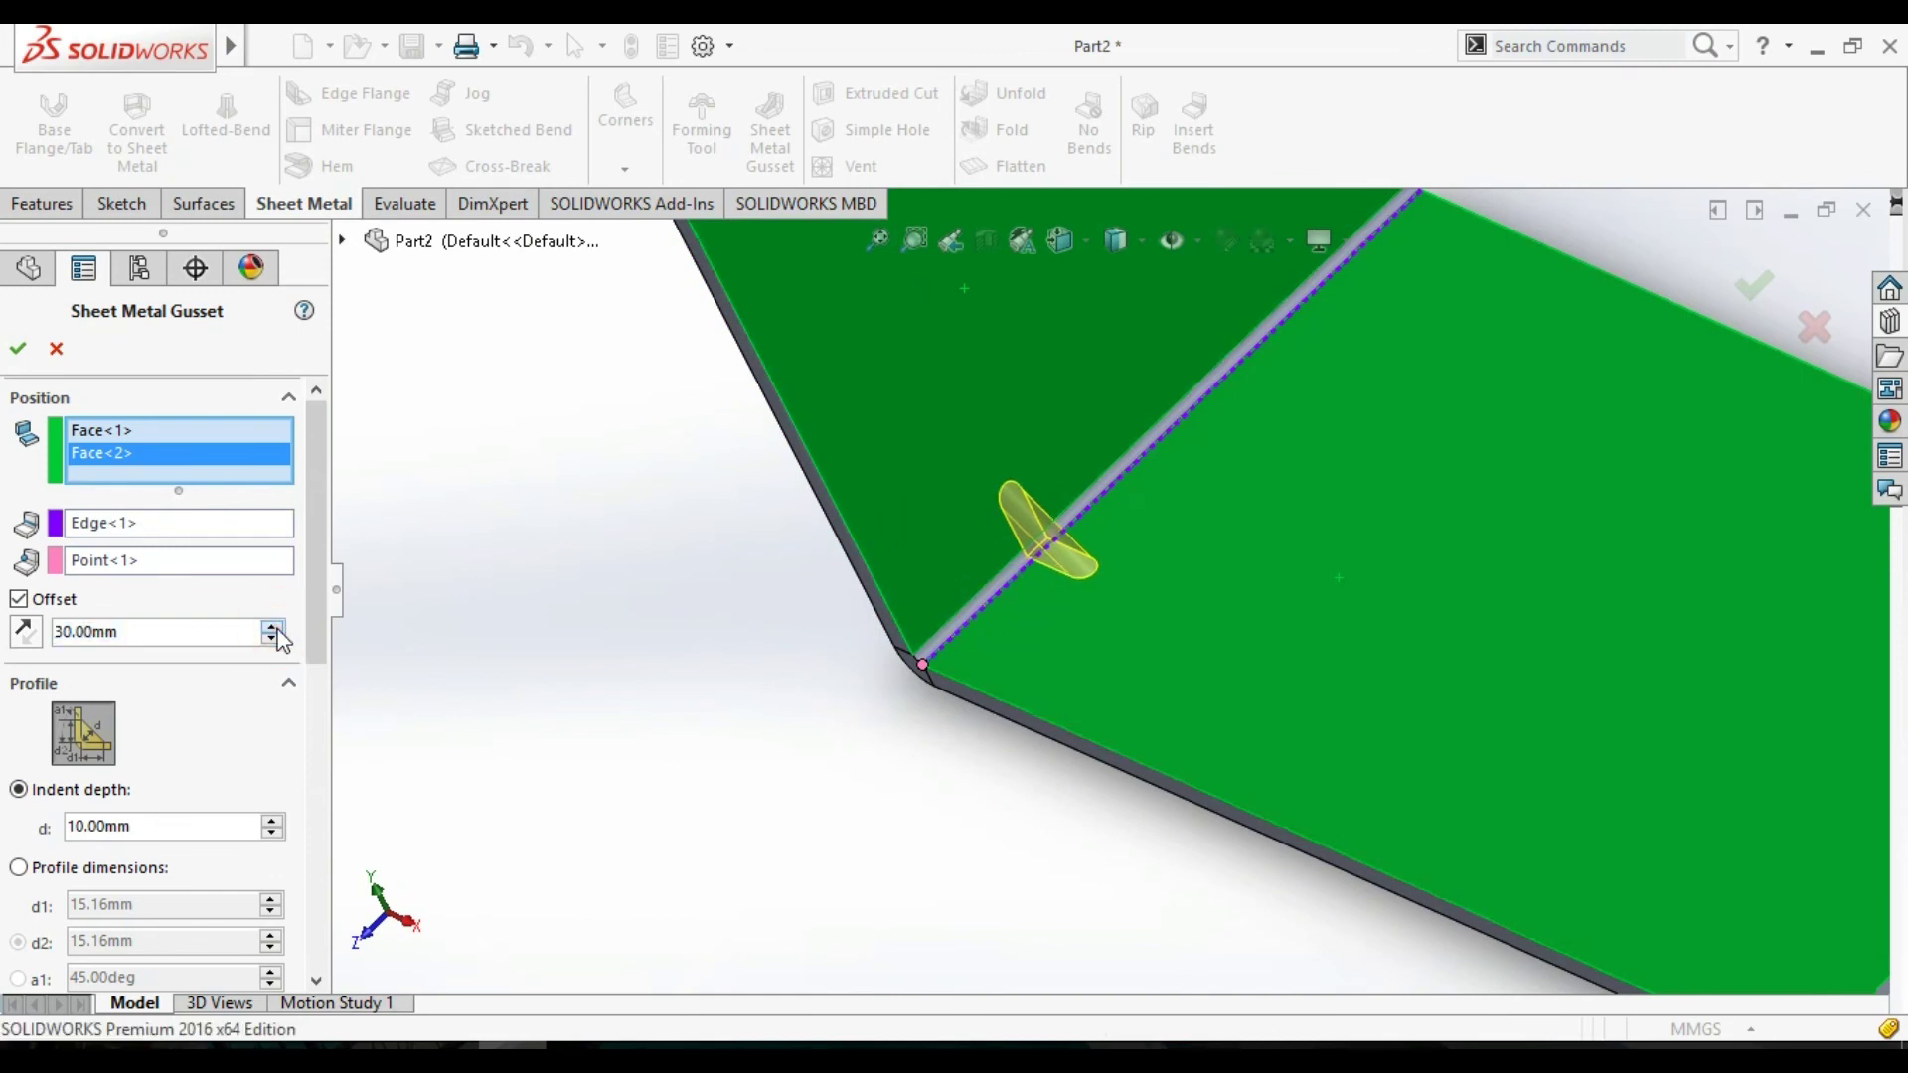
pyautogui.click(273, 639)
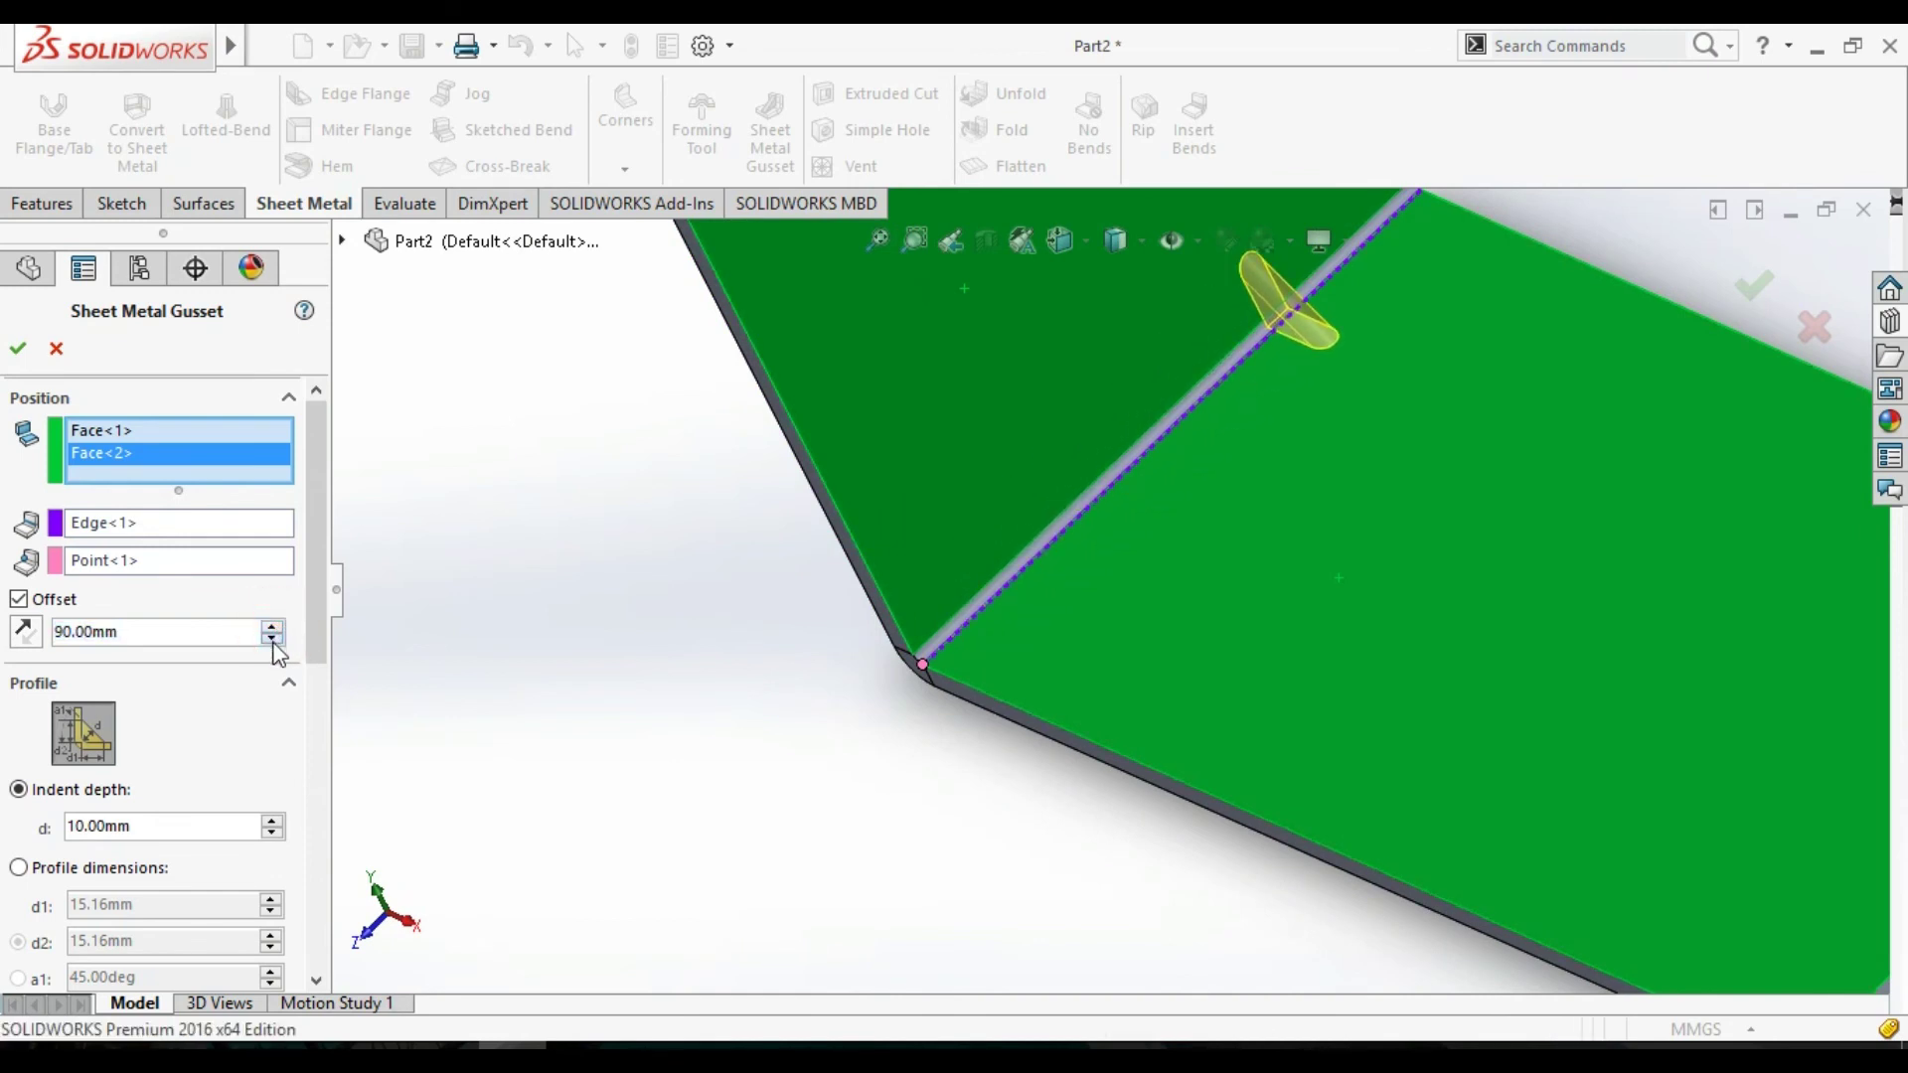
pyautogui.click(22, 601)
pyautogui.click(22, 601)
pyautogui.click(20, 602)
pyautogui.moveTo(310, 647); pyautogui.dragTo(316, 785)
pyautogui.click(271, 527)
pyautogui.click(271, 527)
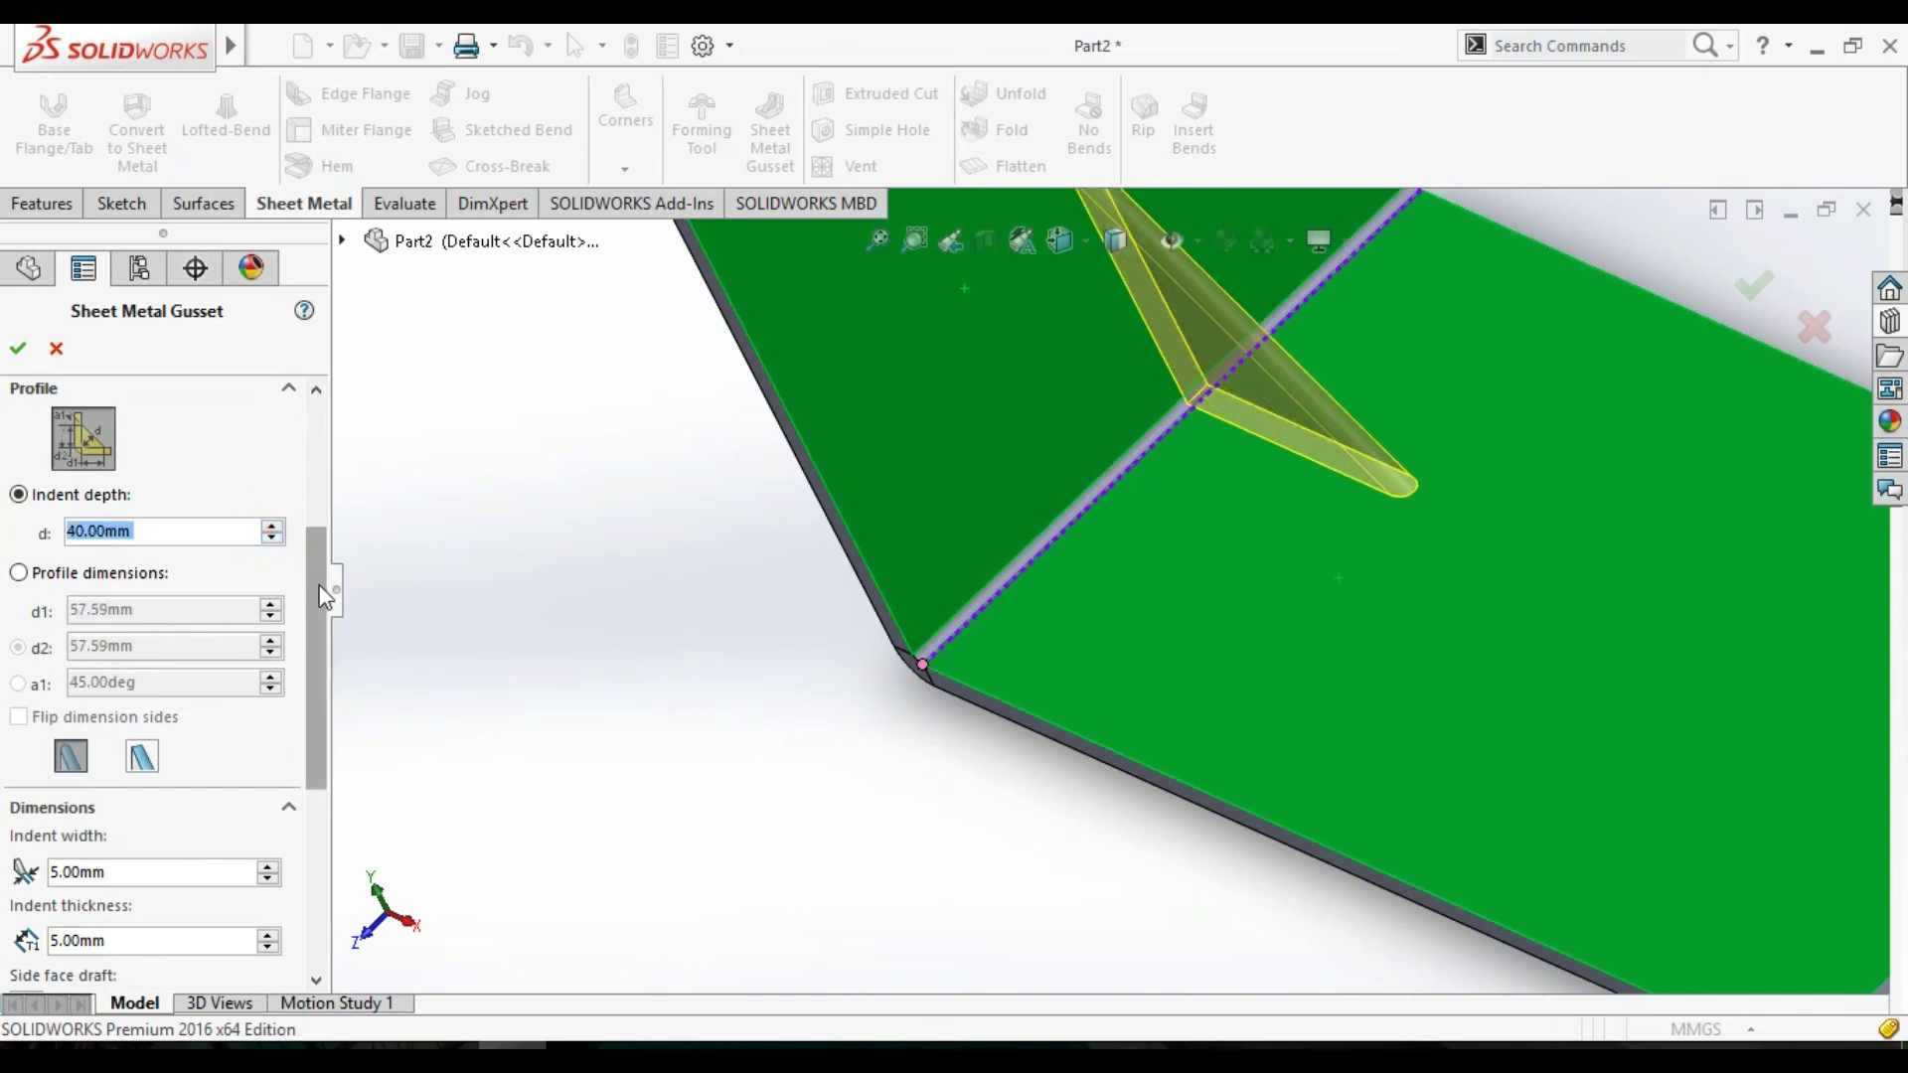
# Define the gusset by profile dimensions, d1 67.59 mm and d2 77.59 mm.
pyautogui.scroll(3, 768, 609)
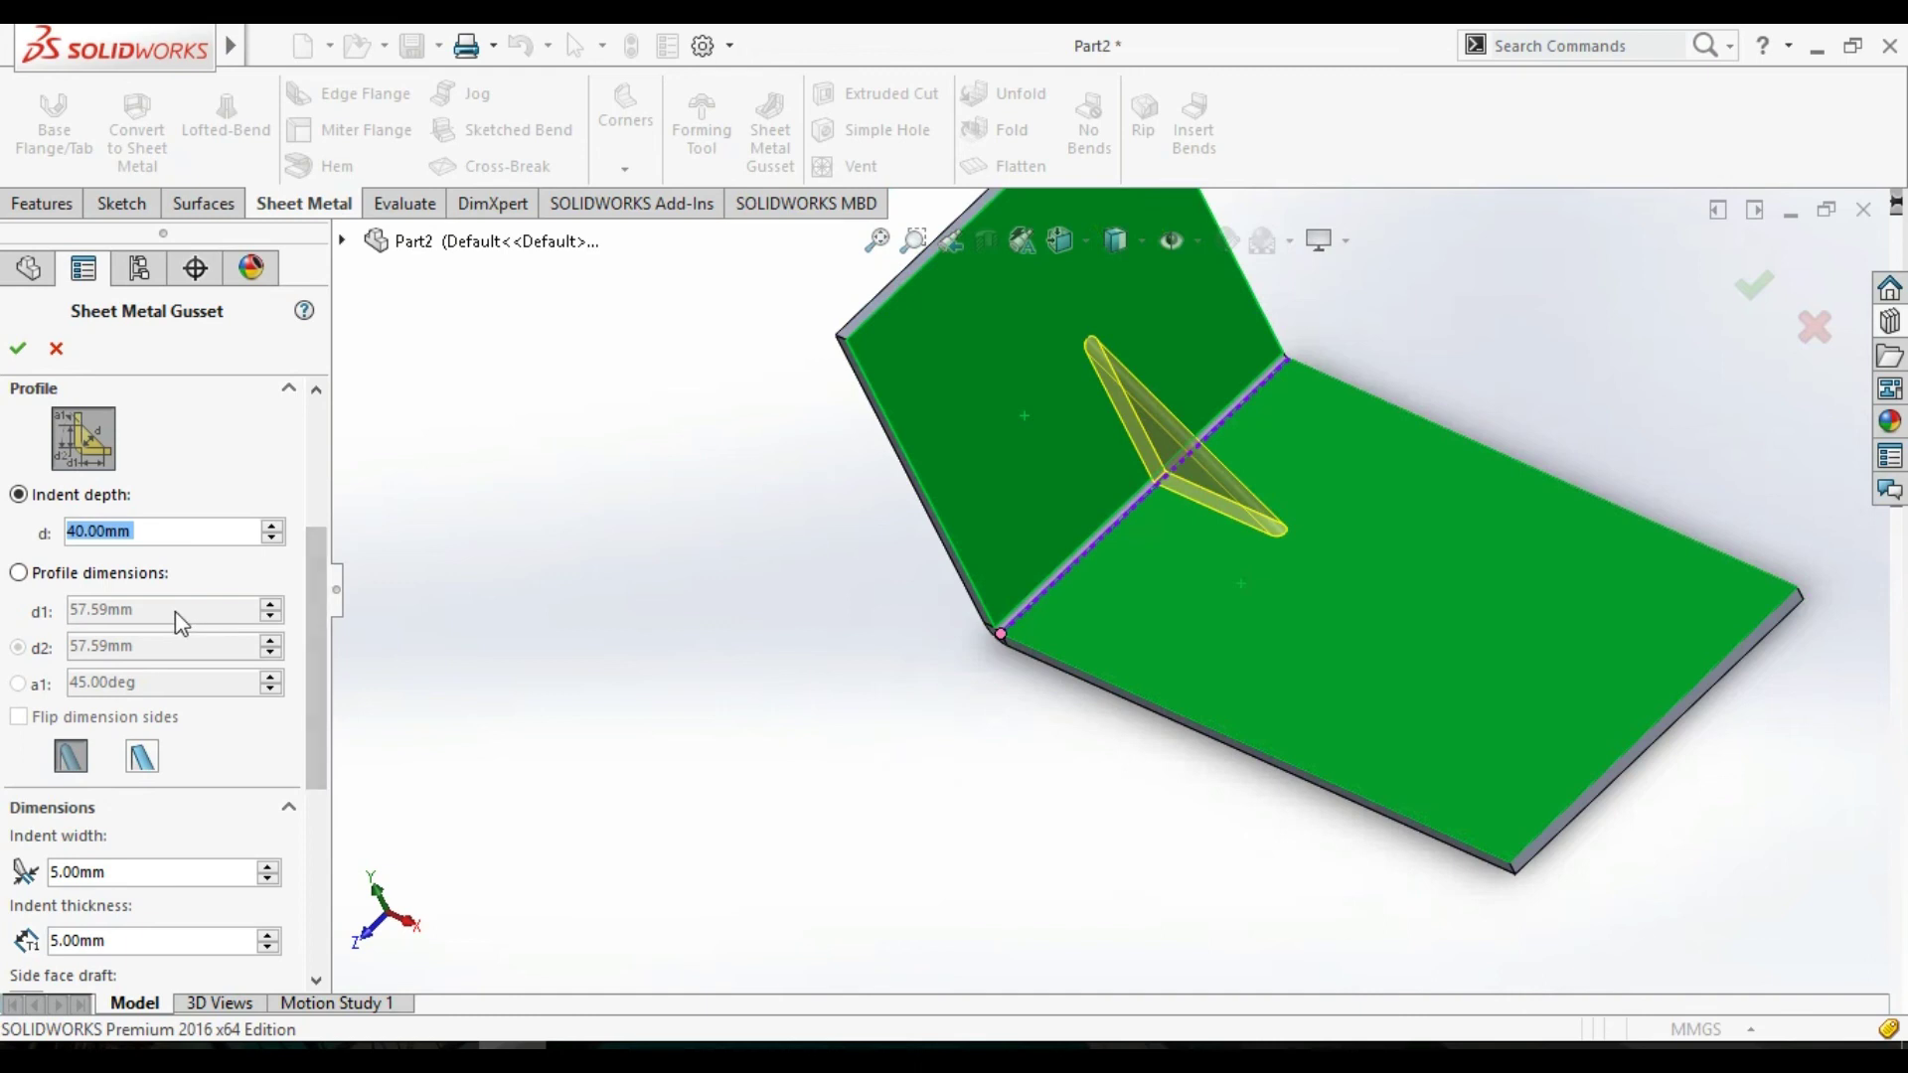
pyautogui.click(20, 574)
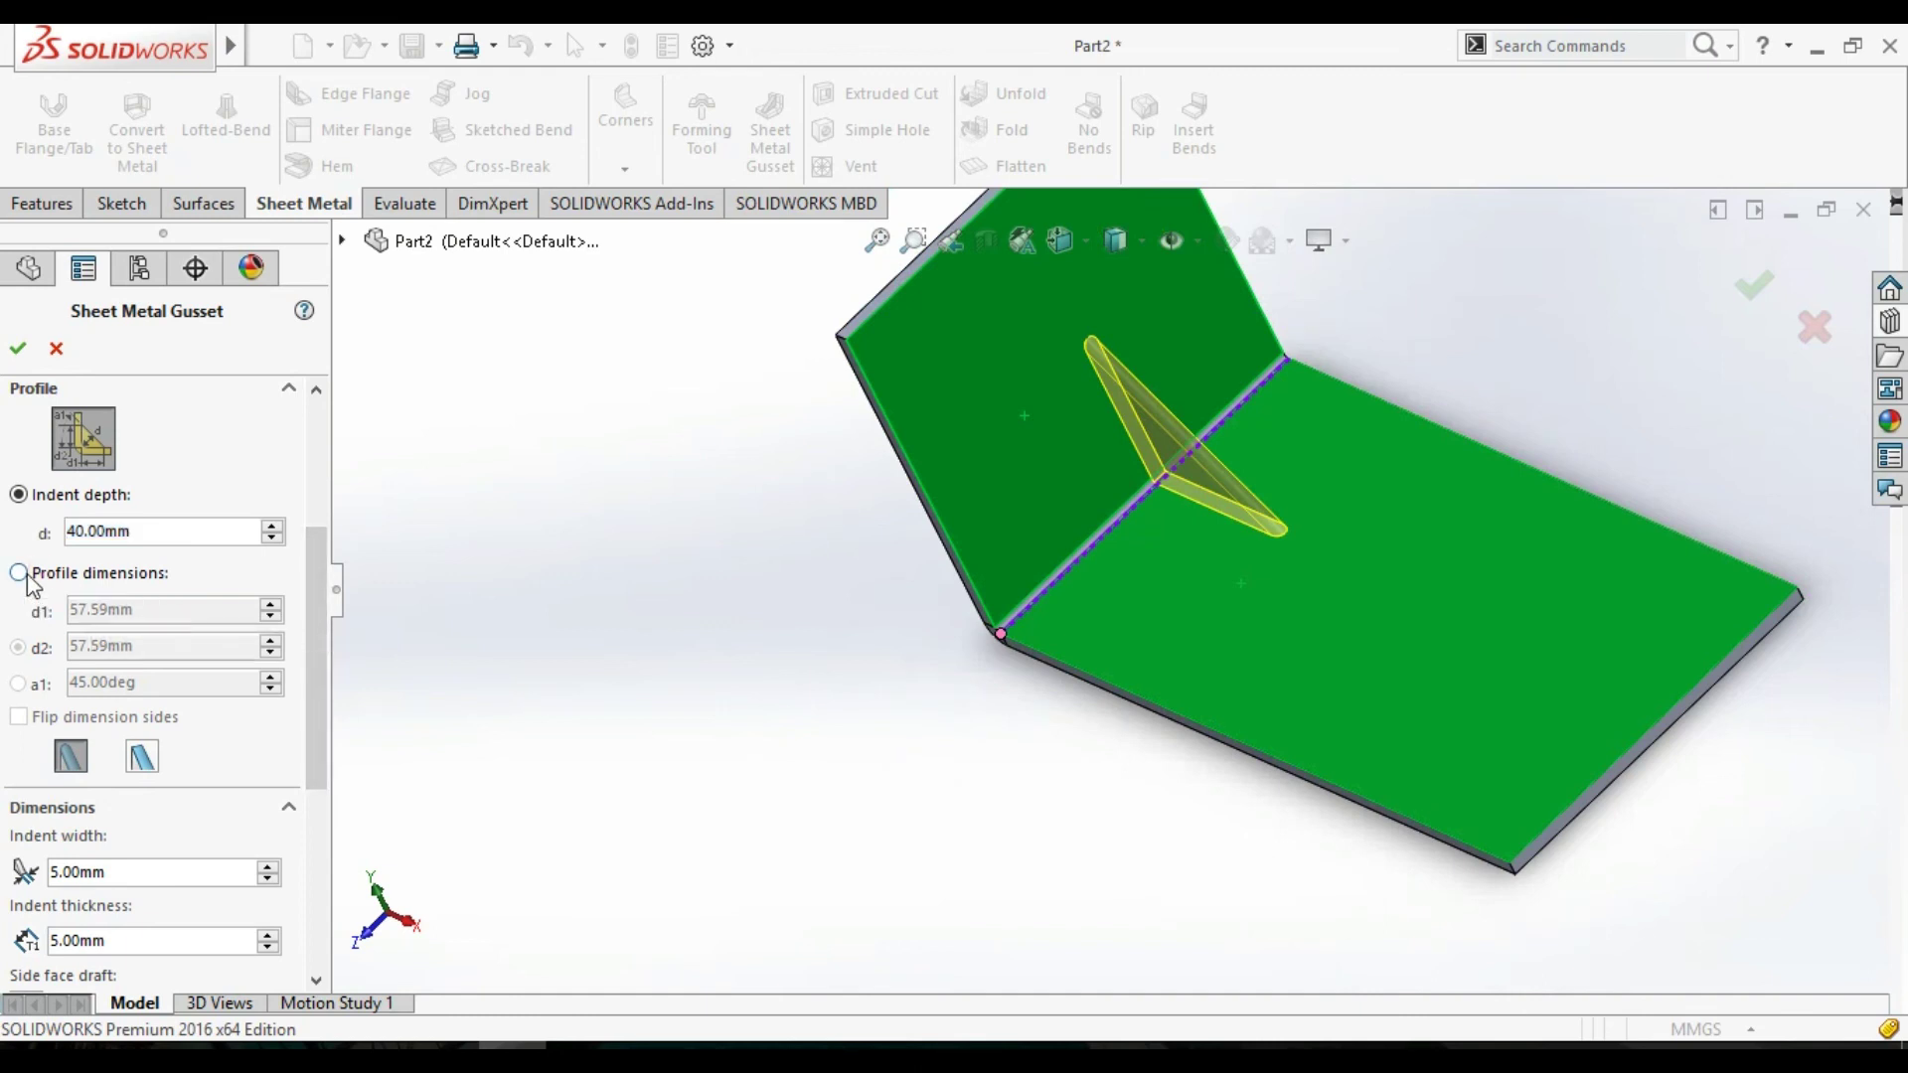
pyautogui.click(275, 604)
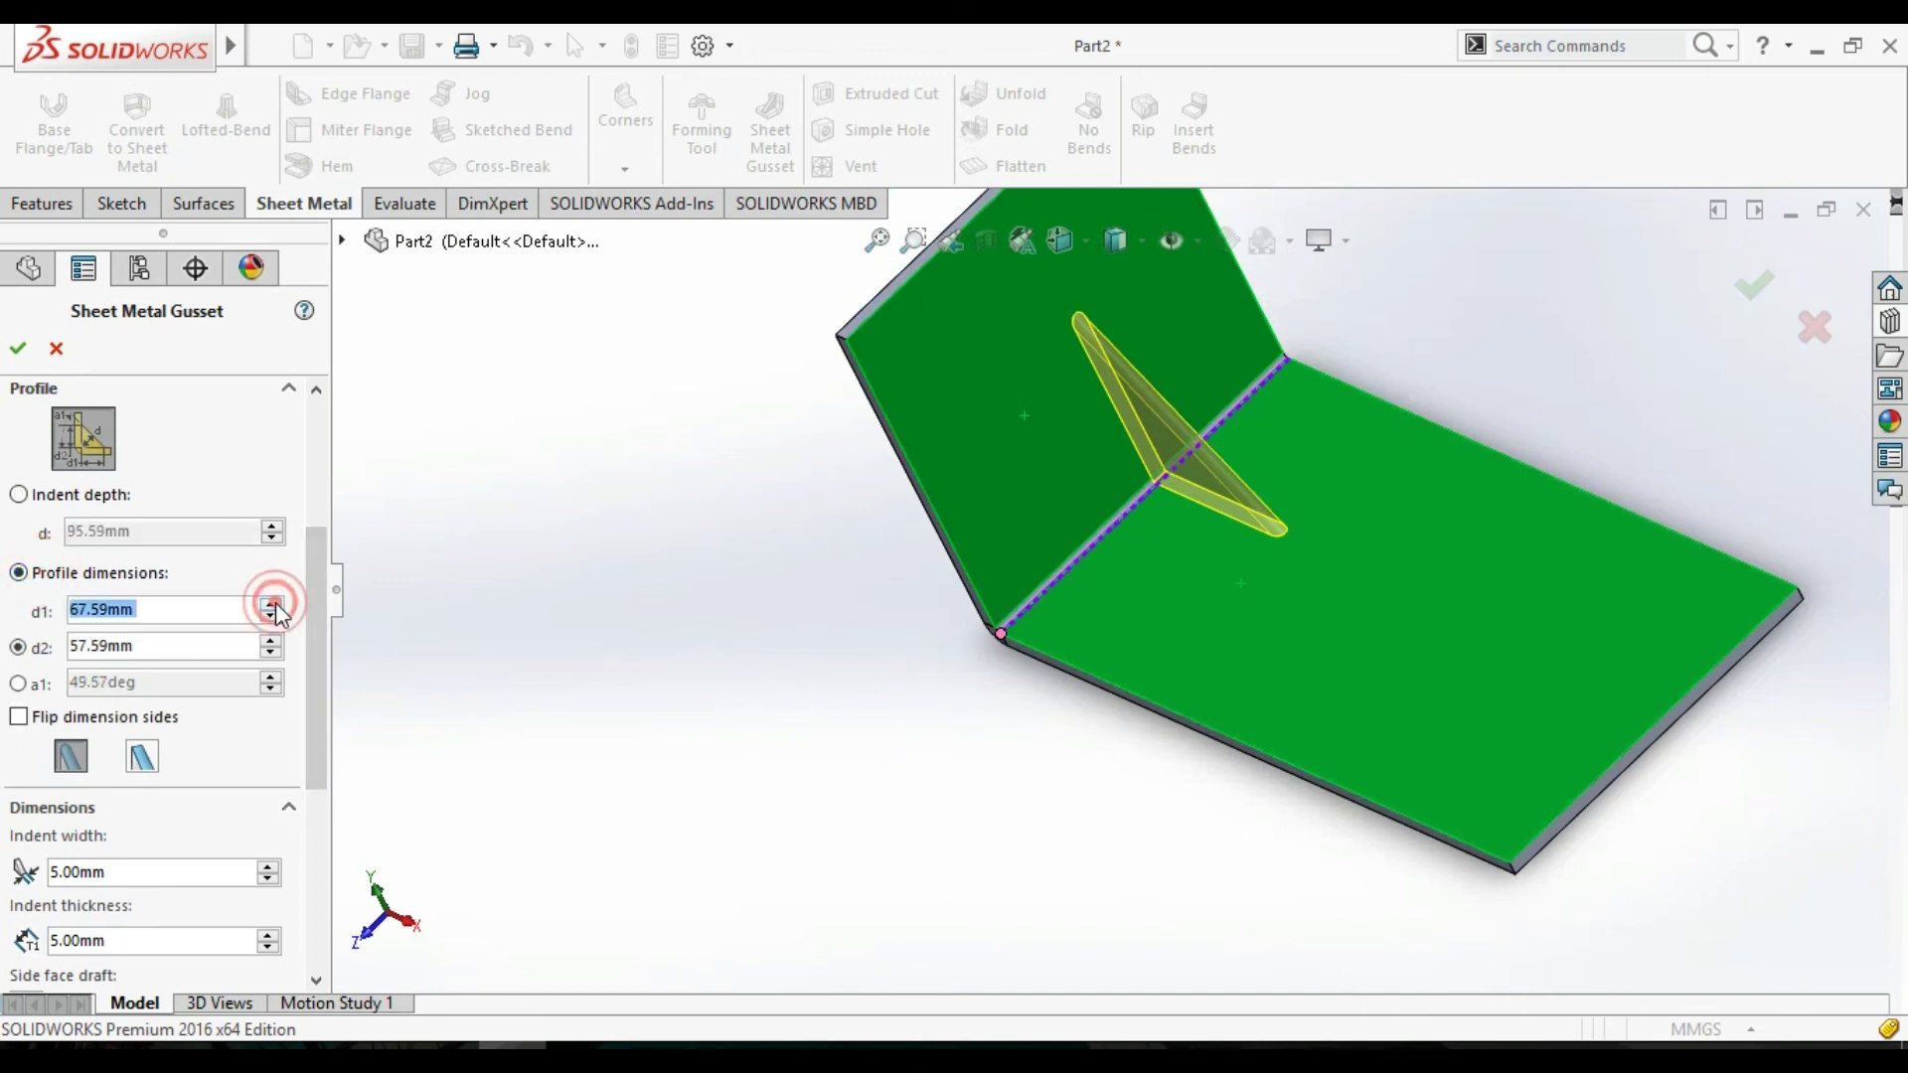
pyautogui.click(275, 603)
pyautogui.click(277, 618)
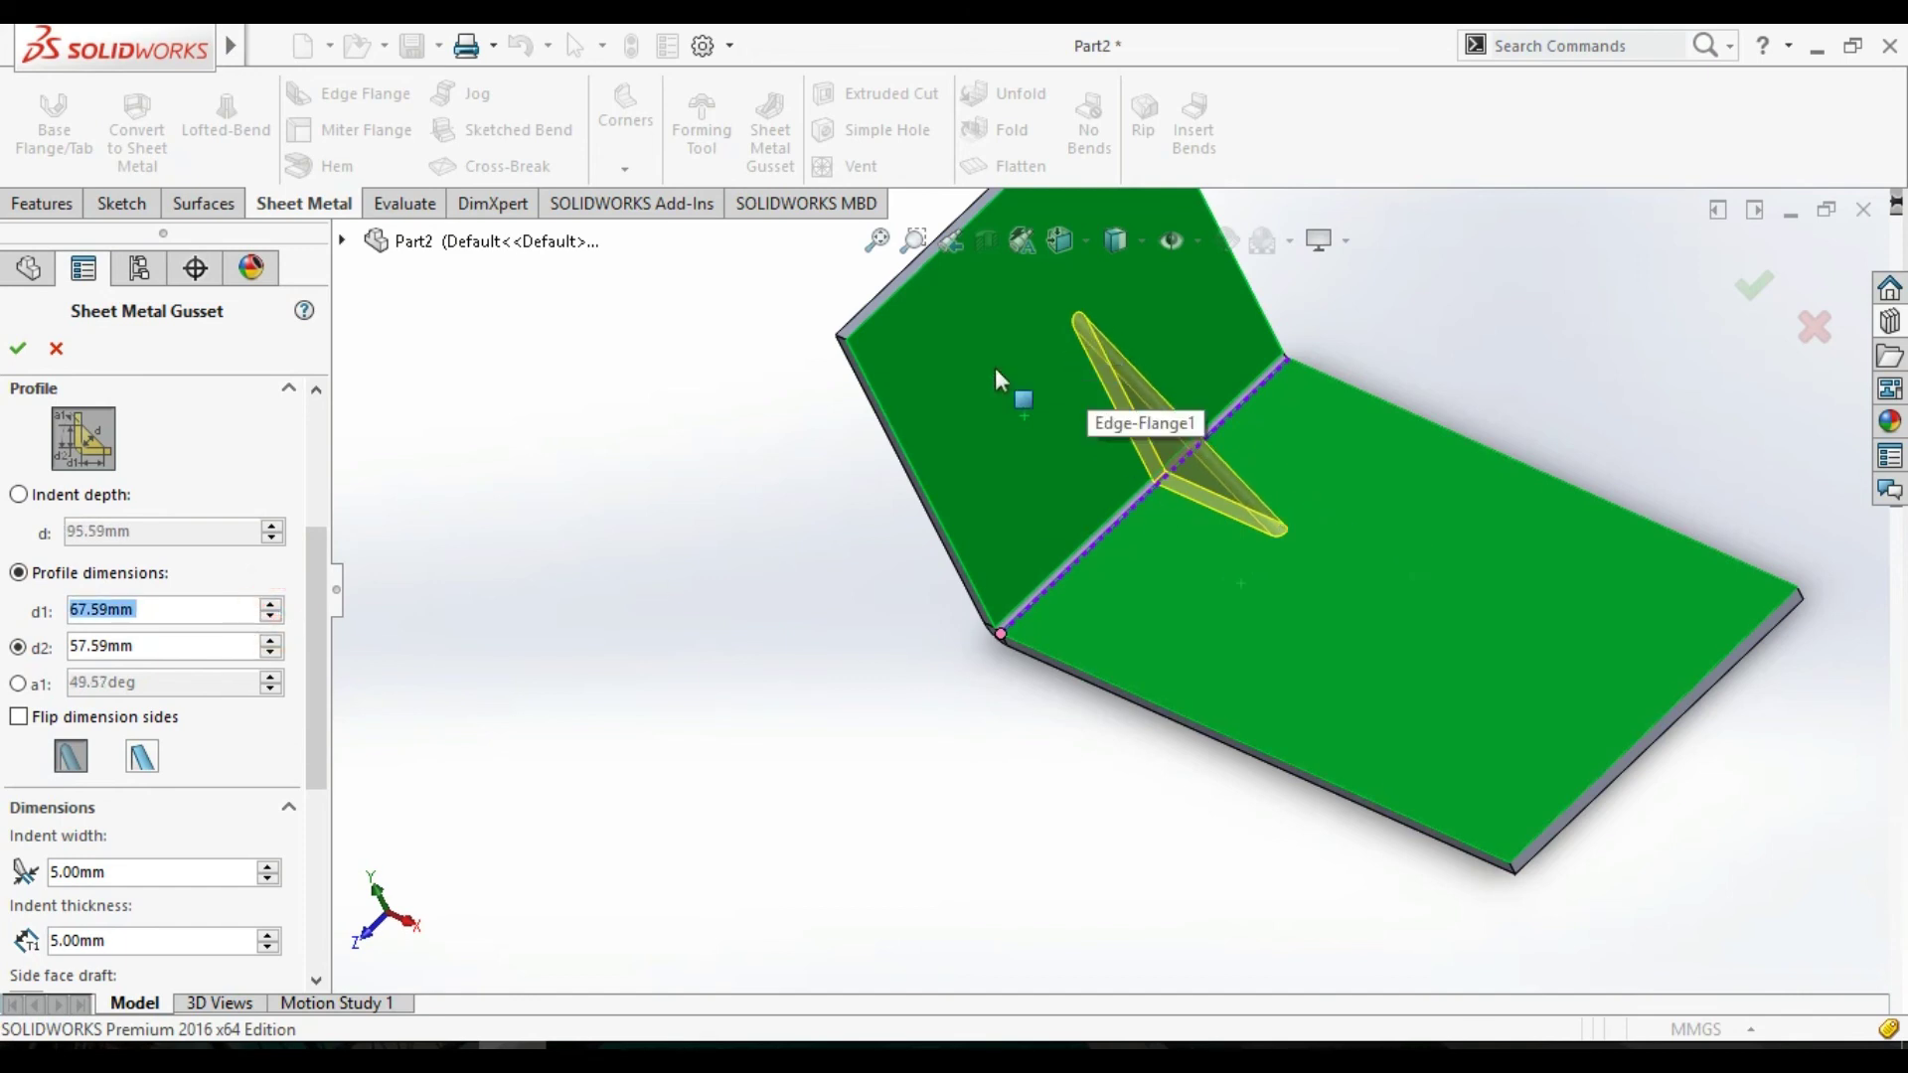
pyautogui.click(271, 641)
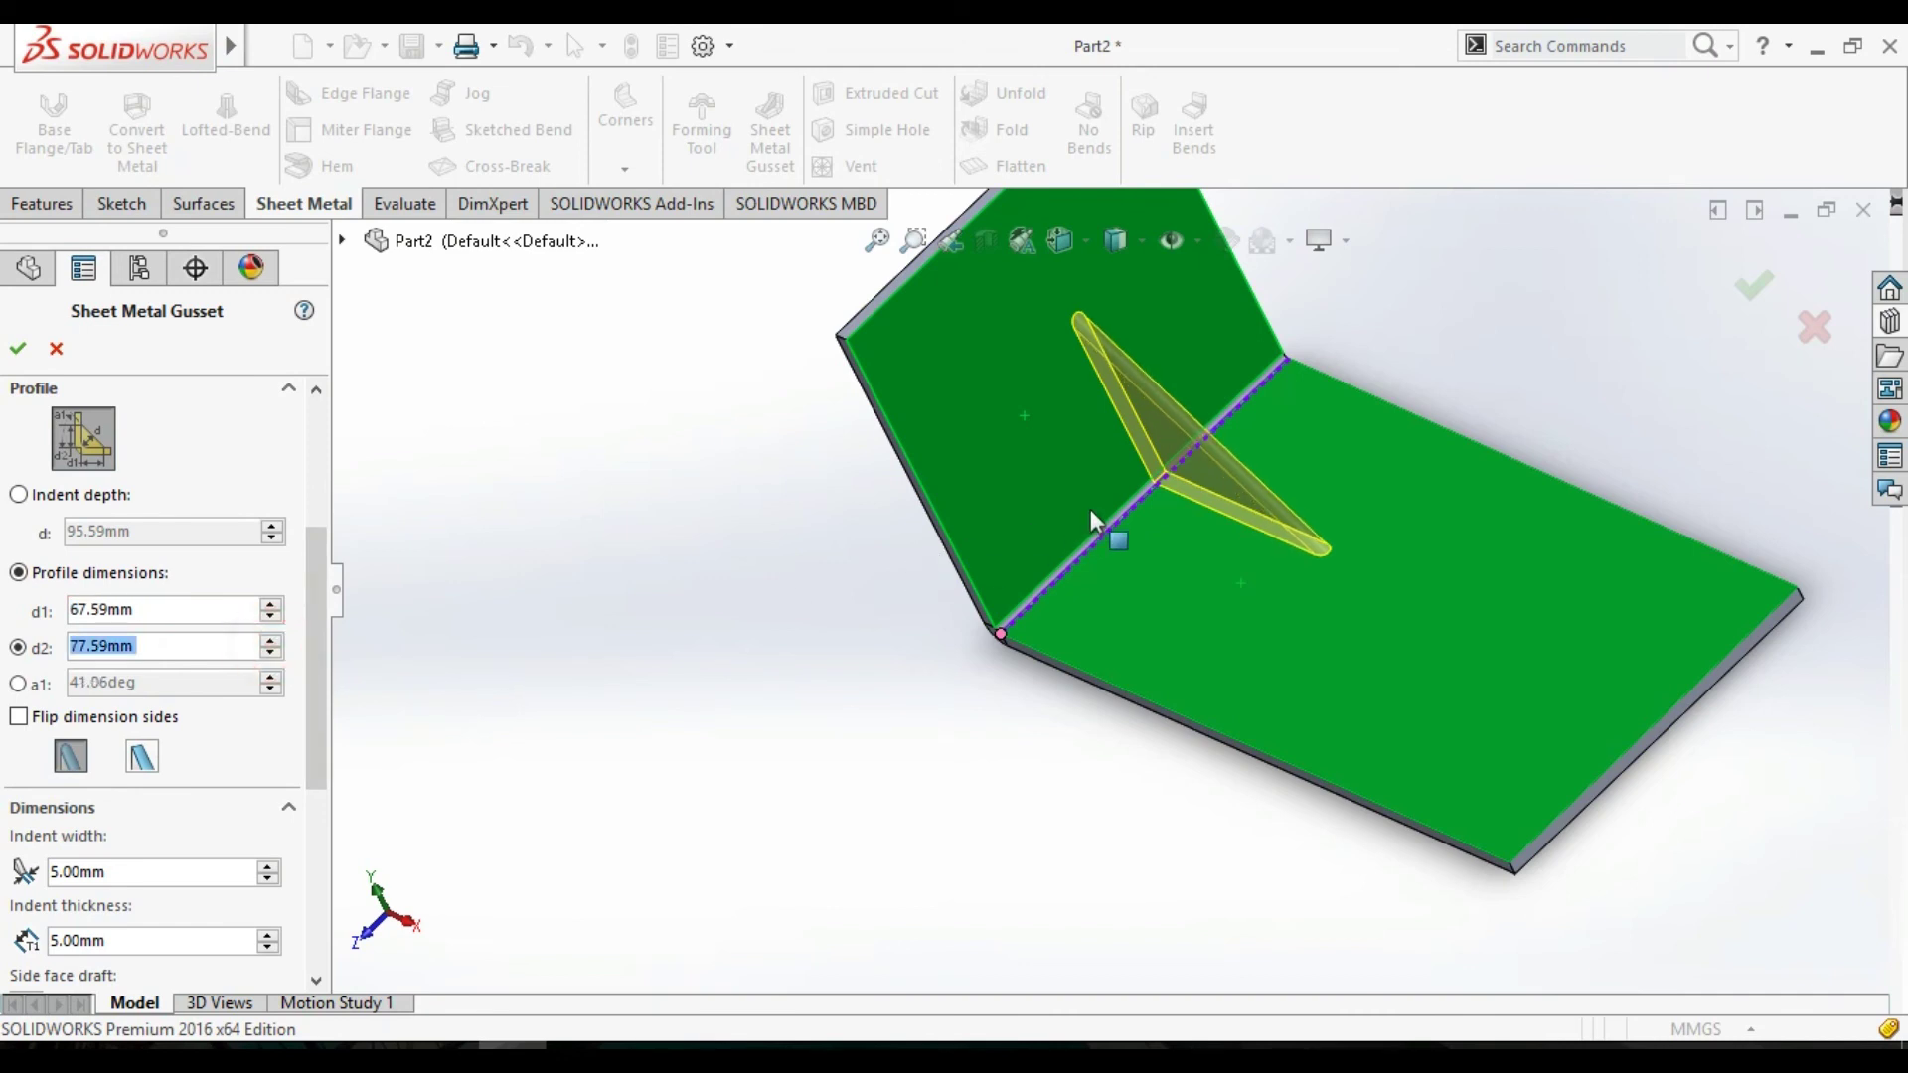
# Preview a flat gusset shape, then return to the rounded gusset.
pyautogui.click(245, 684)
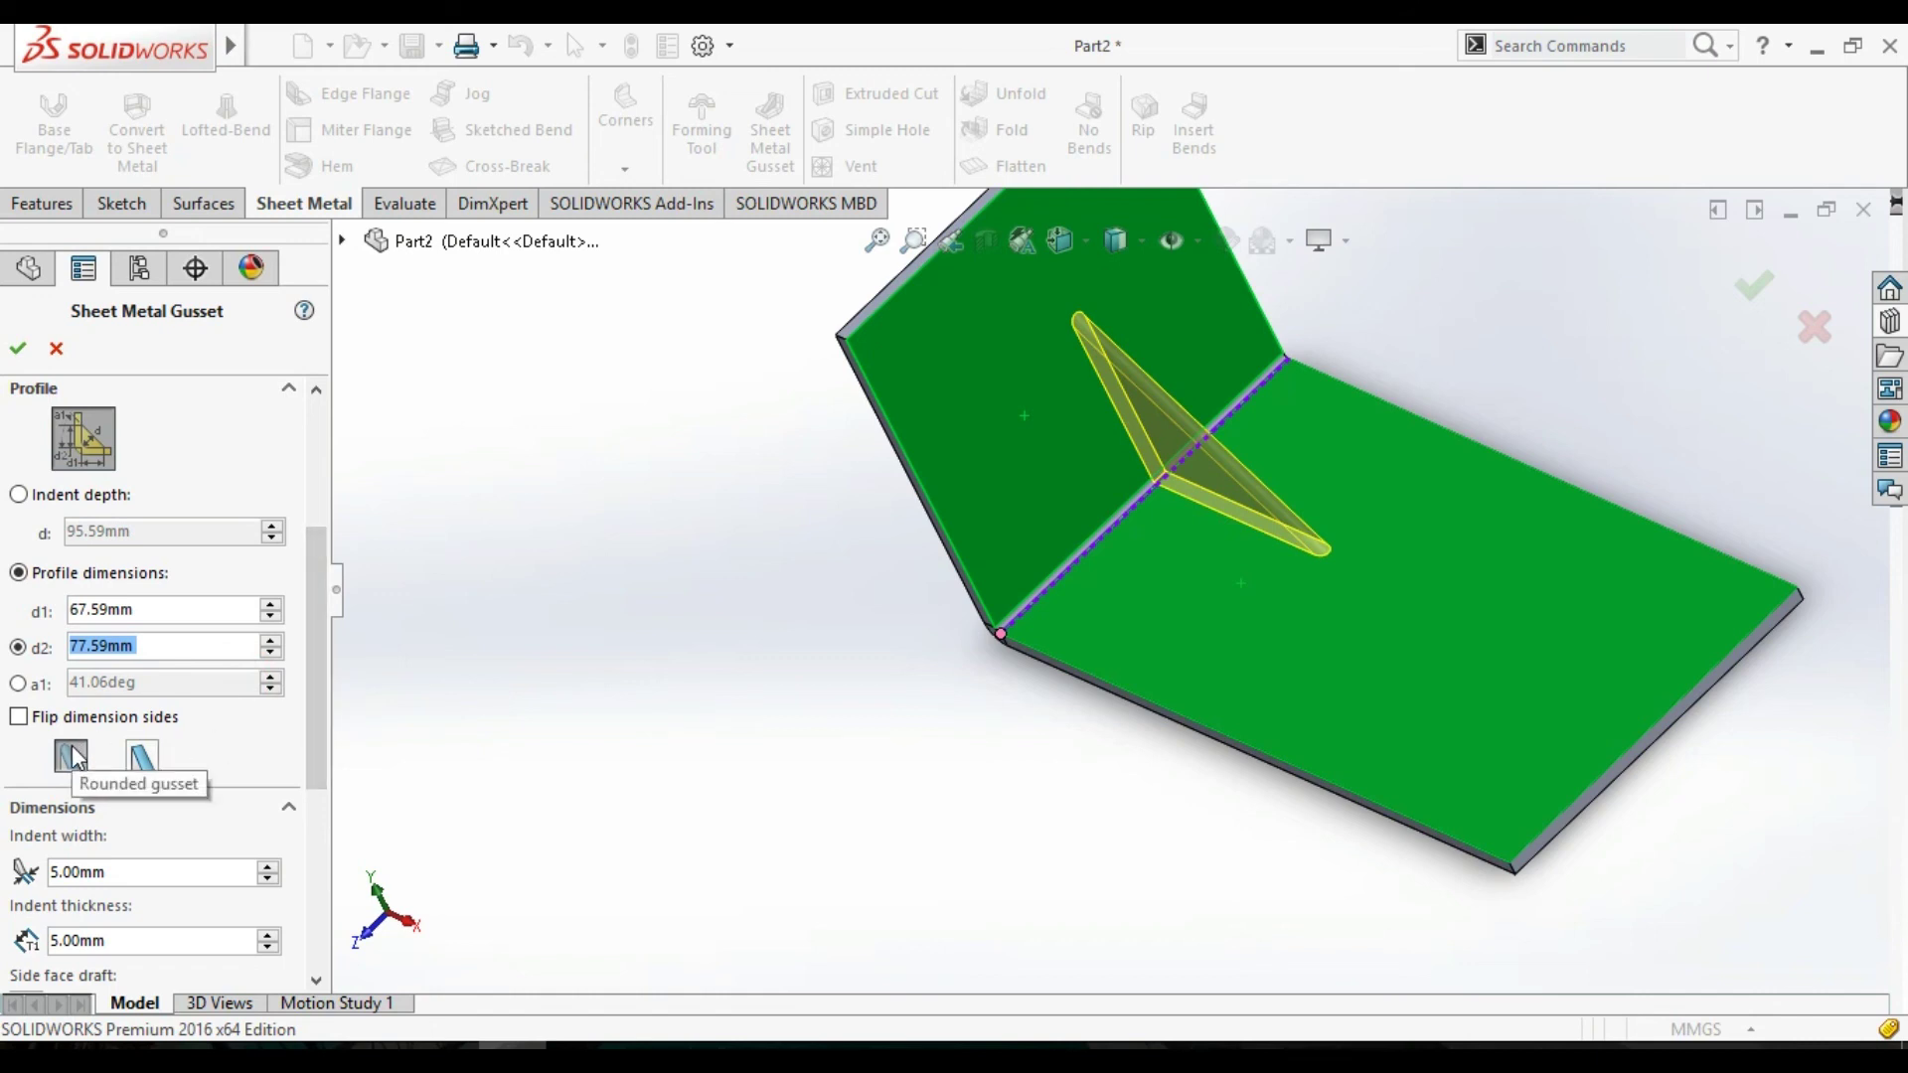
pyautogui.click(142, 759)
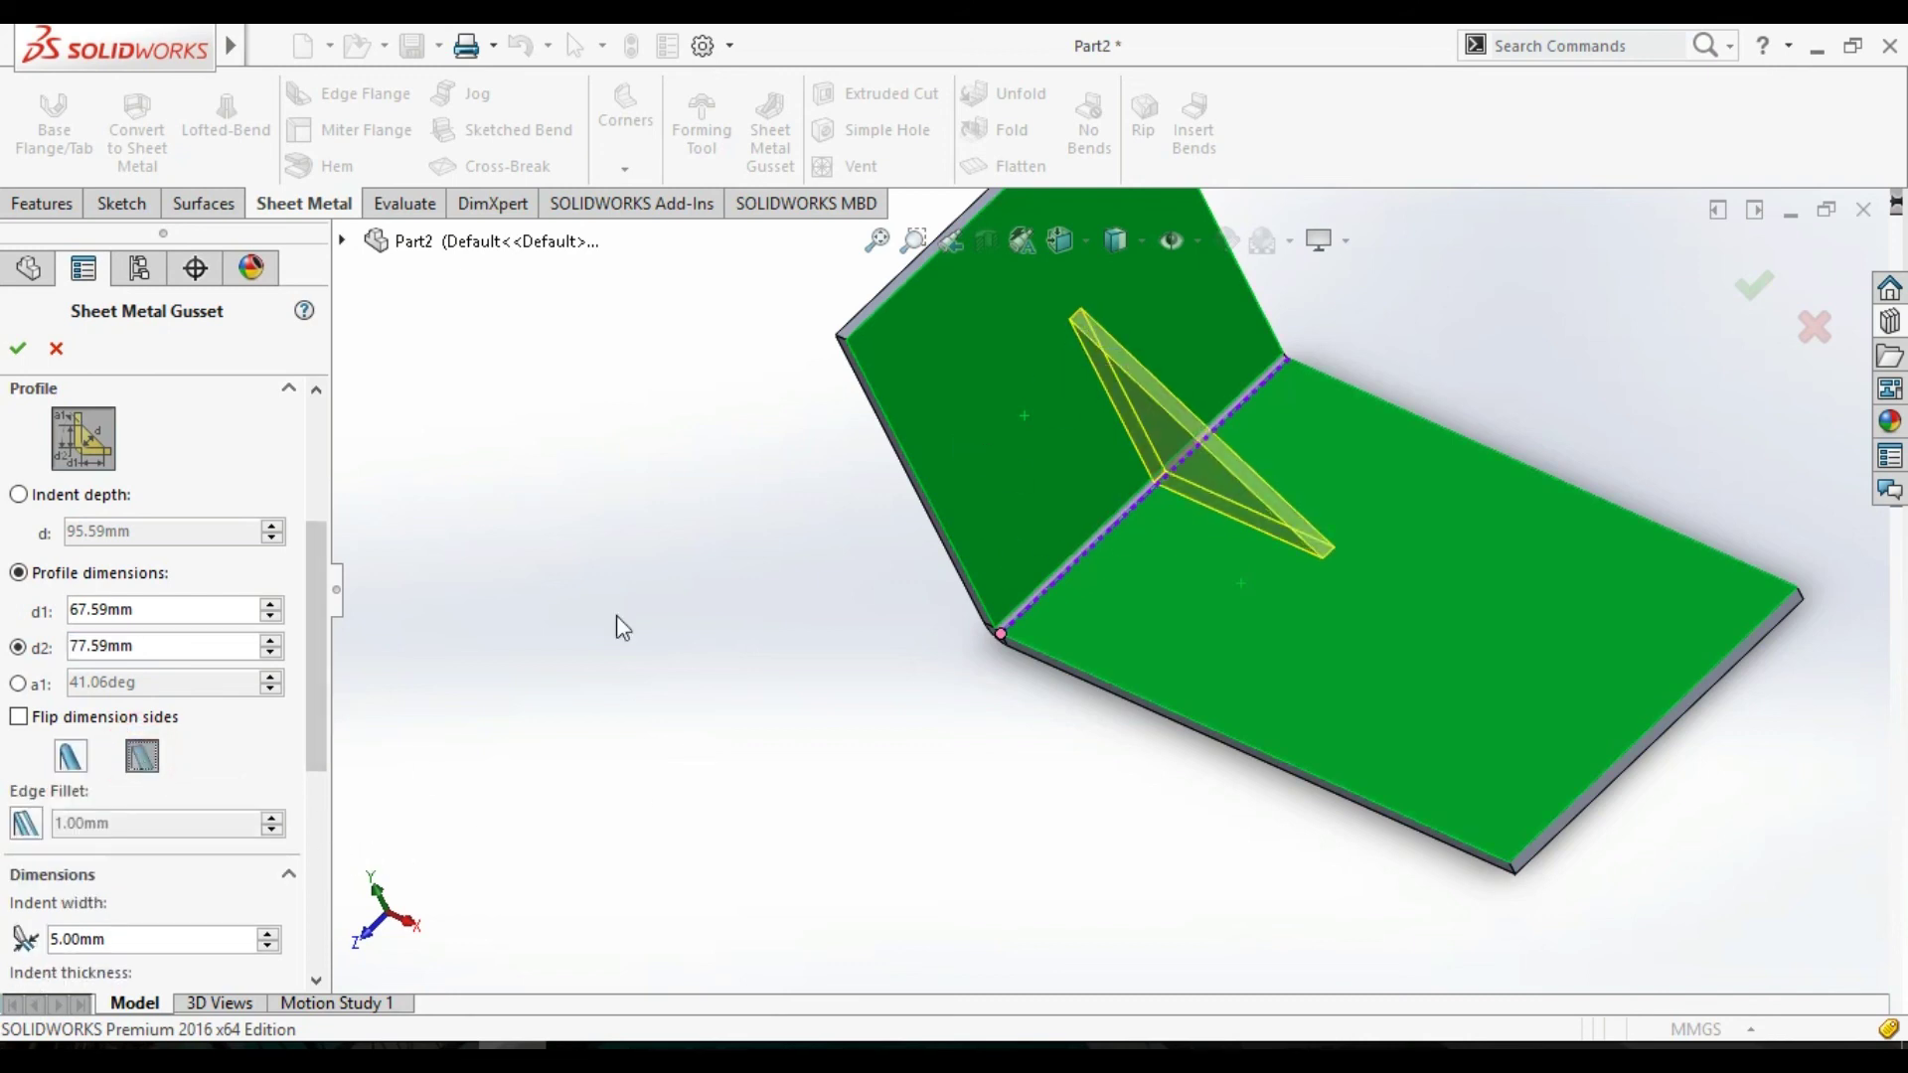
pyautogui.click(79, 759)
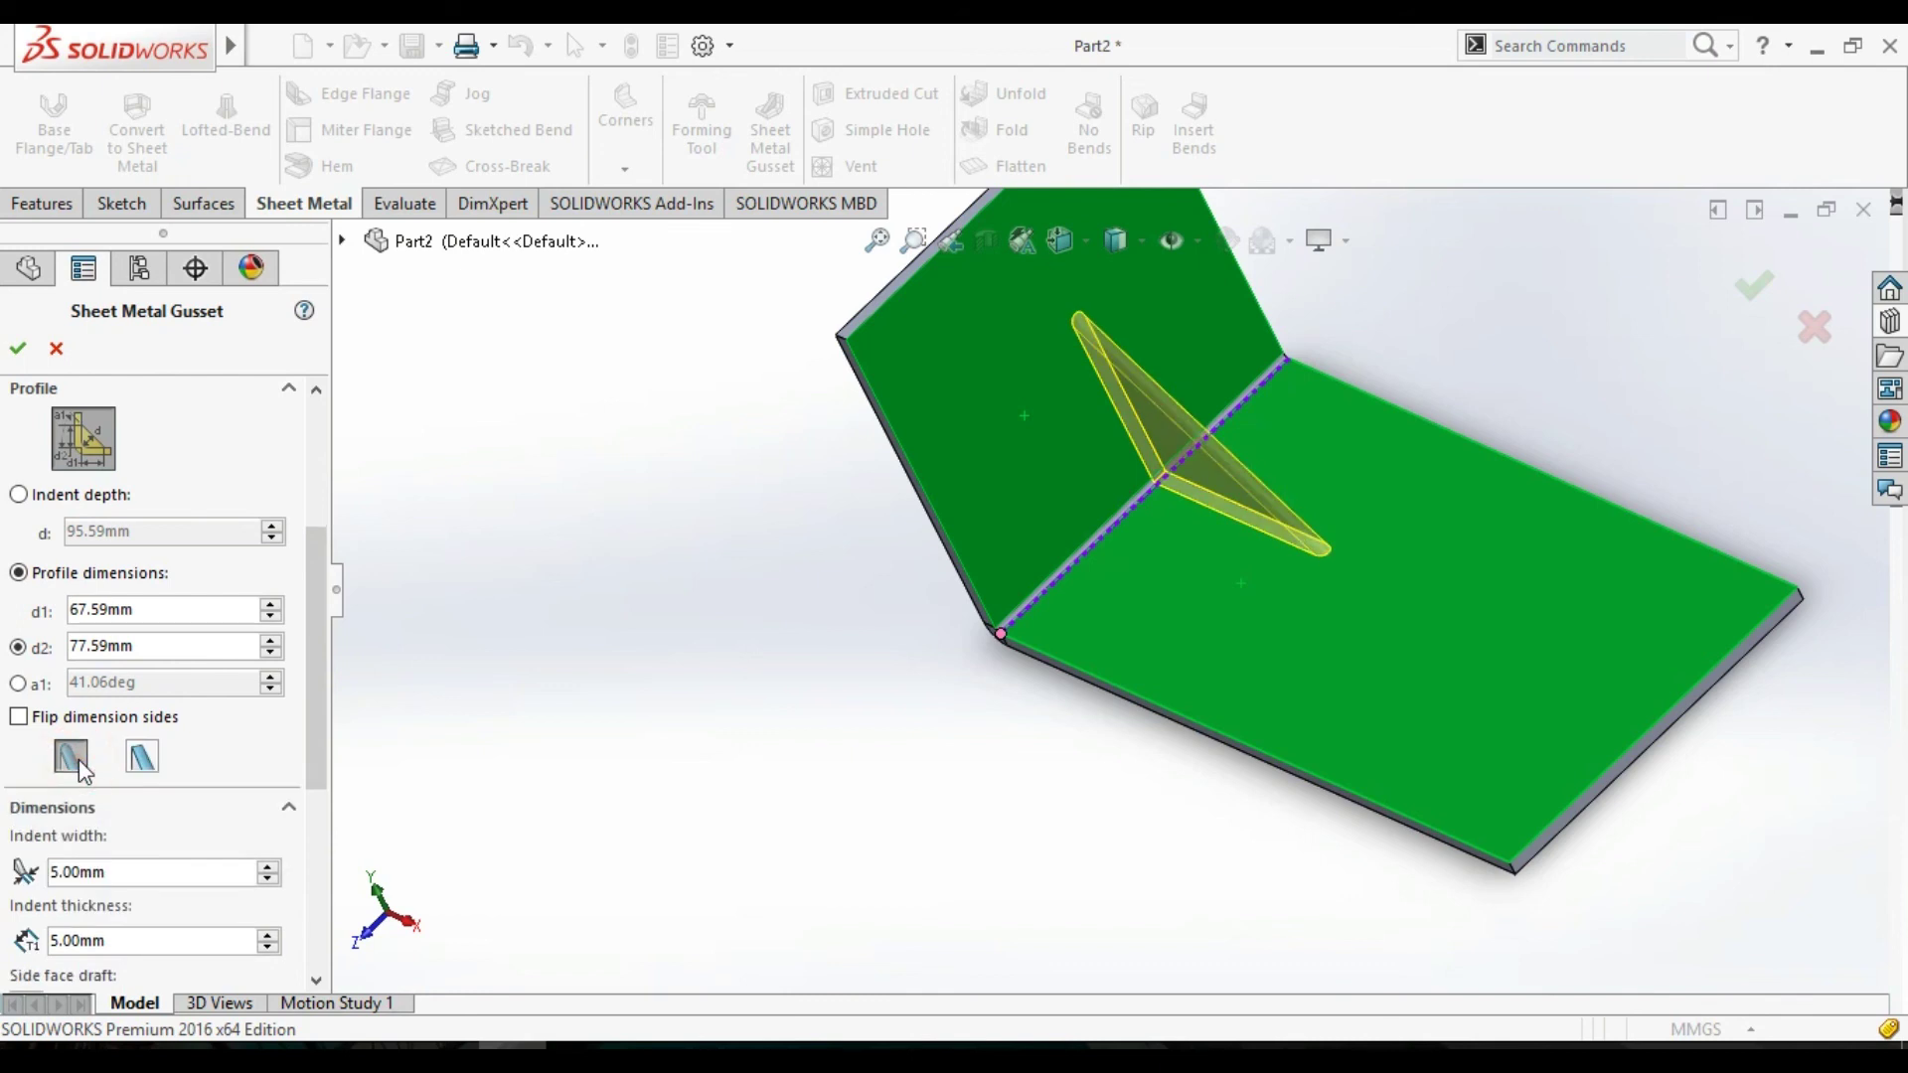
pyautogui.scroll(-2, 327, 730)
# Set the gusset indent width to 25 mm and increase the indent thickness.
pyautogui.scroll(-2, 319, 716)
pyautogui.scroll(-1, 289, 725)
pyautogui.click(268, 627)
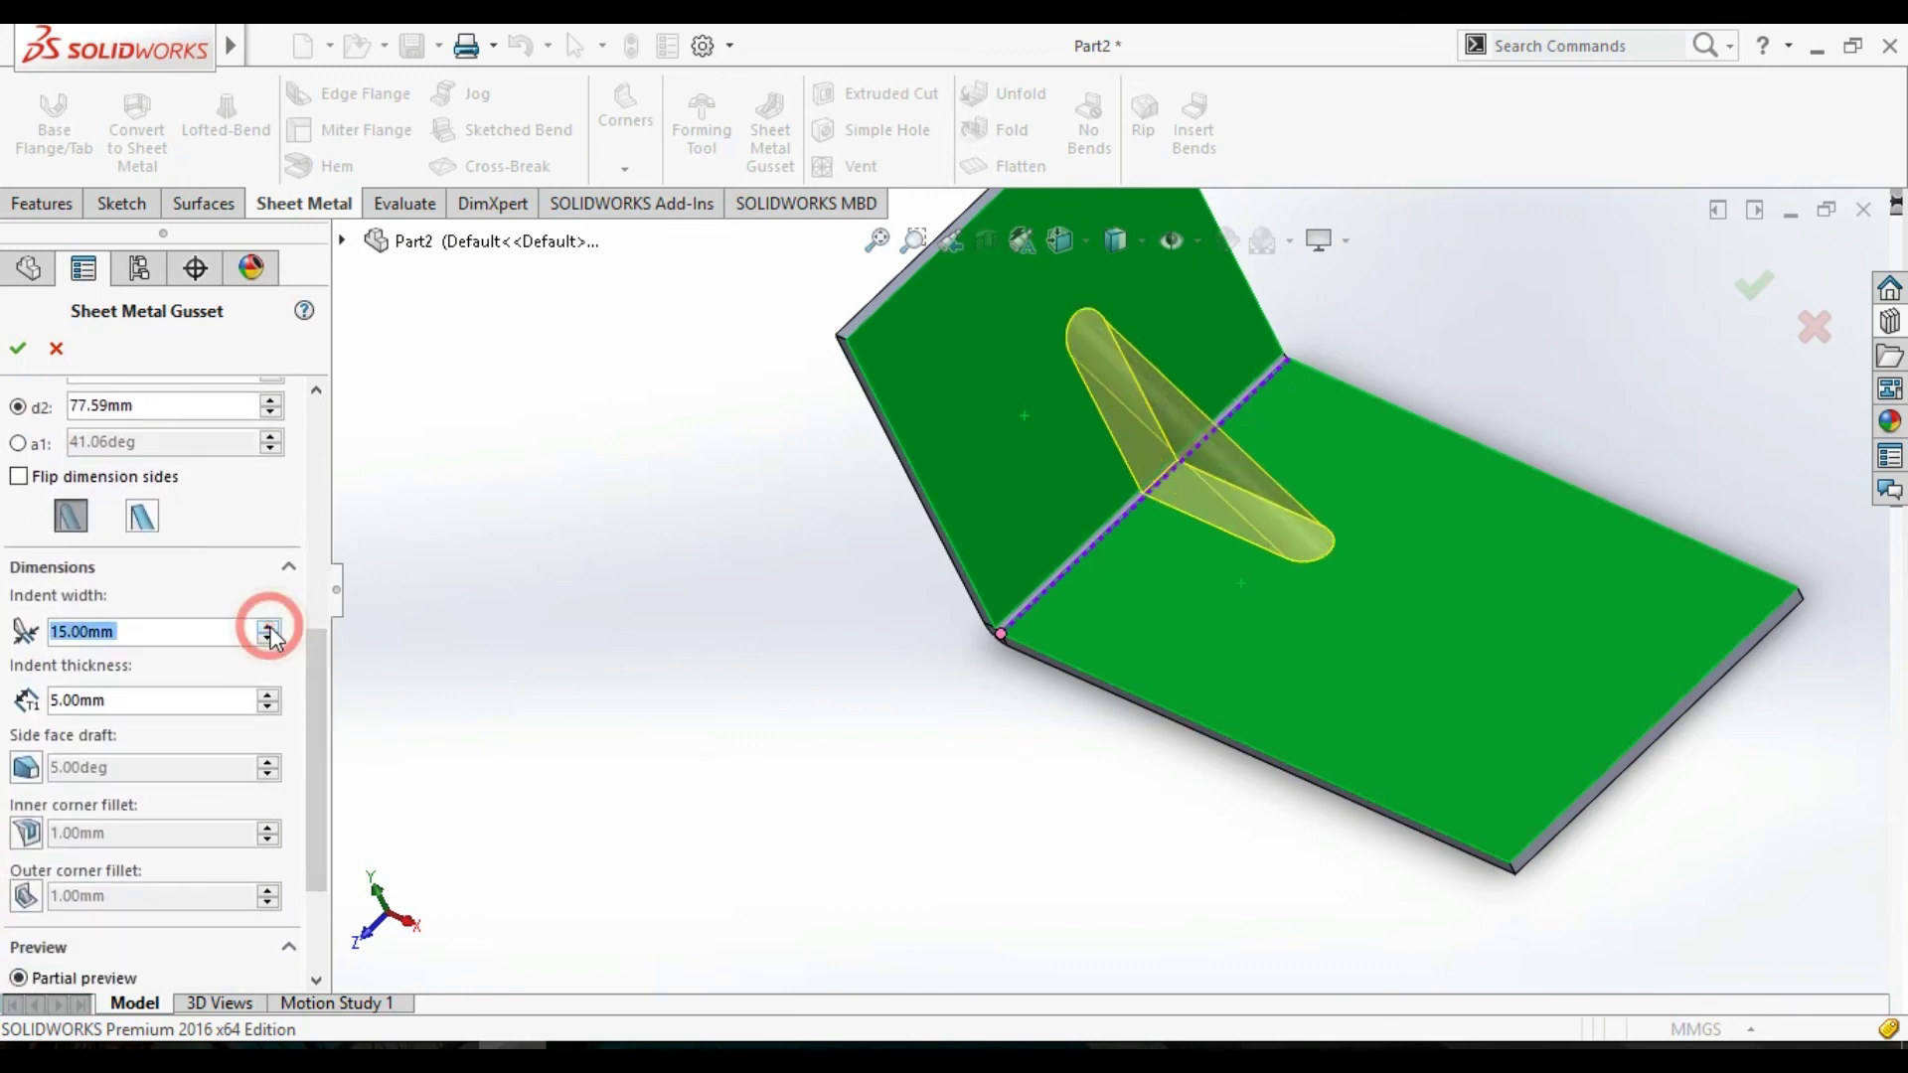
pyautogui.click(268, 628)
pyautogui.click(268, 638)
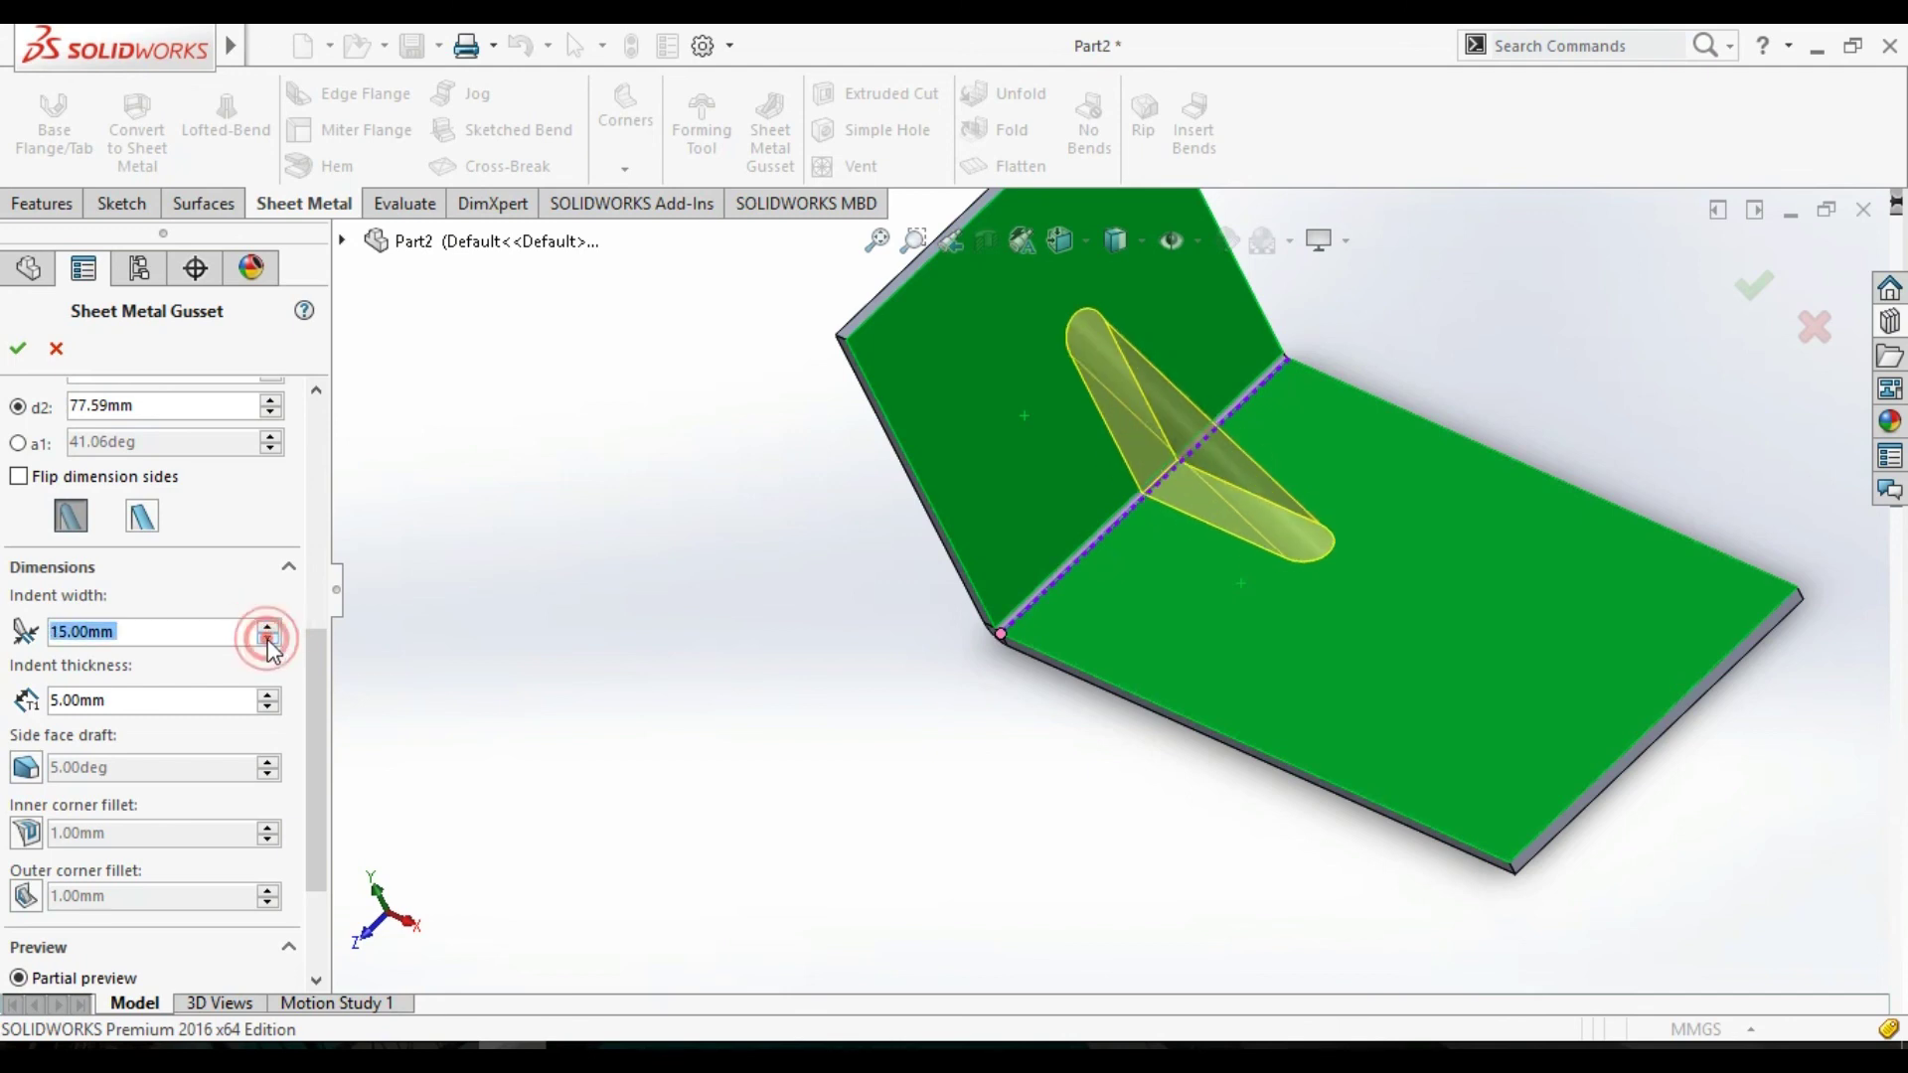
pyautogui.click(271, 624)
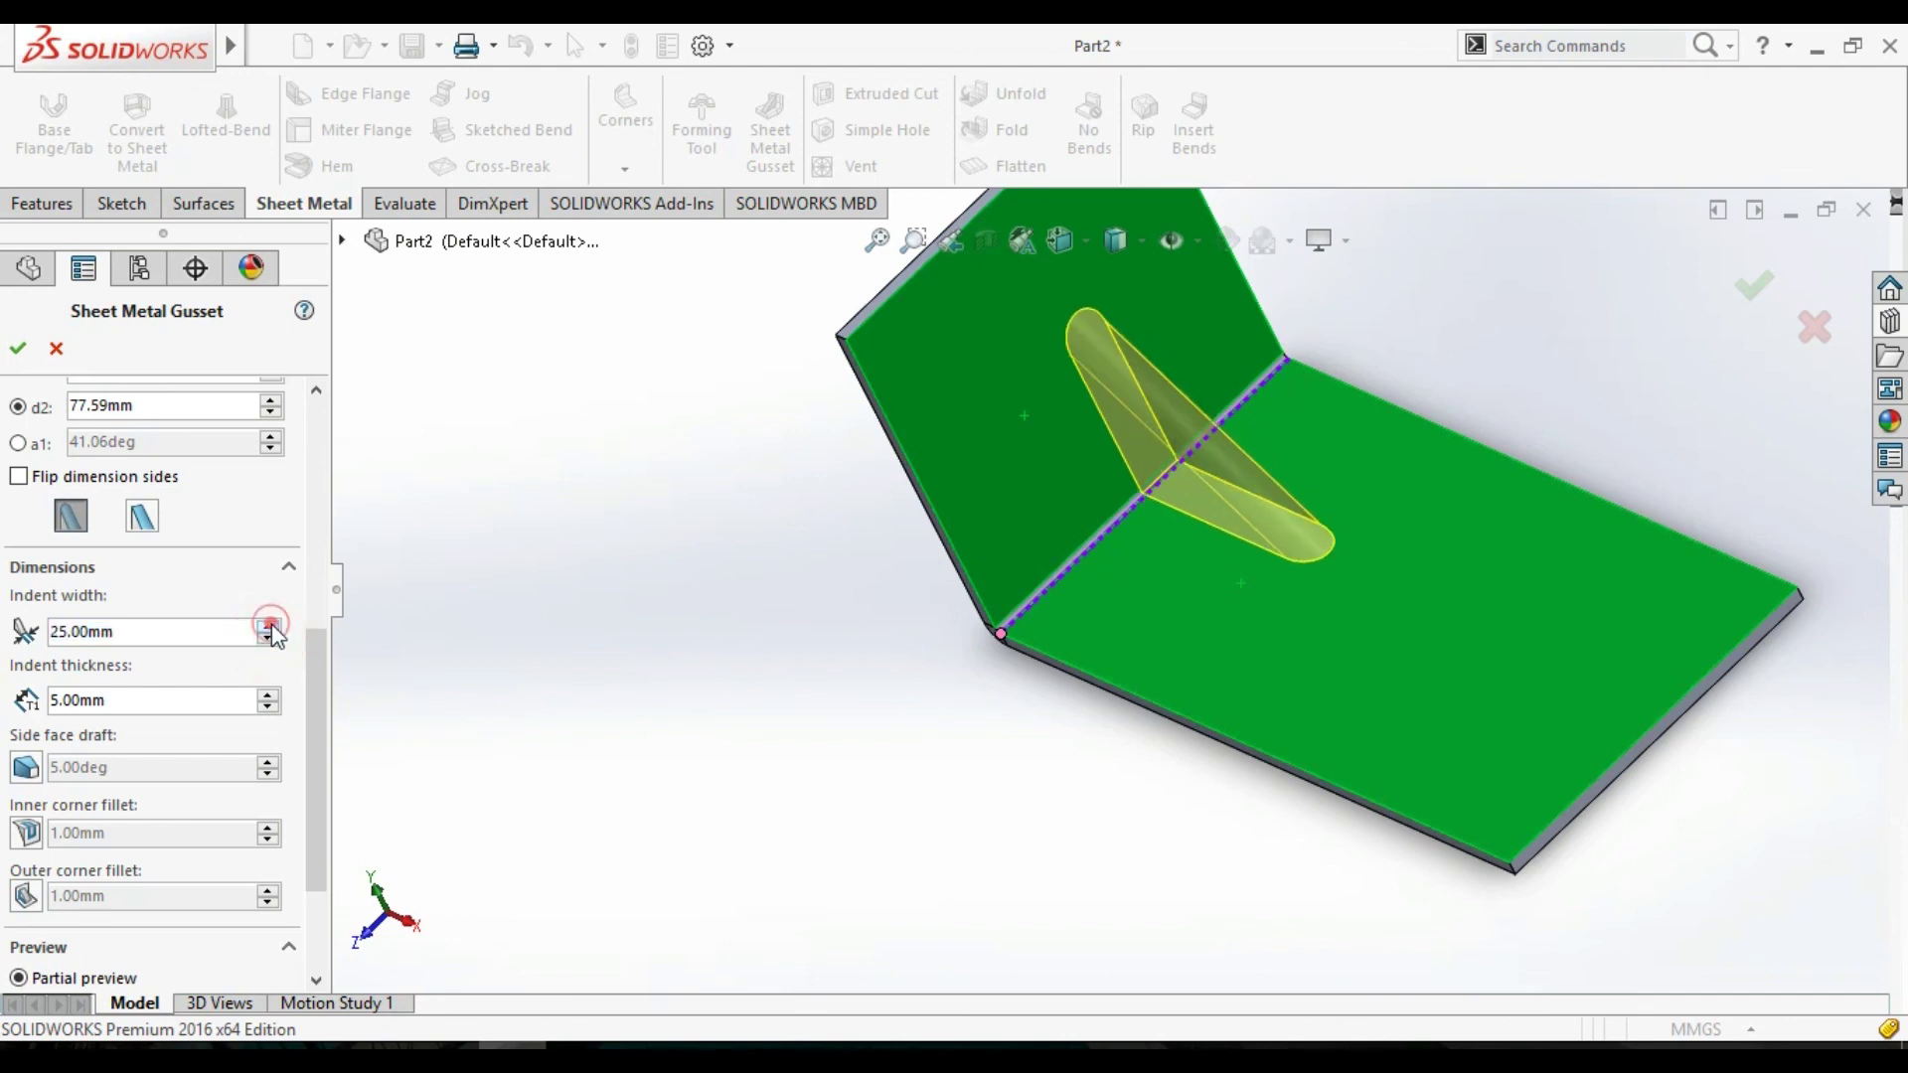
pyautogui.click(269, 695)
pyautogui.click(269, 695)
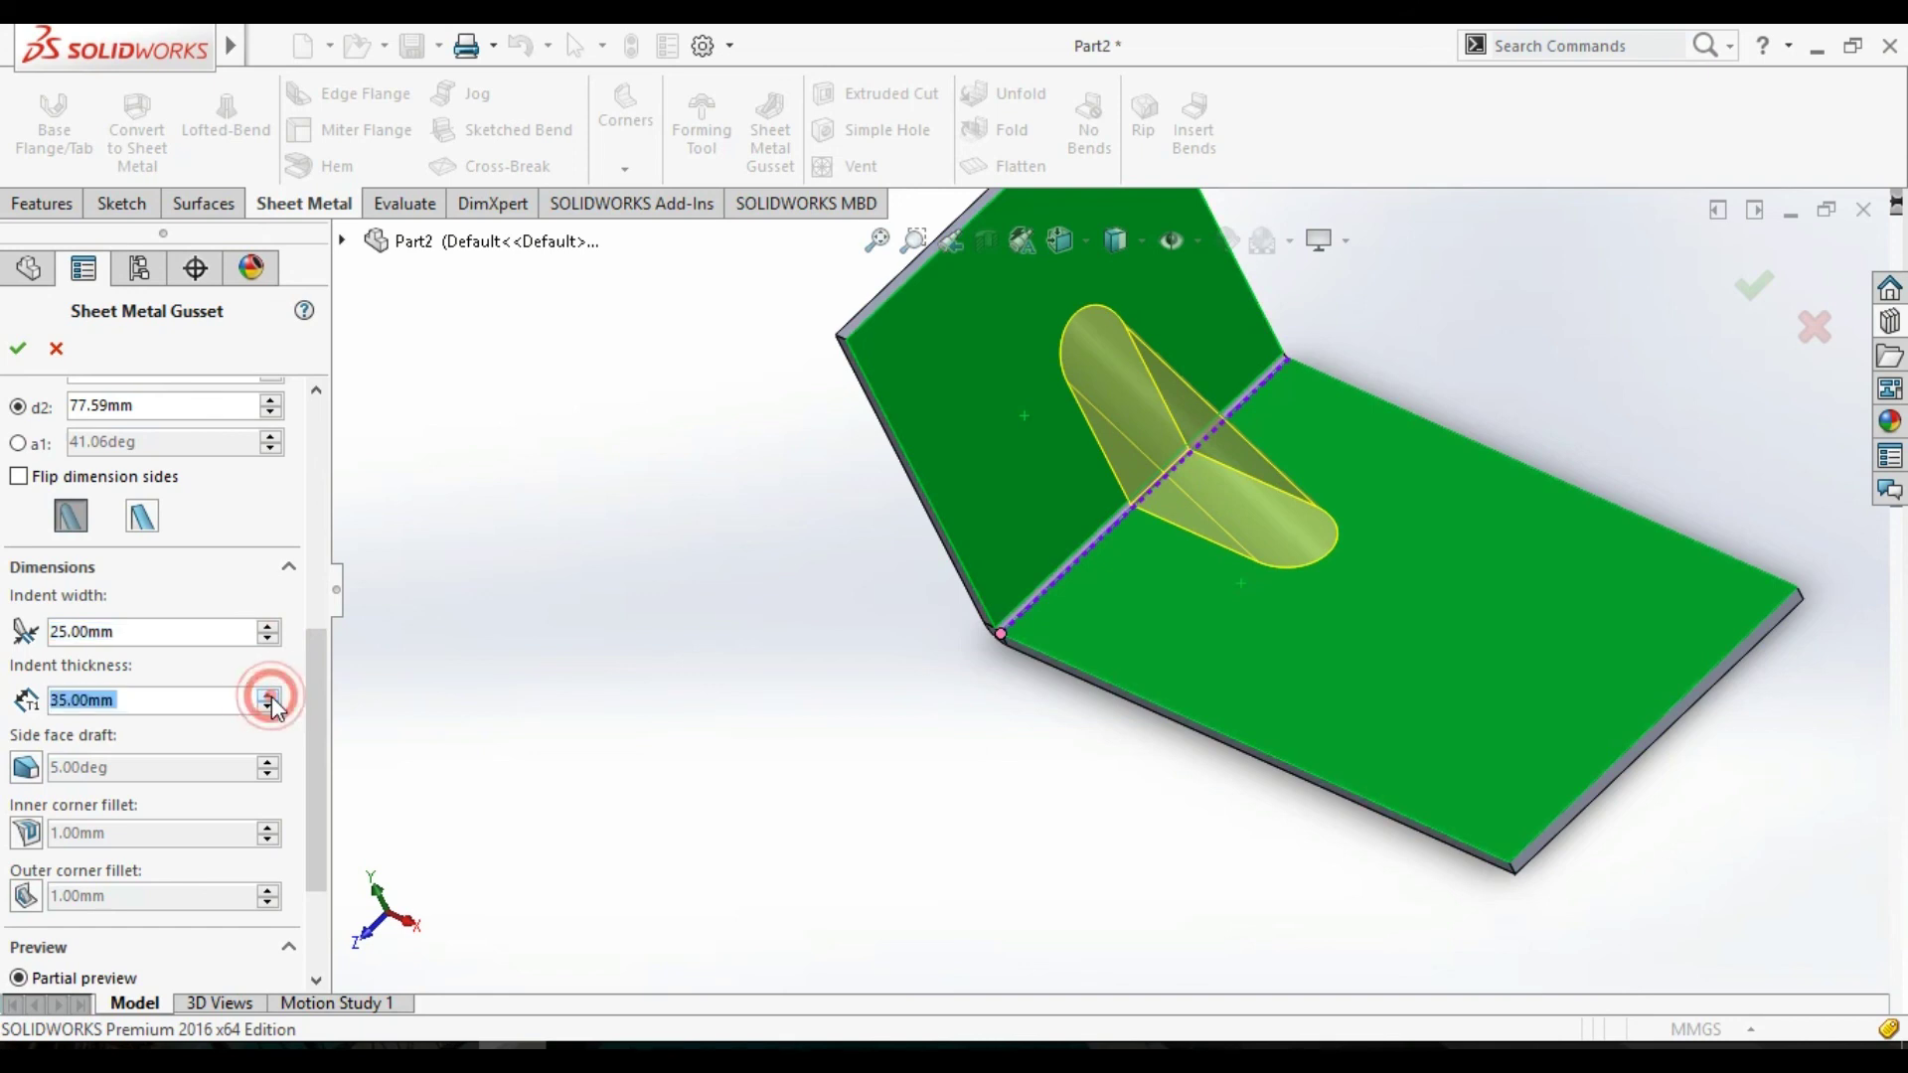
pyautogui.moveTo(944, 690)
pyautogui.mouseDown(button='middle')
pyautogui.moveTo(1147, 651)
pyautogui.moveTo(1192, 759)
pyautogui.moveTo(1192, 779)
pyautogui.moveTo(1137, 779)
pyautogui.moveTo(955, 728)
pyautogui.moveTo(950, 829)
pyautogui.mouseUp(button='middle')
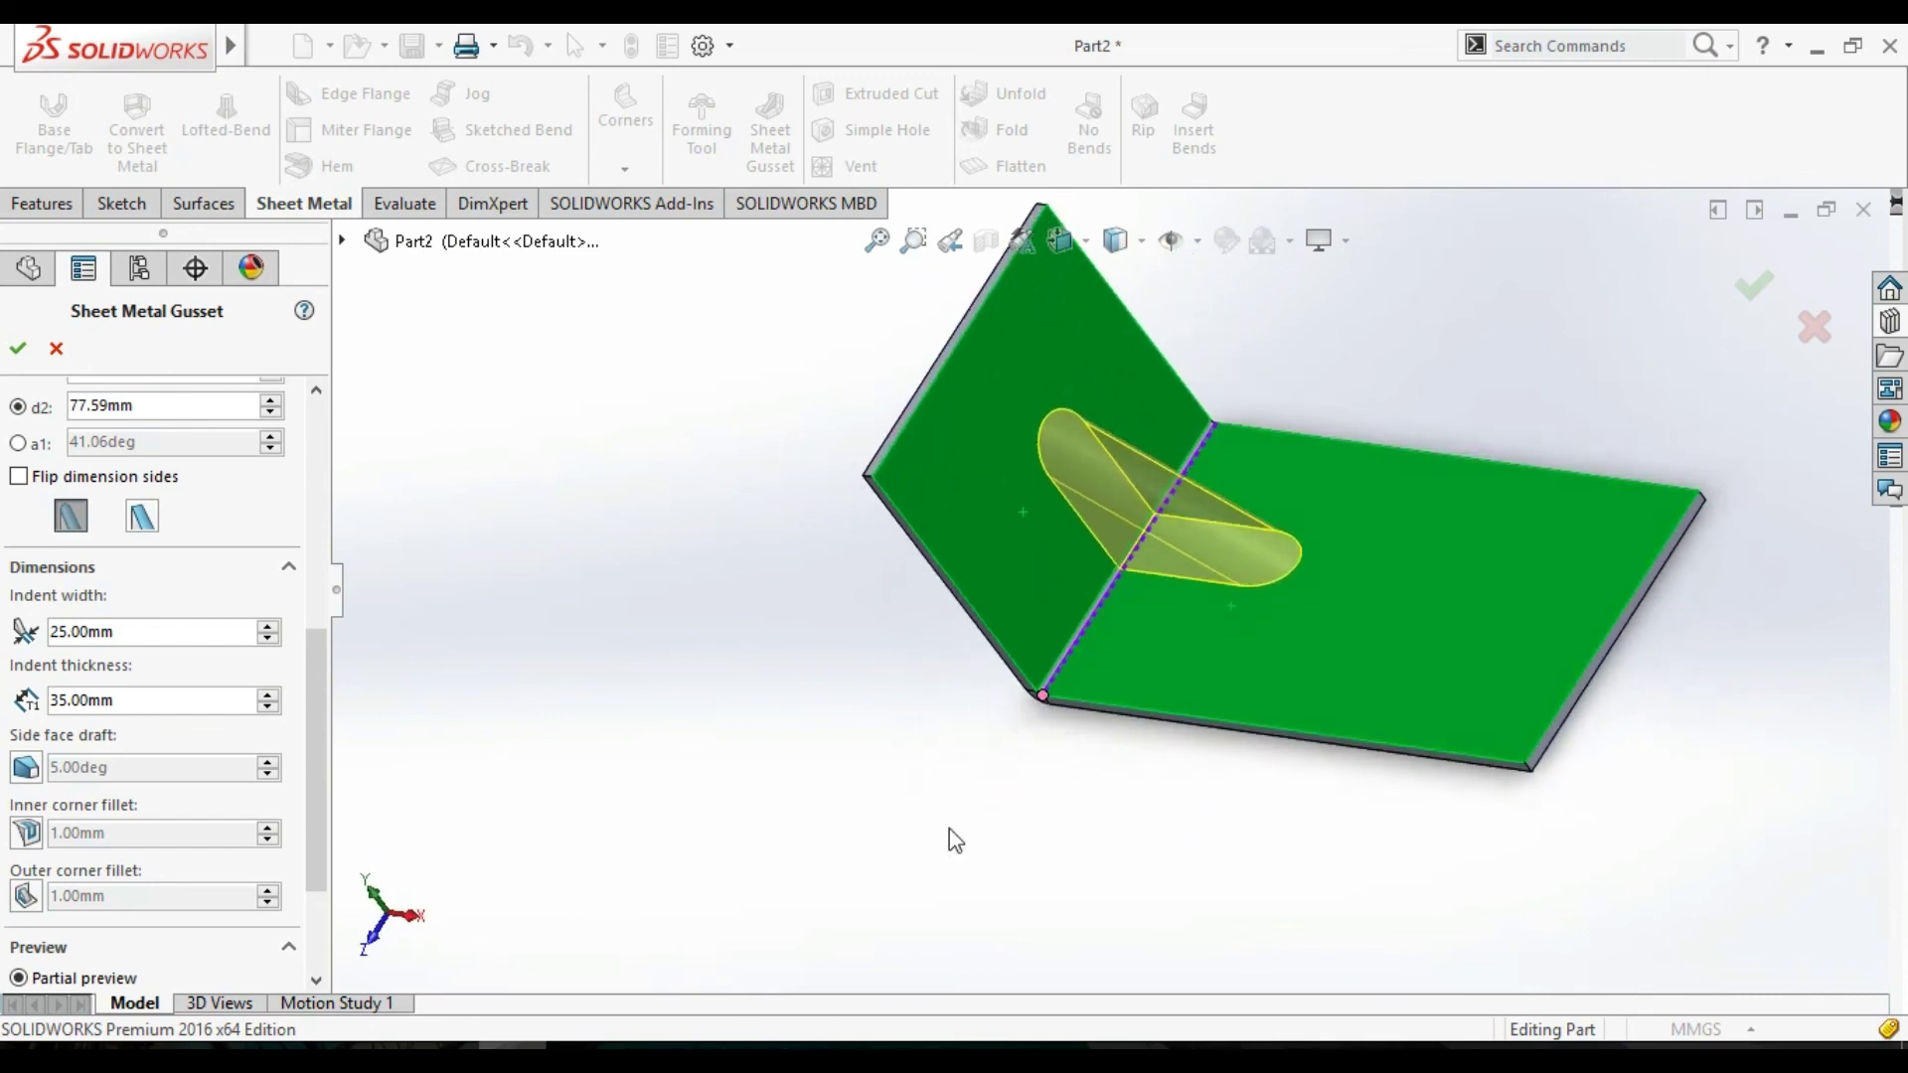
# Turn on a 10° side face draft, widen the indent to 55 mm, and build the gusset.
pyautogui.click(22, 770)
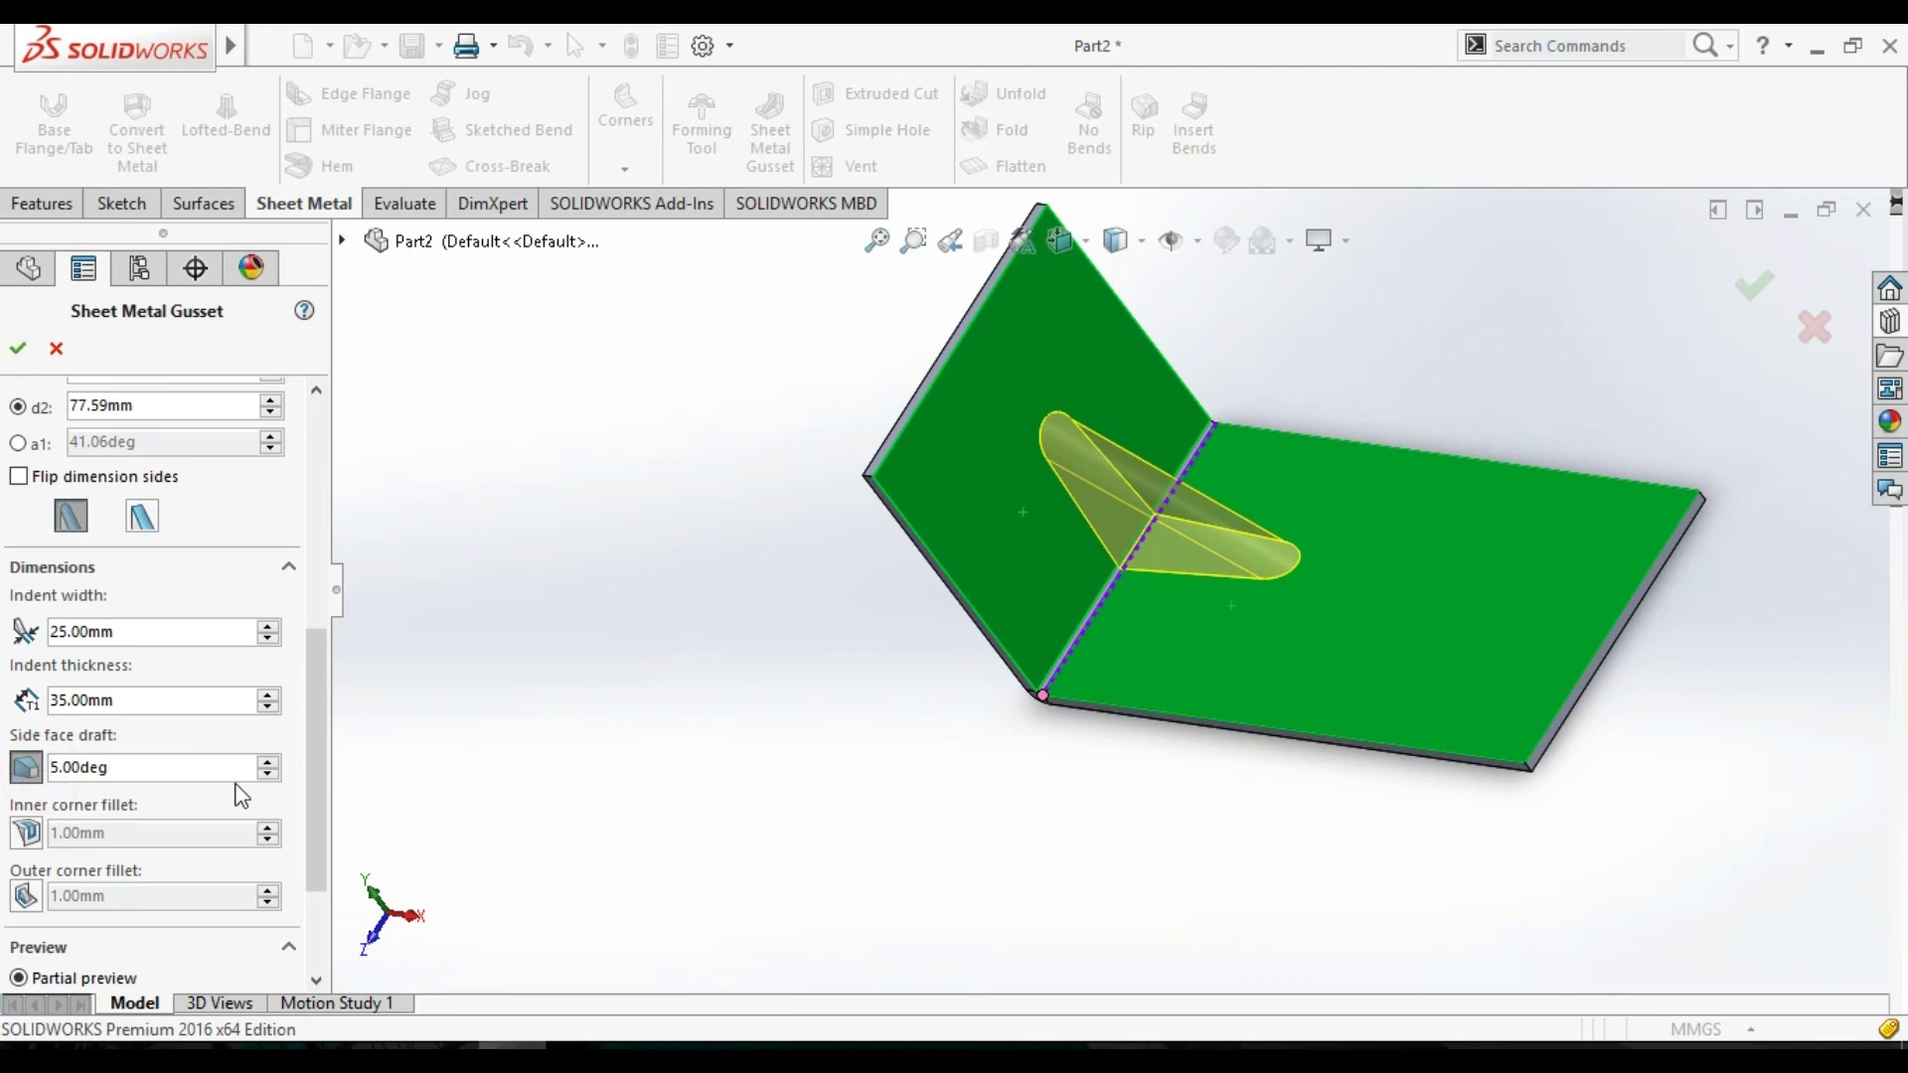
pyautogui.click(266, 766)
pyautogui.click(266, 765)
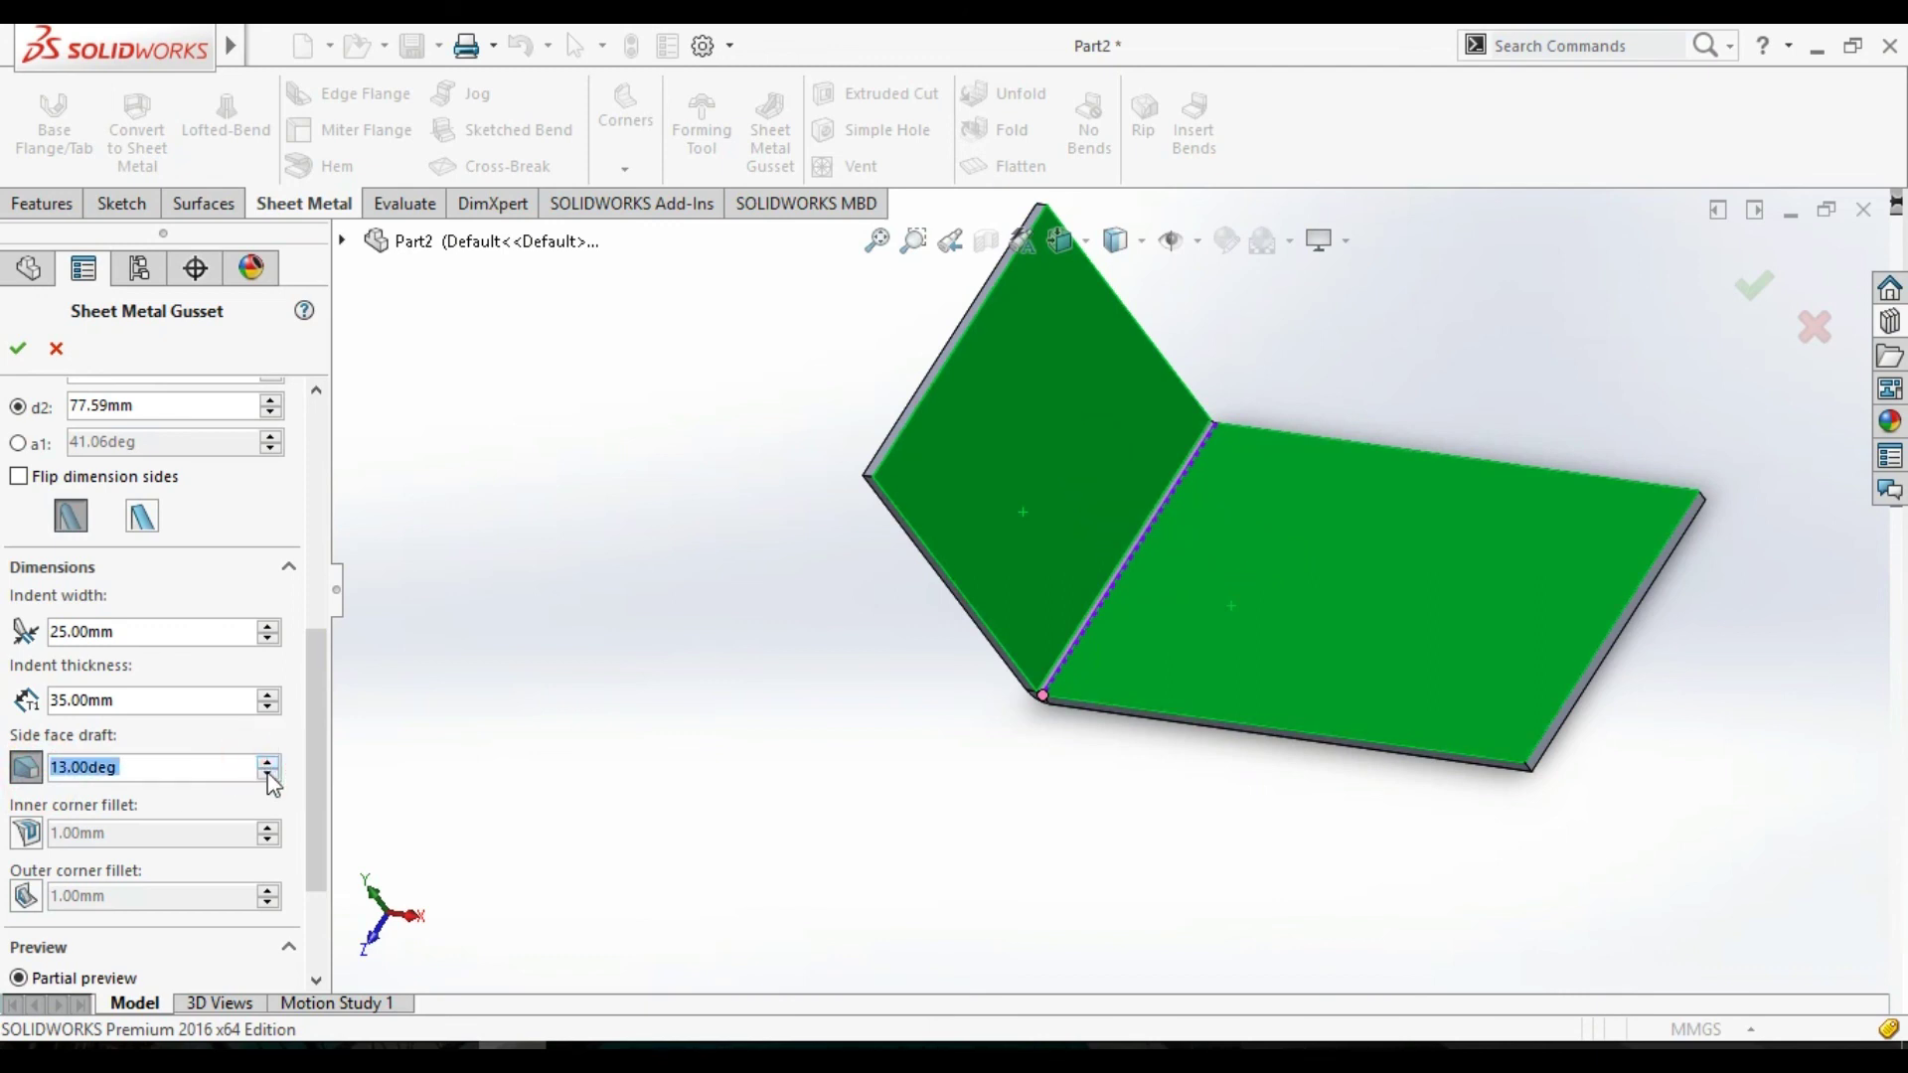
pyautogui.click(271, 778)
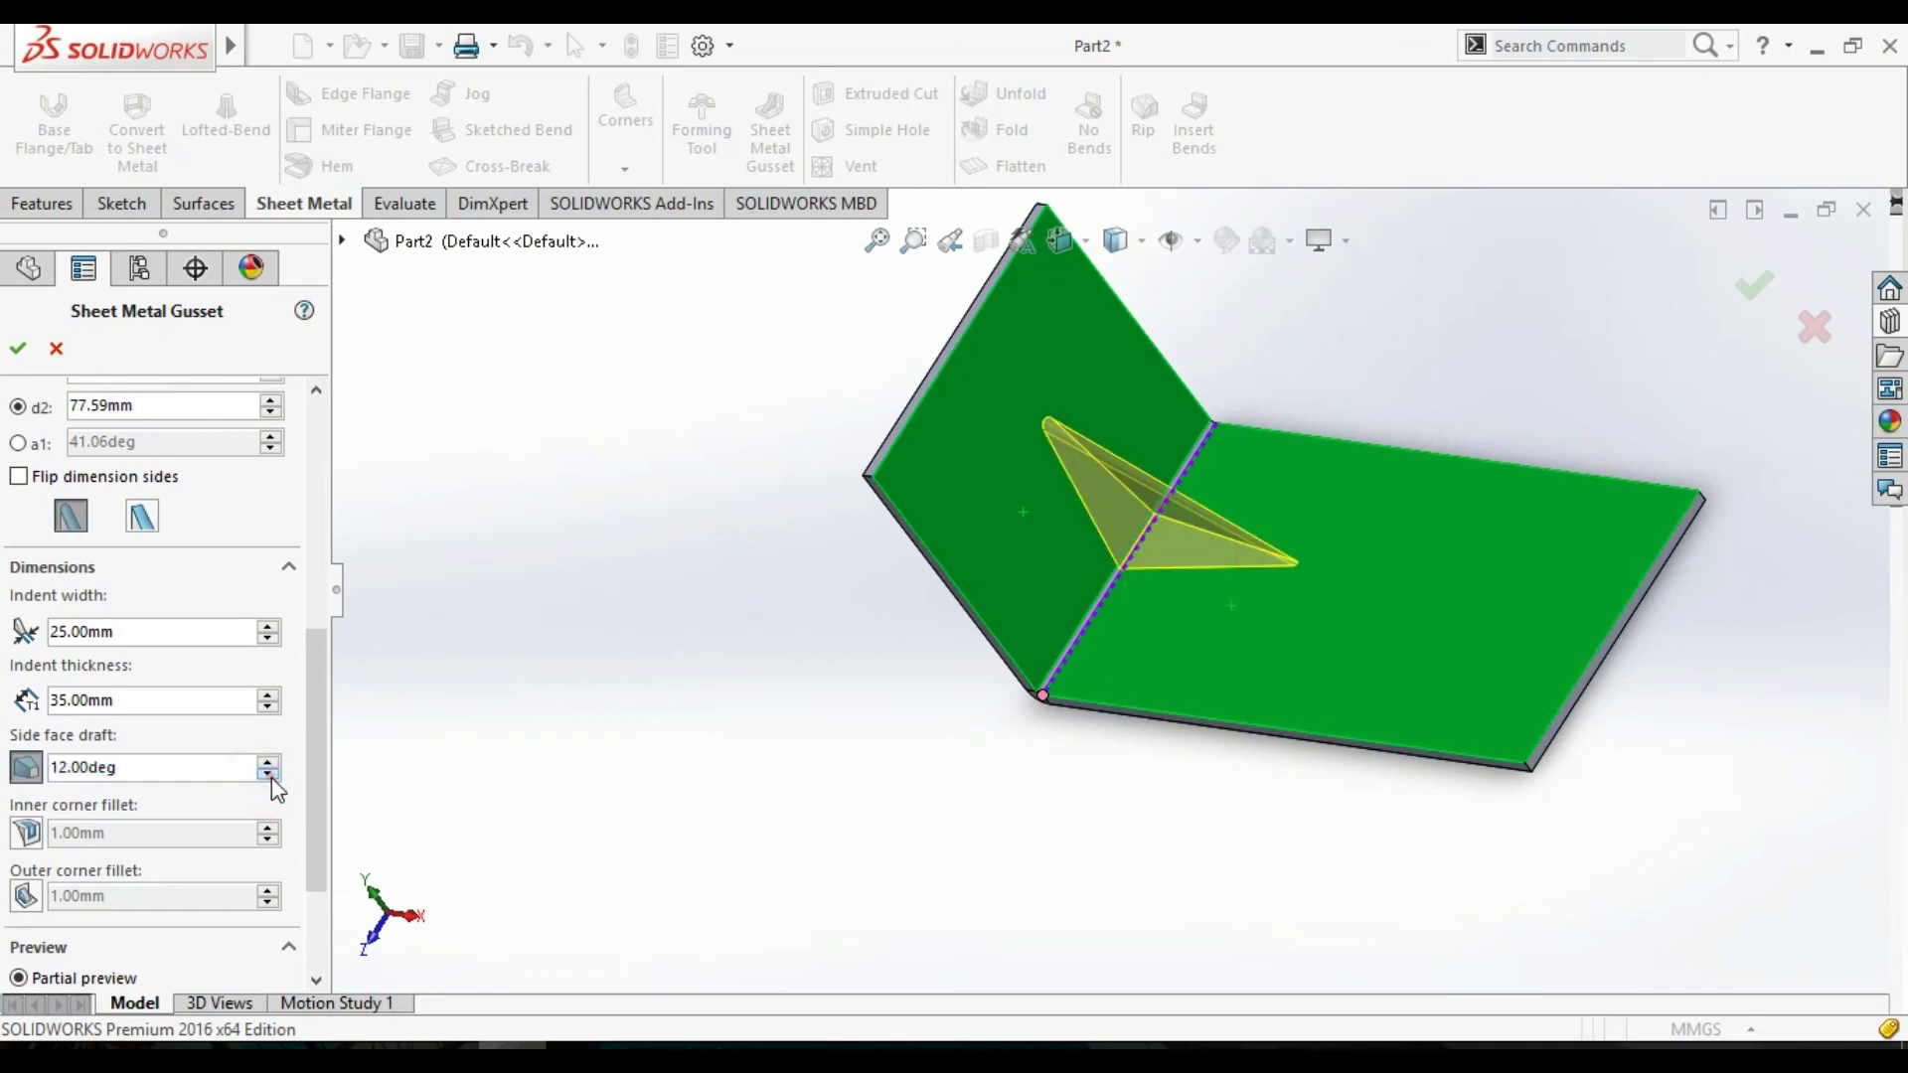
pyautogui.click(271, 777)
pyautogui.click(269, 775)
pyautogui.click(268, 775)
pyautogui.click(268, 775)
pyautogui.click(268, 775)
pyautogui.click(268, 775)
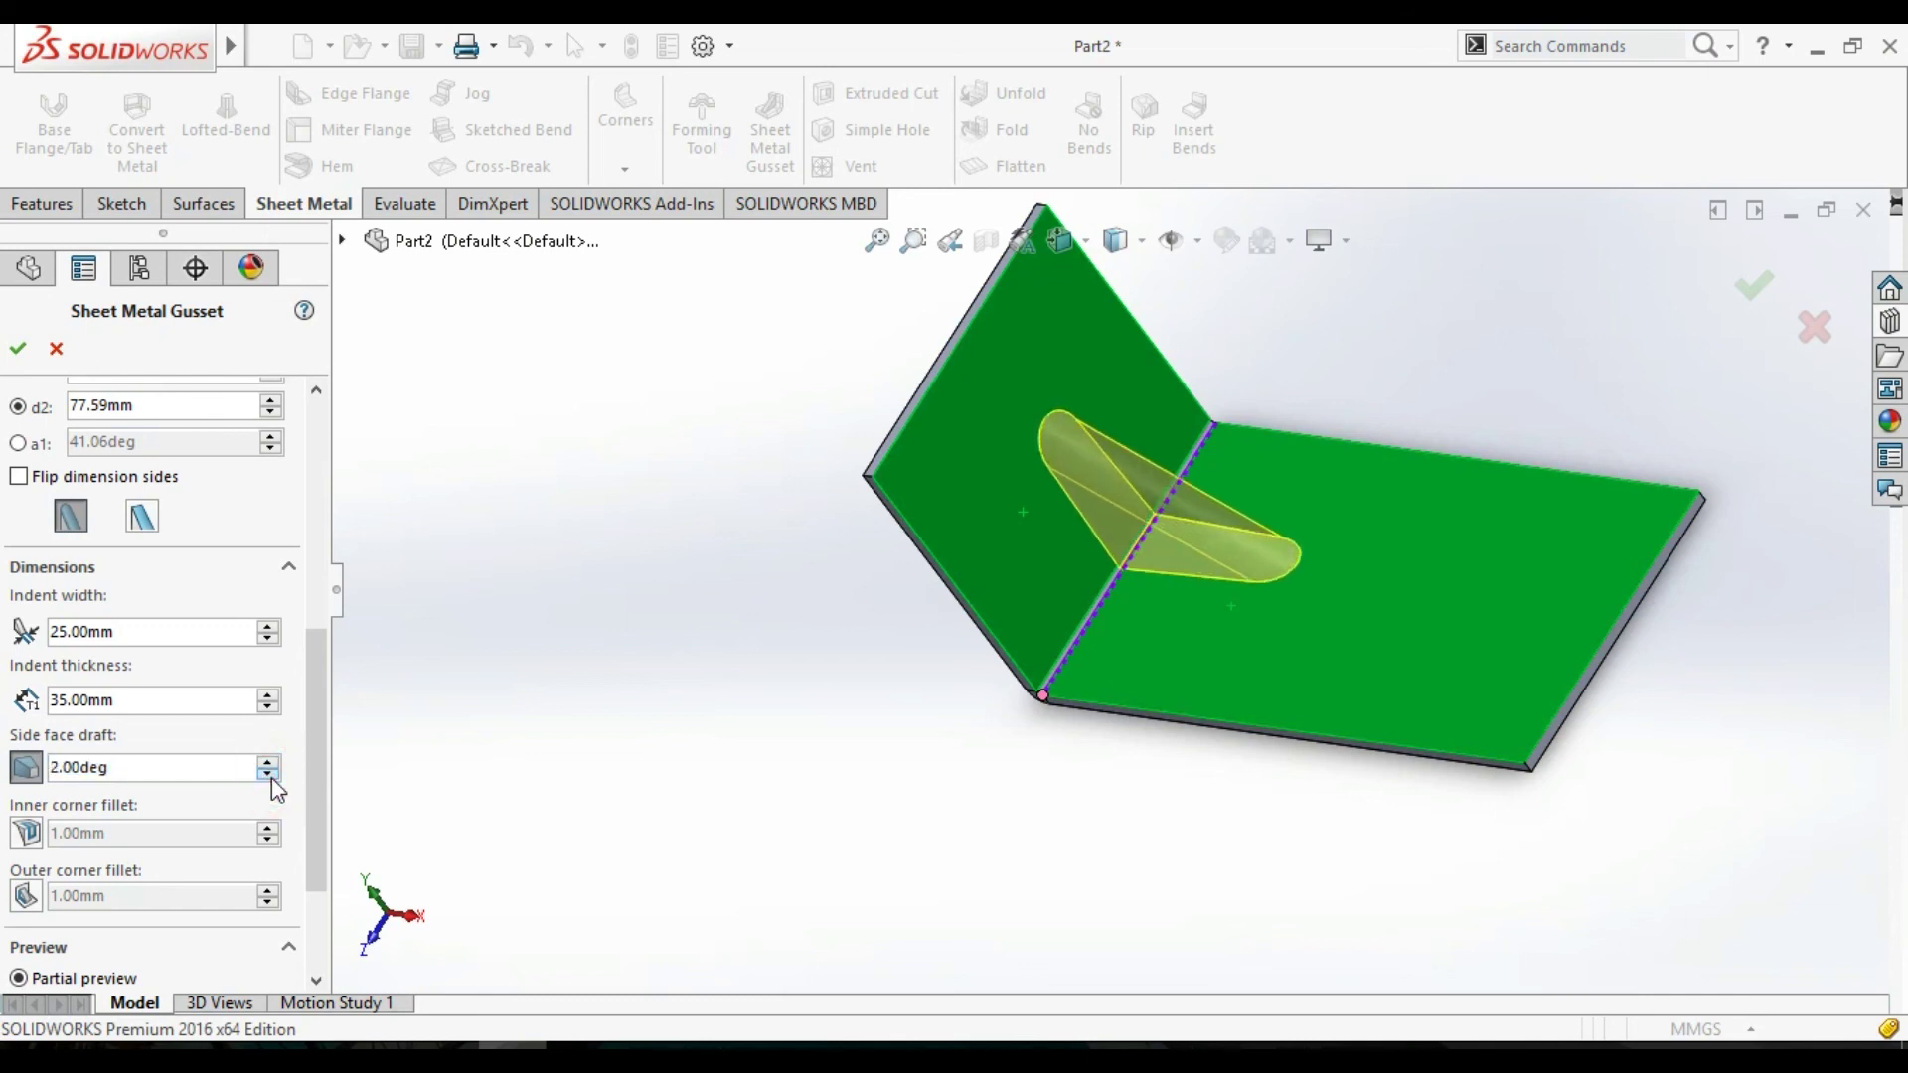
pyautogui.click(271, 777)
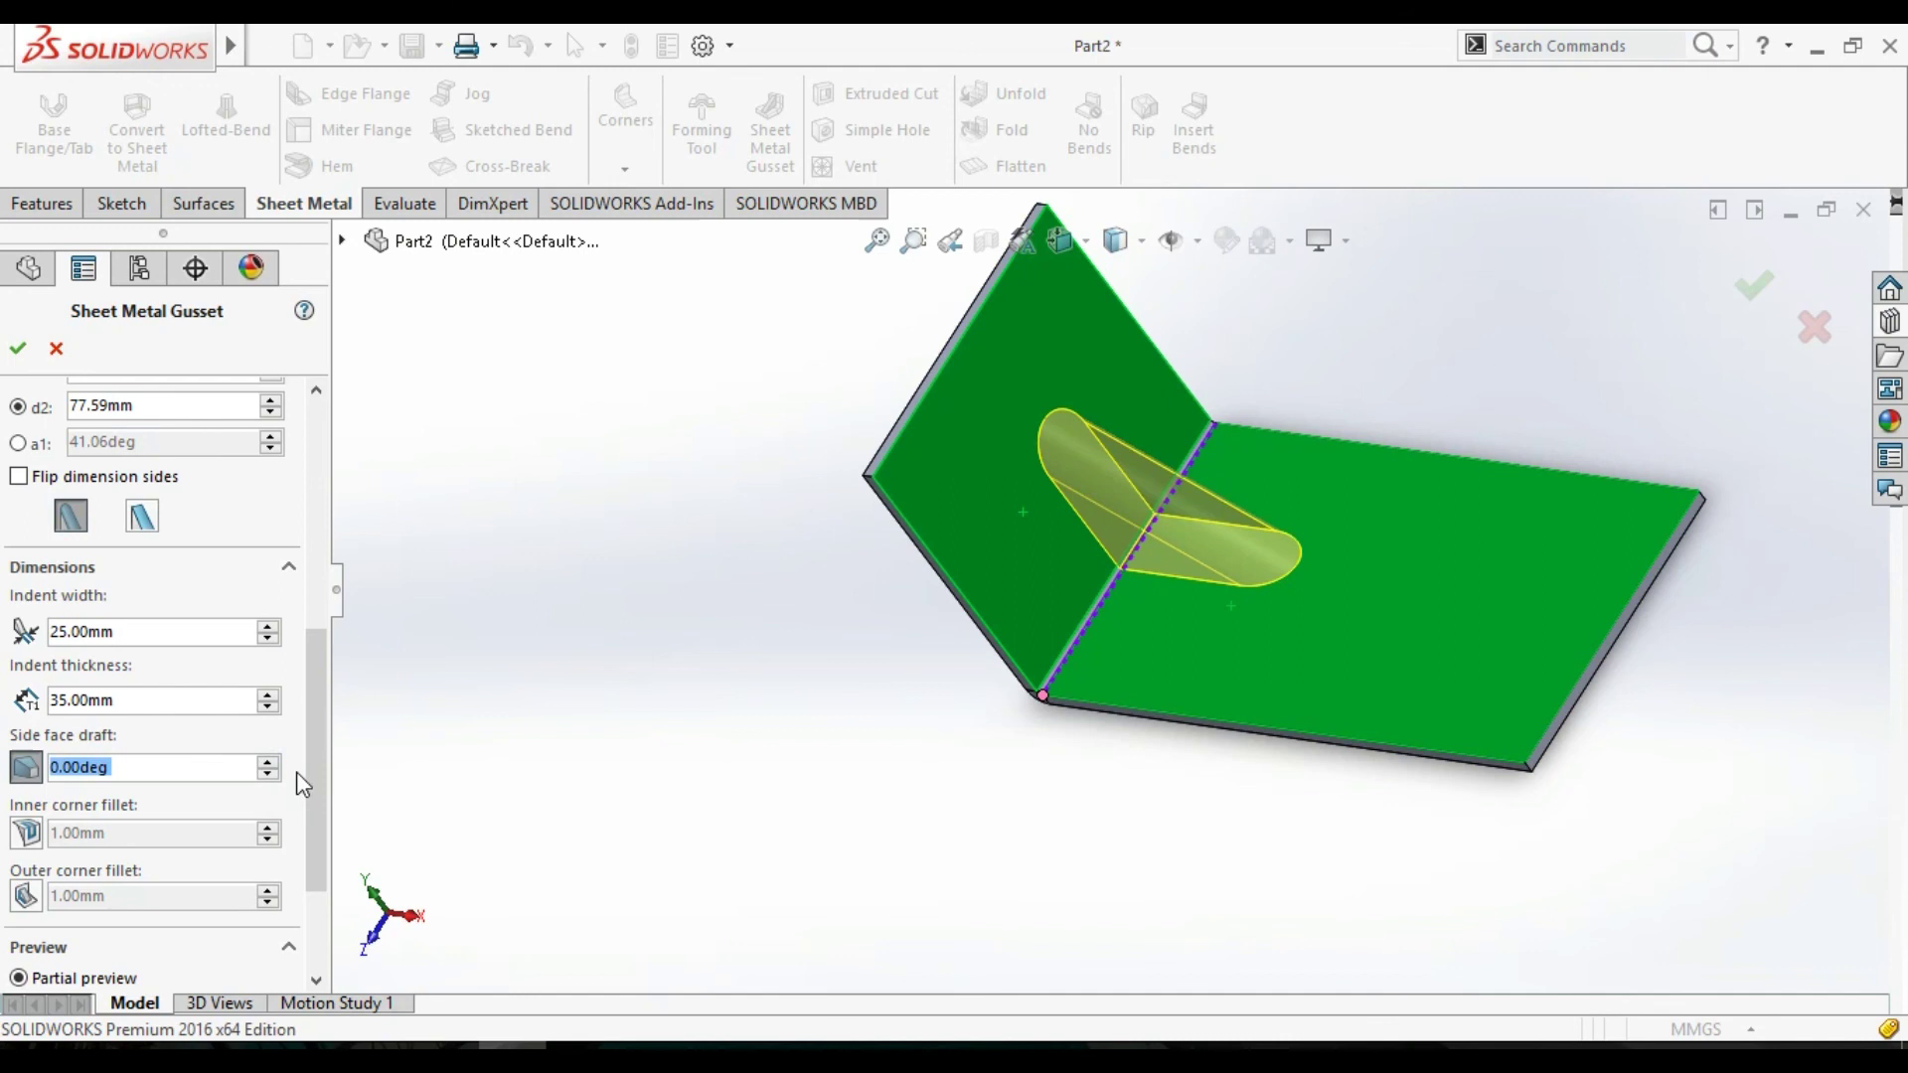
pyautogui.click(269, 765)
pyautogui.click(268, 766)
pyautogui.click(268, 765)
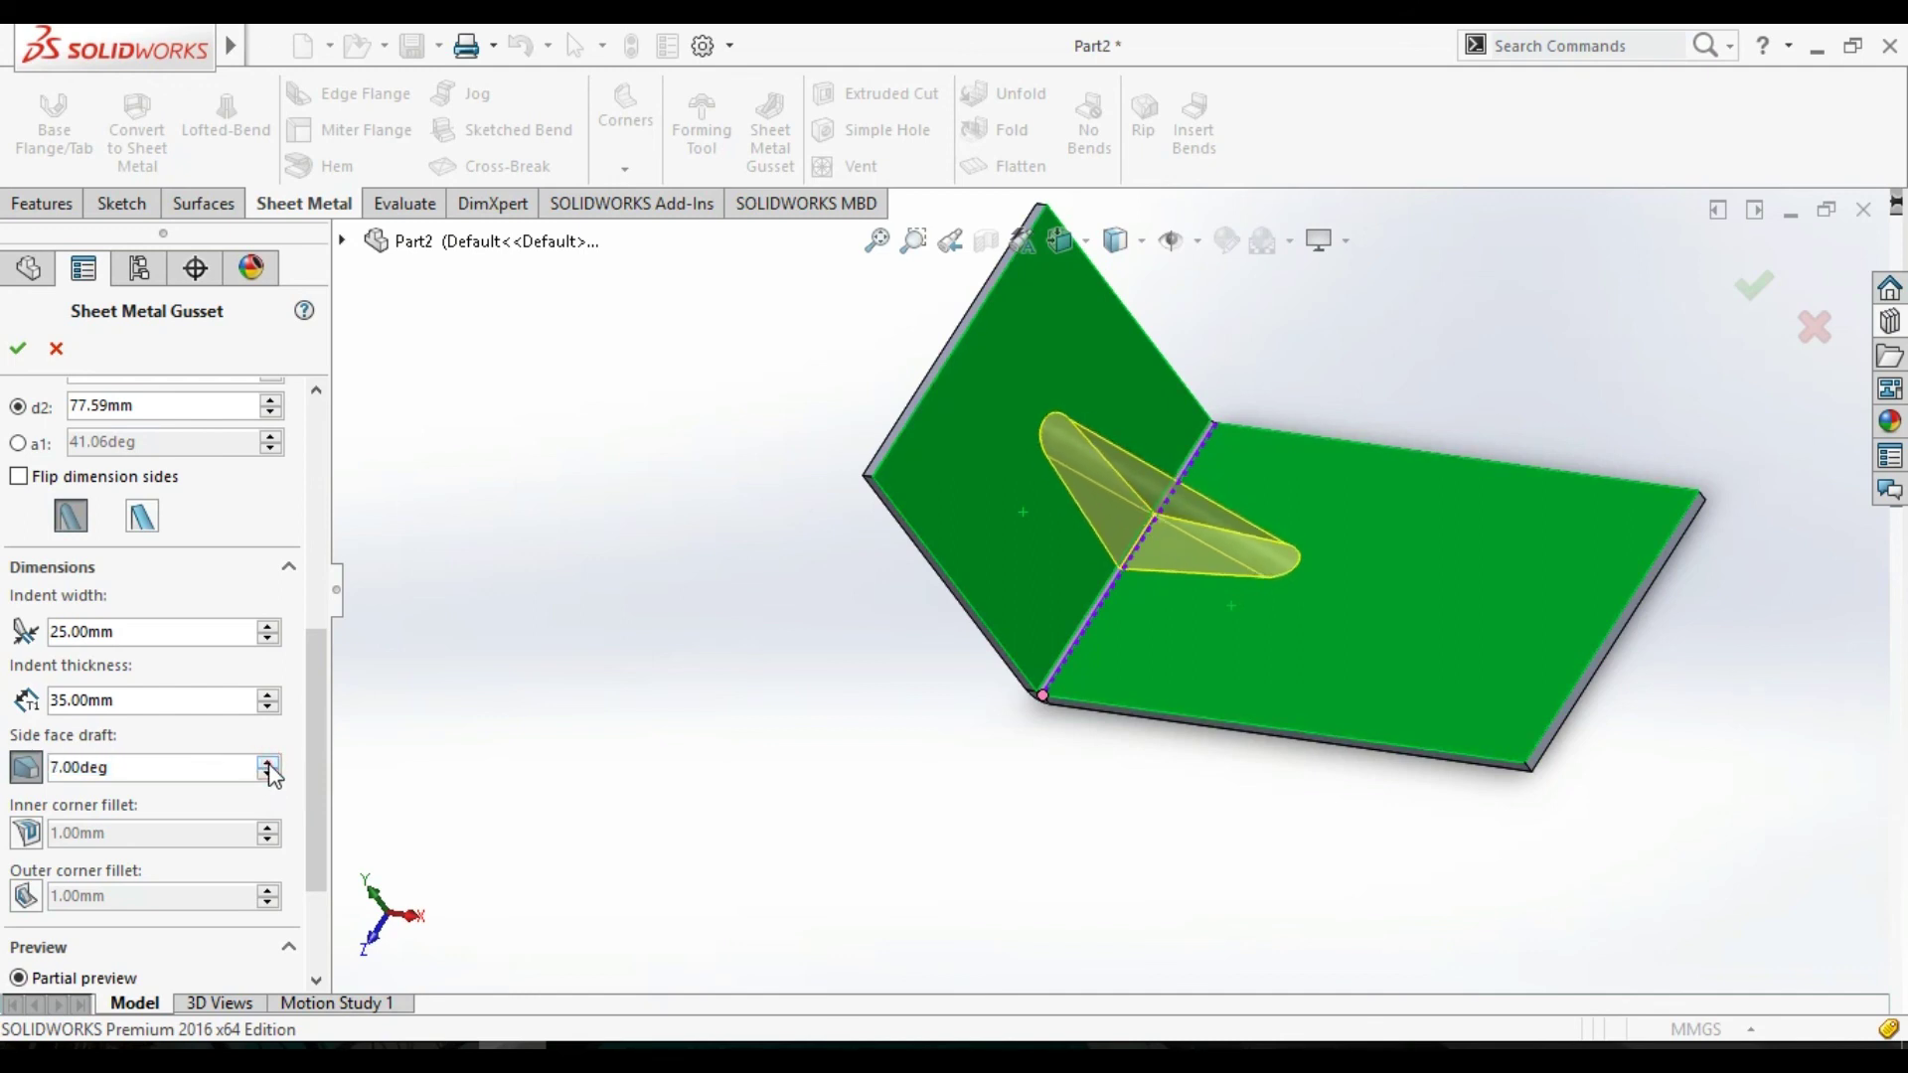
pyautogui.click(269, 684)
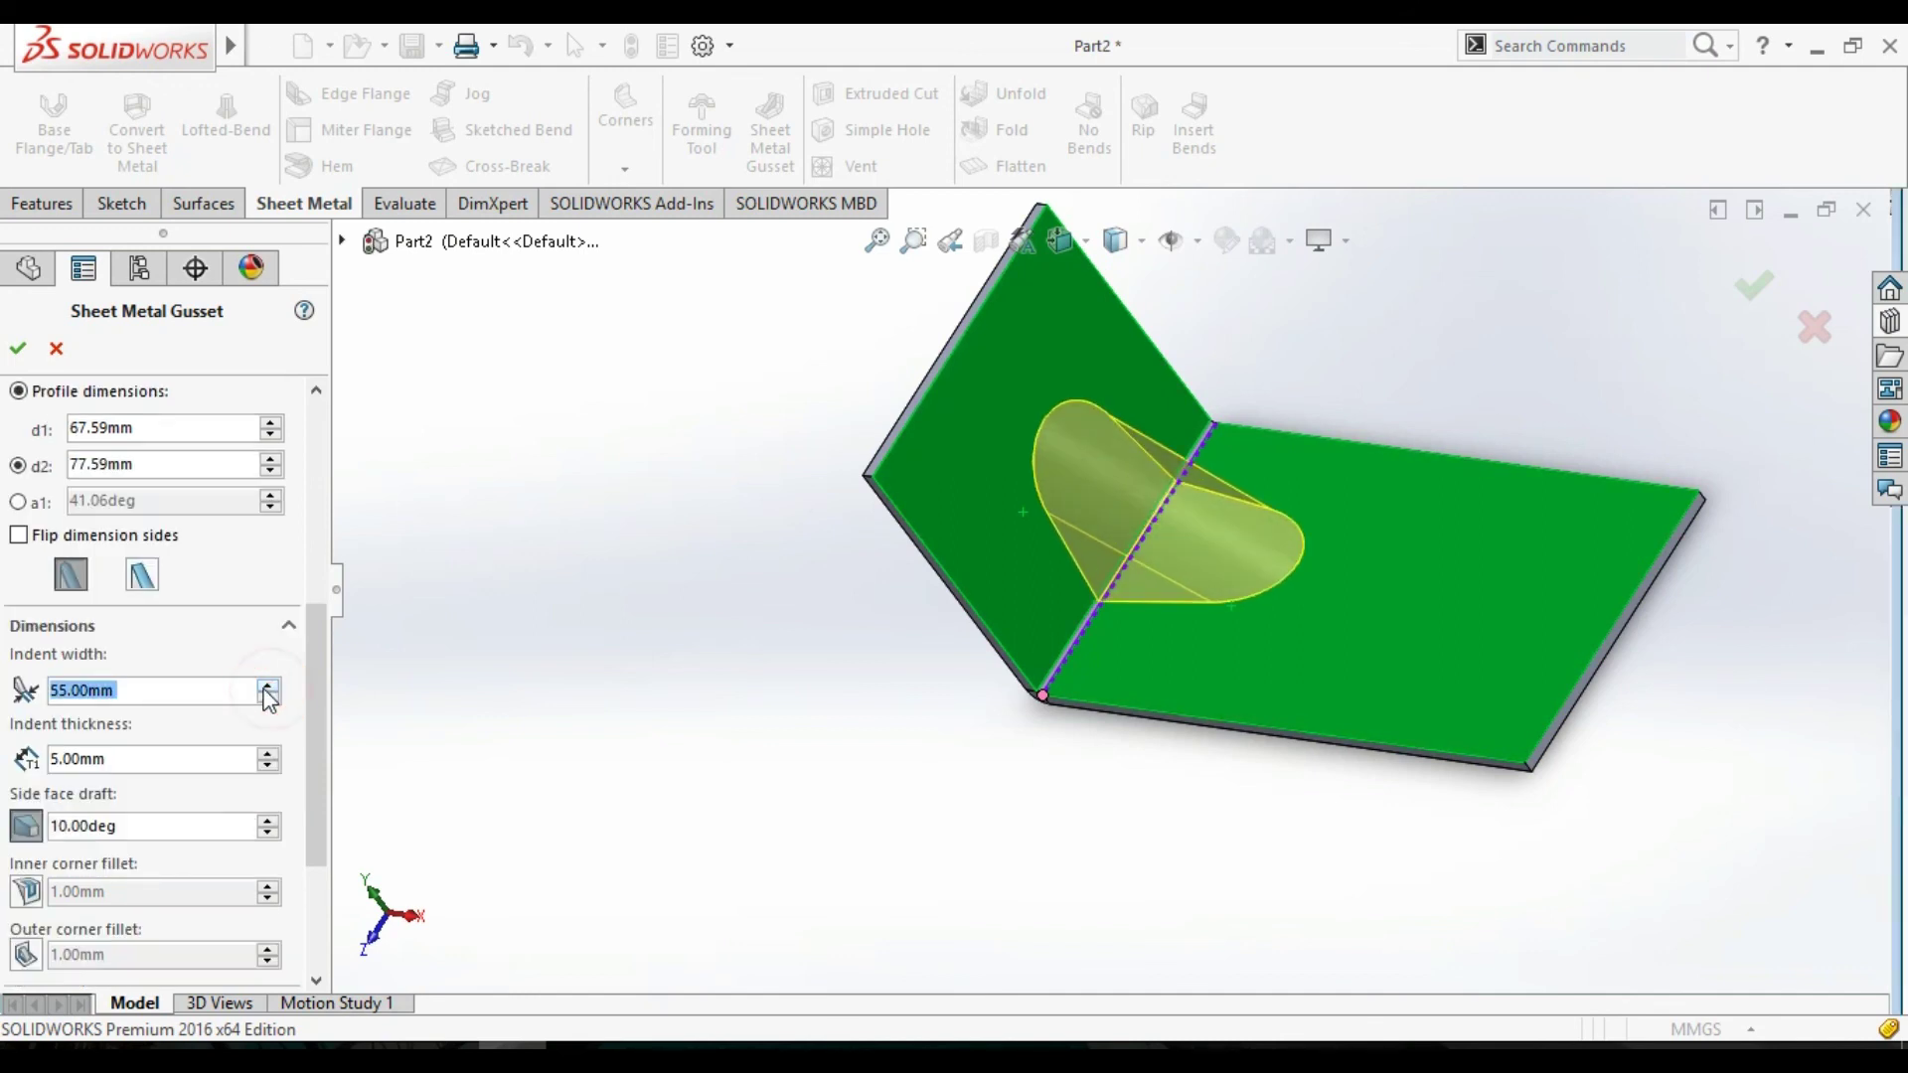
pyautogui.click(20, 351)
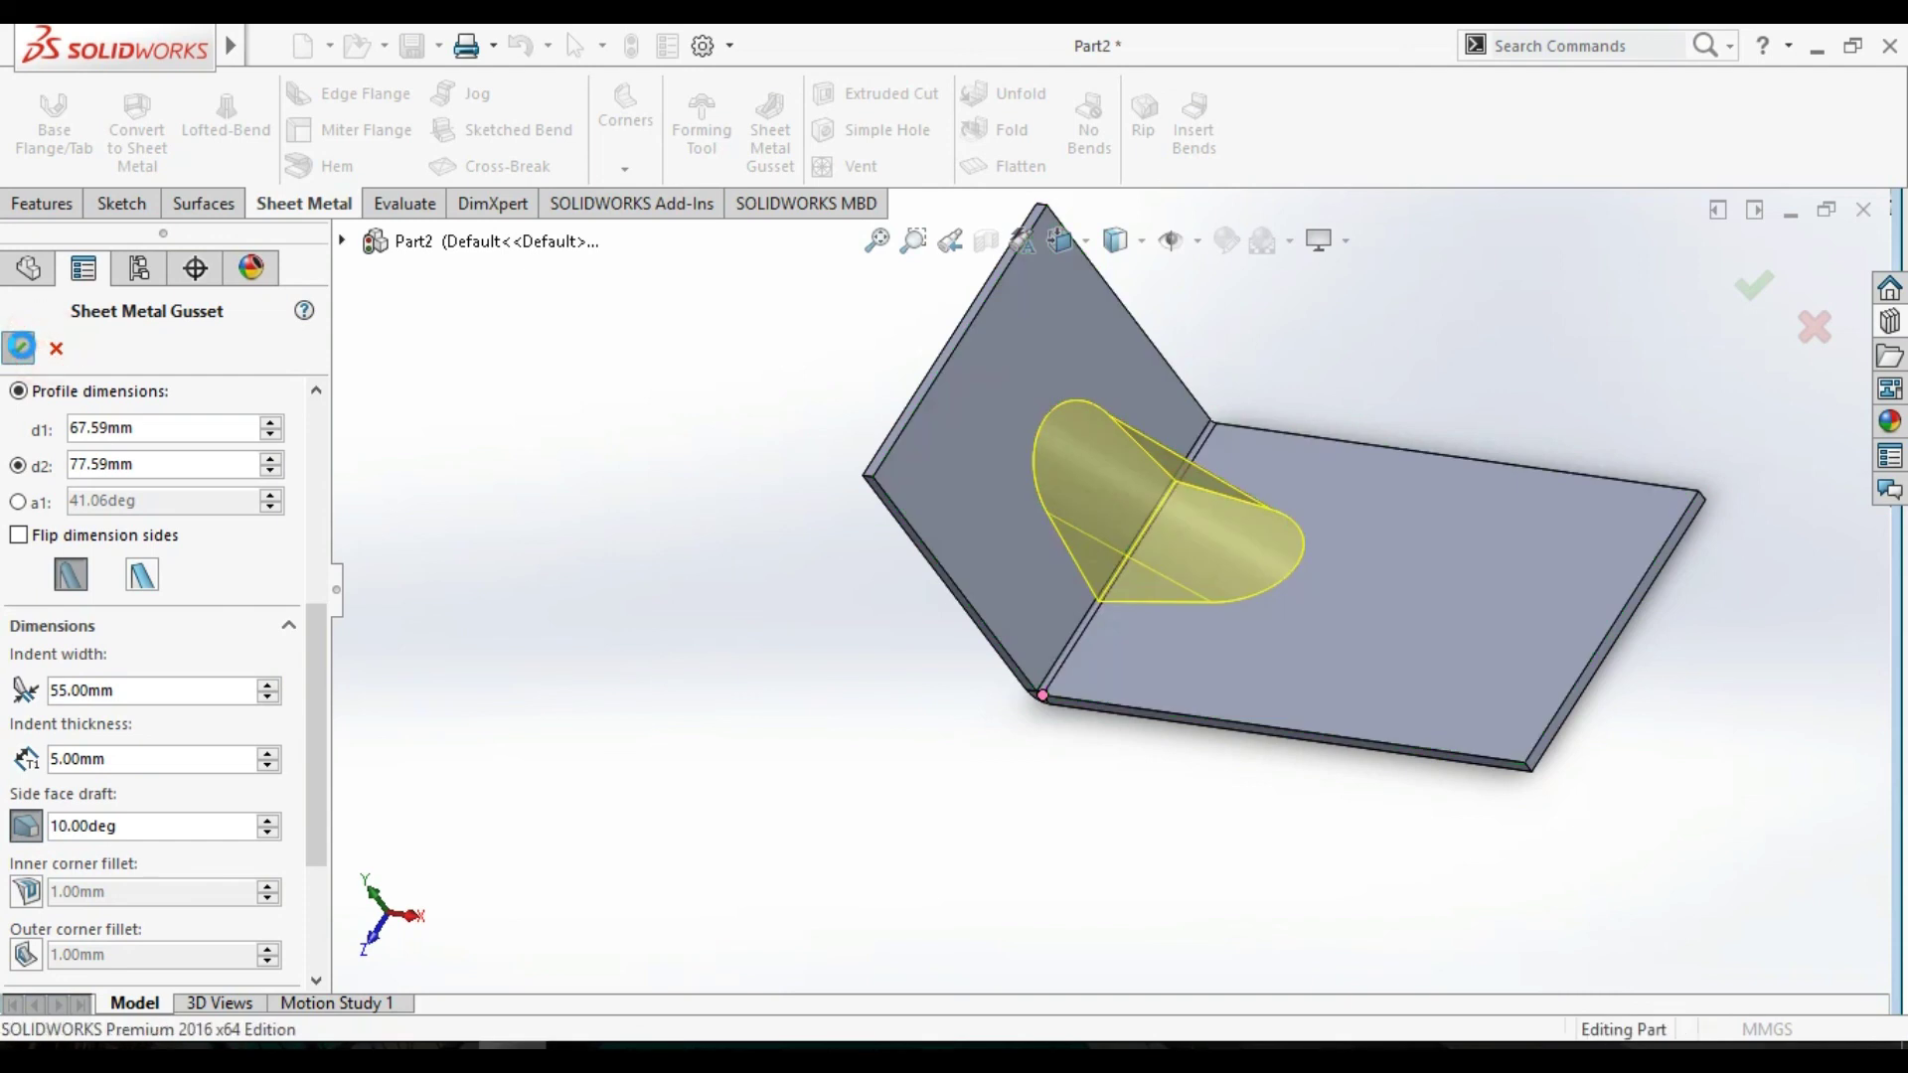
# Orbit and zoom around the L-bracket to inspect the finished rounded gusset.
pyautogui.click(383, 518)
pyautogui.moveTo(447, 496)
pyautogui.mouseDown(button='middle')
pyautogui.moveTo(759, 477)
pyautogui.moveTo(702, 477)
pyautogui.moveTo(761, 455)
pyautogui.mouseUp(button='middle')
pyautogui.scroll(2, 1103, 556)
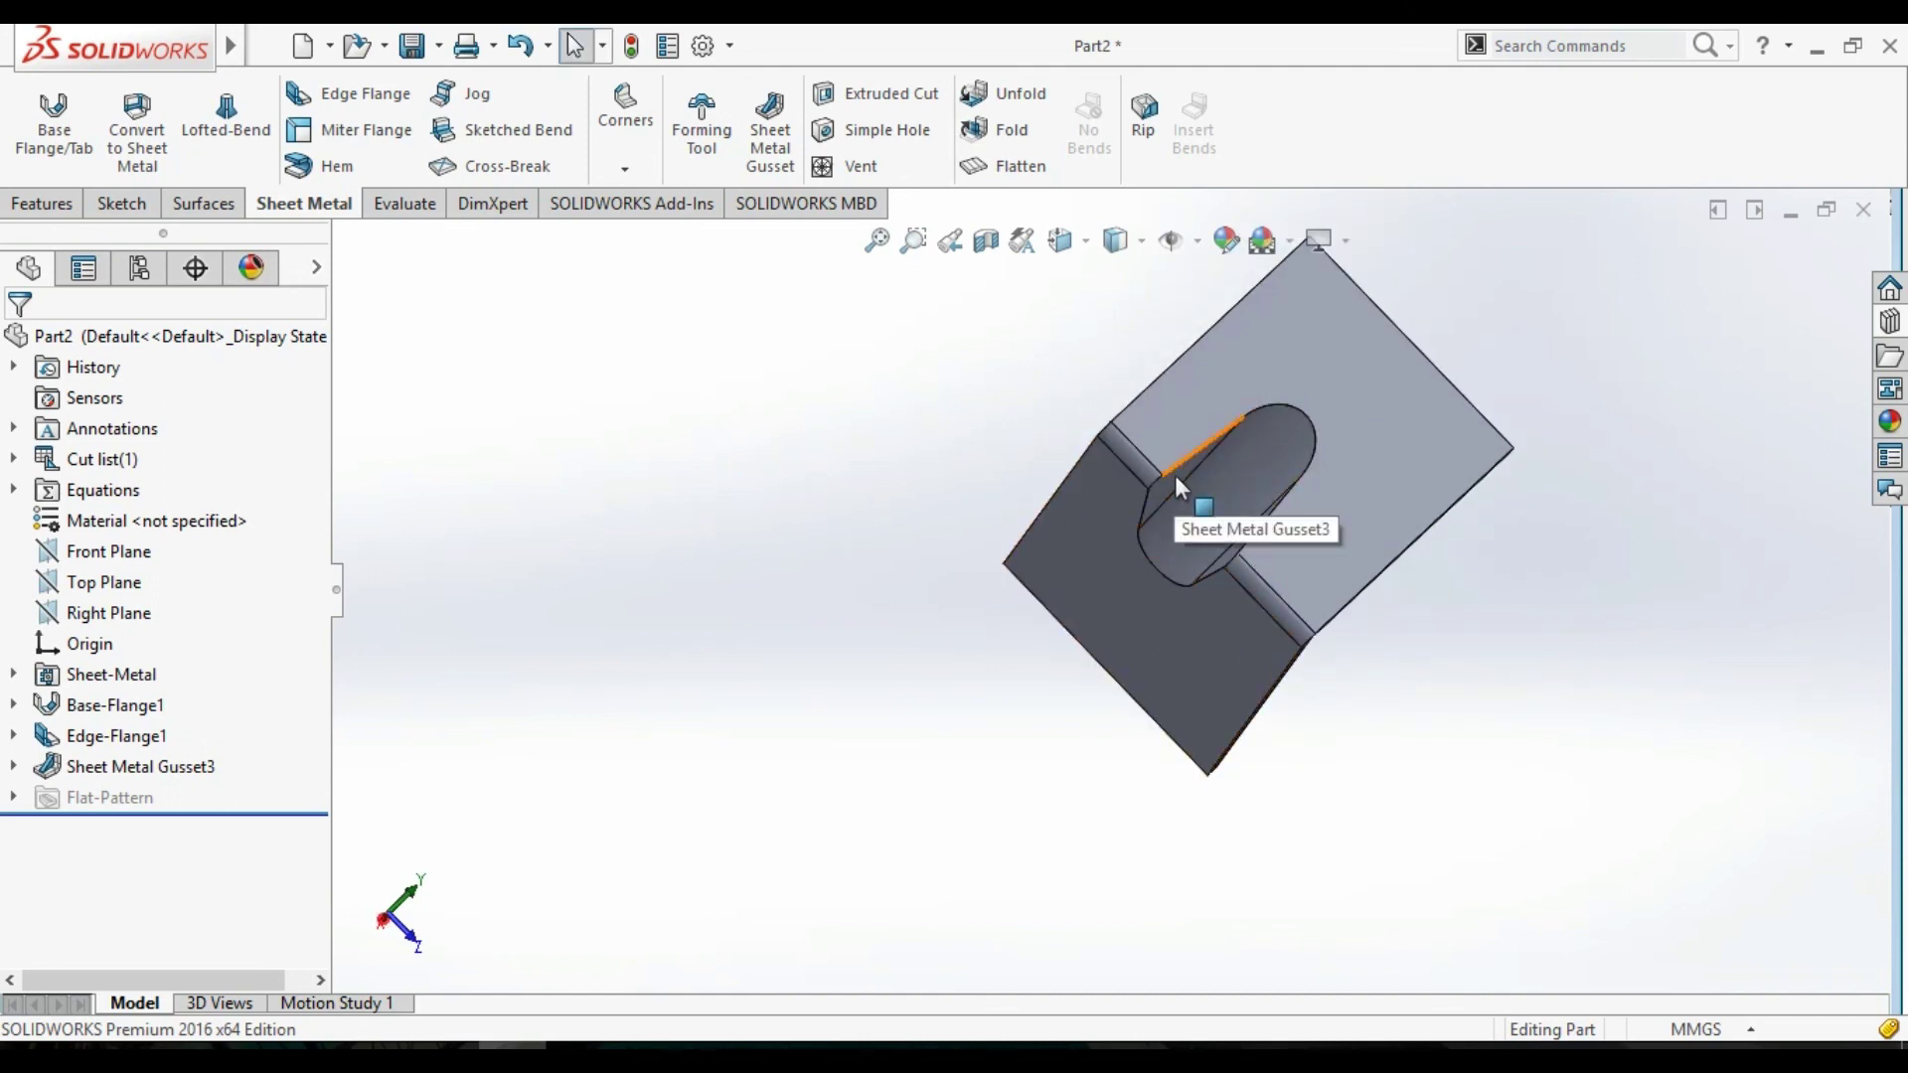
pyautogui.moveTo(1054, 487)
pyautogui.mouseDown(button='middle')
pyautogui.moveTo(1030, 604)
pyautogui.moveTo(1598, 609)
pyautogui.moveTo(1328, 438)
pyautogui.moveTo(1076, 570)
pyautogui.mouseUp(button='middle')
pyautogui.scroll(-2, 1317, 455)
pyautogui.scroll(-5, 1268, 461)
pyautogui.scroll(5, 1267, 461)
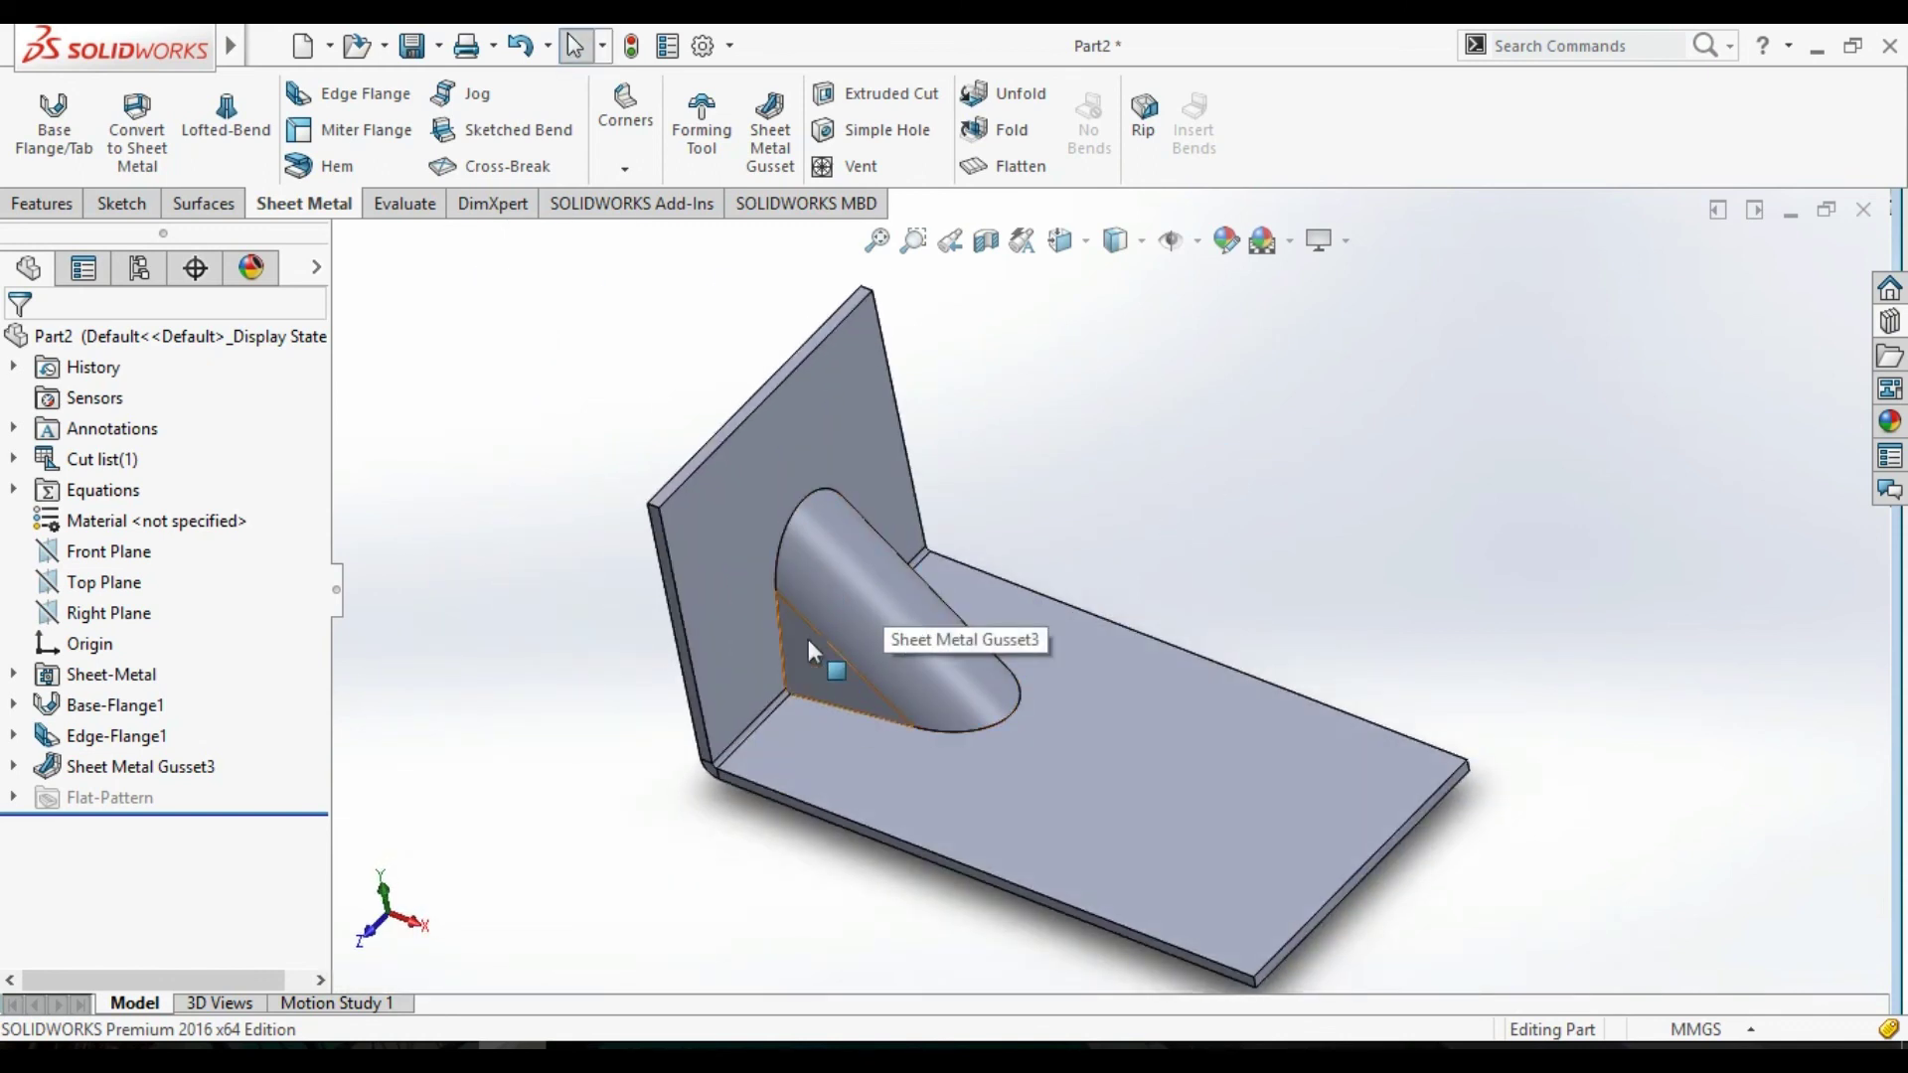
pyautogui.moveTo(767, 696)
pyautogui.mouseDown(button='middle')
pyautogui.moveTo(1176, 558)
pyautogui.moveTo(988, 520)
pyautogui.moveTo(1218, 438)
pyautogui.moveTo(1225, 452)
pyautogui.mouseUp(button='middle')
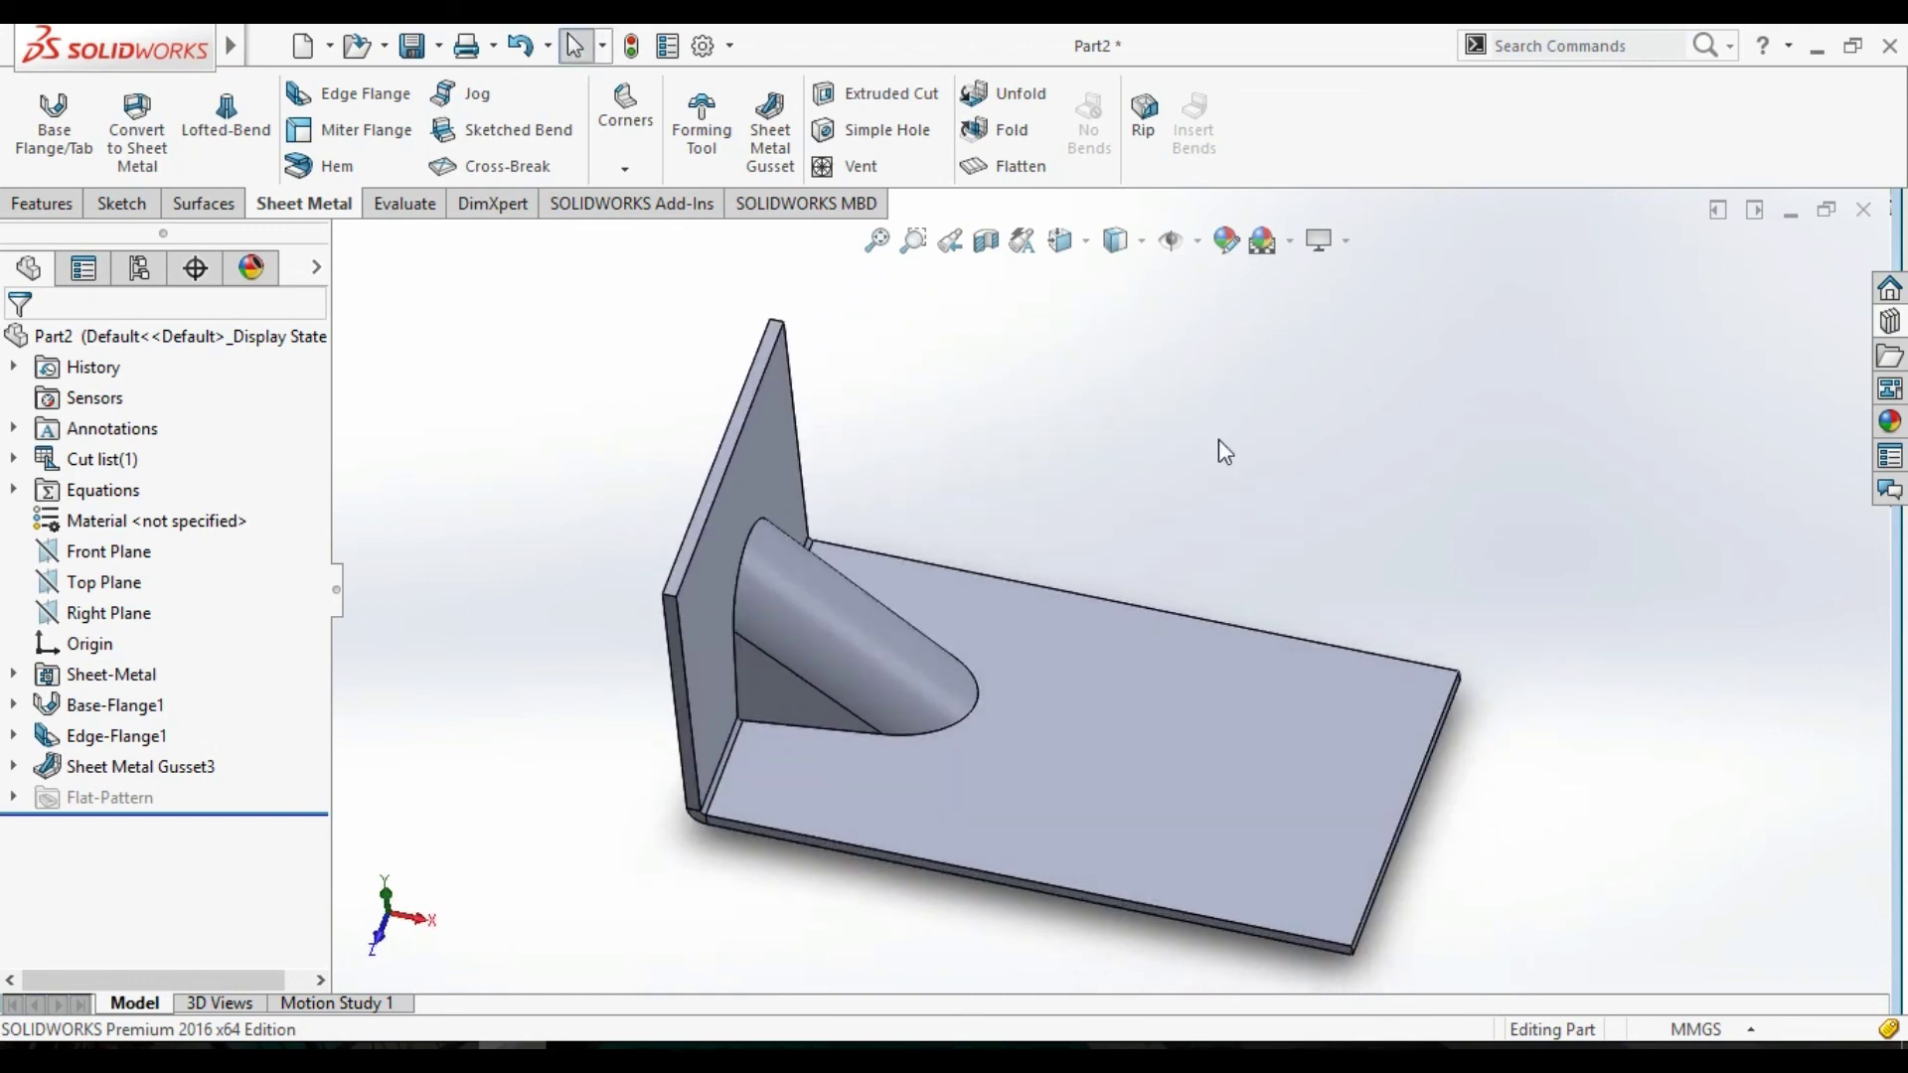